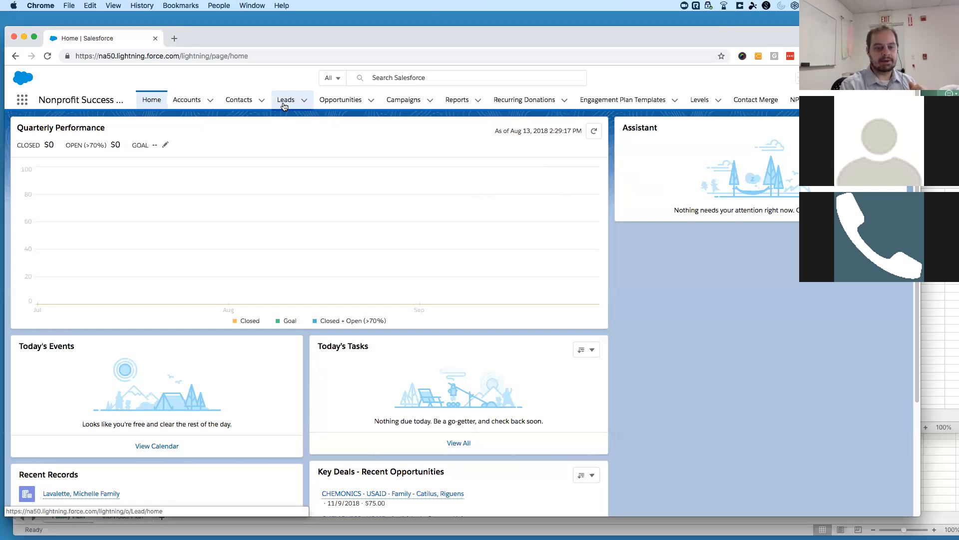
# Open the Contacts list and open the Salesforce Setup home in its own browser tab.
pyautogui.click(238, 100)
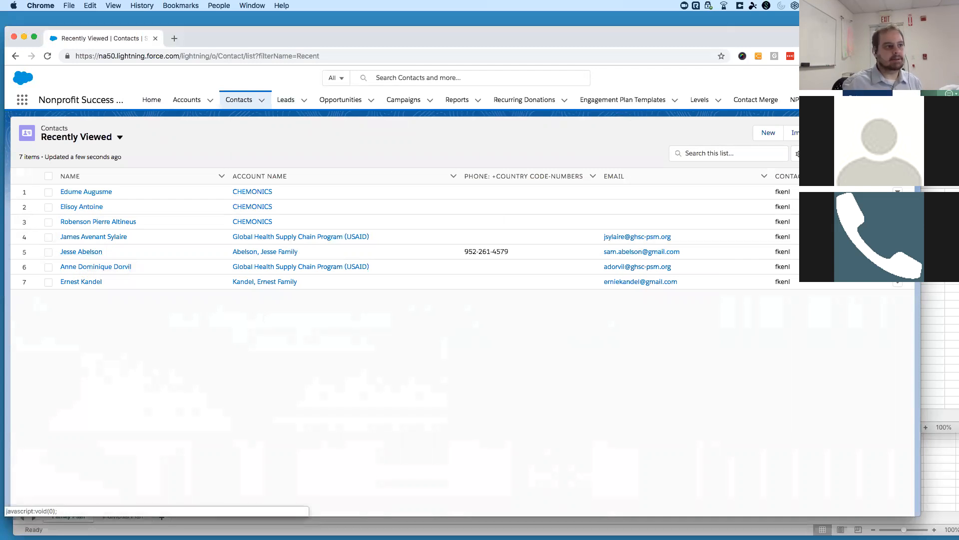
pyautogui.click(869, 78)
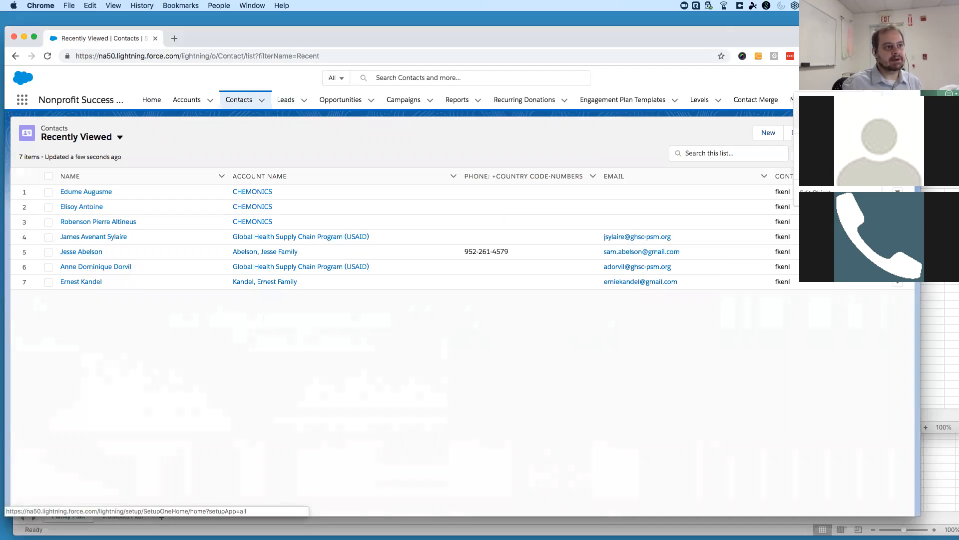
pyautogui.click(832, 113)
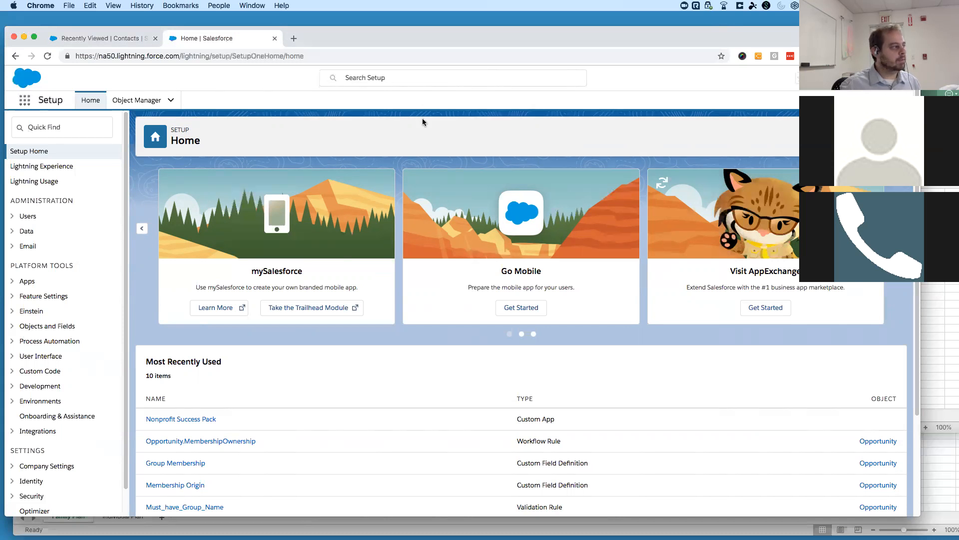
pyautogui.click(84, 131)
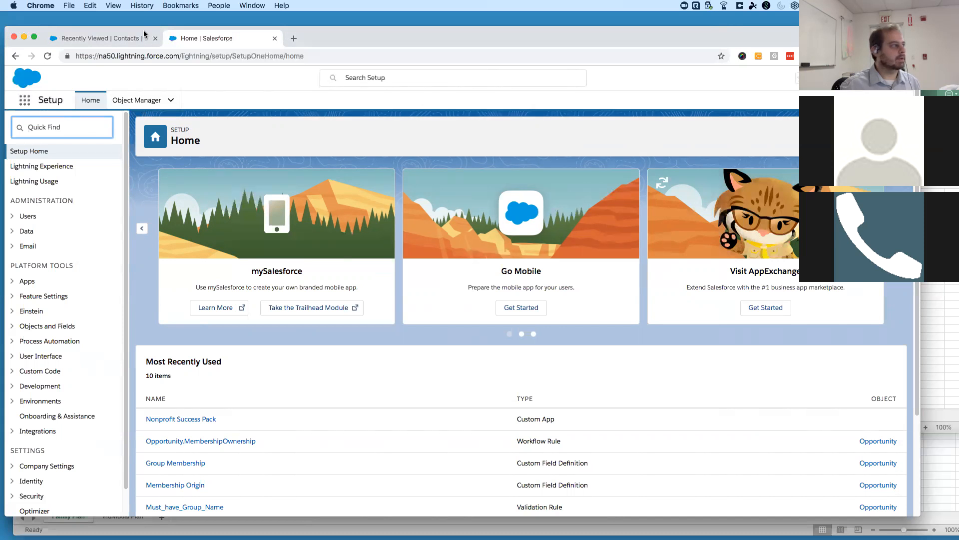
pyautogui.click(95, 38)
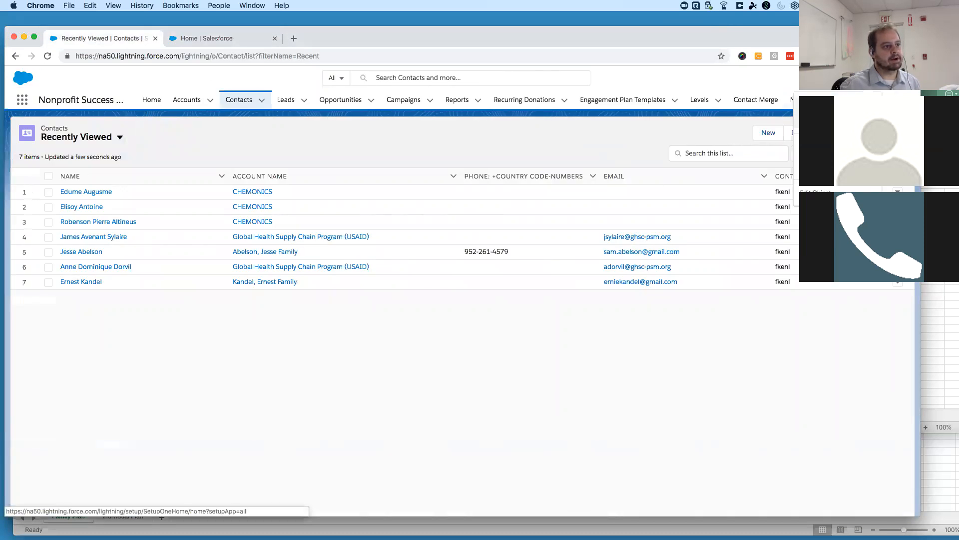
pyautogui.click(215, 38)
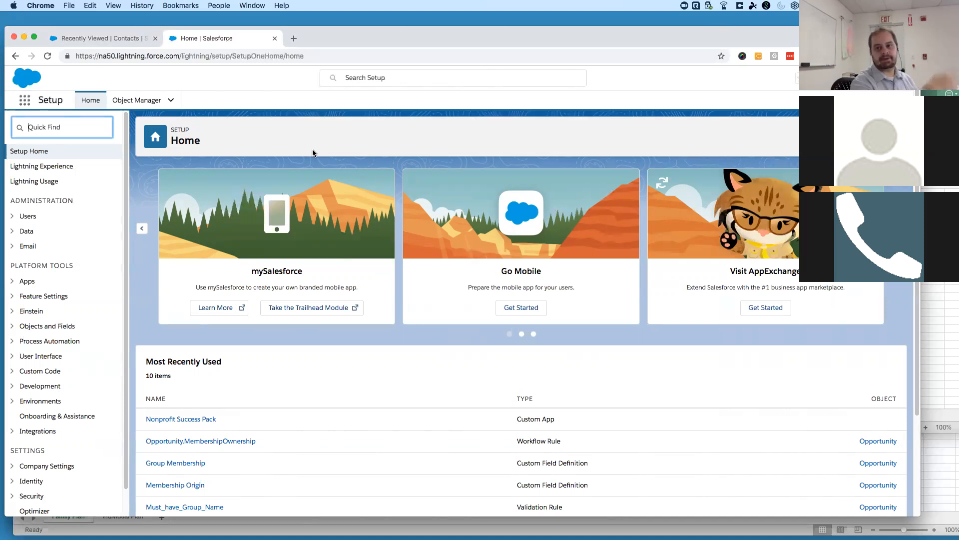
# Search Setup for "data impor", open the Data Import Wizard page and launch the wizard.
pyautogui.write('data impor')
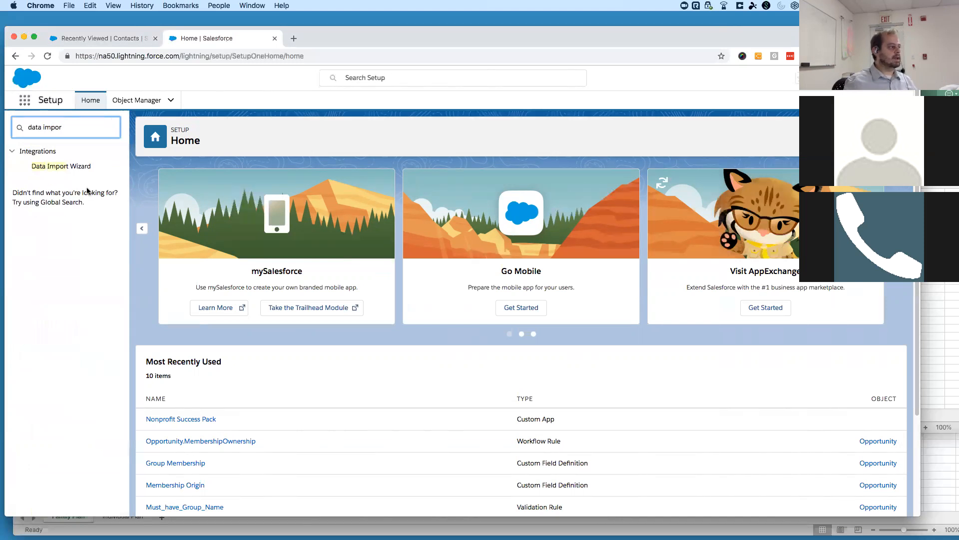
pyautogui.click(68, 168)
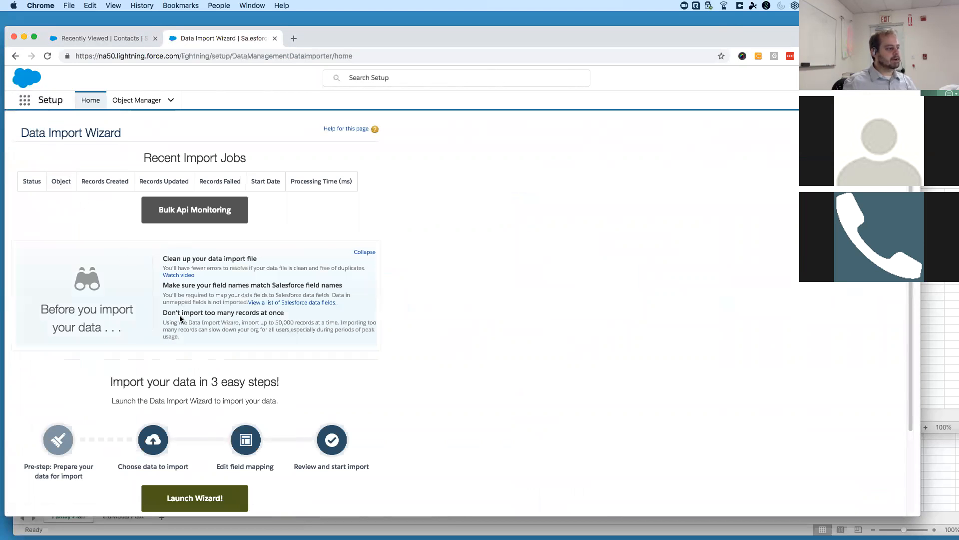
pyautogui.scroll(-3, 181, 298)
pyautogui.click(203, 395)
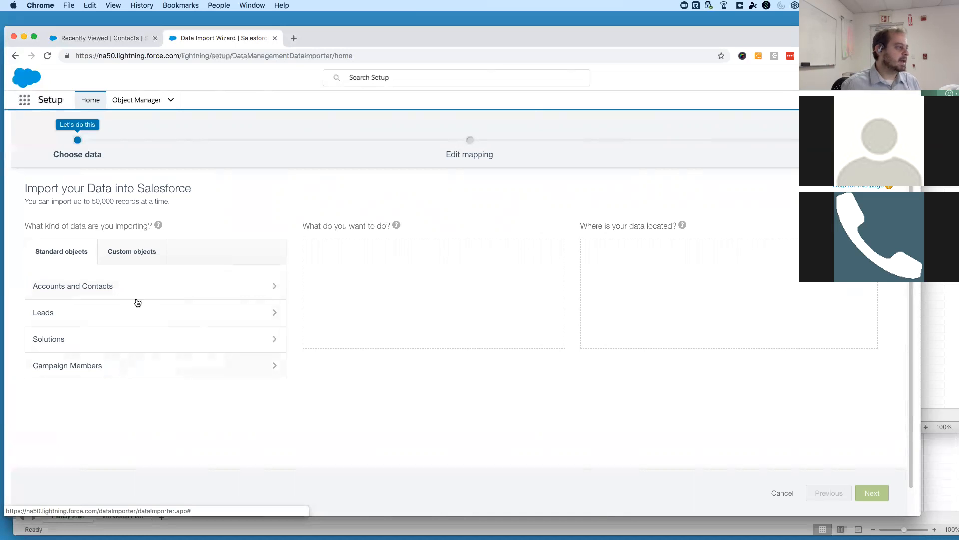
# Look through the custom objects available for import and return to the standard objects.
pyautogui.click(122, 253)
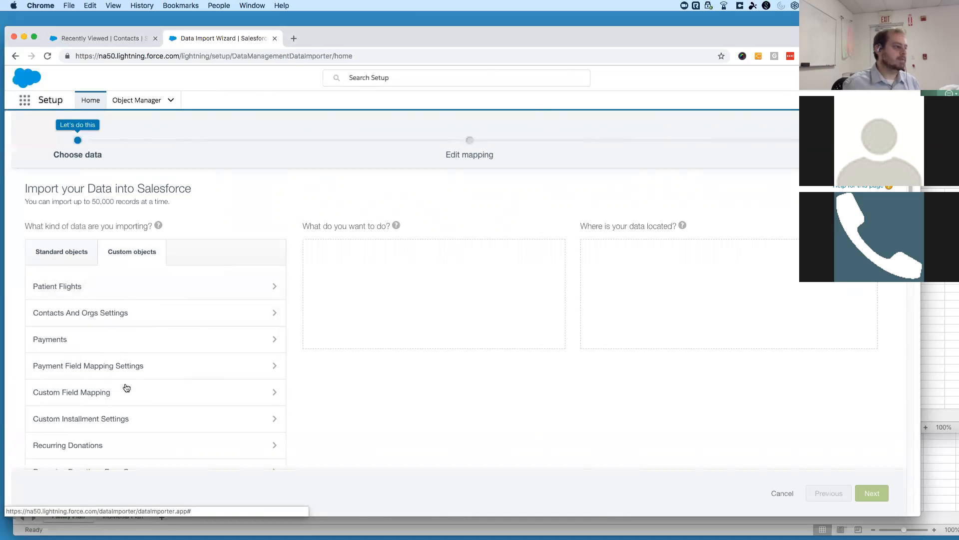
pyautogui.scroll(-1, 143, 371)
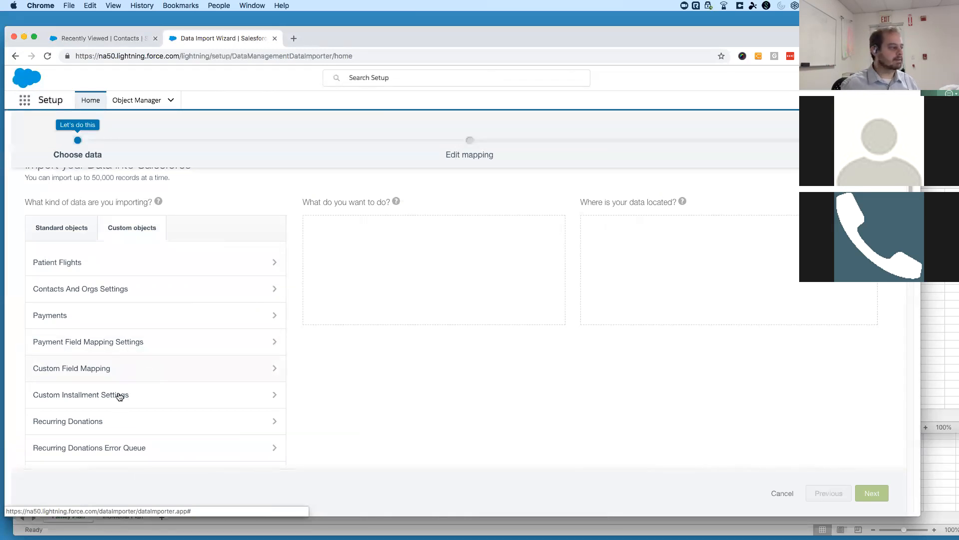
pyautogui.scroll(-4, 118, 400)
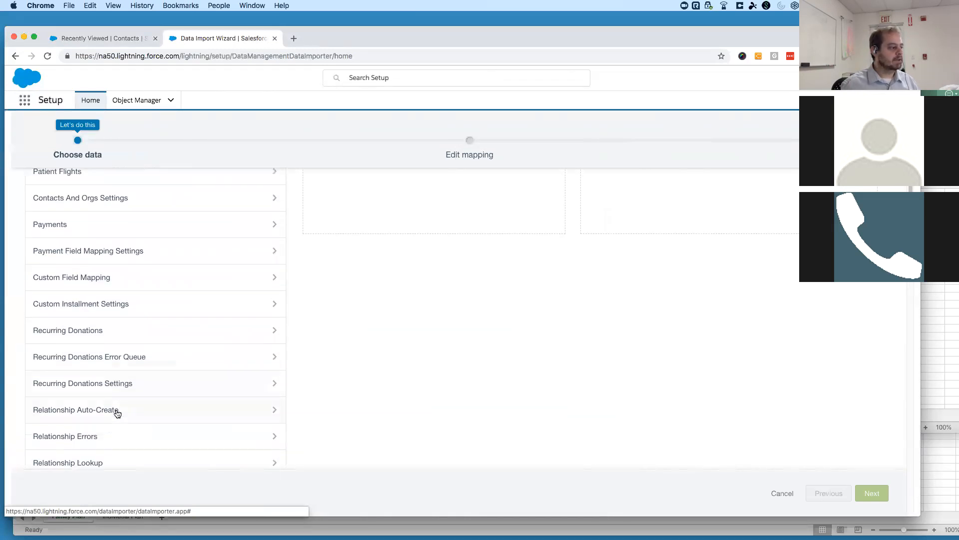
pyautogui.scroll(4, 118, 428)
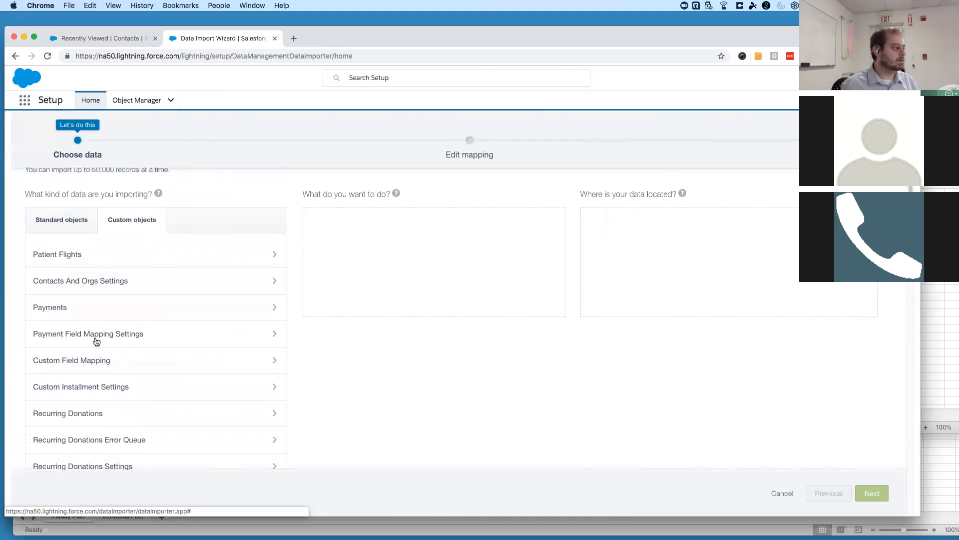
pyautogui.scroll(-10, 100, 369)
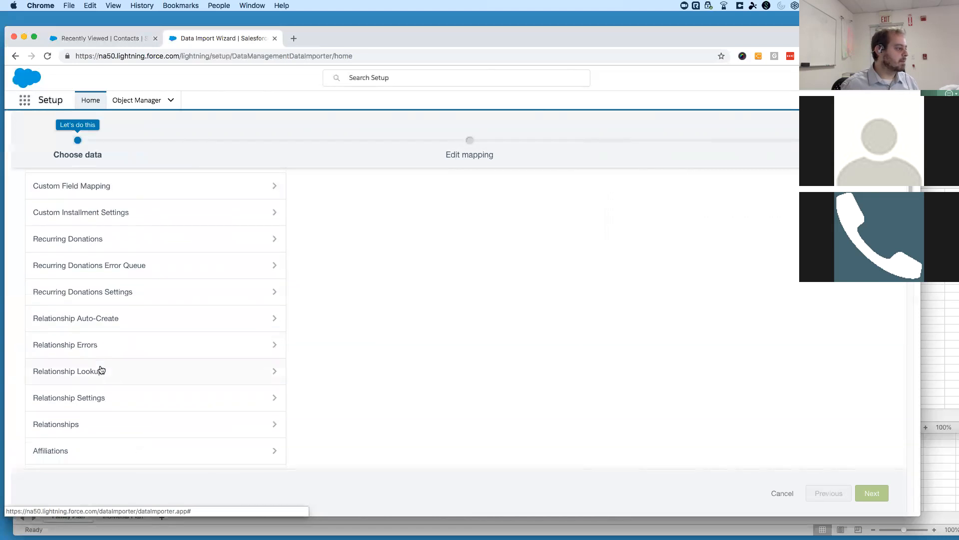
pyautogui.scroll(-5, 101, 370)
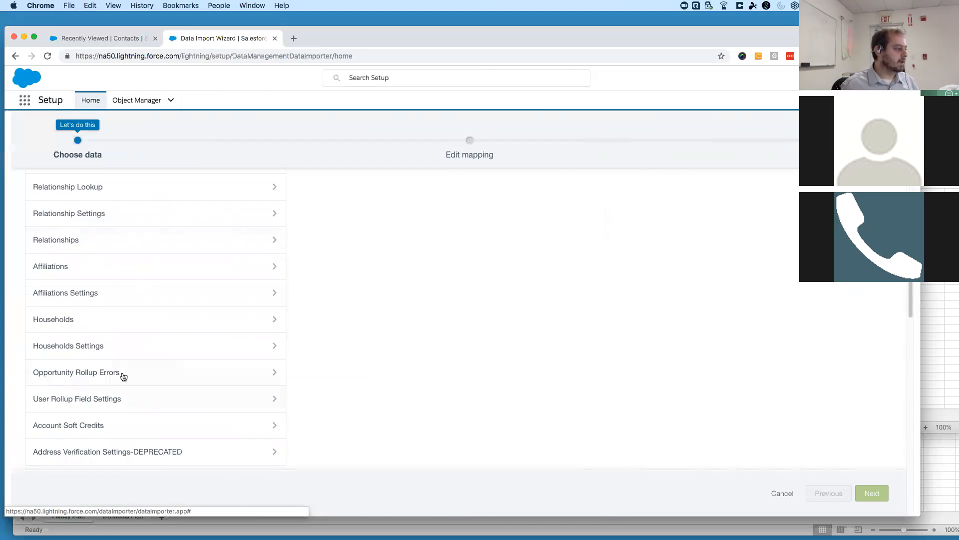
pyautogui.scroll(-2, 128, 396)
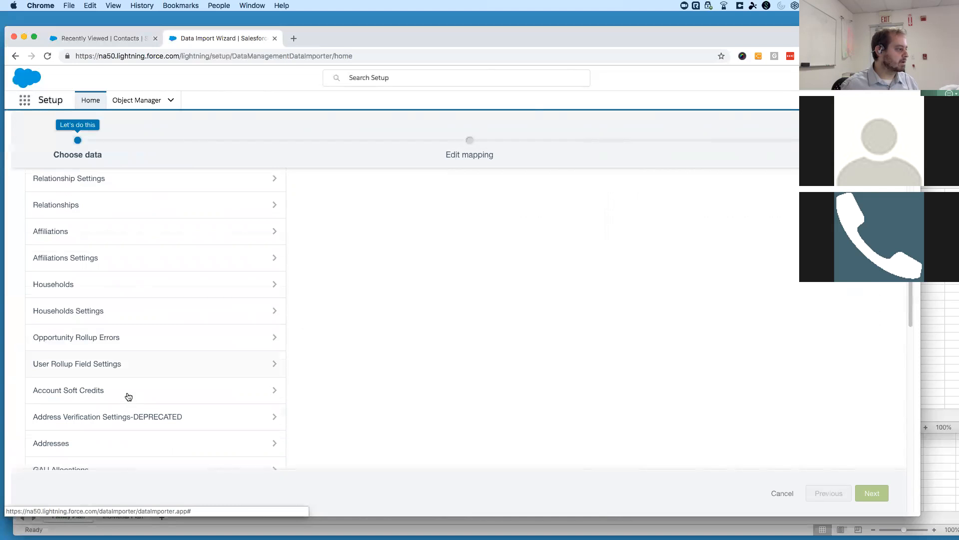
pyautogui.scroll(-5, 128, 396)
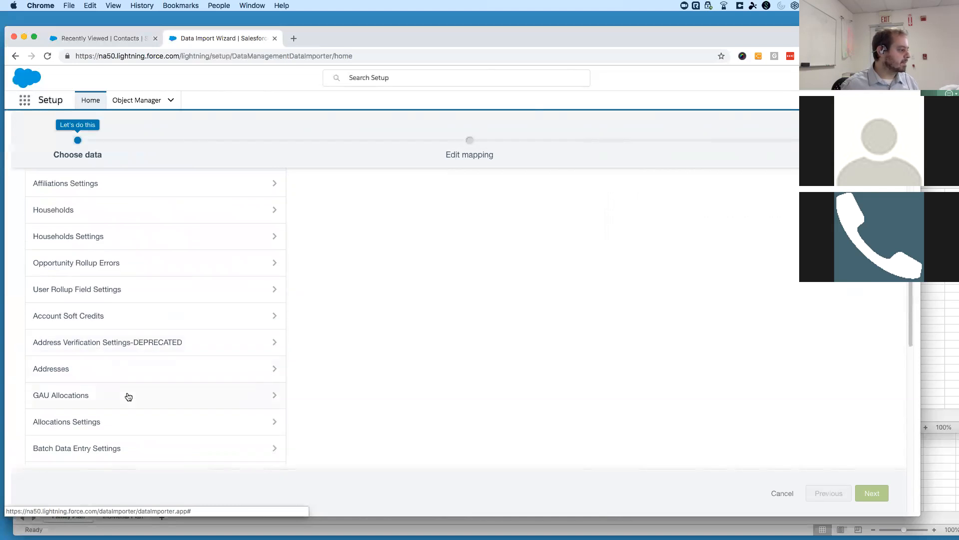
pyautogui.scroll(-6, 129, 396)
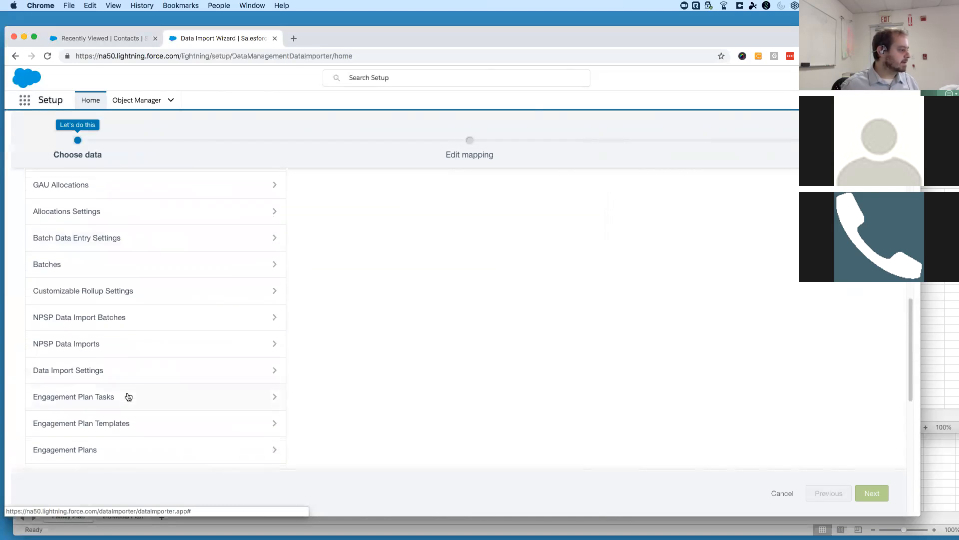
pyautogui.scroll(-5, 301, 422)
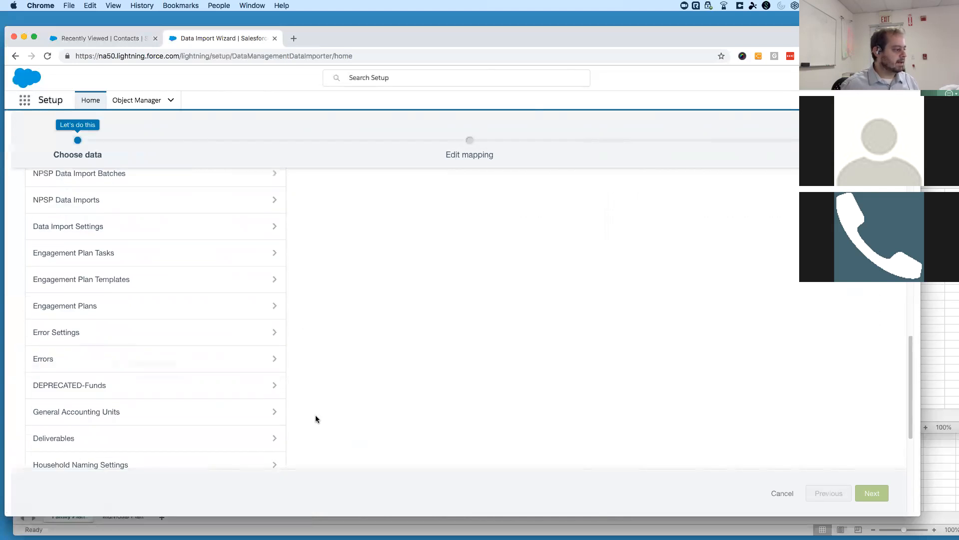
pyautogui.scroll(15, 316, 416)
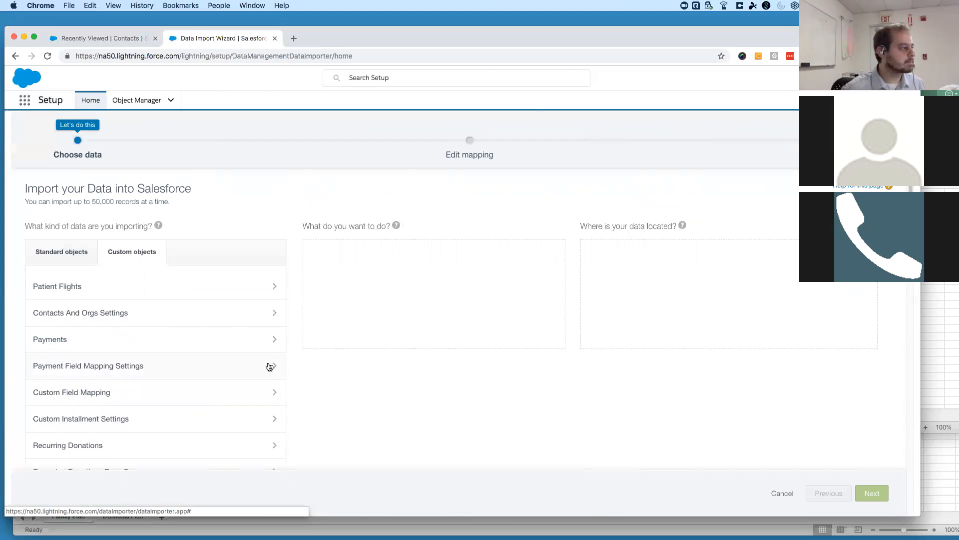
pyautogui.click(63, 254)
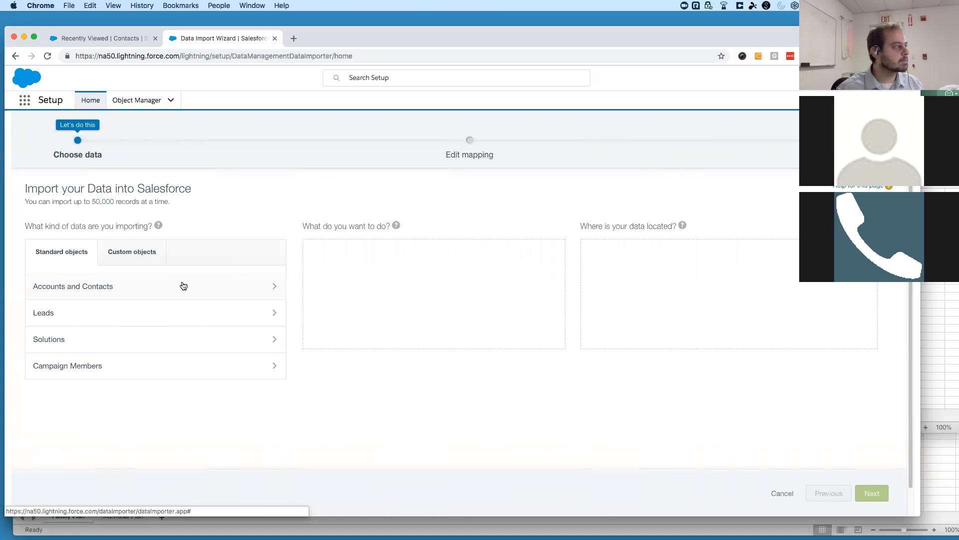
# Select Accounts and Contacts as the kind of data to import.
pyautogui.click(20, 103)
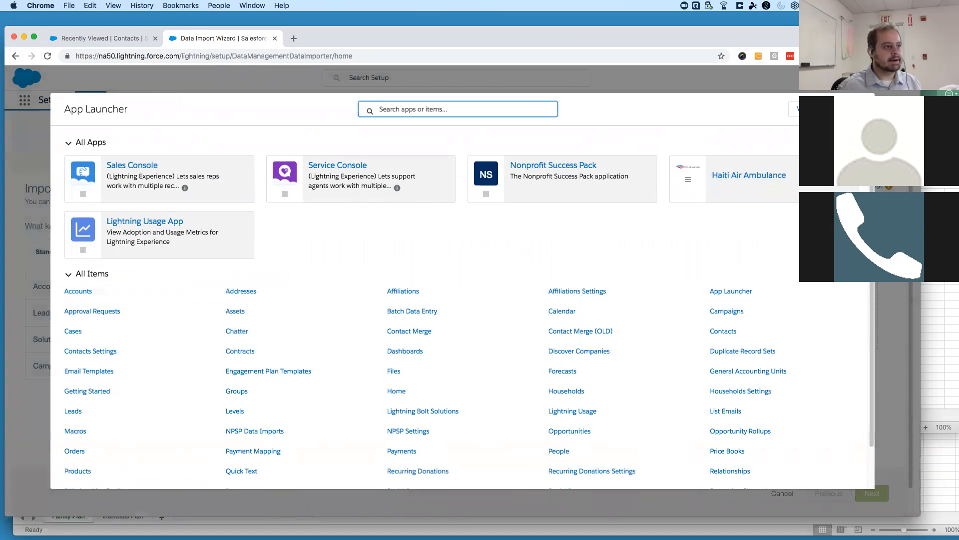
pyautogui.press('Escape')
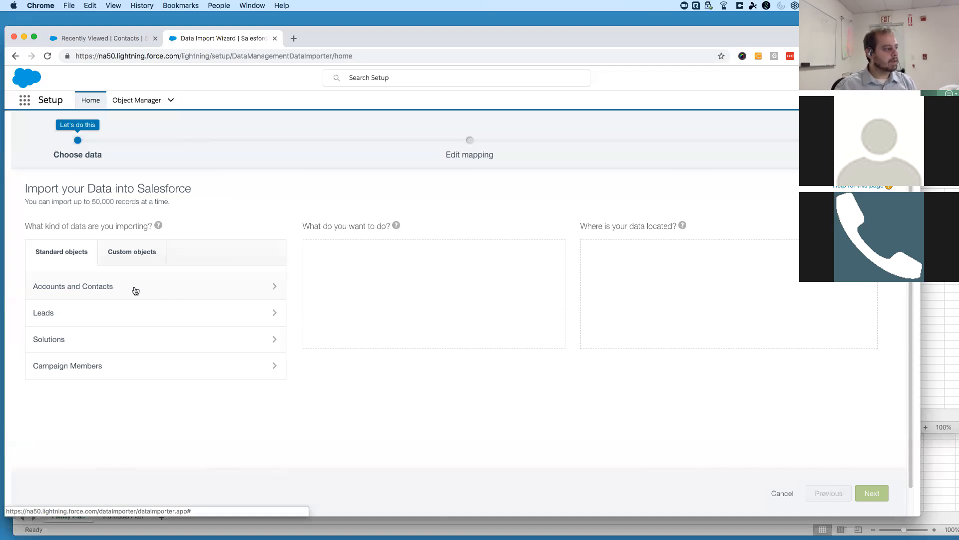
pyautogui.click(138, 290)
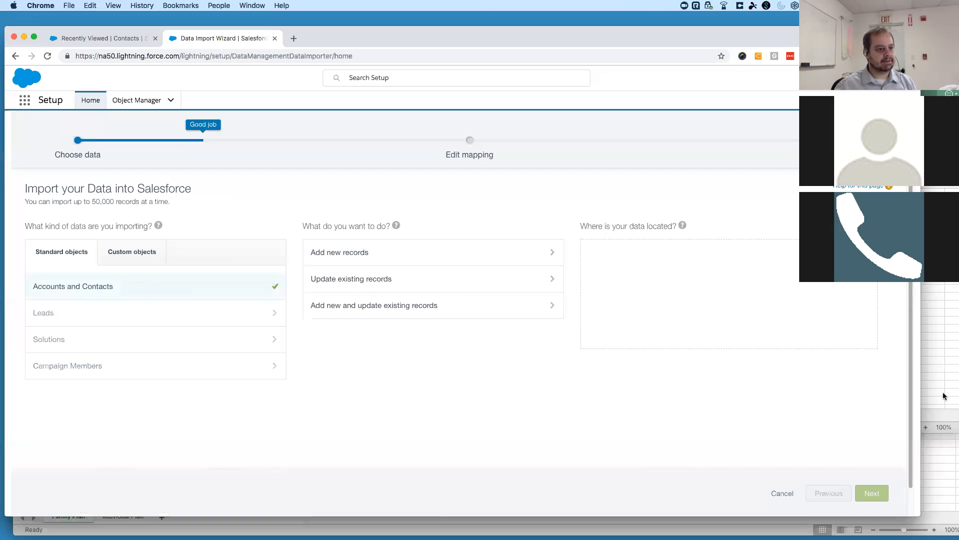
# Switch to Excel to review the Family Plan and Individual Plan sheets of Chemonics File Members, and return to the import wizard in Chrome.
pyautogui.click(944, 447)
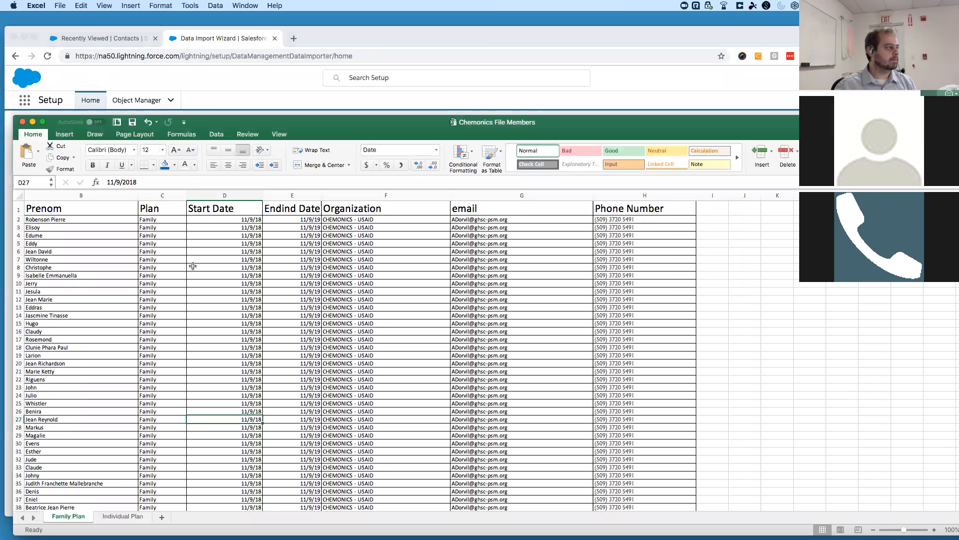
pyautogui.scroll(-1, 137, 292)
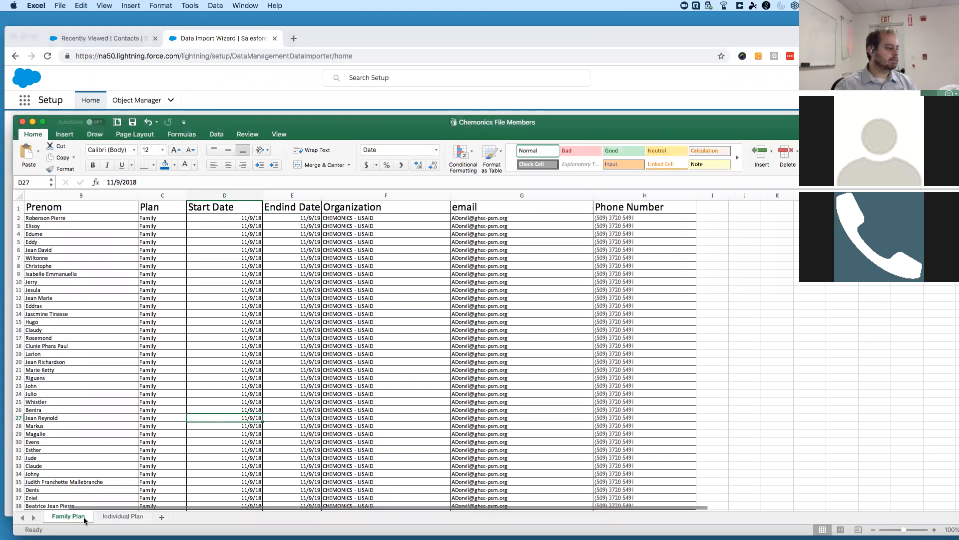
pyautogui.click(126, 517)
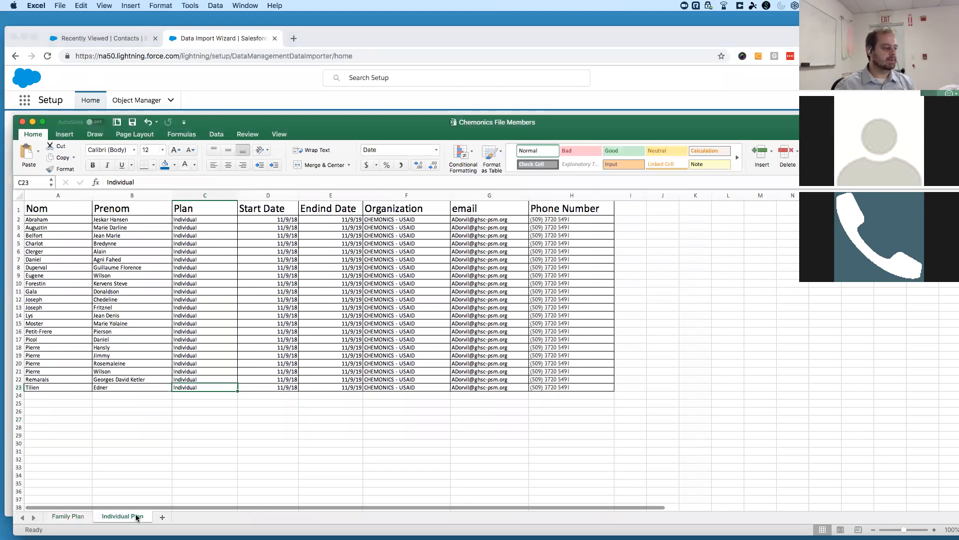
pyautogui.click(73, 517)
pyautogui.click(227, 80)
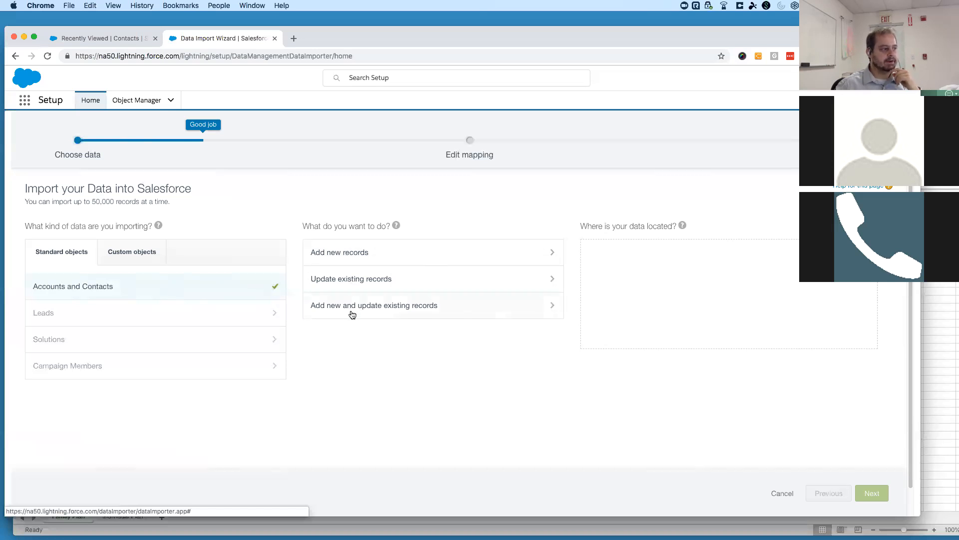
# Choose to add new records and match contacts by Email.
pyautogui.click(360, 255)
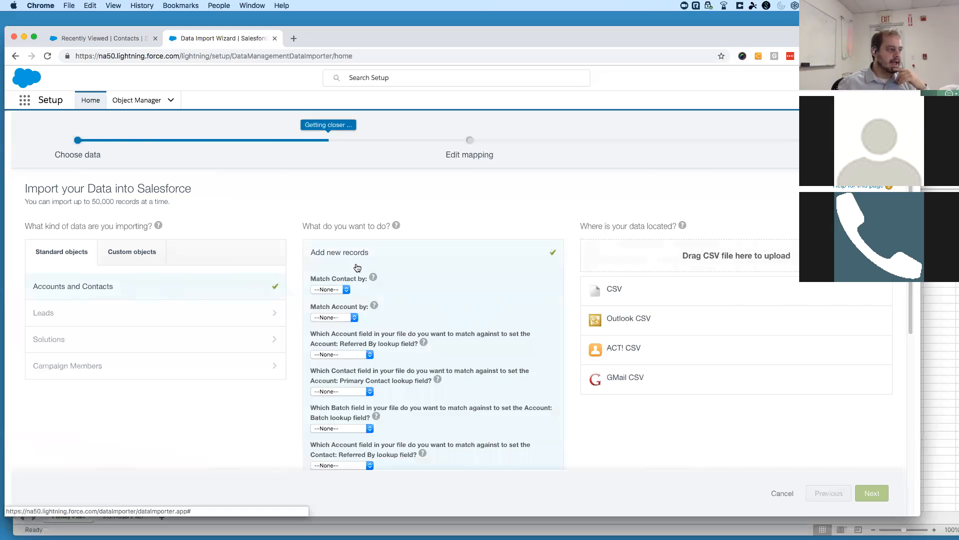
pyautogui.click(344, 292)
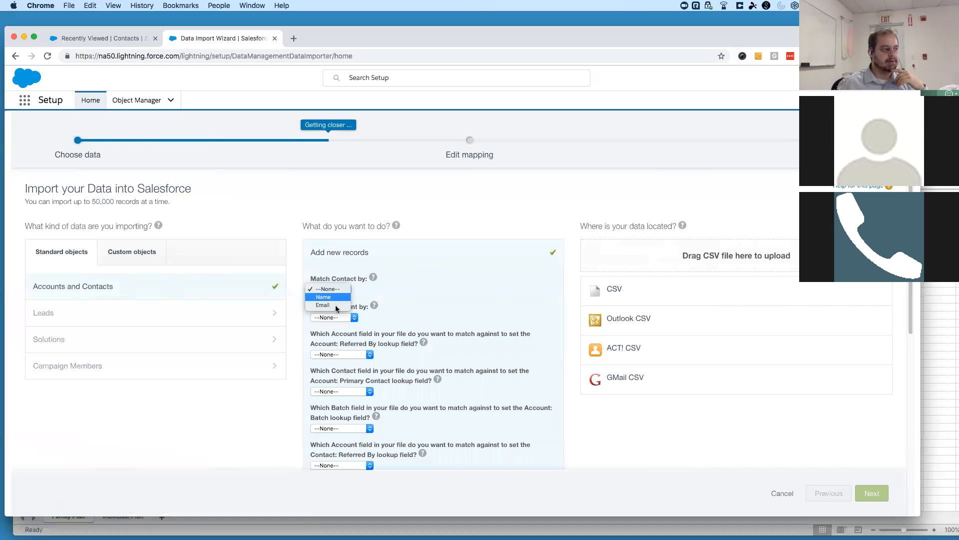
pyautogui.click(337, 306)
pyautogui.scroll(-2, 400, 360)
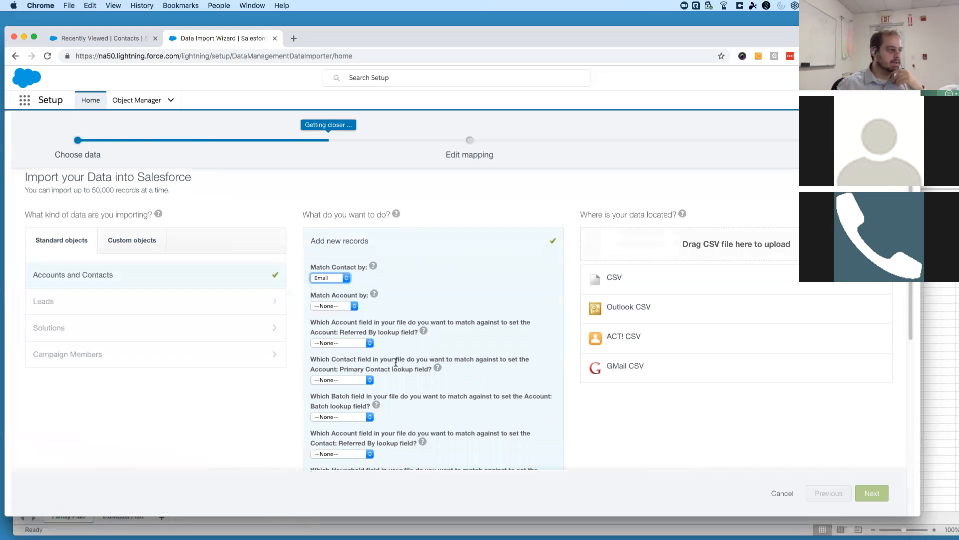
pyautogui.scroll(2, 379, 340)
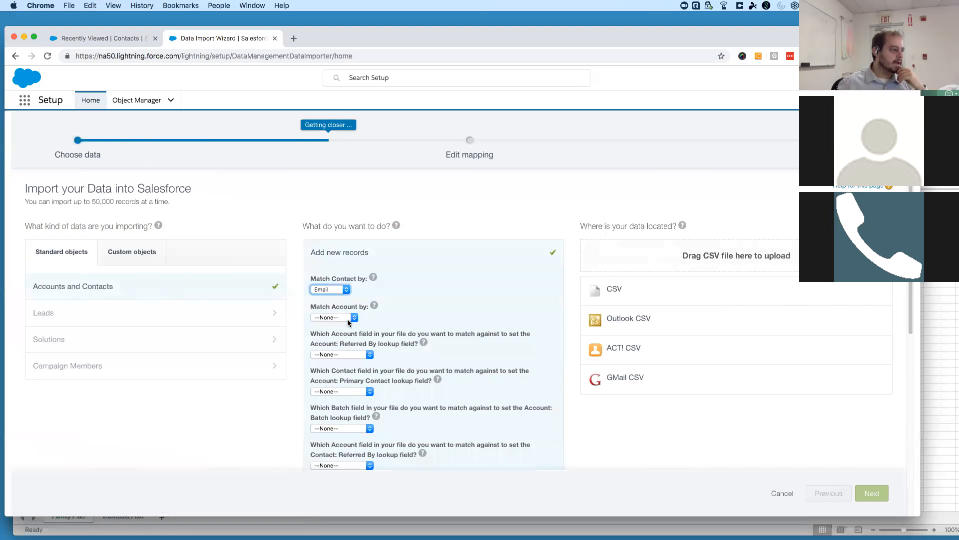
# Set the import to match accounts by Name & Site and review the remaining lookup field options.
pyautogui.click(348, 319)
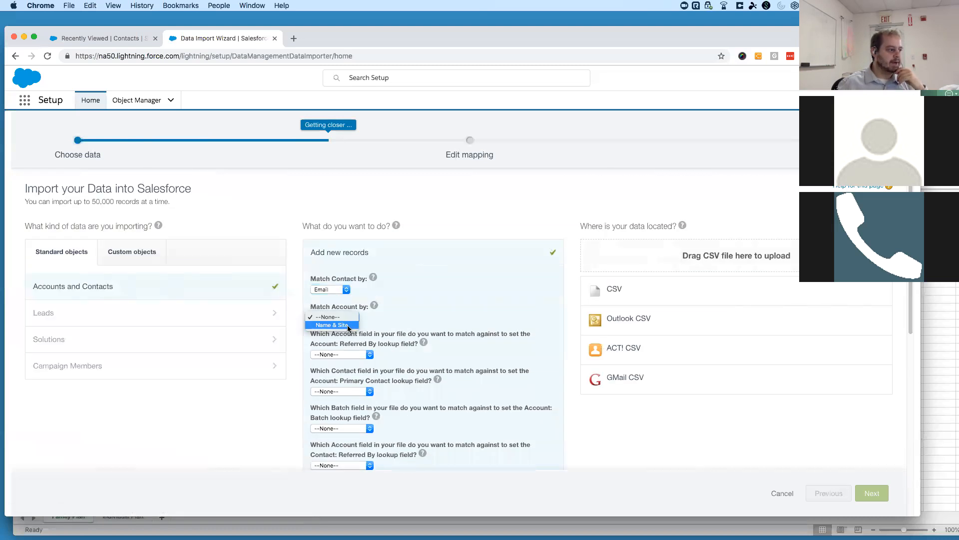
pyautogui.click(349, 326)
pyautogui.scroll(-5, 368, 319)
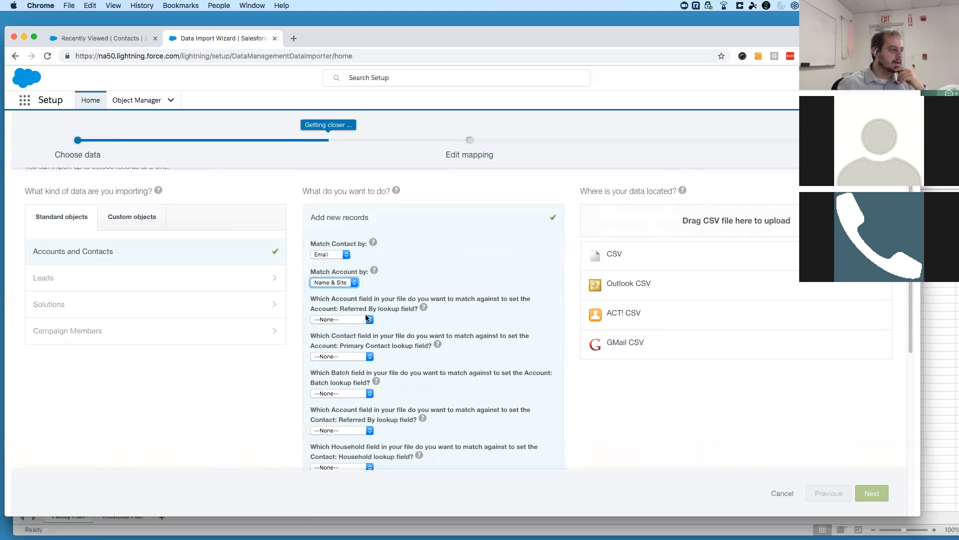
pyautogui.scroll(3, 368, 320)
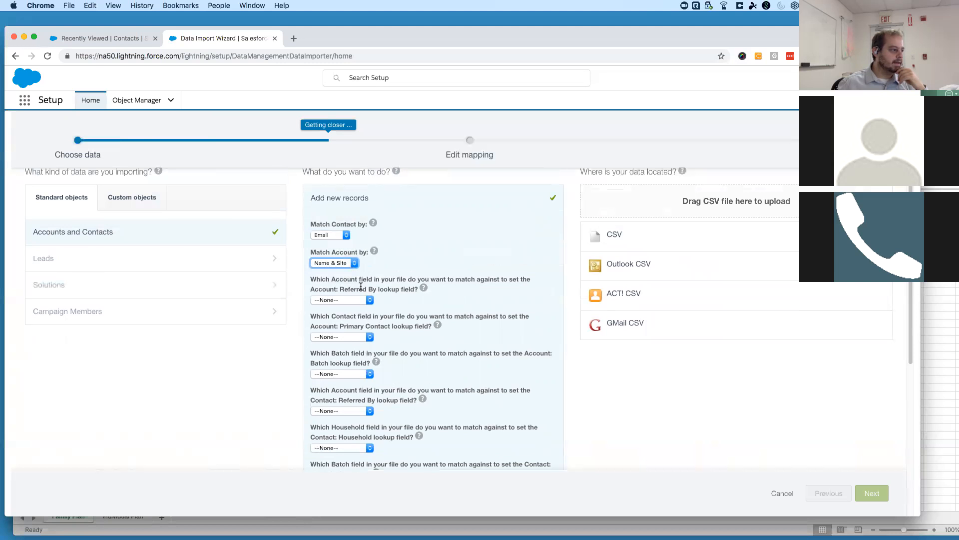
# Set both the account matching and the contact matching of the new records to --None--.
pyautogui.click(346, 263)
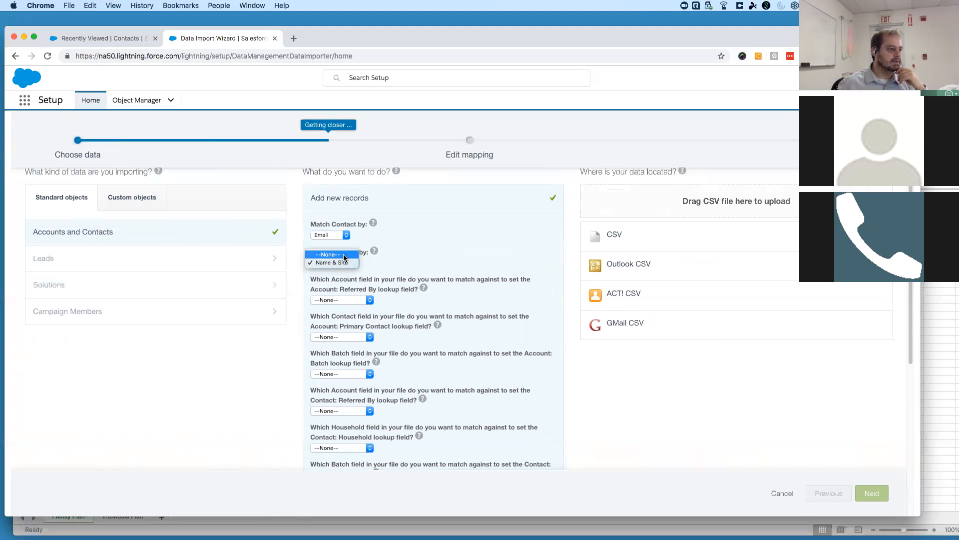
pyautogui.click(344, 255)
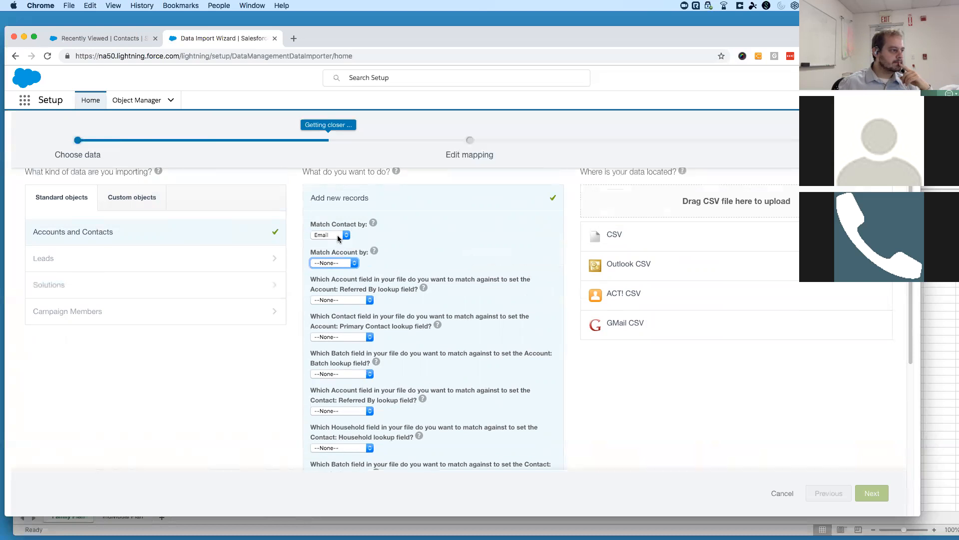
pyautogui.scroll(2, 377, 247)
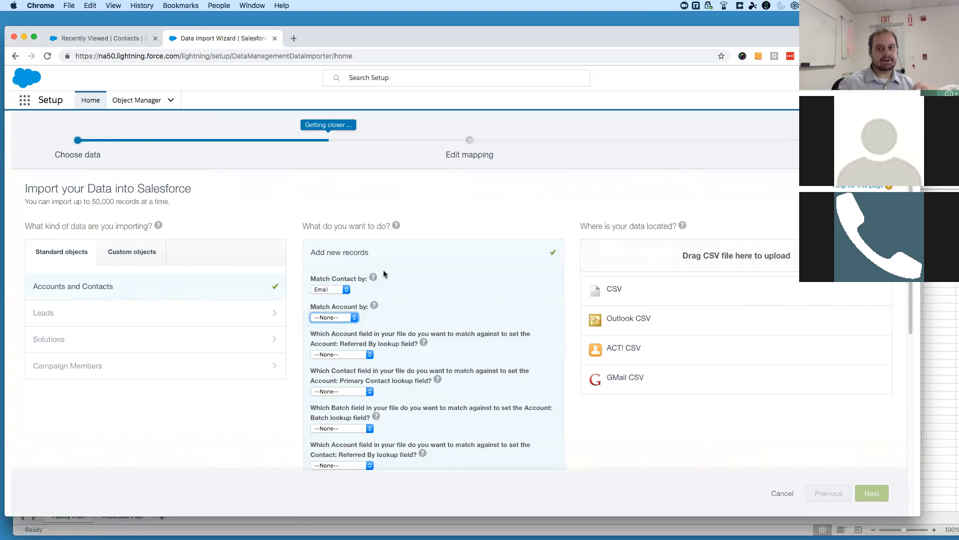
pyautogui.click(343, 290)
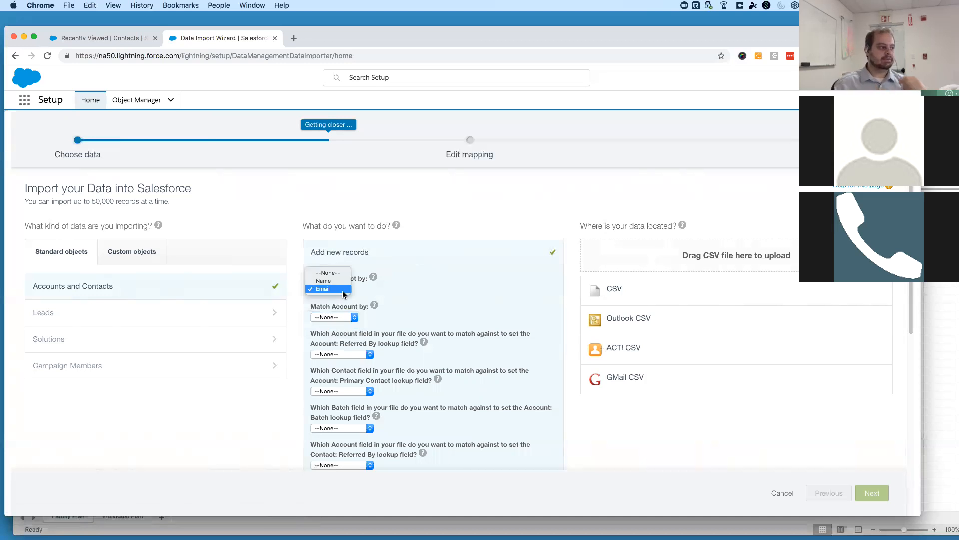
pyautogui.press('Up')
pyautogui.press('Up')
pyautogui.press('Return')
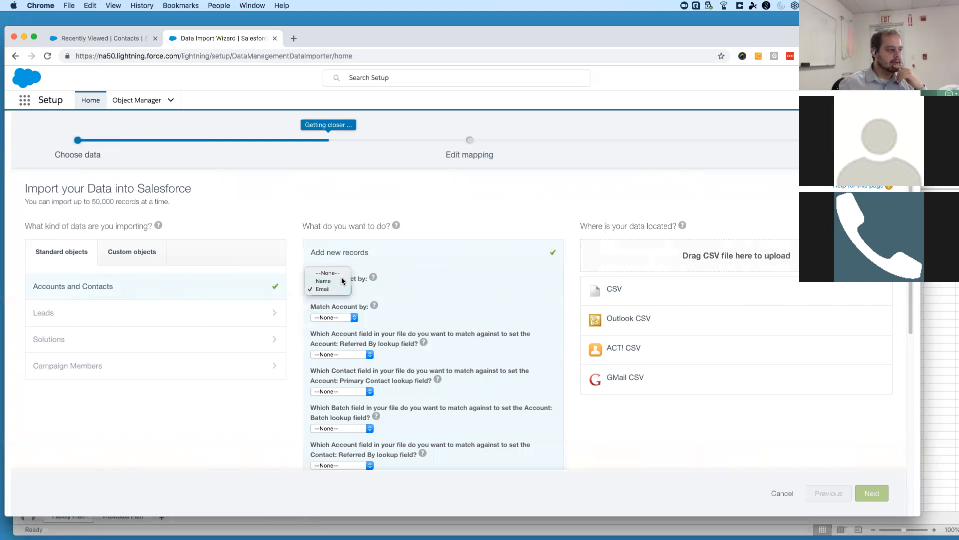
# Examine the options for account matching and for the Account: Referred By and Account: Primary Contact lookup fields, leaving them at --None--.
pyautogui.scroll(-4, 388, 341)
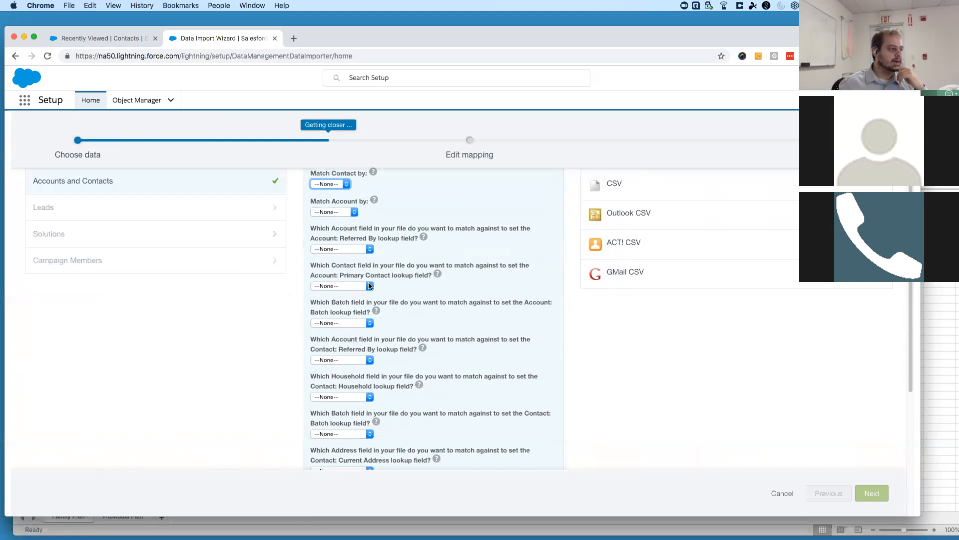
pyautogui.click(354, 212)
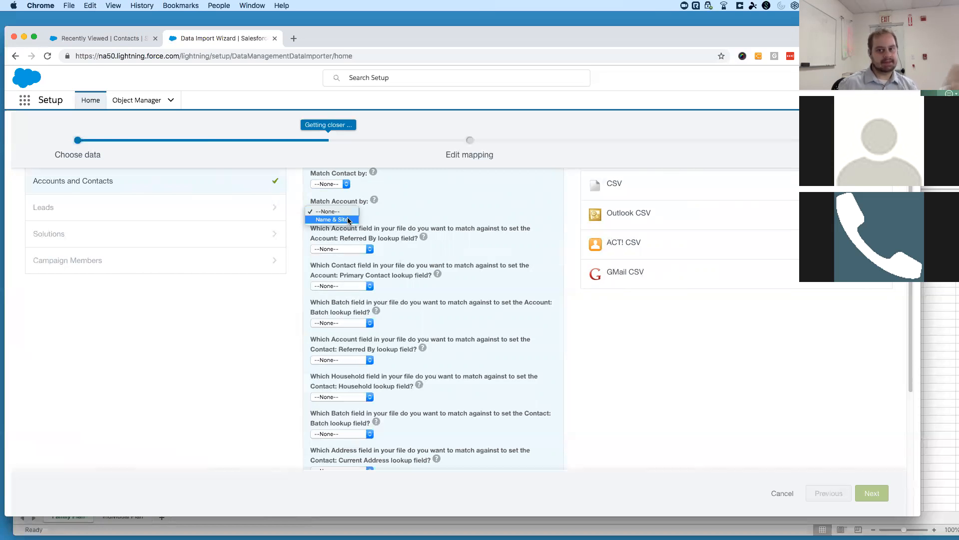
pyautogui.click(407, 224)
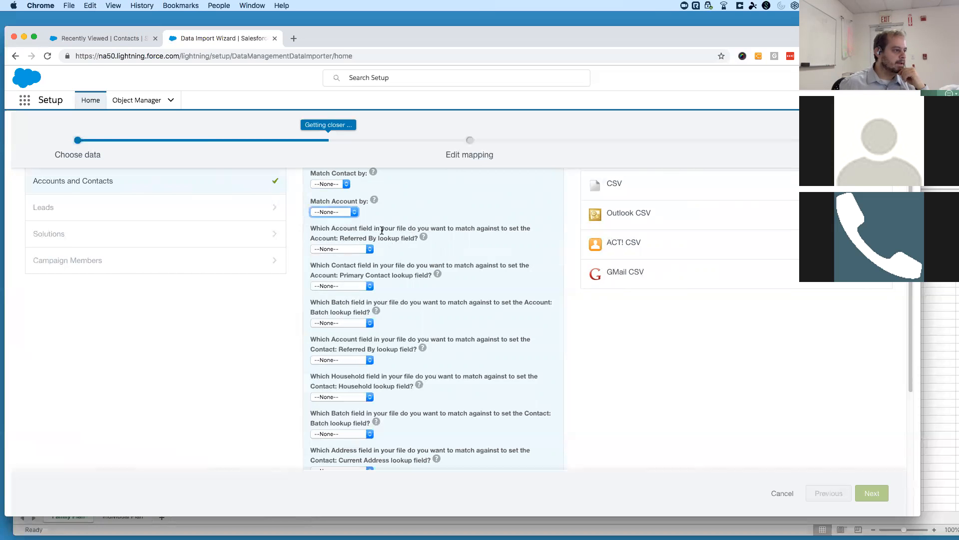
pyautogui.click(362, 249)
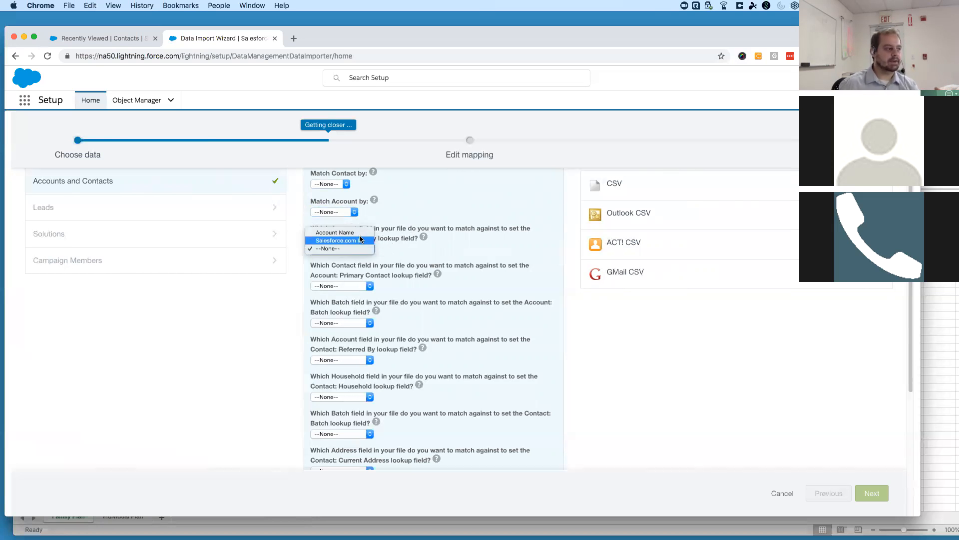
pyautogui.click(399, 237)
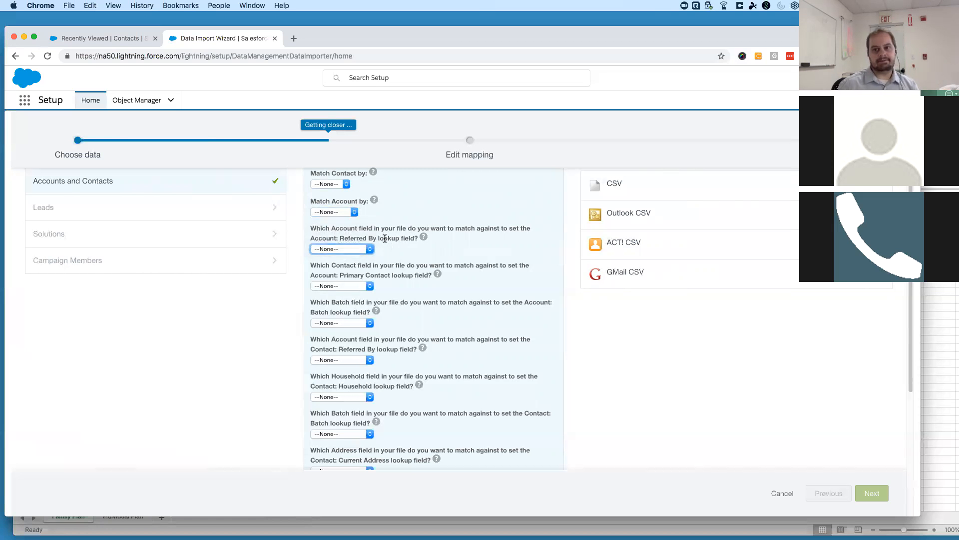
pyautogui.scroll(-2, 388, 287)
pyautogui.click(367, 274)
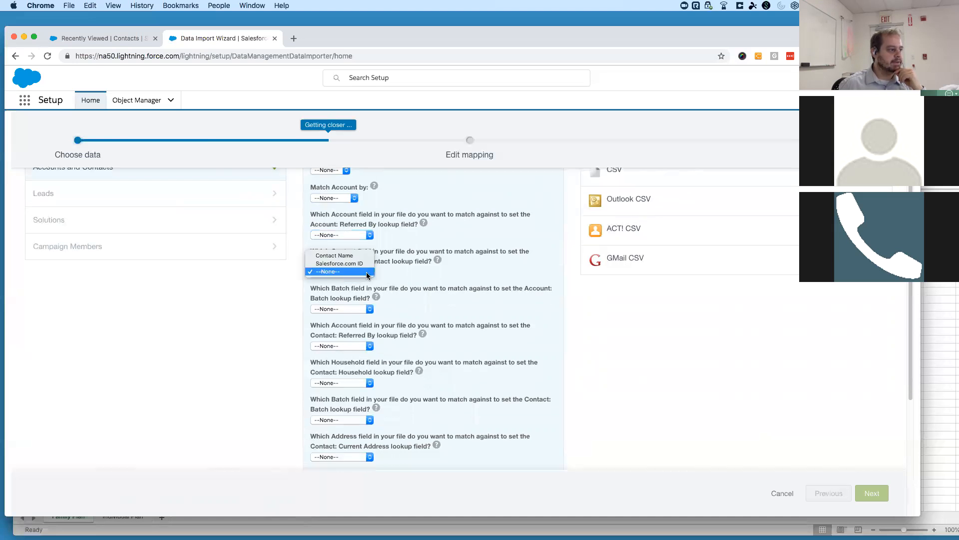
pyautogui.click(368, 272)
pyautogui.scroll(-5, 399, 280)
pyautogui.scroll(-3, 397, 298)
pyautogui.scroll(10, 397, 305)
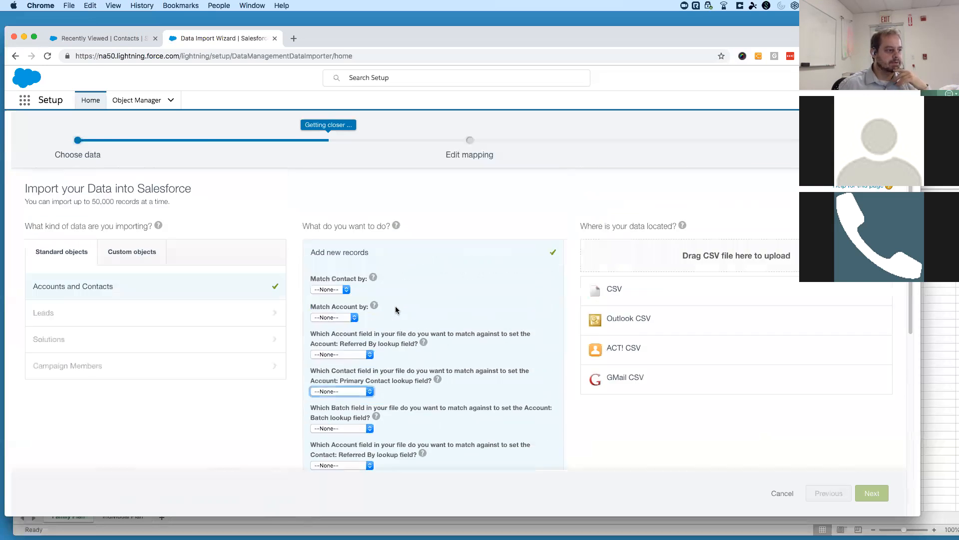
# Choose HAA Contact extract.csv from the data migration folder as the CSV source and continue to the field mapping.
pyautogui.click(611, 294)
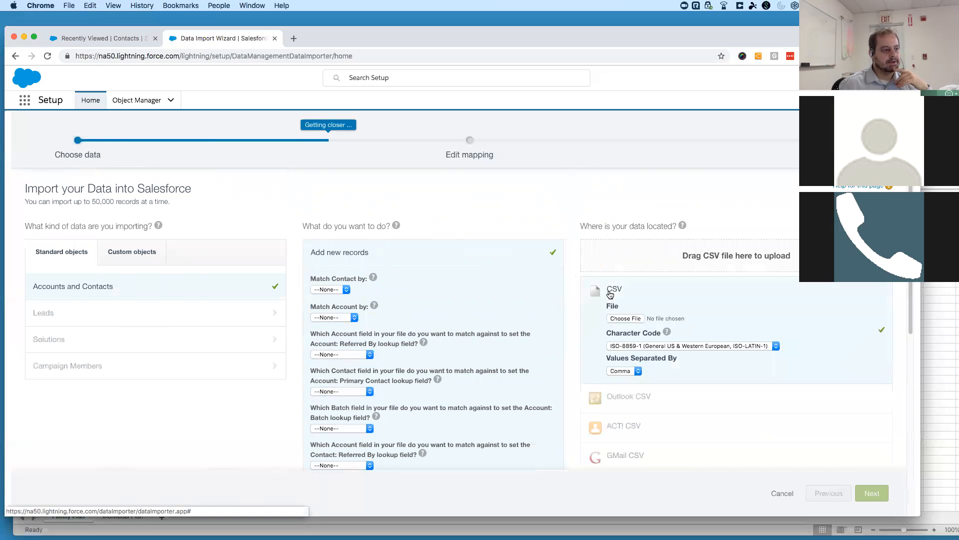
pyautogui.click(626, 319)
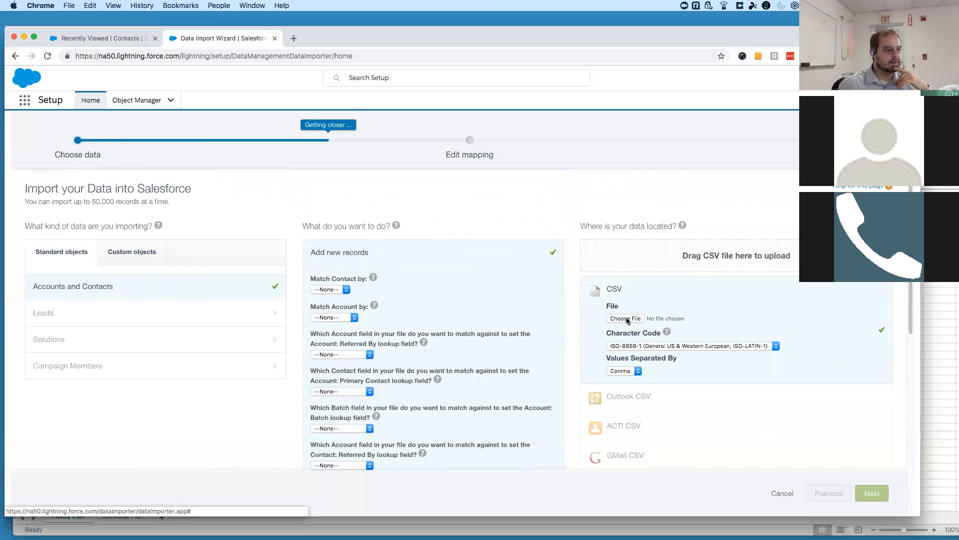
pyautogui.doubleClick(298, 217)
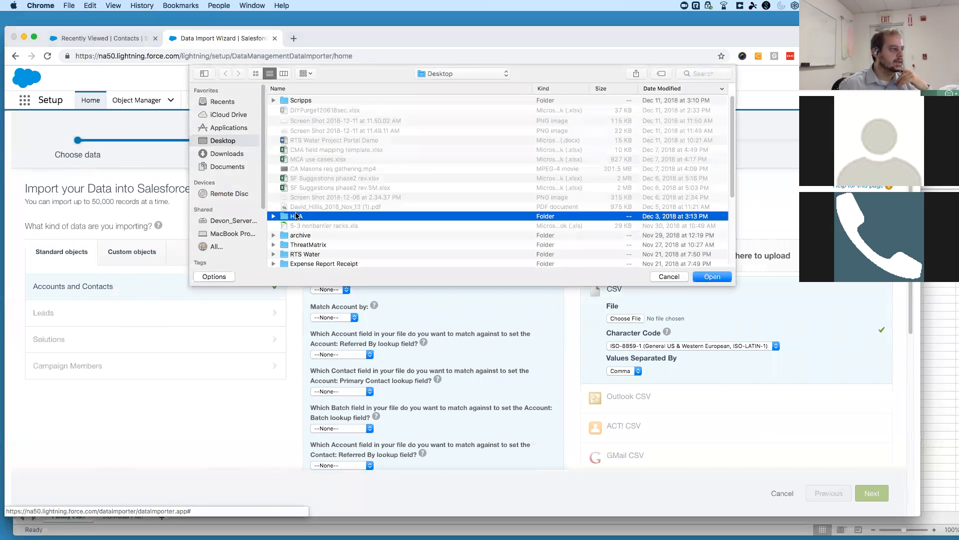
pyautogui.doubleClick(294, 102)
pyautogui.scroll(-5, 318, 190)
pyautogui.click(316, 254)
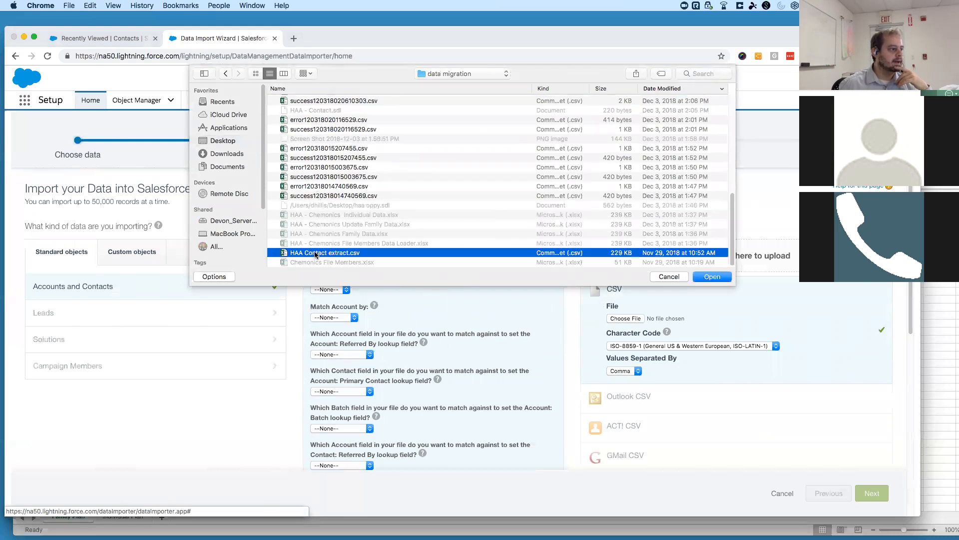
pyautogui.click(712, 277)
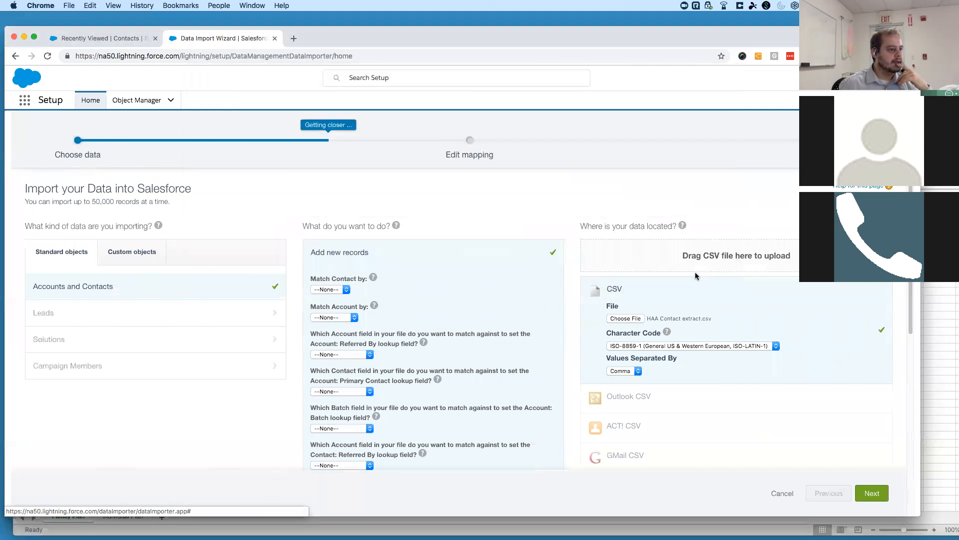
pyautogui.scroll(-3, 808, 397)
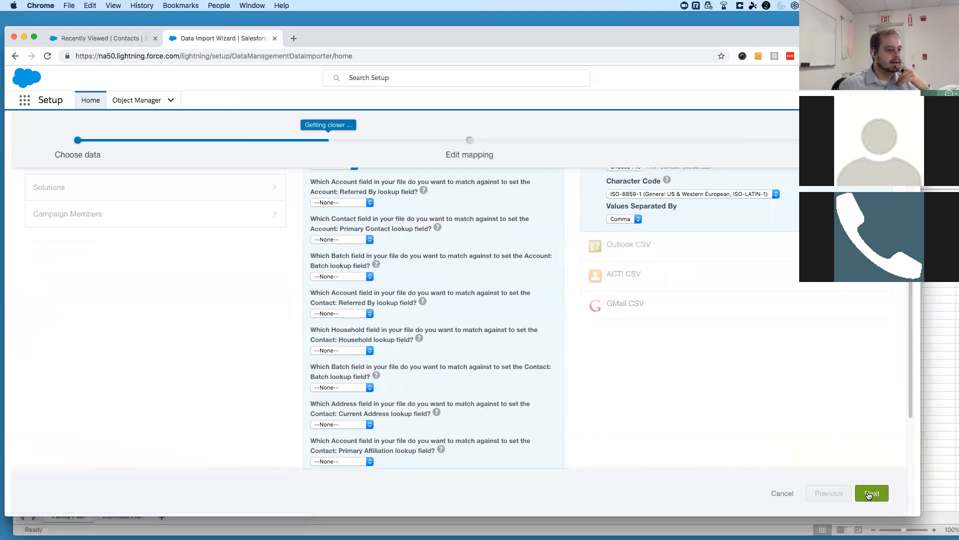
pyautogui.click(869, 494)
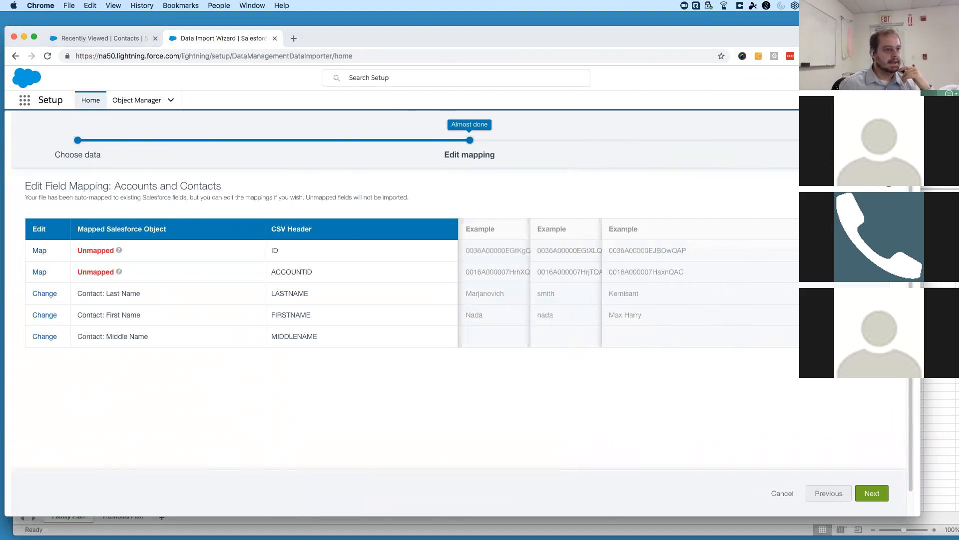
# Switch to Excel to compare the columns of Chemonics File Members and HAA Contact extract, and return to the import wizard in Chrome.
pyautogui.press('super+Tab')
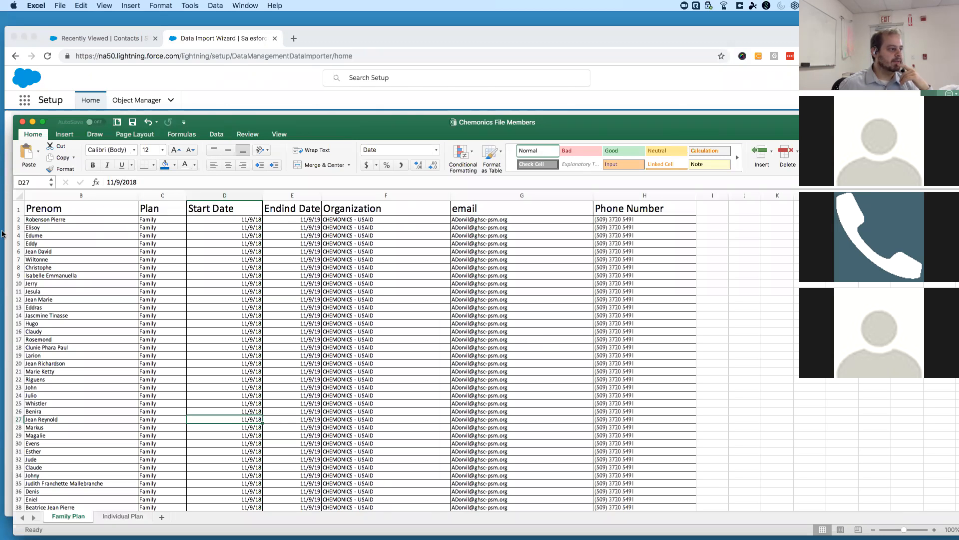
pyautogui.click(649, 32)
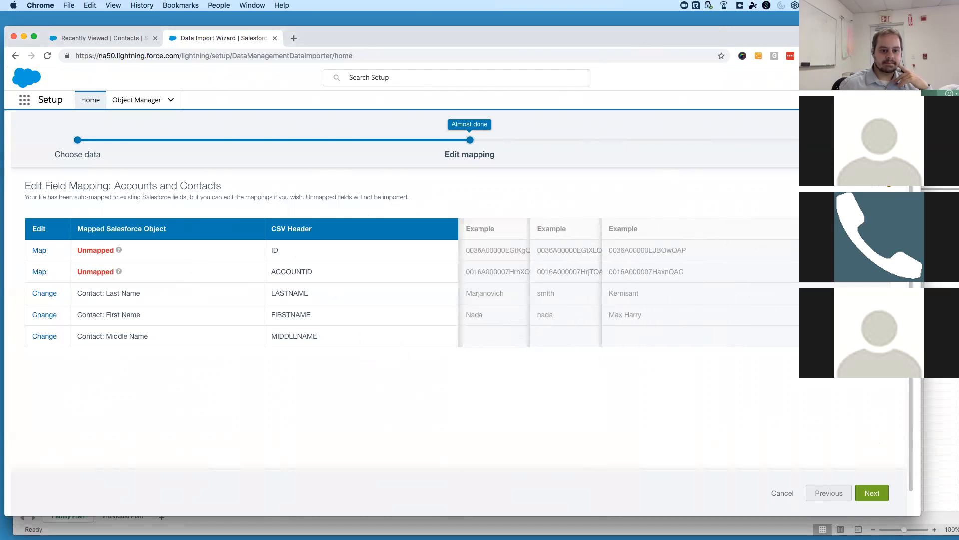
pyautogui.press('super+Tab')
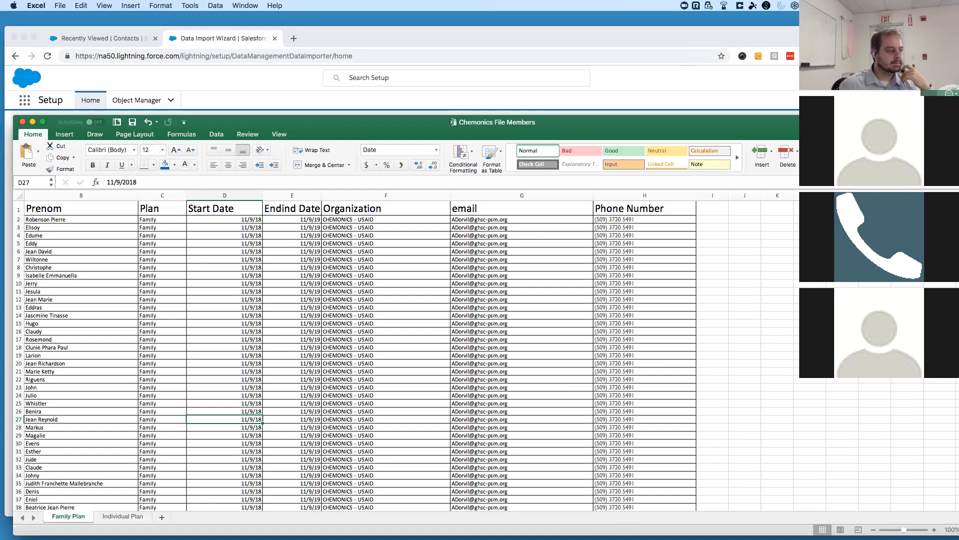
pyautogui.press('super+Tab')
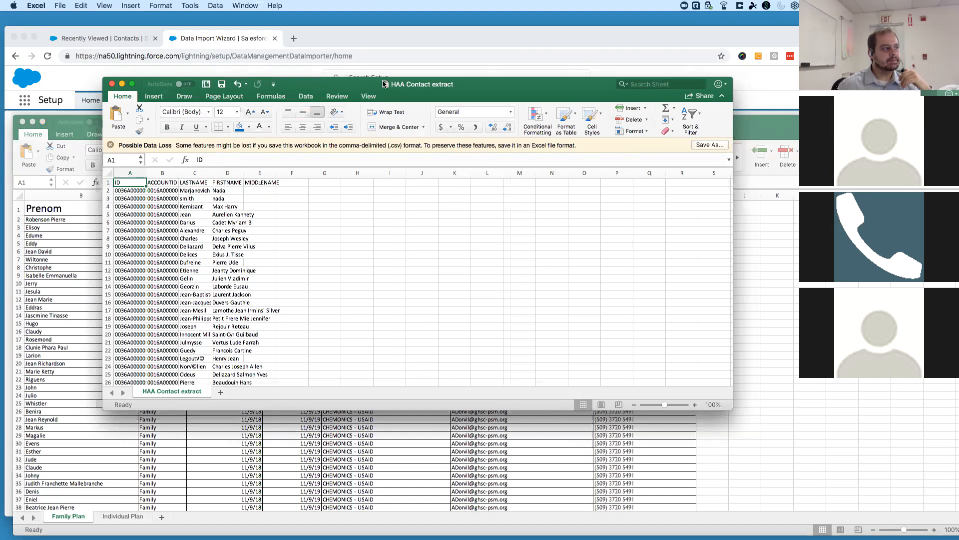
pyautogui.moveTo(384, 84); pyautogui.dragTo(605, 128)
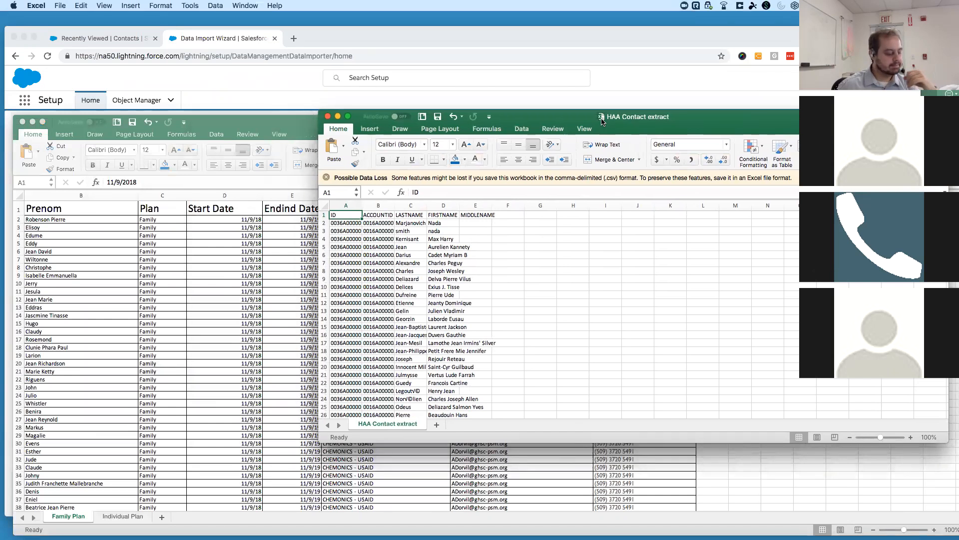
pyautogui.click(605, 35)
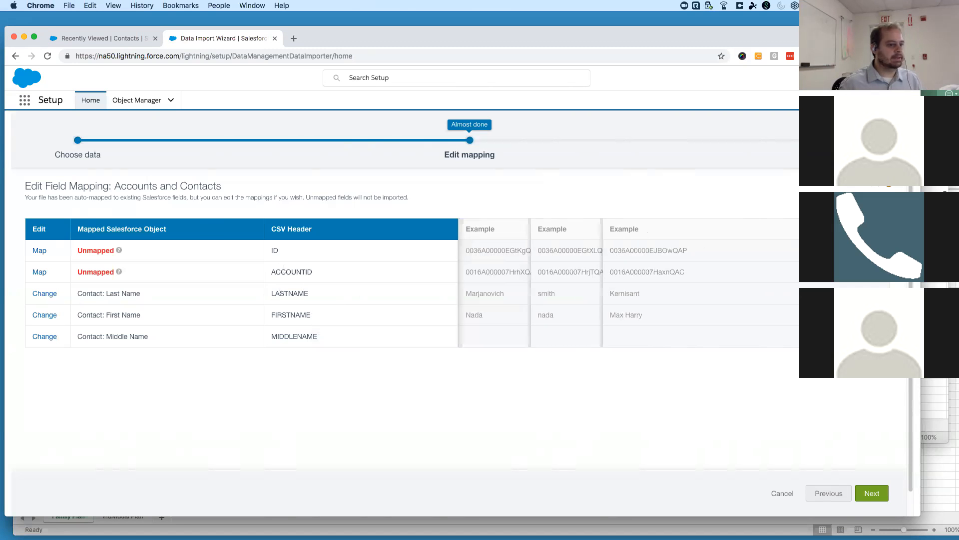
pyautogui.click(934, 255)
pyautogui.click(419, 216)
pyautogui.click(256, 303)
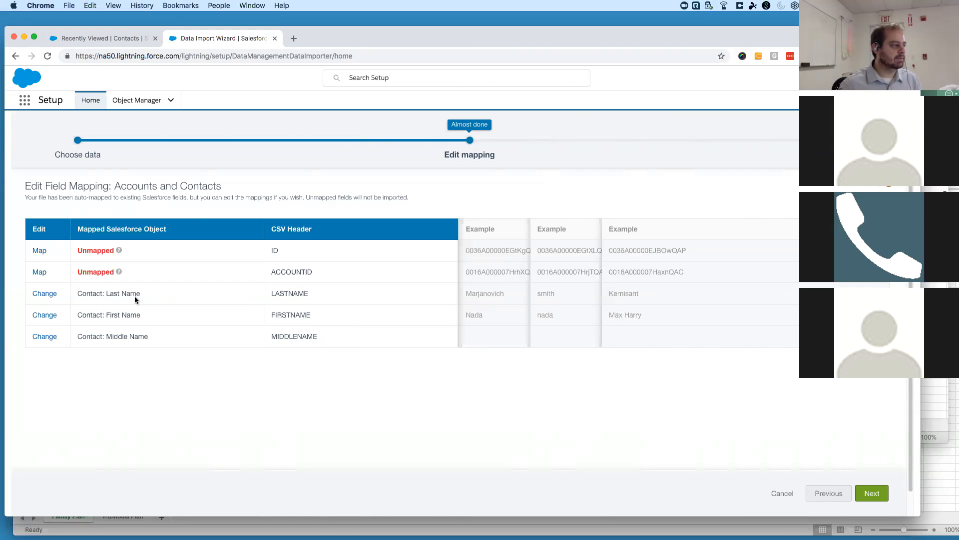
# Change the mapping of the MIDDLENAME column to the Salesforce field Contact: Suffix.
pyautogui.click(44, 337)
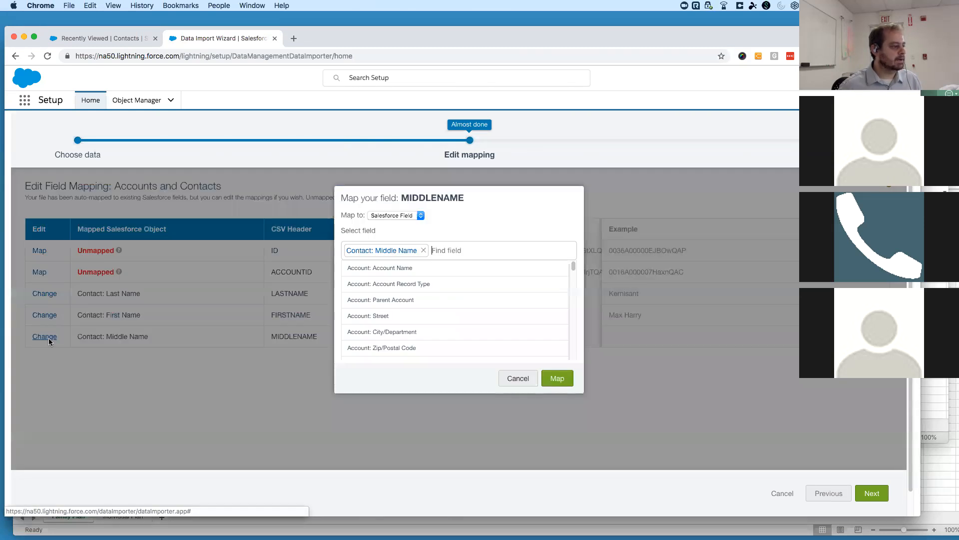
pyautogui.click(423, 251)
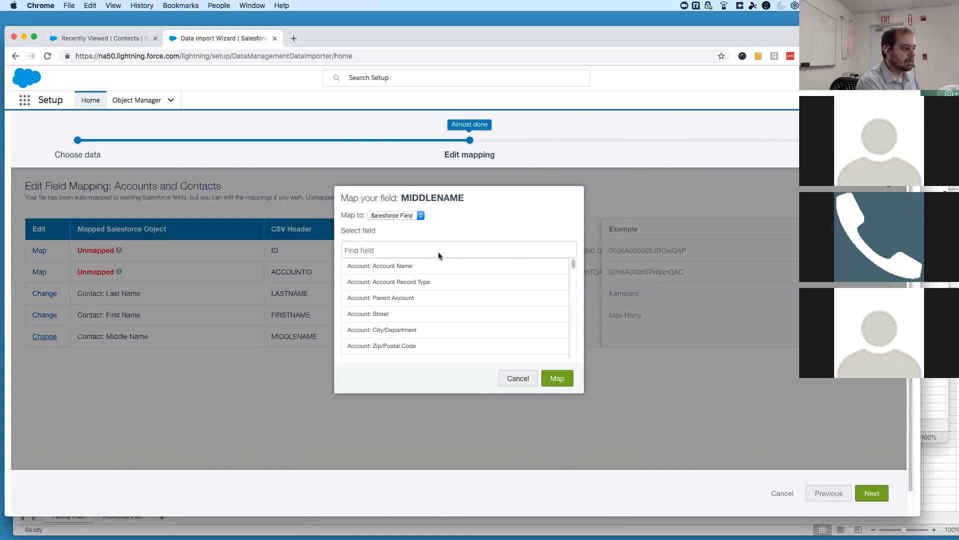
pyautogui.scroll(-5, 476, 329)
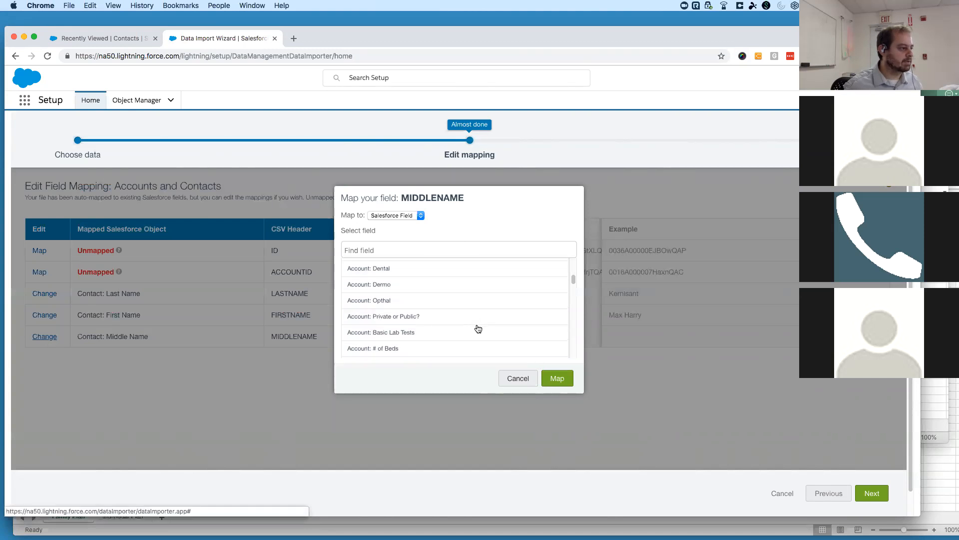
pyautogui.scroll(-3, 440, 329)
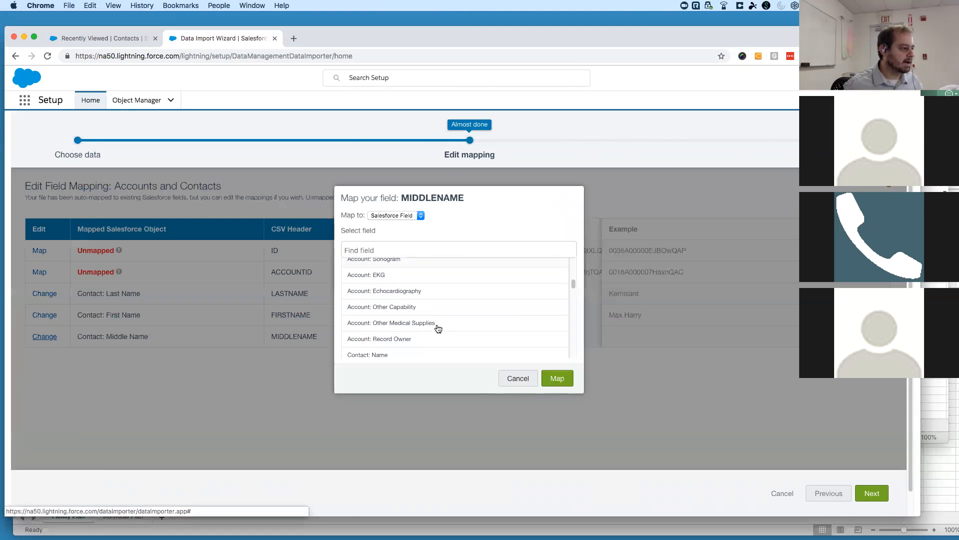
pyautogui.scroll(-3, 417, 350)
pyautogui.click(413, 330)
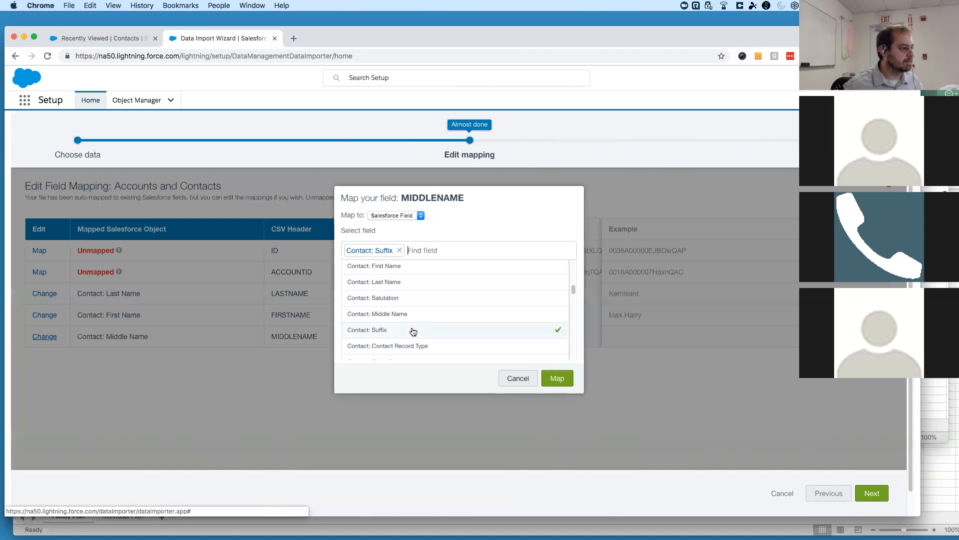
pyautogui.click(558, 378)
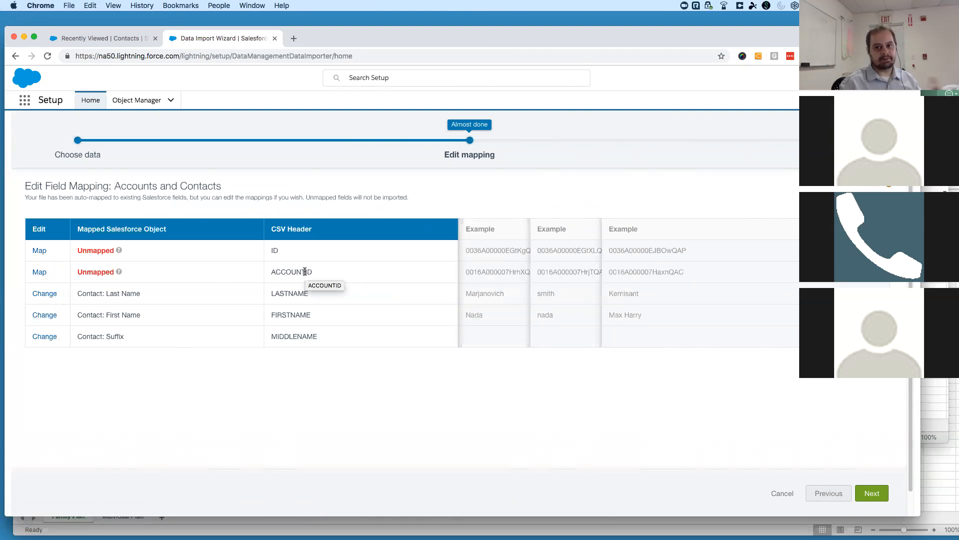
# Map the ACCOUNTID column to the Salesforce field Contact: Birthdate.
pyautogui.click(36, 274)
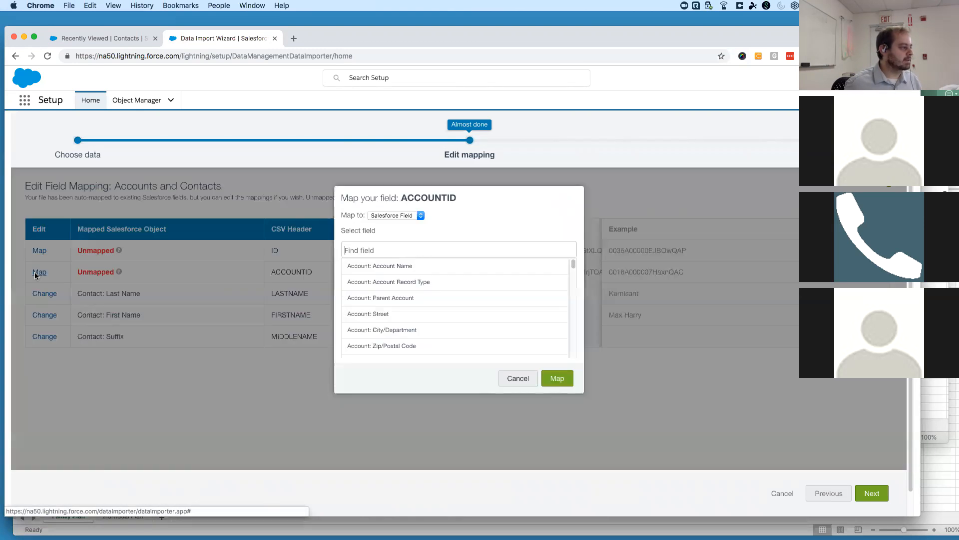
pyautogui.scroll(-3, 410, 329)
pyautogui.scroll(-10, 410, 329)
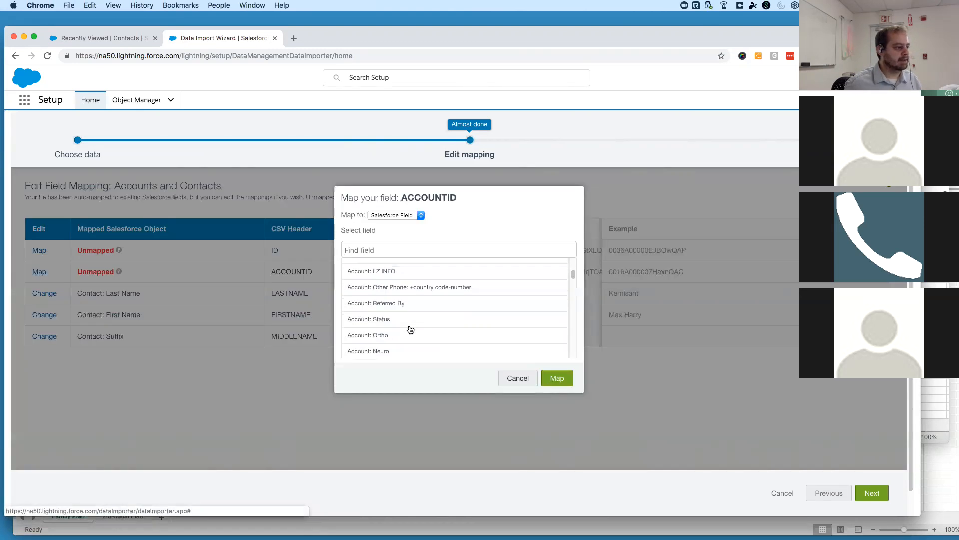
pyautogui.scroll(-5, 410, 329)
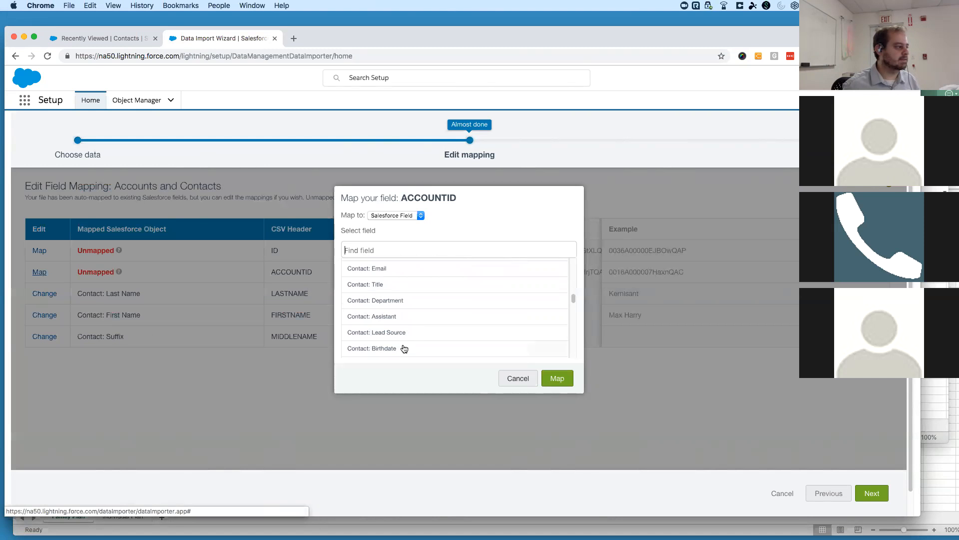
pyautogui.click(404, 348)
pyautogui.click(555, 378)
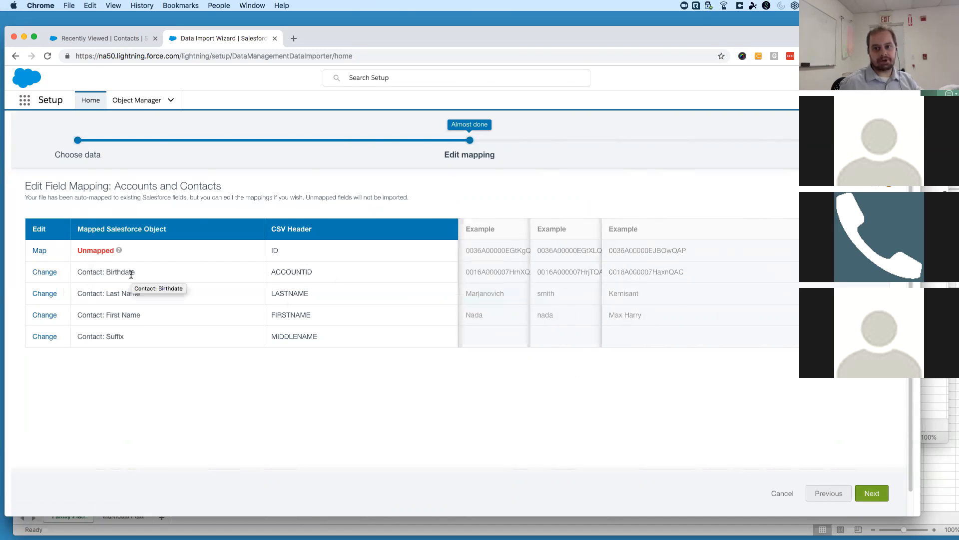
# Continue to the import review and quit the Data Import Wizard without starting the import.
pyautogui.click(872, 494)
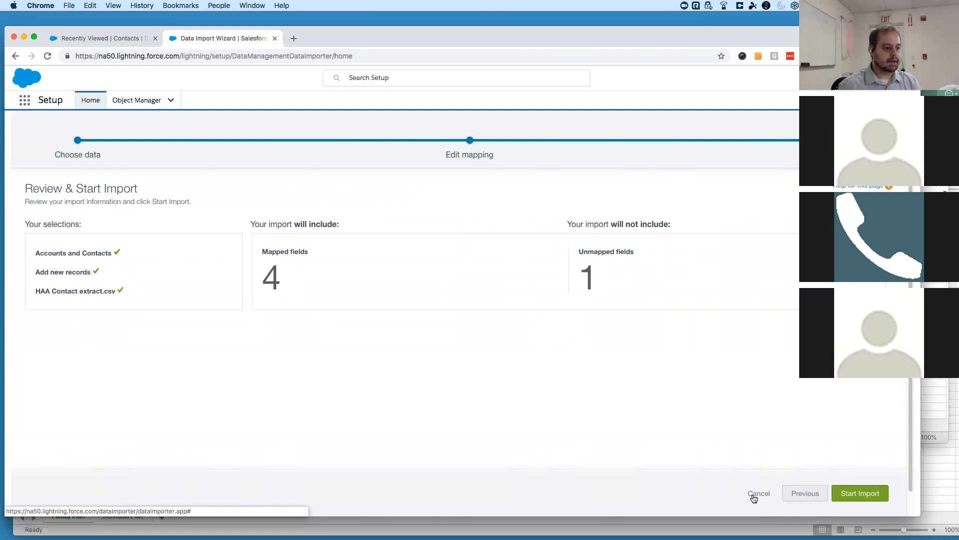
pyautogui.click(756, 495)
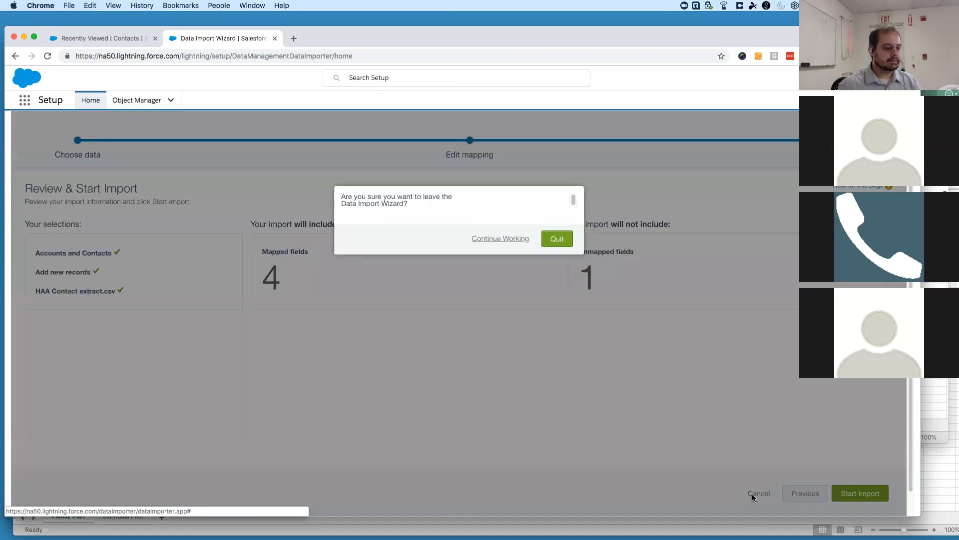
pyautogui.click(549, 241)
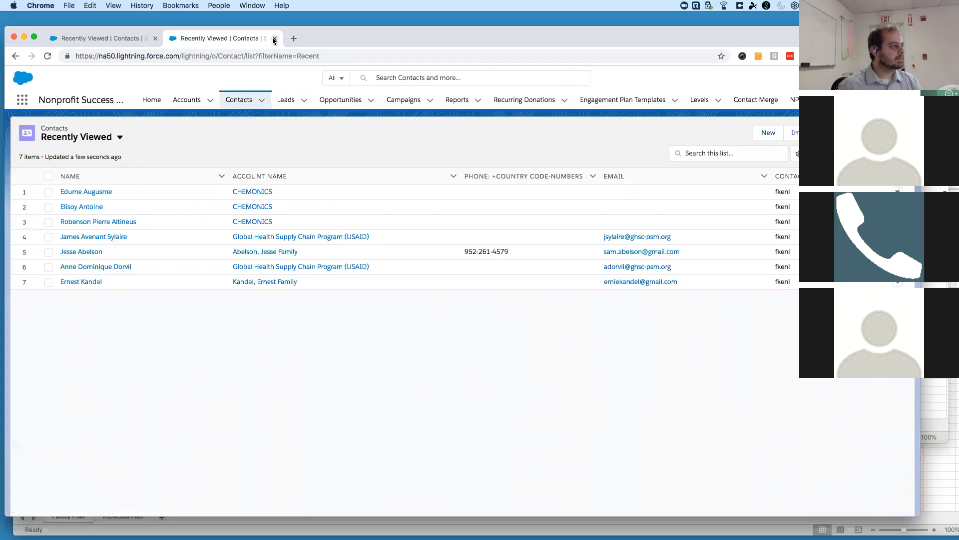
# Minimize the Chrome and HAA Contact extract windows and switch to Data Loader, moving its window into clear view.
pyautogui.click(24, 38)
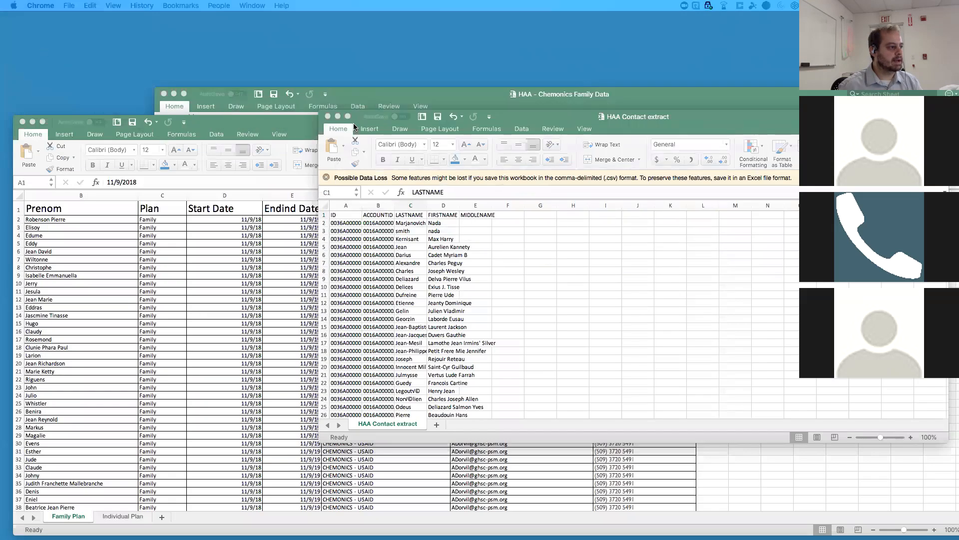
pyautogui.click(337, 116)
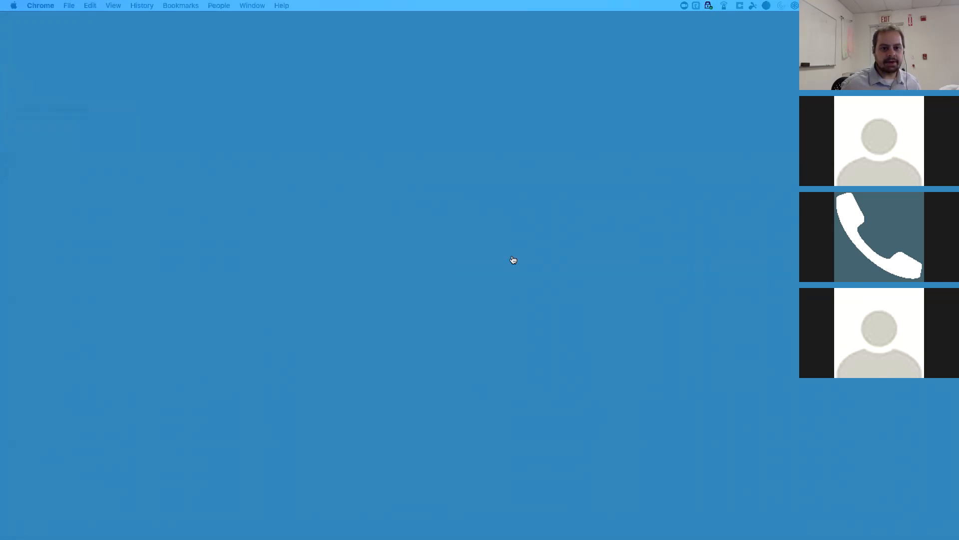
pyautogui.press('super+Tab')
pyautogui.moveTo(738, 173); pyautogui.dragTo(442, 129)
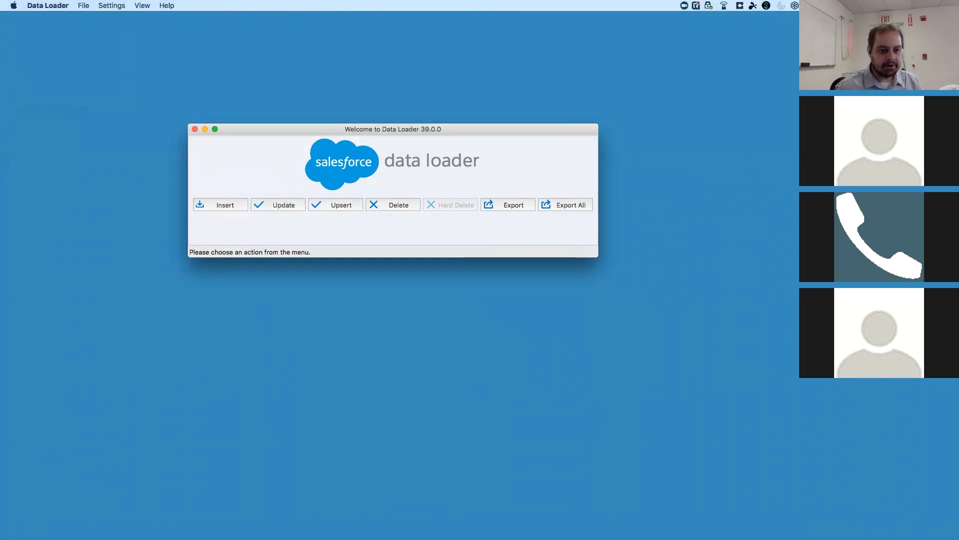
# Switch to the HAA - Chemonics Family Data workbook in Excel.
pyautogui.press('super+Tab')
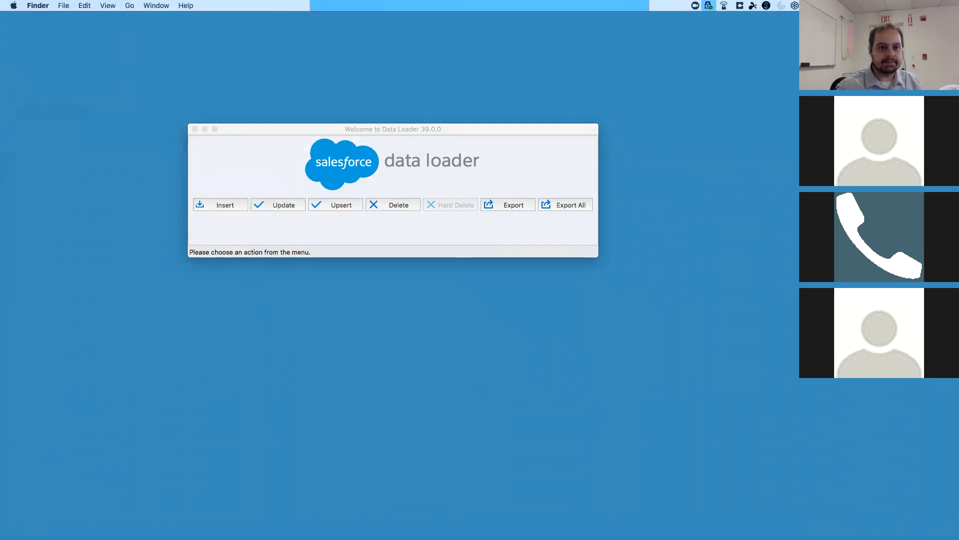
pyautogui.press('super+Tab')
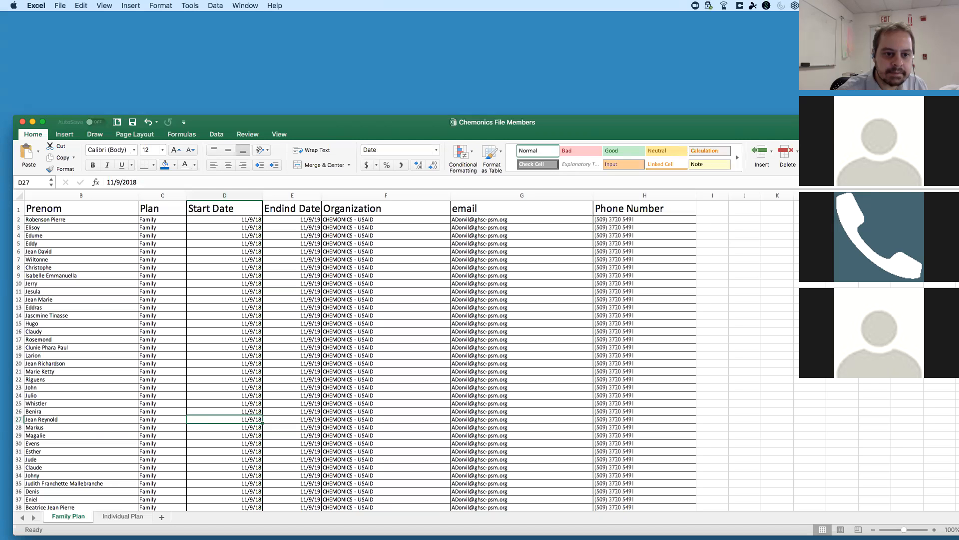
pyautogui.press('super+Tab')
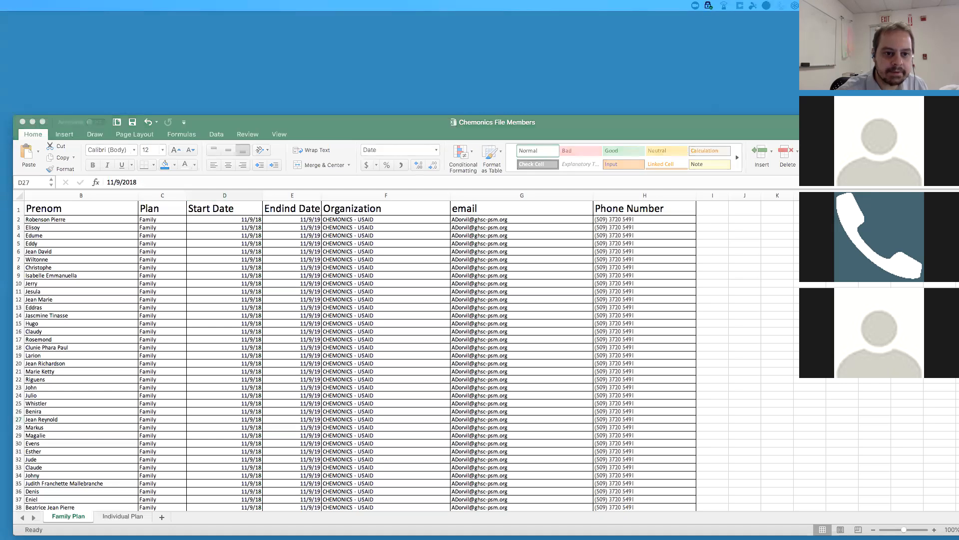
pyautogui.press('super+Tab')
pyautogui.press('super+Tab')
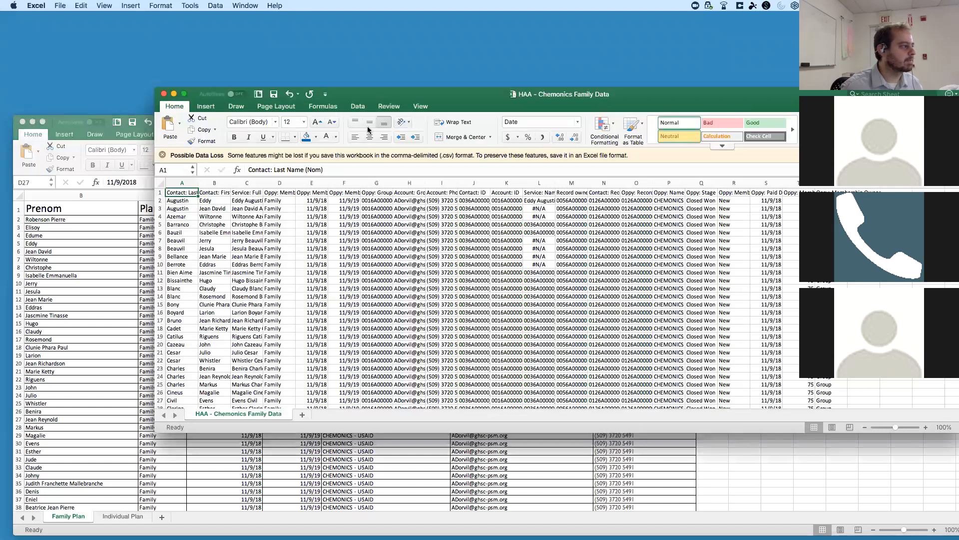
# Minimize the Chemonics File Members window and enlarge the HAA - Chemonics Family Data window to fill the screen.
pyautogui.click(23, 122)
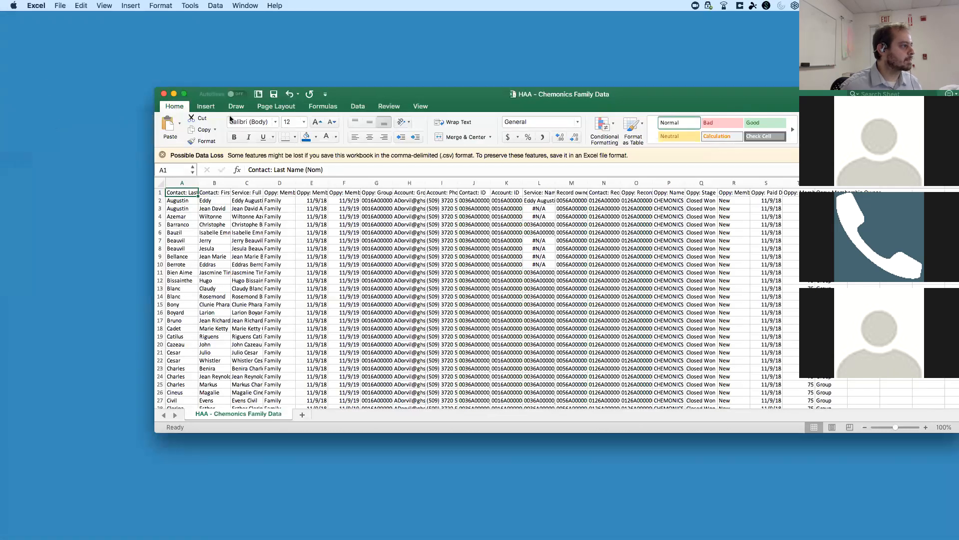
pyautogui.moveTo(349, 95); pyautogui.dragTo(207, 30)
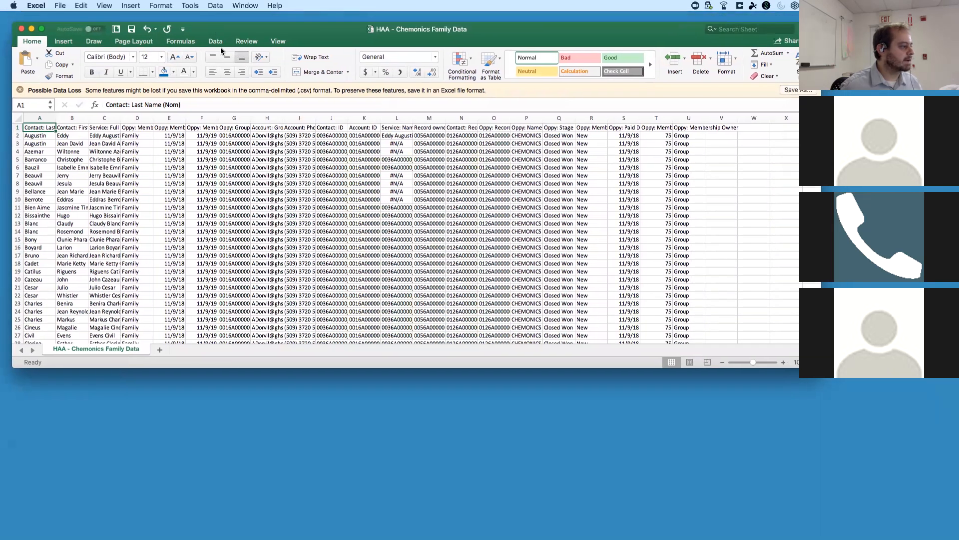
pyautogui.moveTo(796, 352); pyautogui.dragTo(957, 539)
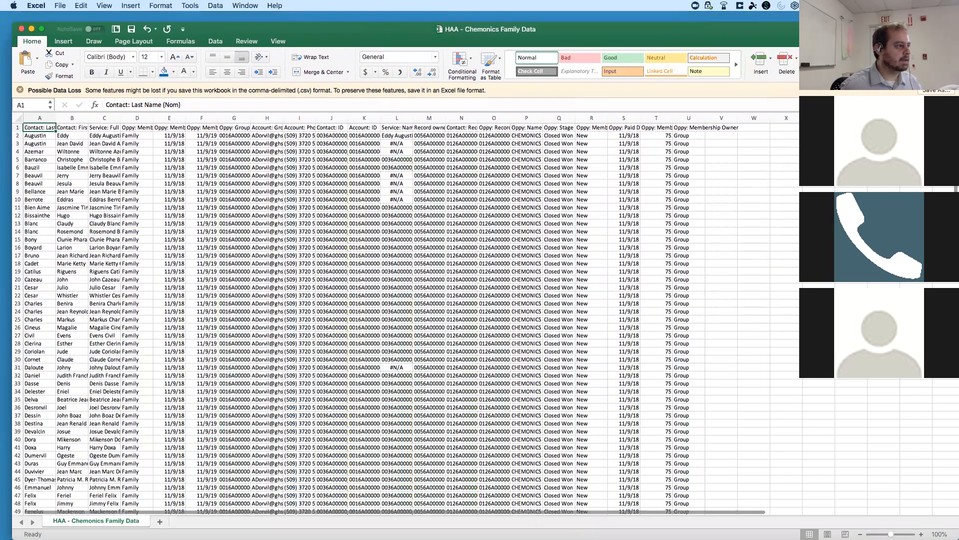
# Fit the widths of columns A to I, from Contact: Last Name to Account: Phone, to their contents.
pyautogui.doubleClick(56, 113)
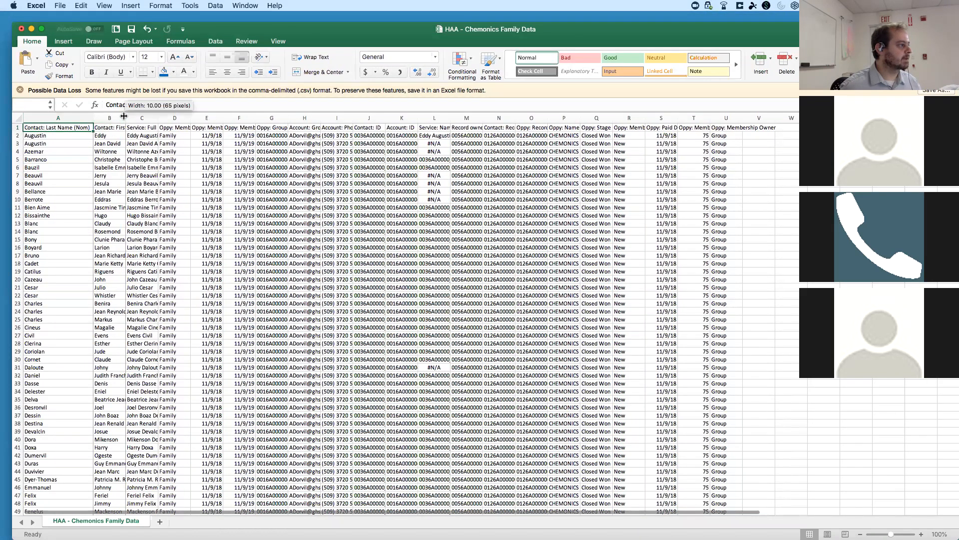
pyautogui.doubleClick(125, 114)
pyautogui.doubleClick(208, 118)
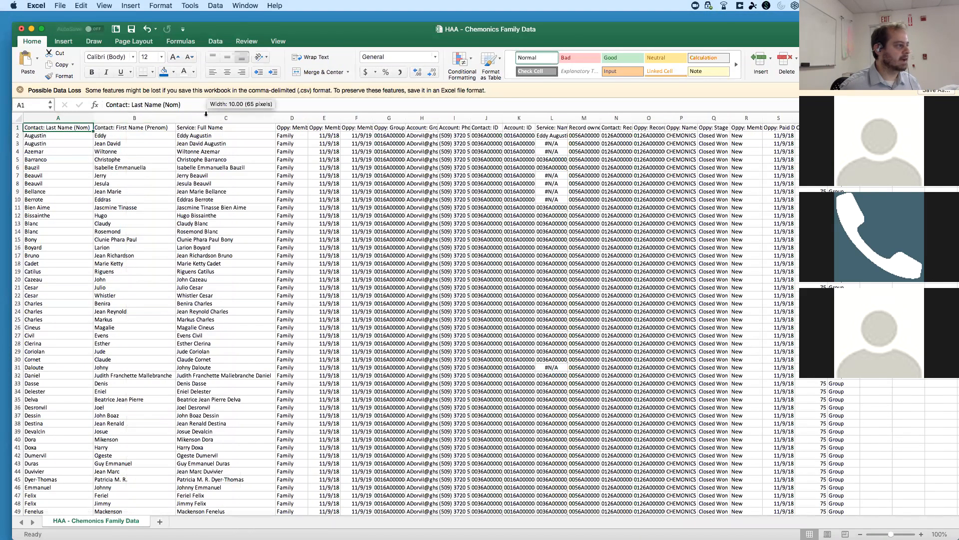
pyautogui.doubleClick(307, 118)
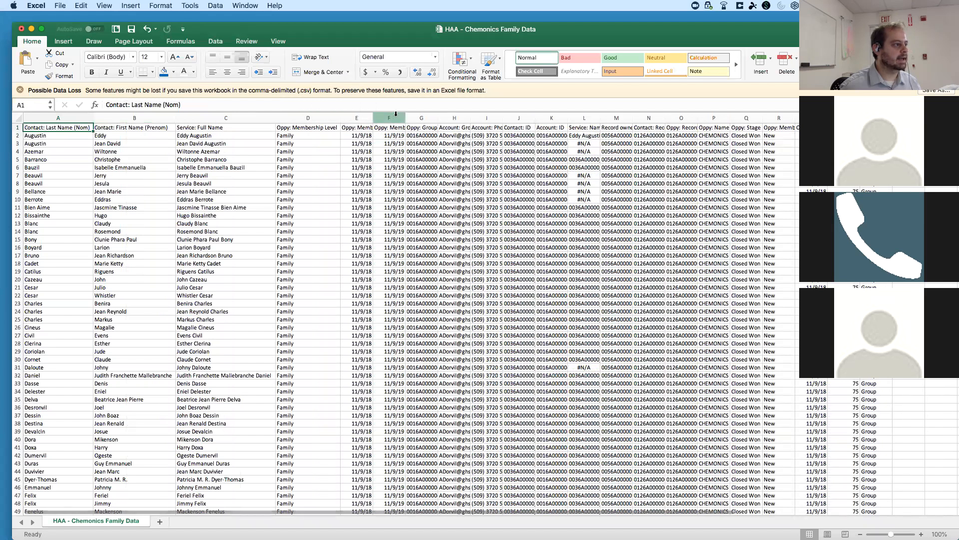
pyautogui.doubleClick(371, 118)
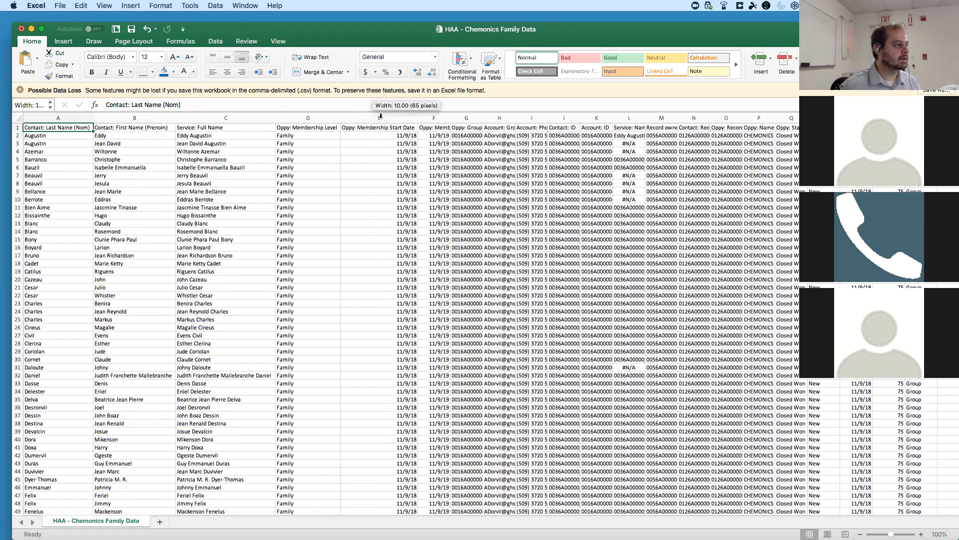
pyautogui.doubleClick(450, 118)
pyautogui.doubleClick(524, 118)
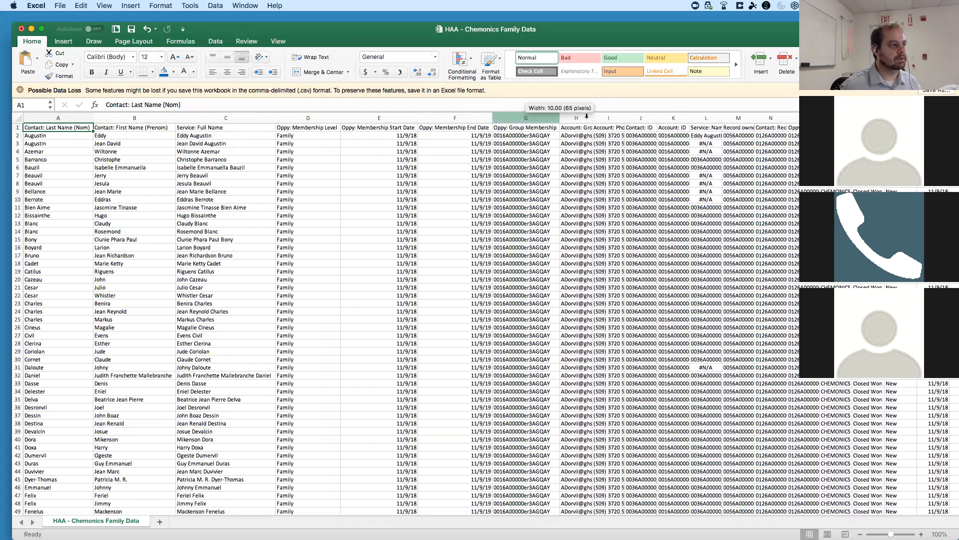
pyautogui.doubleClick(594, 118)
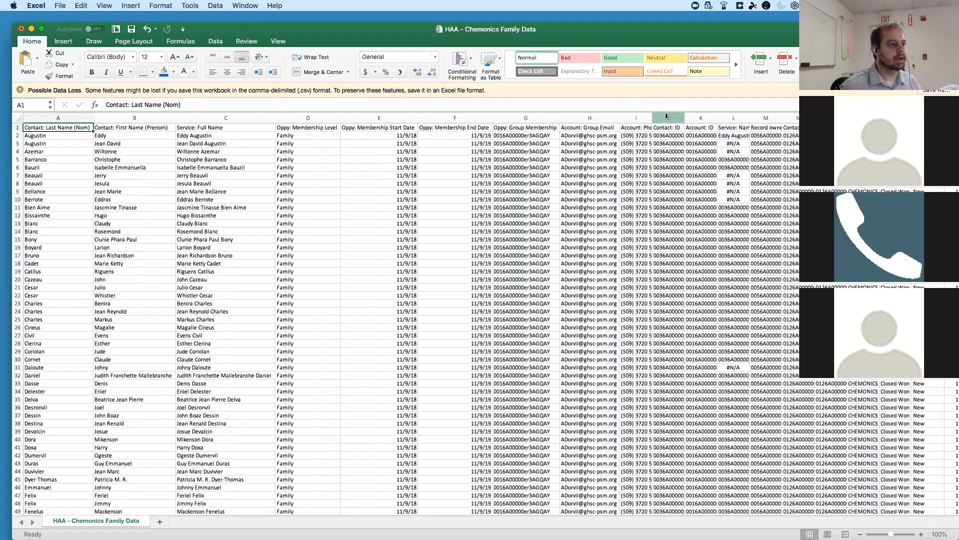
pyautogui.doubleClick(653, 118)
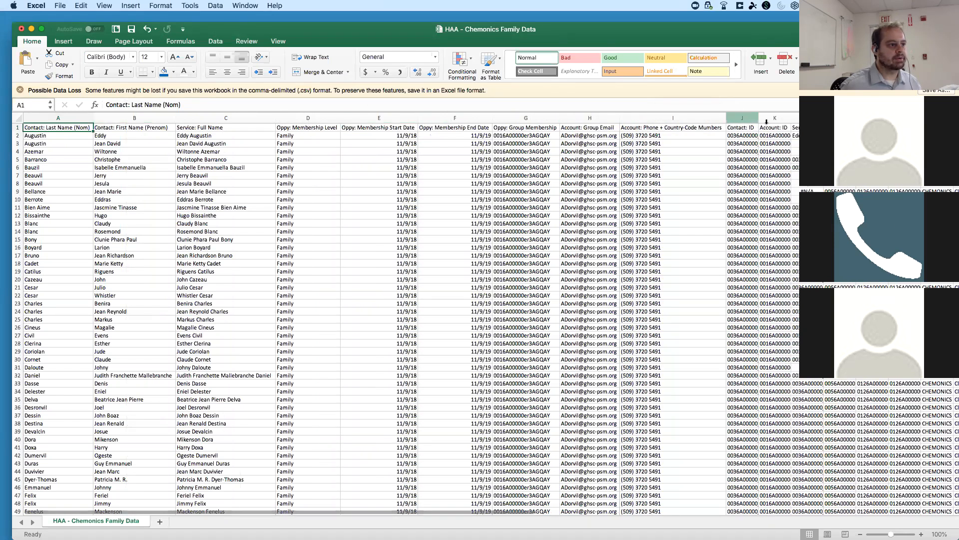
# Fit the widths of columns J to P, from Contact: ID to Oppy: Name, to their contents.
pyautogui.hscroll(3, 663, 149)
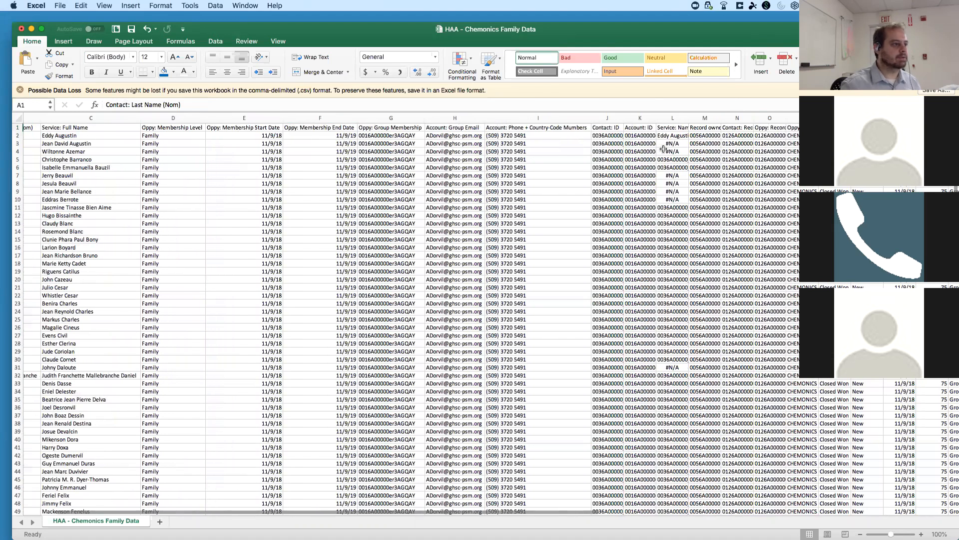
pyautogui.doubleClick(624, 118)
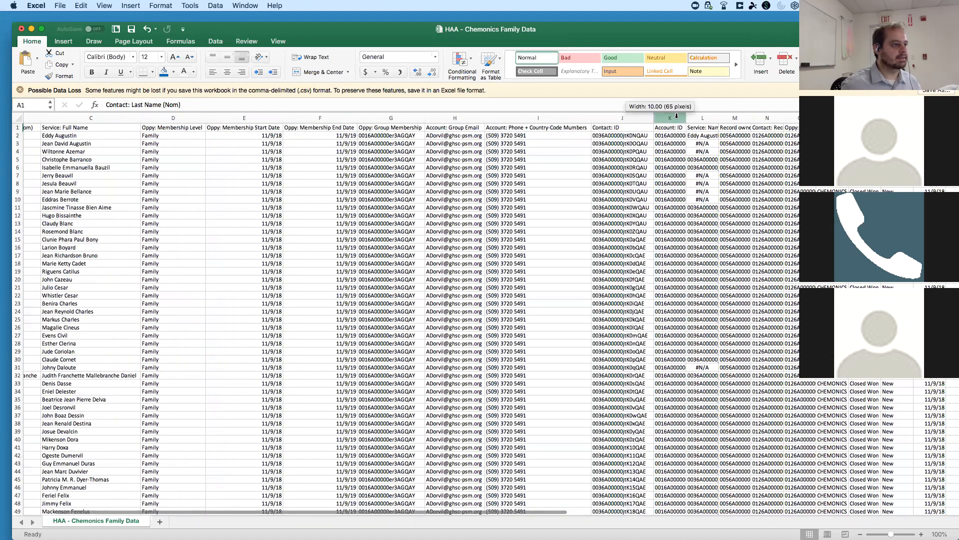
pyautogui.doubleClick(685, 113)
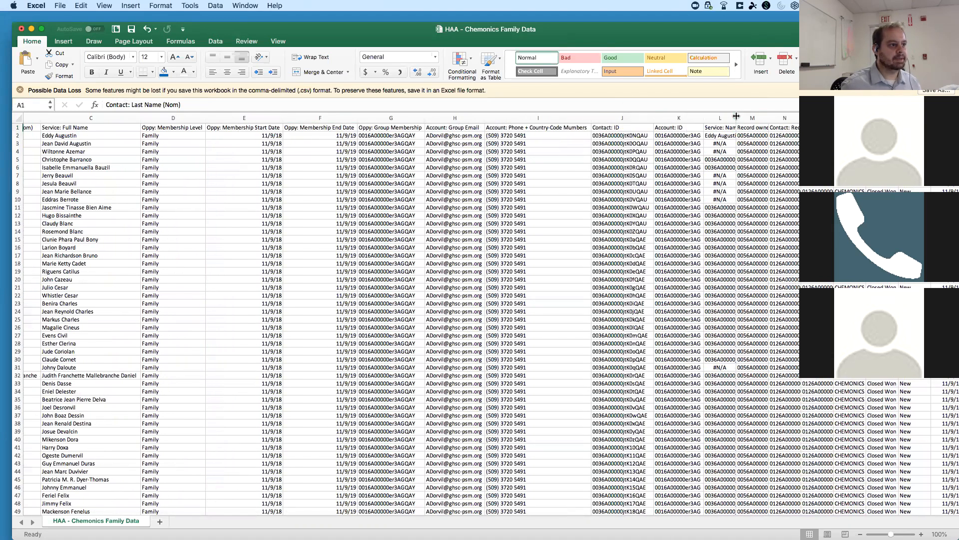
pyautogui.doubleClick(735, 118)
pyautogui.hscroll(5, 749, 146)
pyautogui.hscroll(2, 758, 148)
pyautogui.scroll(1, 758, 148)
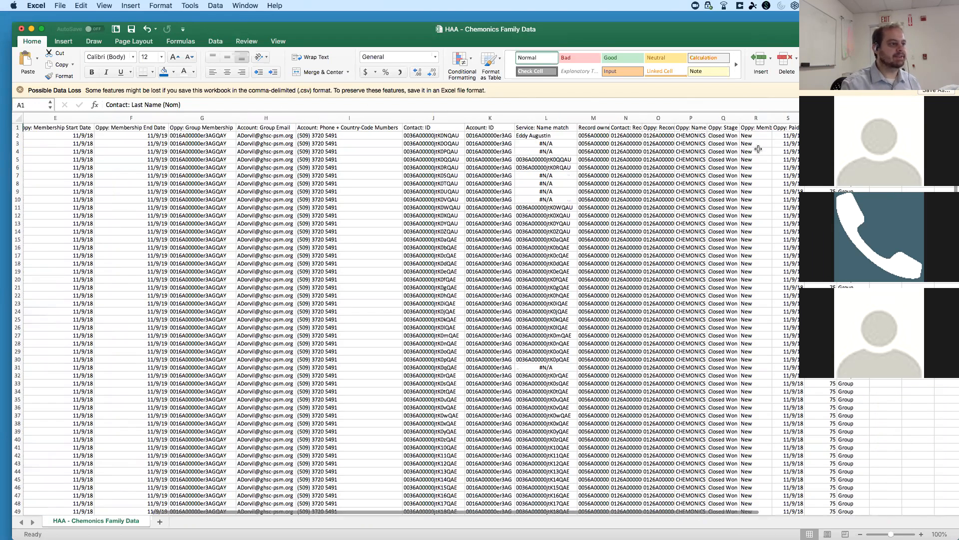
pyautogui.doubleClick(602, 118)
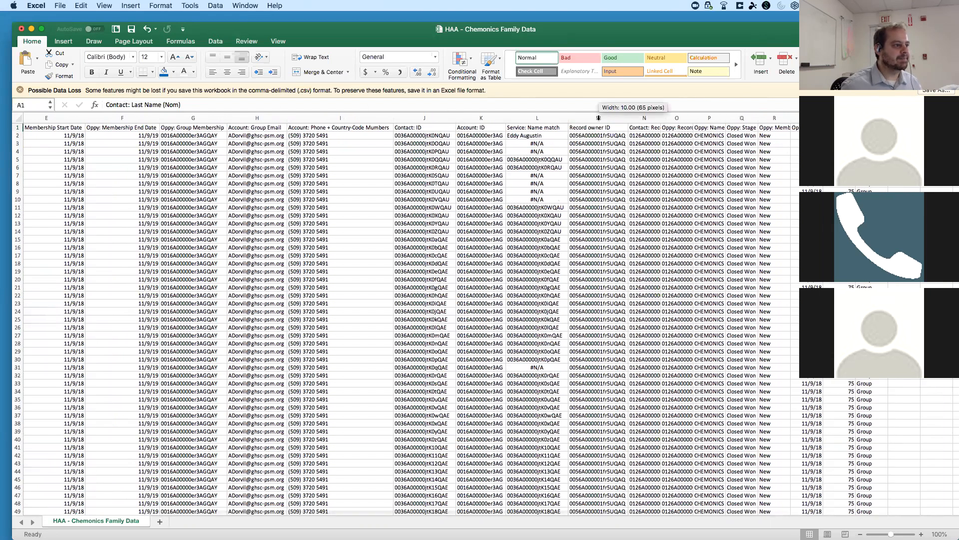
pyautogui.click(645, 118)
pyautogui.doubleClick(659, 118)
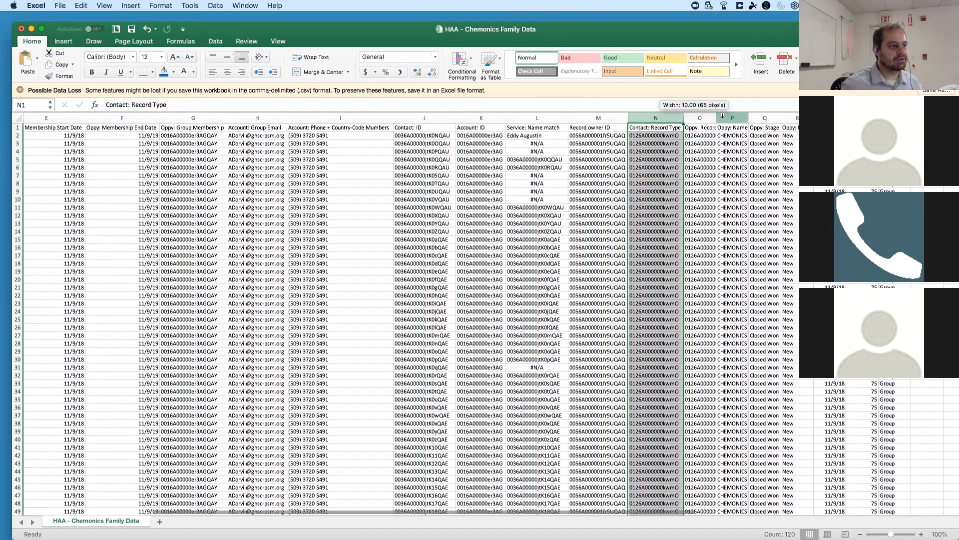
pyautogui.doubleClick(716, 118)
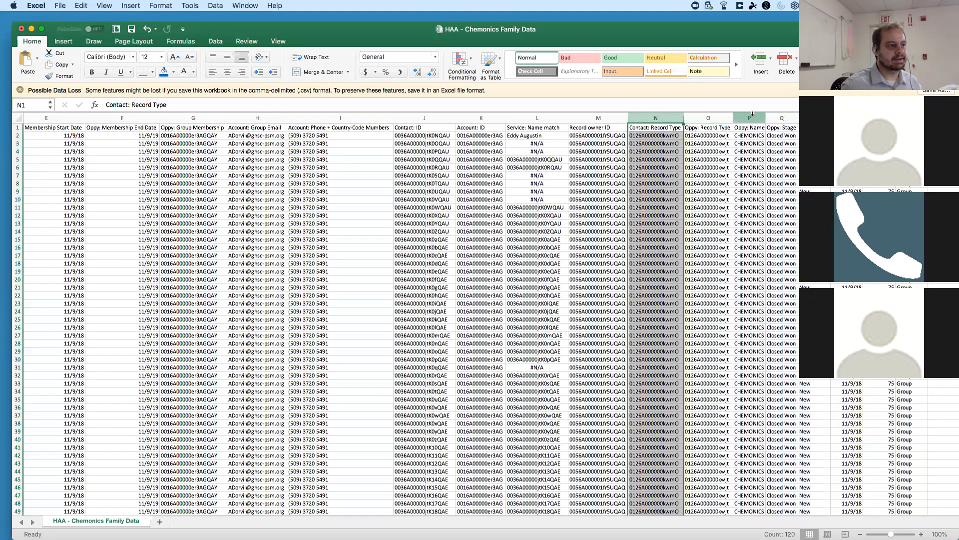
pyautogui.doubleClick(765, 118)
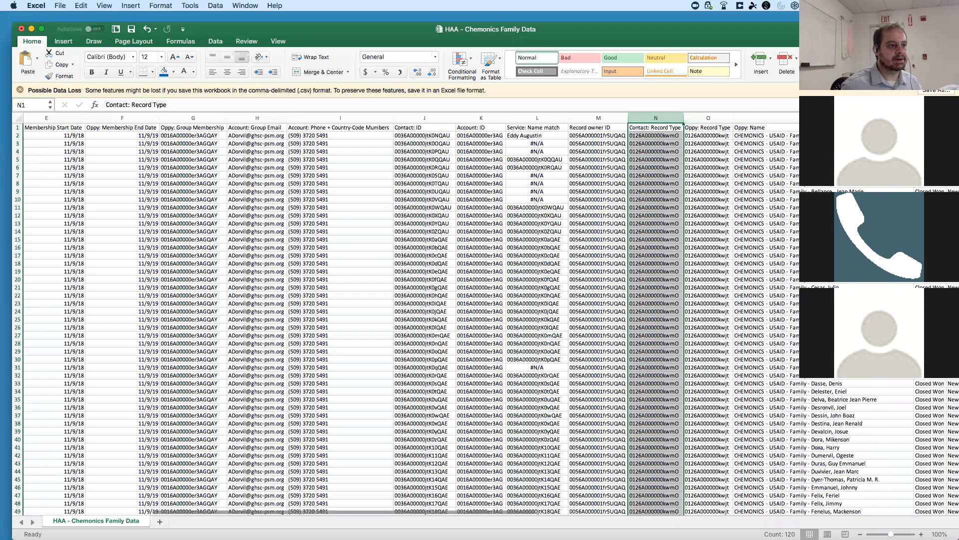
pyautogui.hscroll(5, 405, 315)
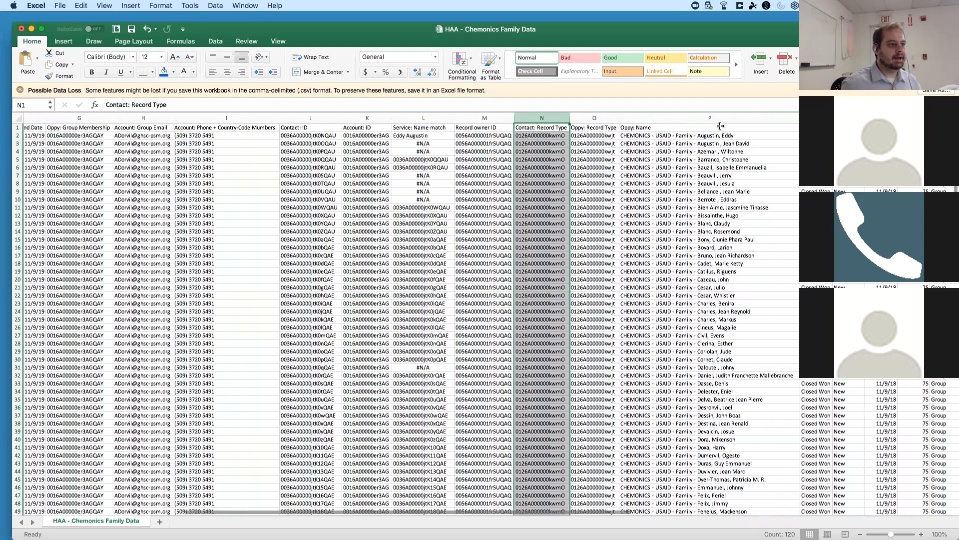
# Return to the first columns of the sheet and bring the Data Loader window to the front.
pyautogui.hscroll(-10, 444, 198)
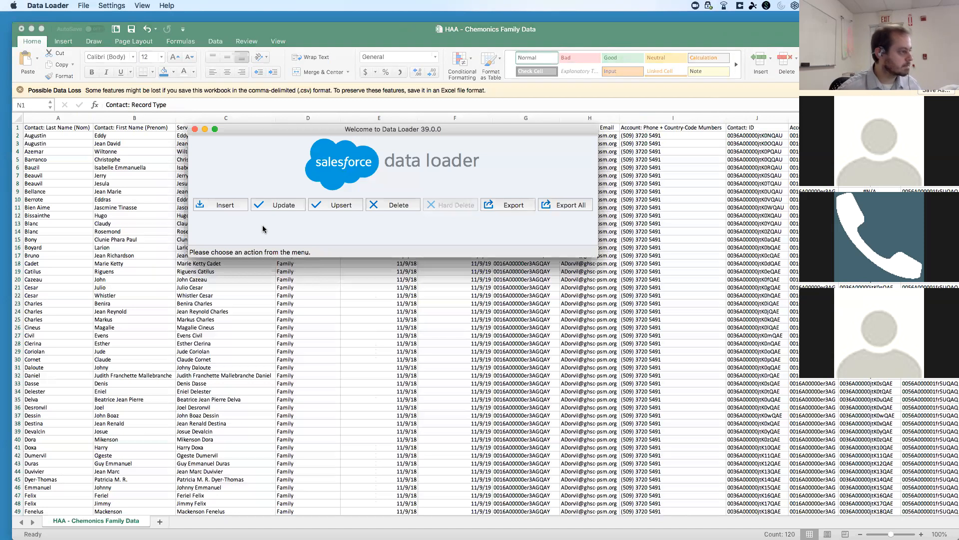
pyautogui.click(264, 229)
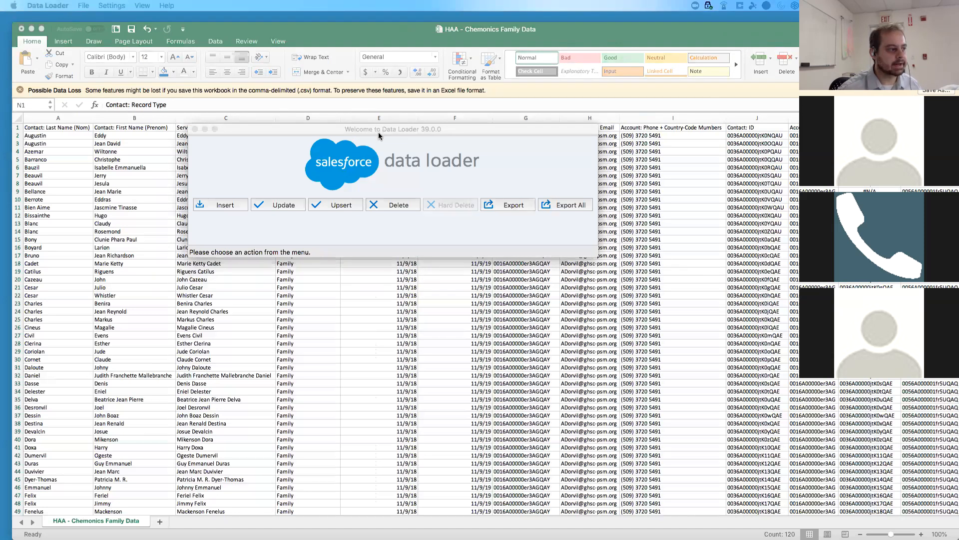
# Bring the HAA - Chemonics Family Data workbook in front of Data Loader and settle its window near the top of the screen.
pyautogui.click(391, 153)
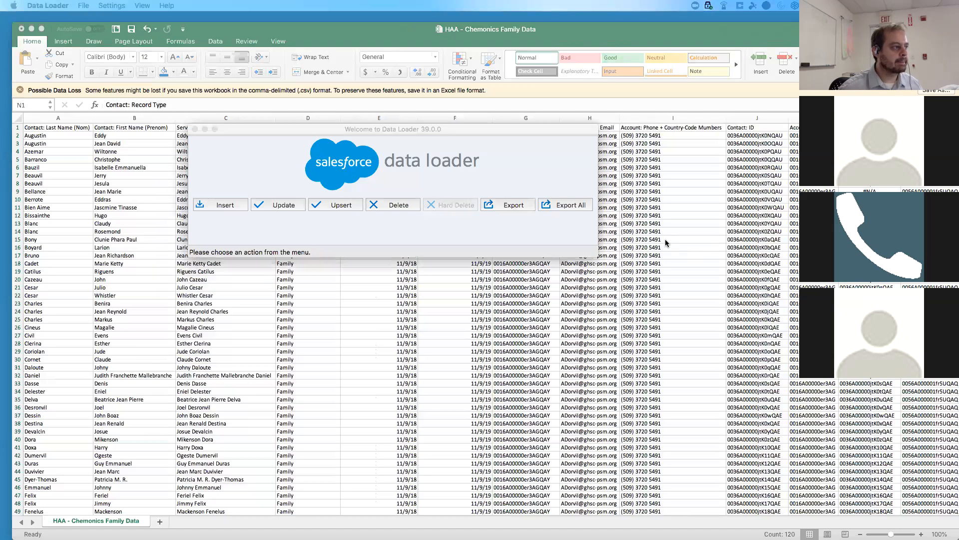
pyautogui.moveTo(671, 33); pyautogui.dragTo(669, 65)
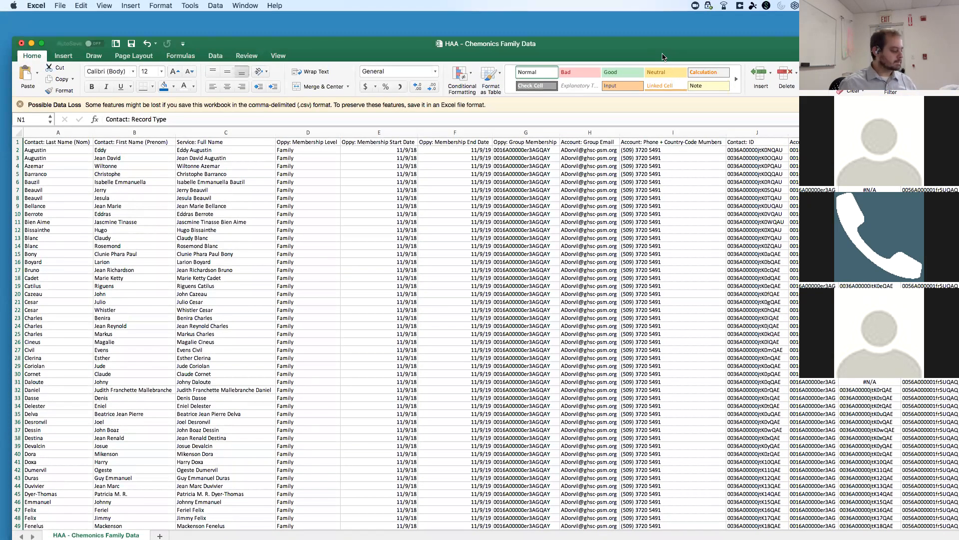
pyautogui.moveTo(606, 46); pyautogui.dragTo(606, 24)
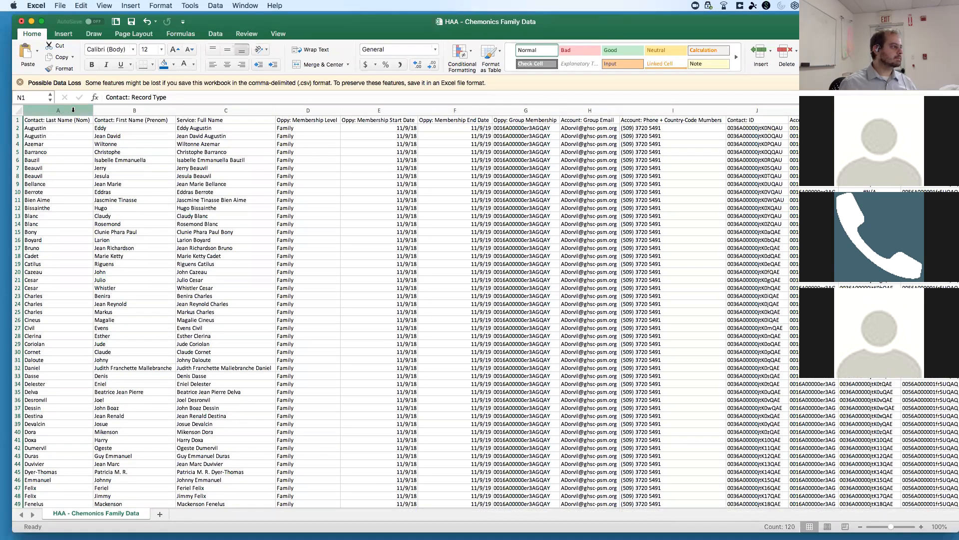
# Look through the conditional formatting and data tools for a way to find duplicates in the Service: Full Name column.
pyautogui.click(201, 107)
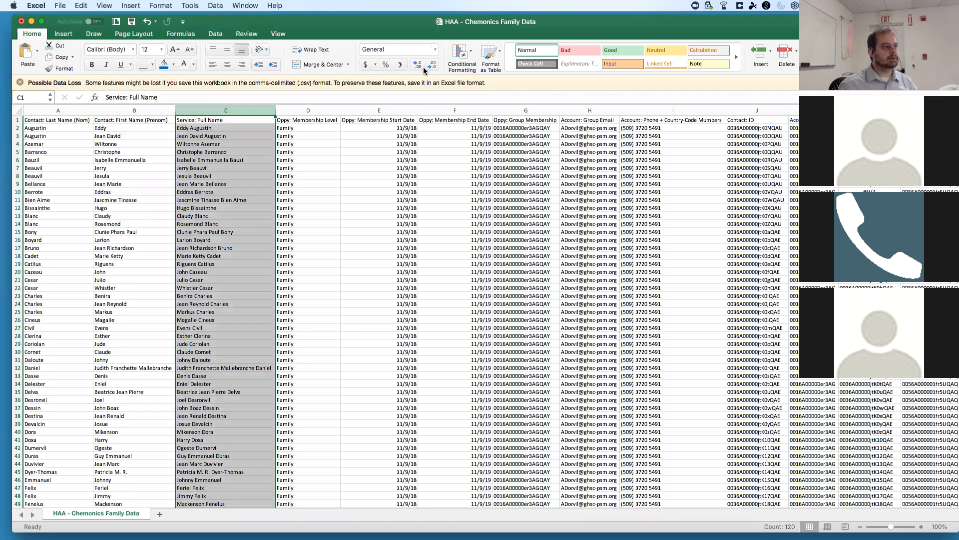
pyautogui.click(469, 50)
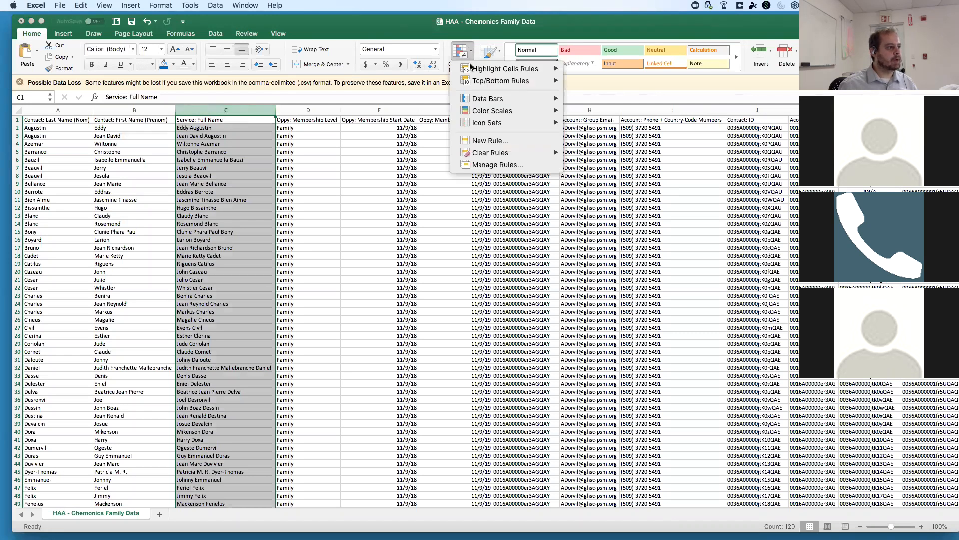
pyautogui.moveTo(492, 84)
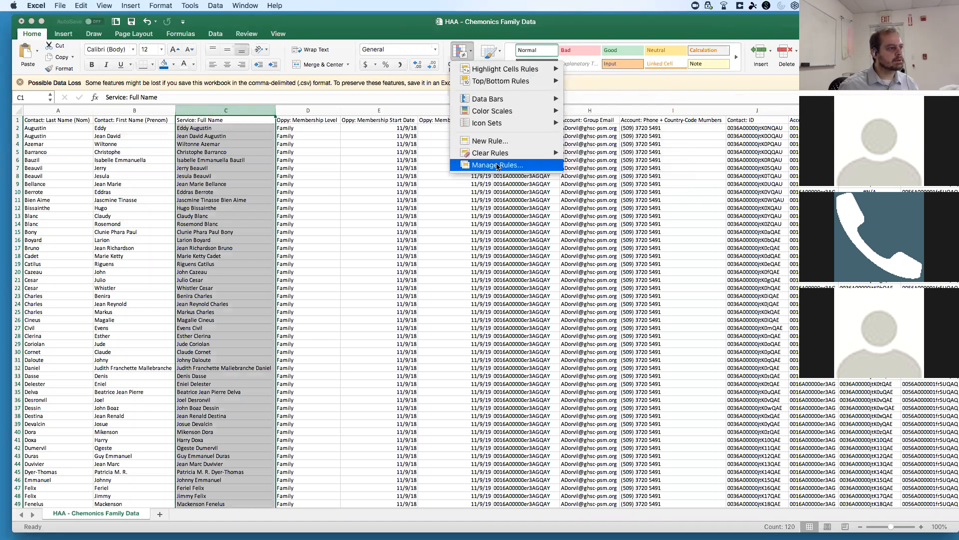
pyautogui.click(480, 52)
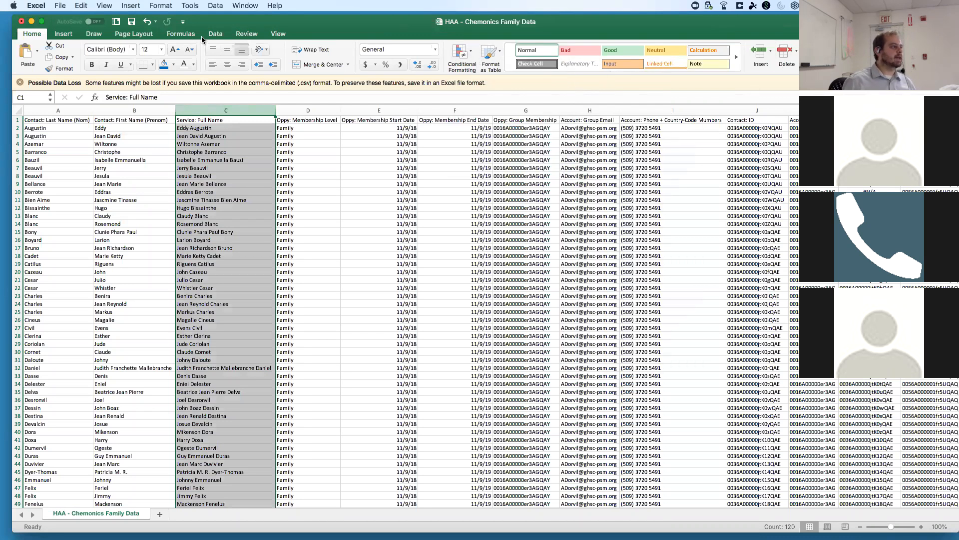
pyautogui.click(218, 35)
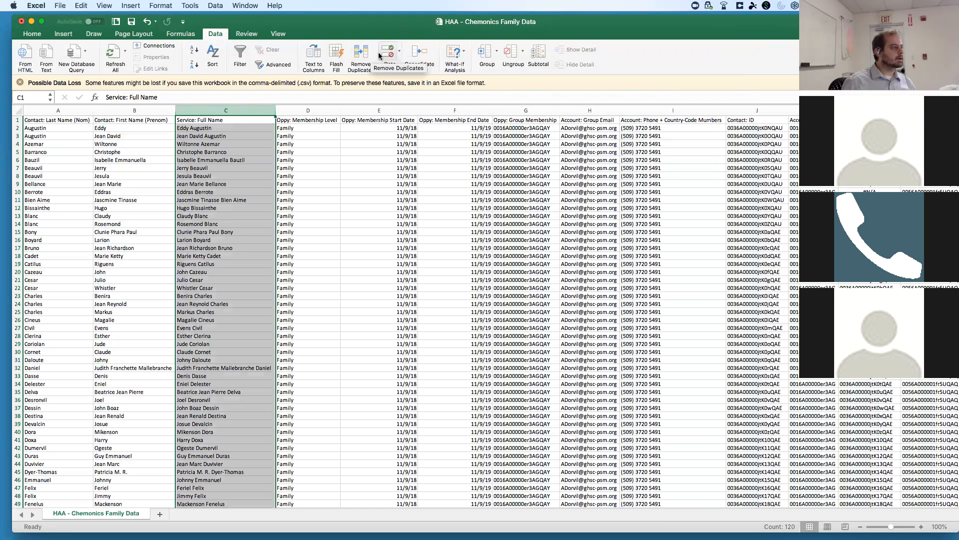
pyautogui.click(400, 54)
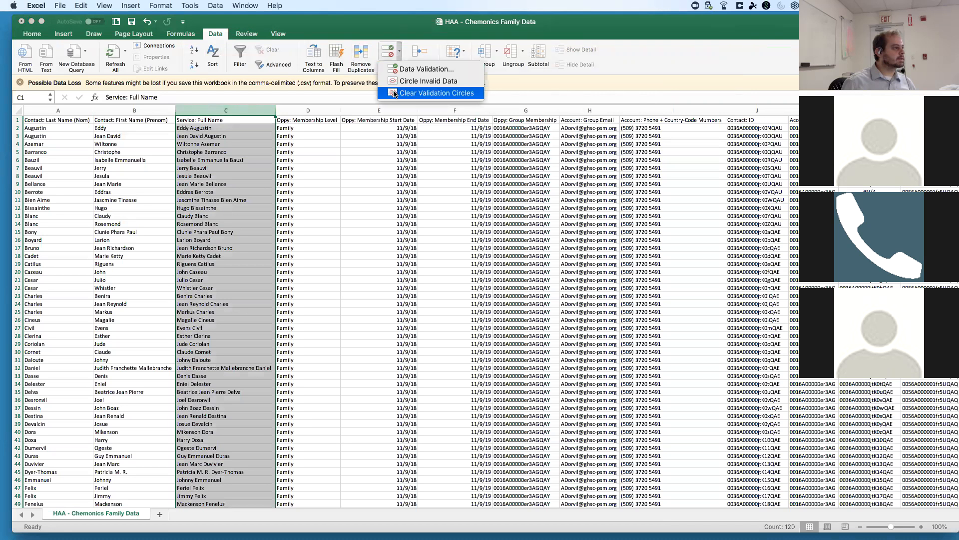
pyautogui.click(317, 53)
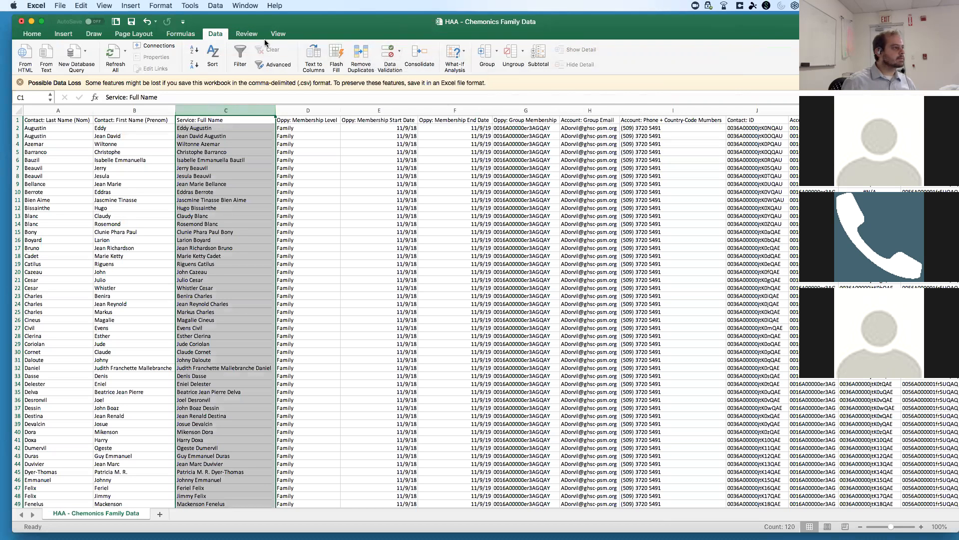
pyautogui.click(28, 34)
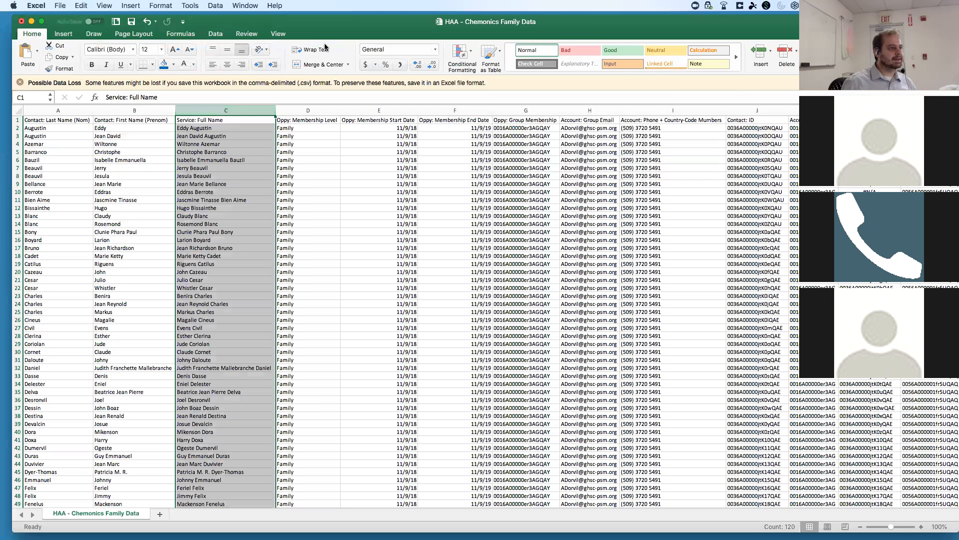
pyautogui.click(470, 55)
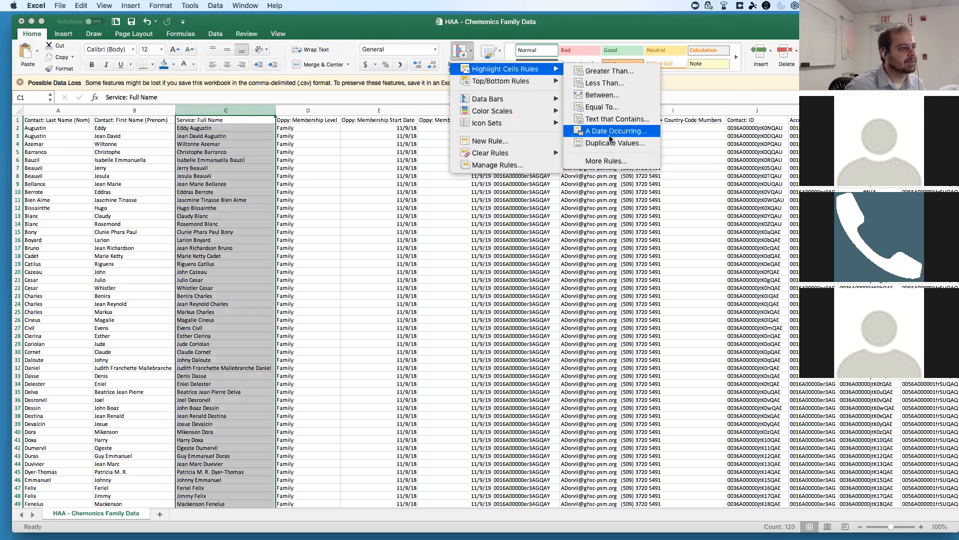
pyautogui.click(463, 51)
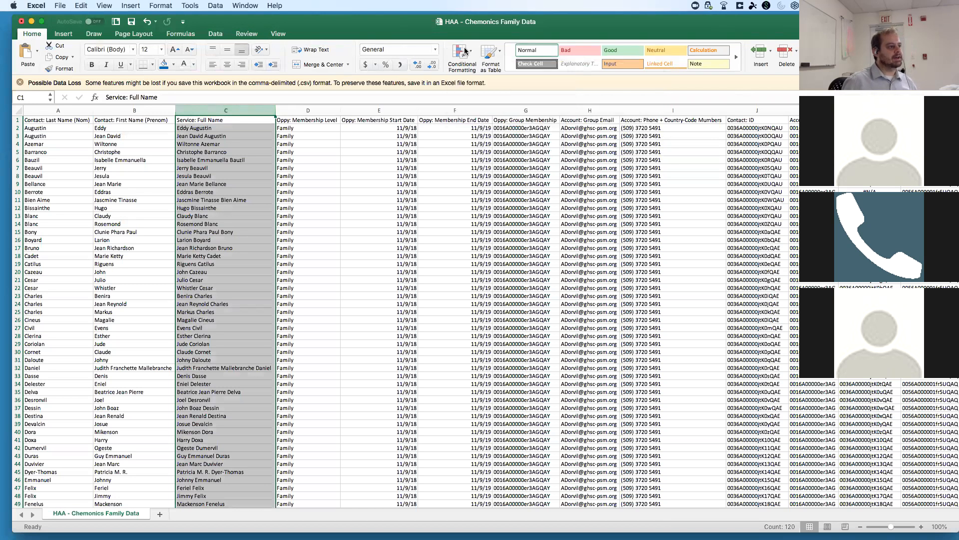
pyautogui.click(469, 51)
pyautogui.moveTo(476, 69)
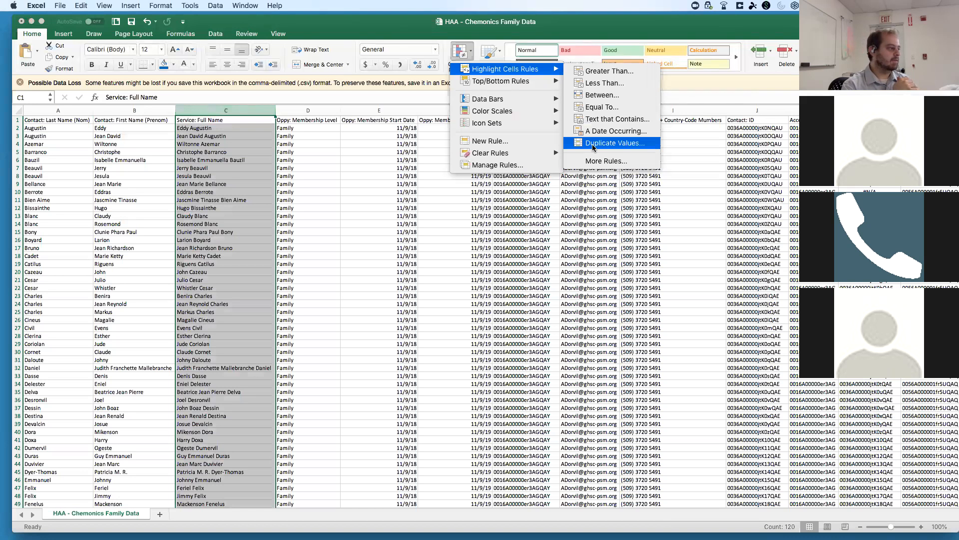
pyautogui.click(70, 106)
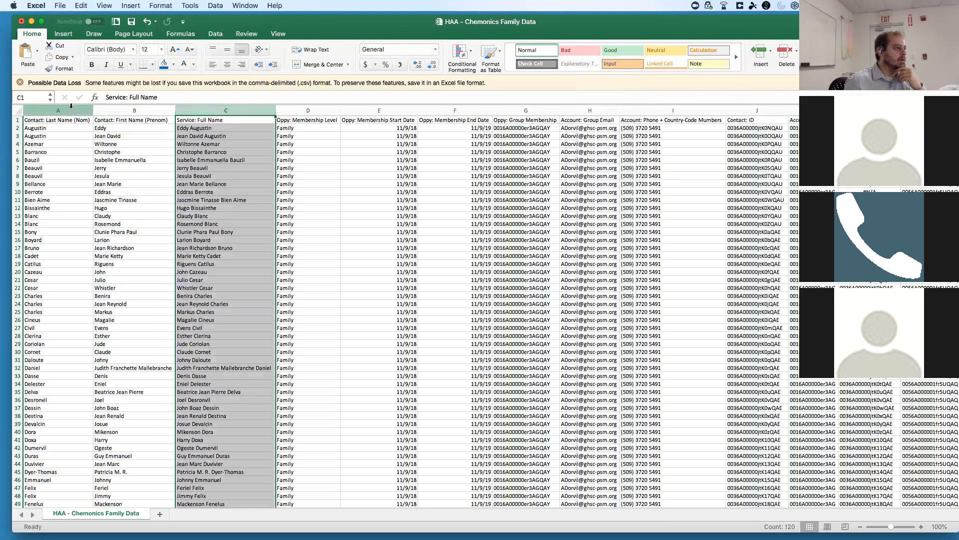
# Highlight the duplicate values in the Contact: Last Name (Nom) column with conditional formatting.
pyautogui.click(71, 105)
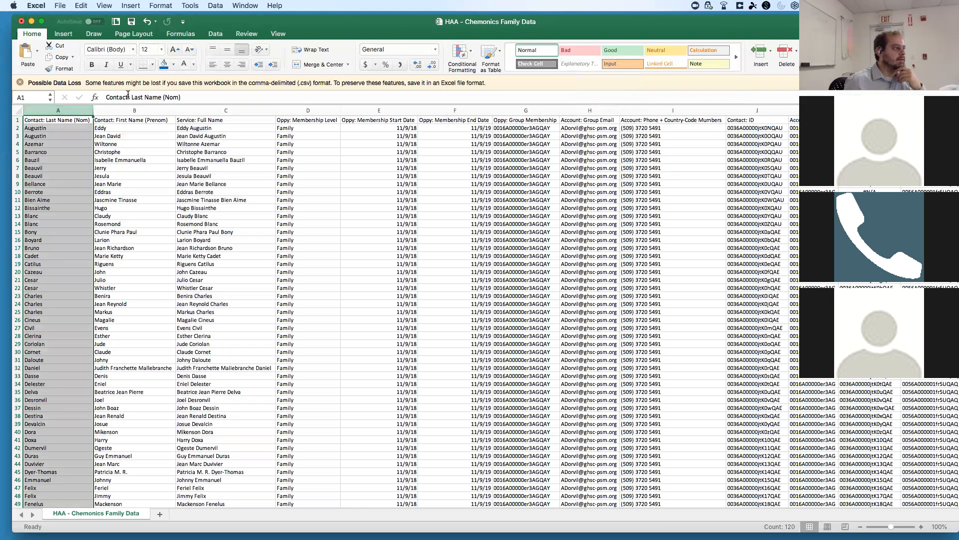
pyautogui.click(473, 53)
pyautogui.moveTo(492, 86)
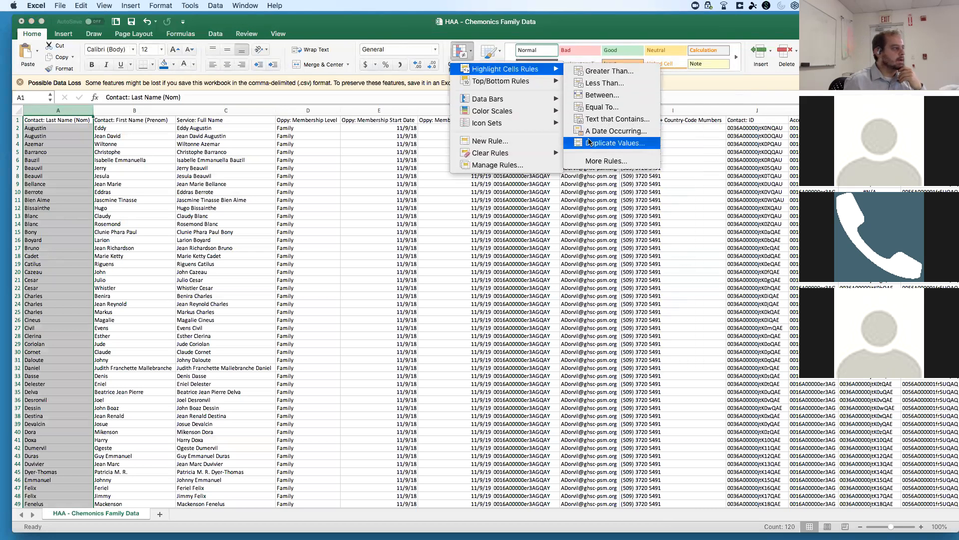
pyautogui.click(590, 143)
pyautogui.click(544, 218)
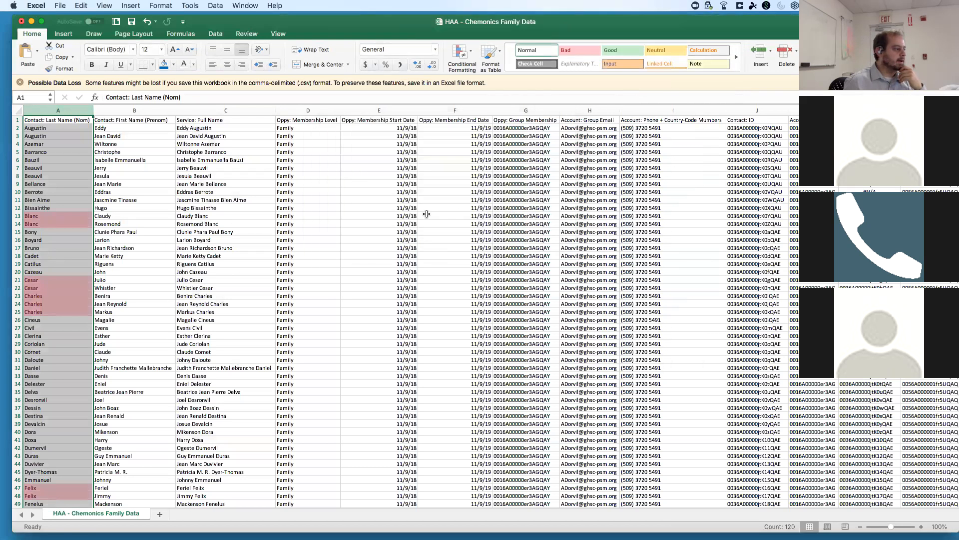
# Delete rows 24 and 25, two of the three adjacent contacts highlighted for sharing the same last name, keeping row 23.
pyautogui.click(54, 223)
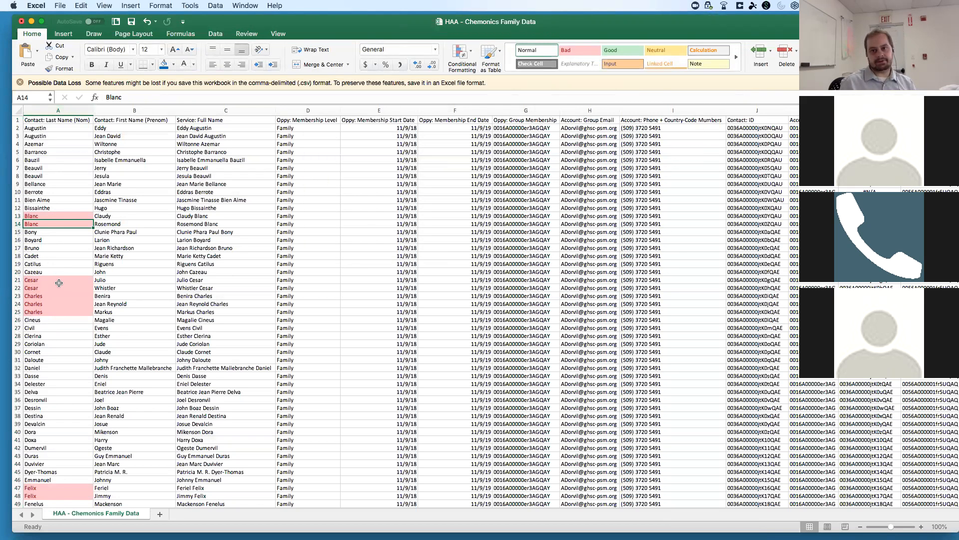
pyautogui.scroll(-1, 35, 285)
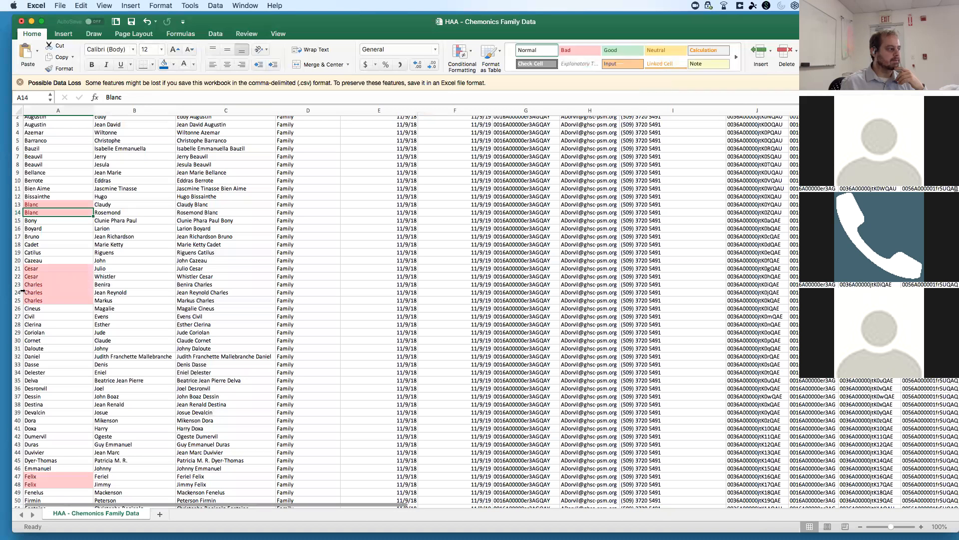
pyautogui.click(19, 292)
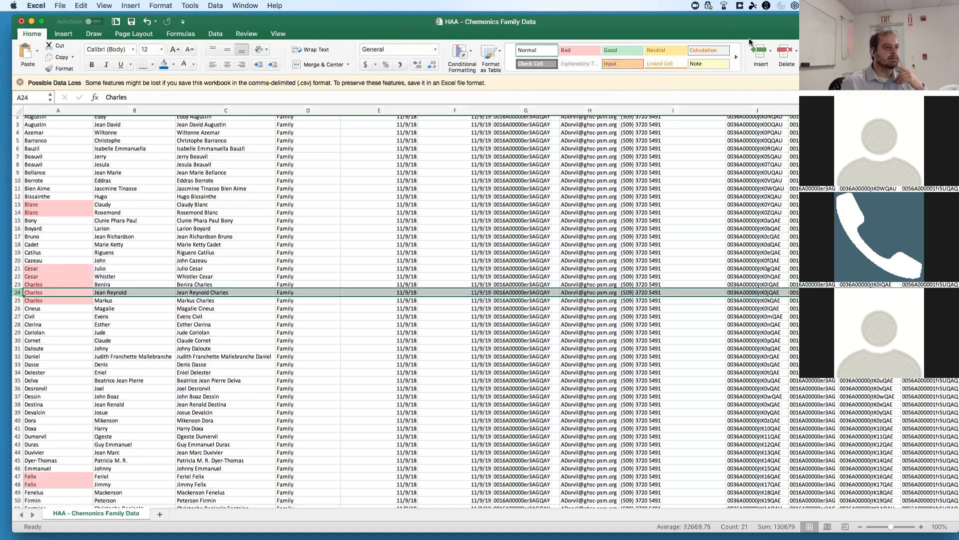
pyautogui.click(786, 53)
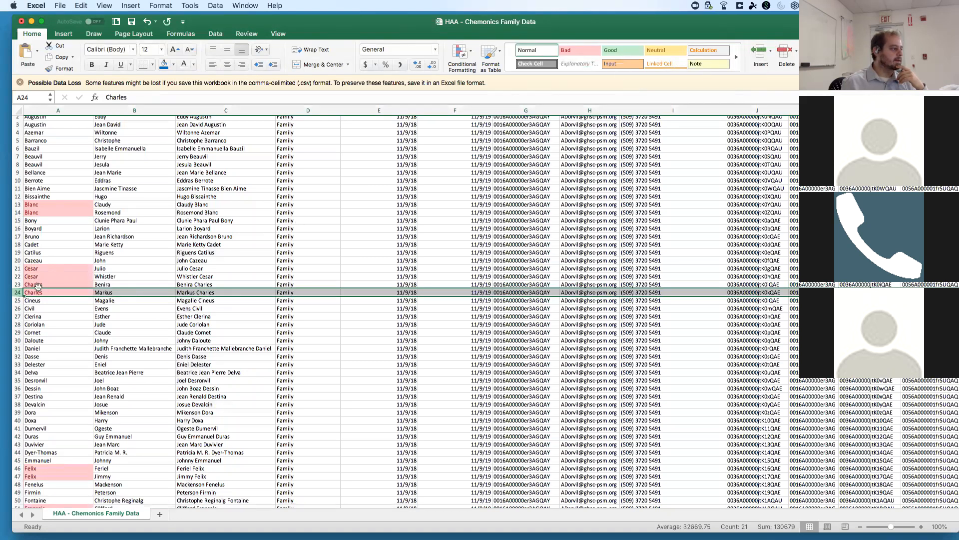
pyautogui.click(786, 53)
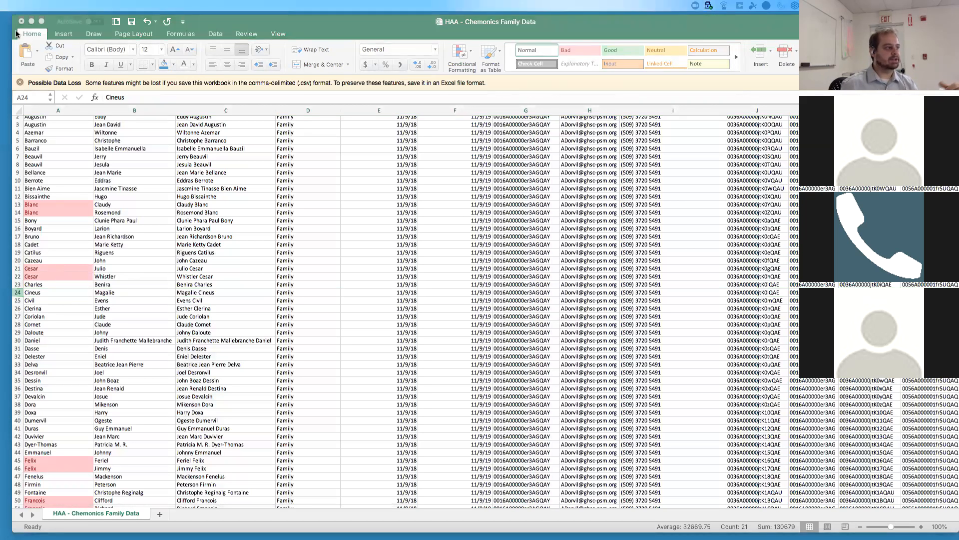
# Shift the workbook window aside and bring the Chrome window with the Salesforce home page in front of it.
pyautogui.doubleClick(214, 20)
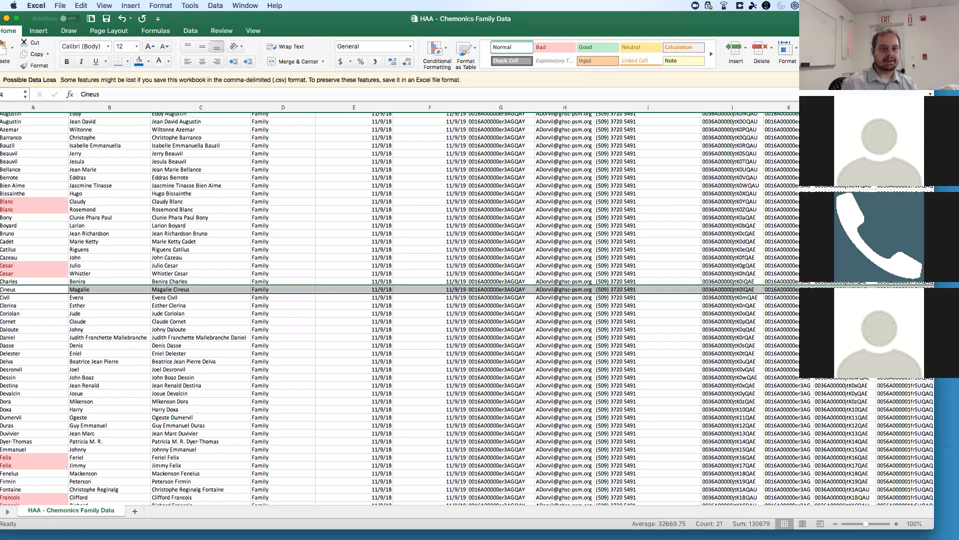
pyautogui.press('super+Tab')
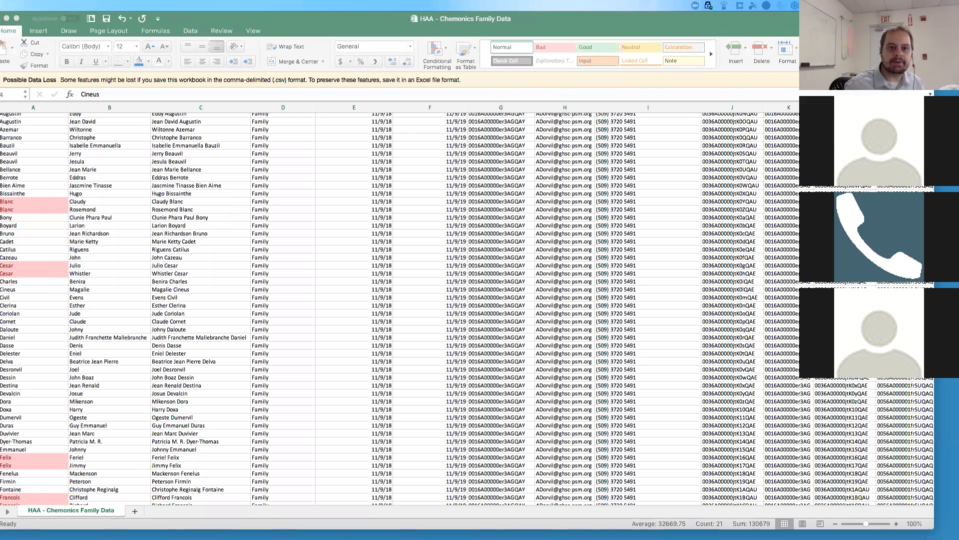
pyautogui.moveTo(958, 48); pyautogui.dragTo(194, 53)
pyautogui.moveTo(284, 53); pyautogui.dragTo(234, 54)
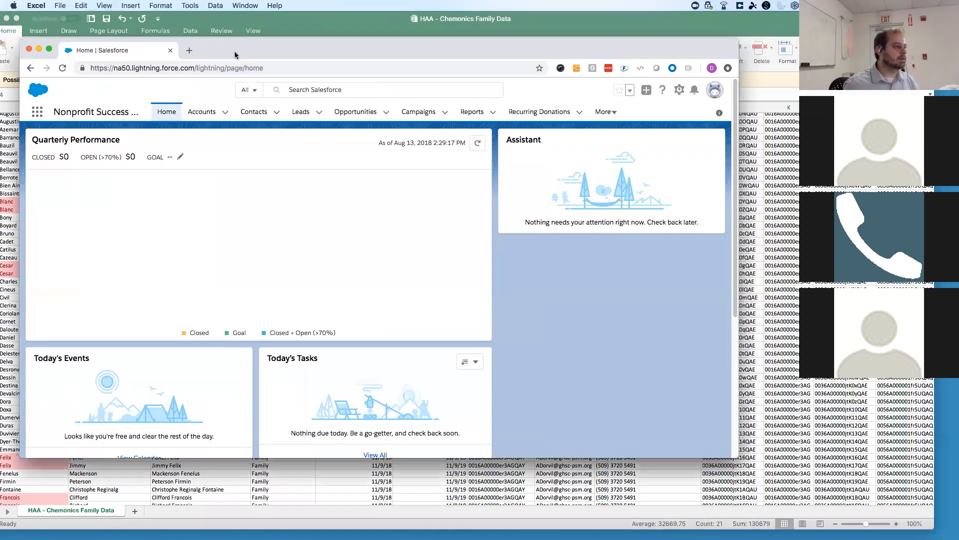
# Open Salesforce Setup, search it for "duplicate" and show the Duplicate Rules page.
pyautogui.click(676, 91)
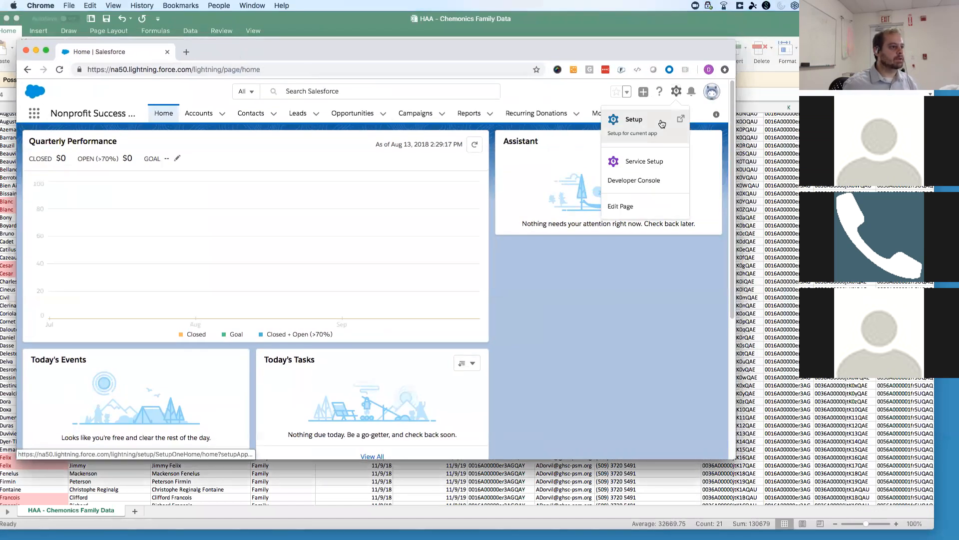
pyautogui.click(667, 119)
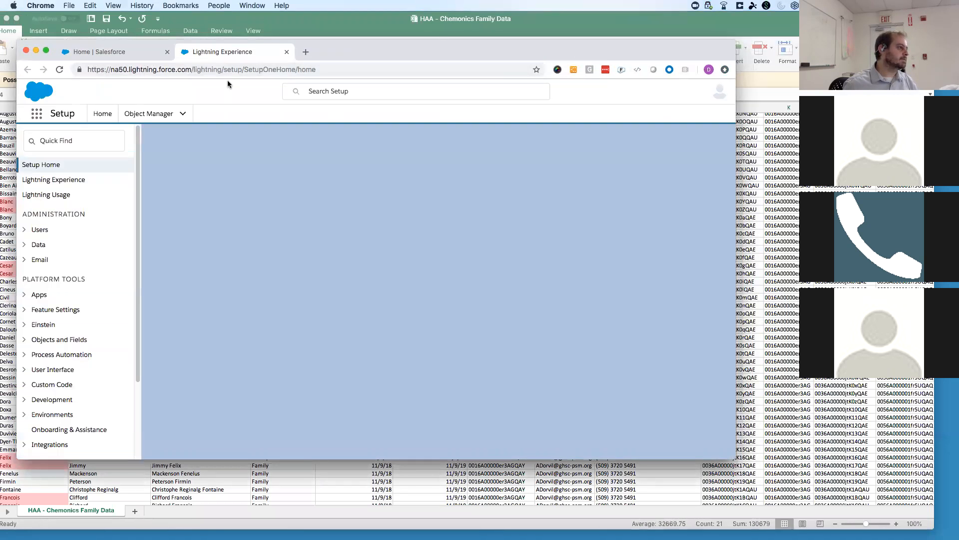
pyautogui.write('duplicate')
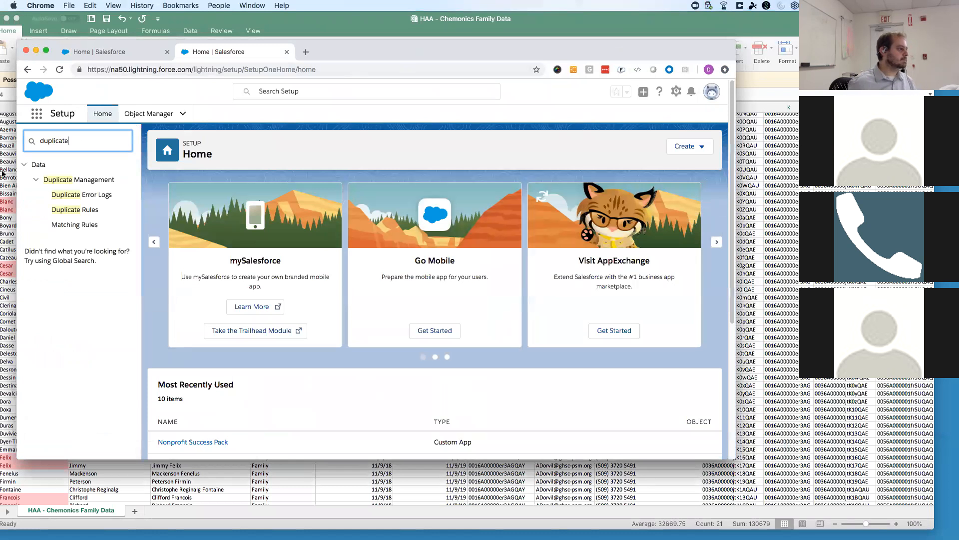
pyautogui.click(69, 214)
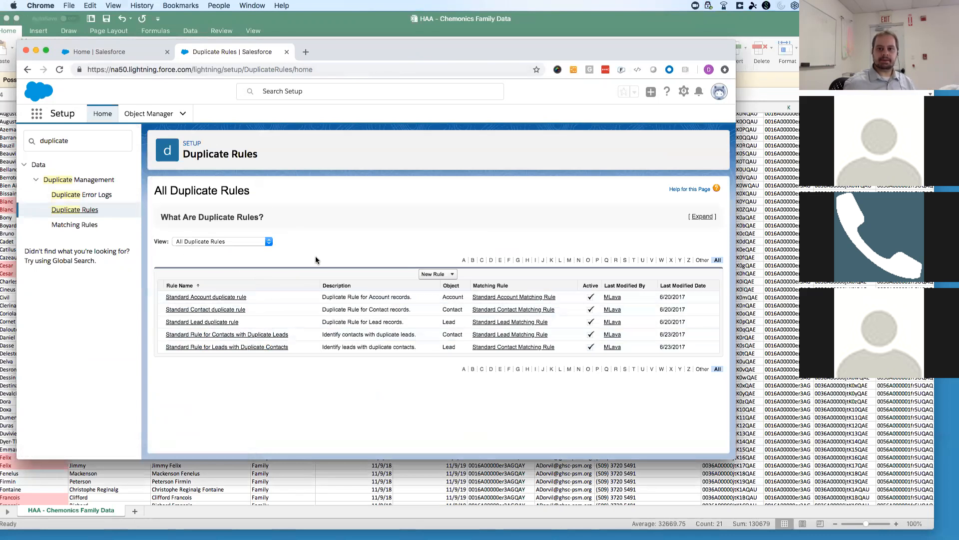
# Search the Setup entries for "jobs", briefly checking the duplicate management entries again.
pyautogui.click(94, 148)
pyautogui.write('job')
pyautogui.press('super+s')
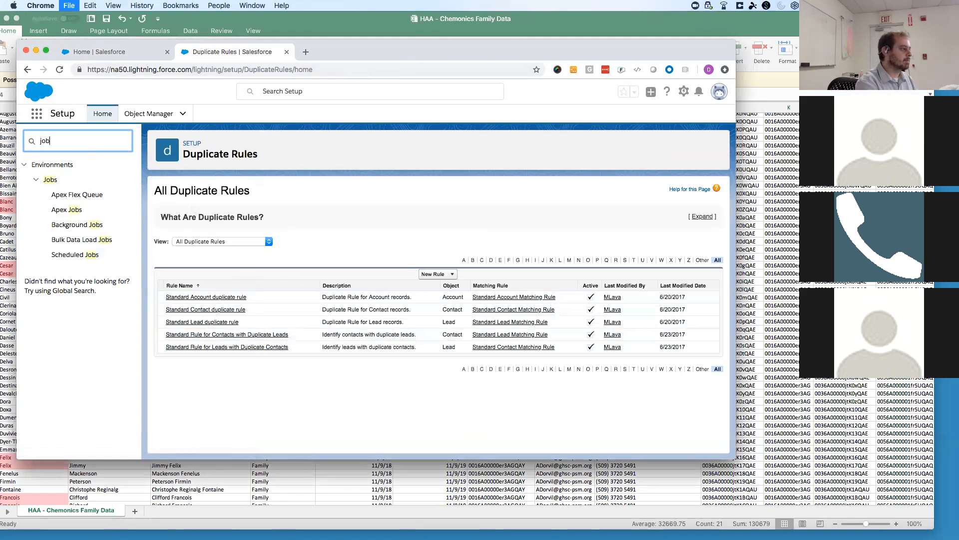
pyautogui.write('du')
pyautogui.press('Escape')
pyautogui.press('super+a')
pyautogui.write('d')
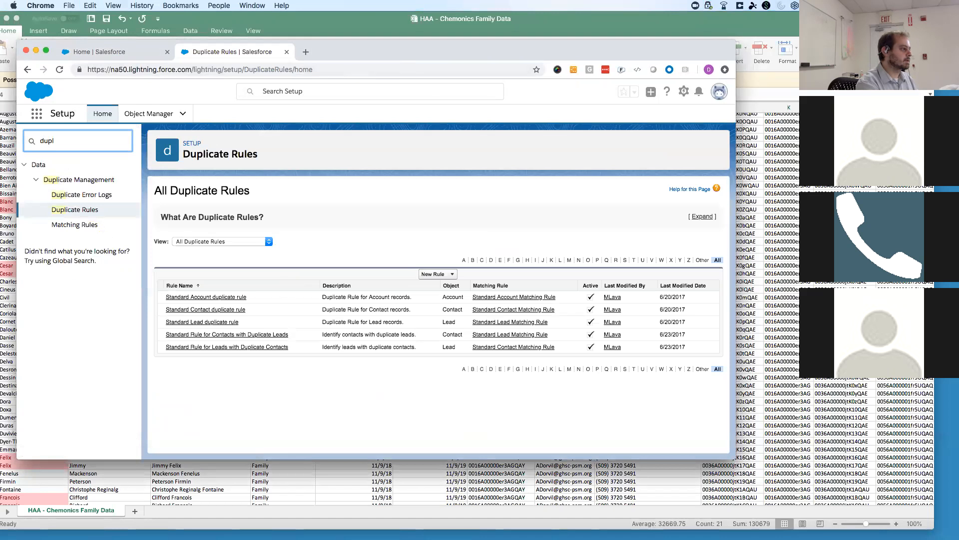
pyautogui.press('BackSpace')
pyautogui.write('jobs')
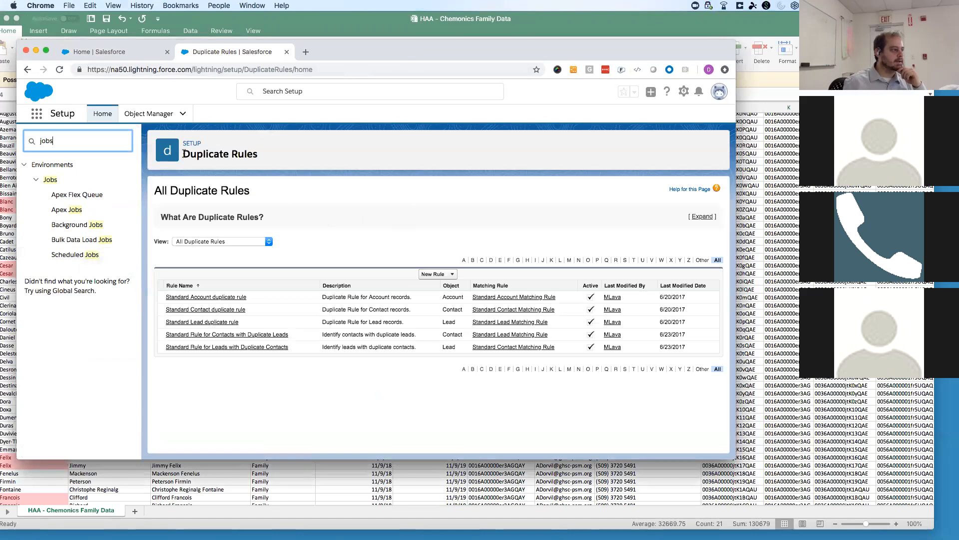
# Open the Reports page from the App Launcher's list of all items.
pyautogui.click(37, 114)
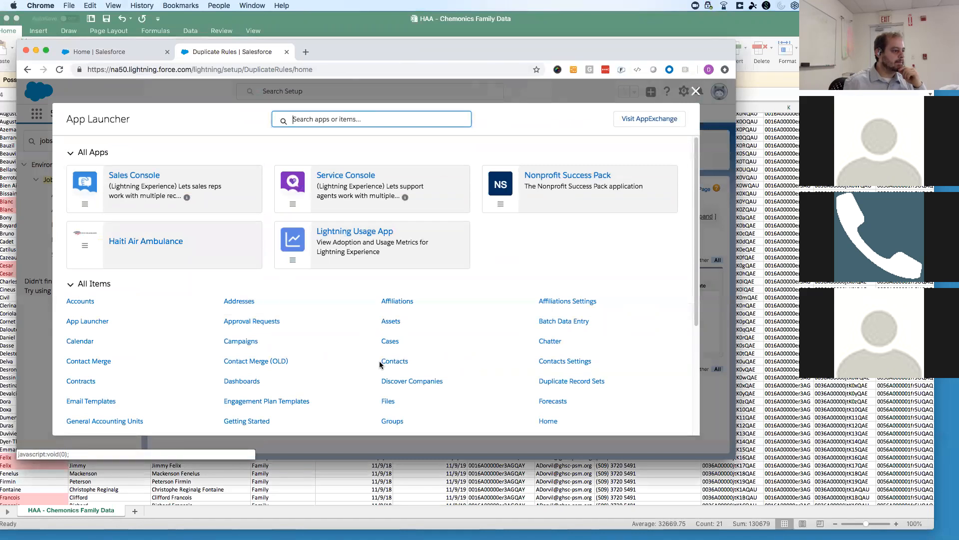
pyautogui.scroll(-5, 550, 387)
pyautogui.click(542, 376)
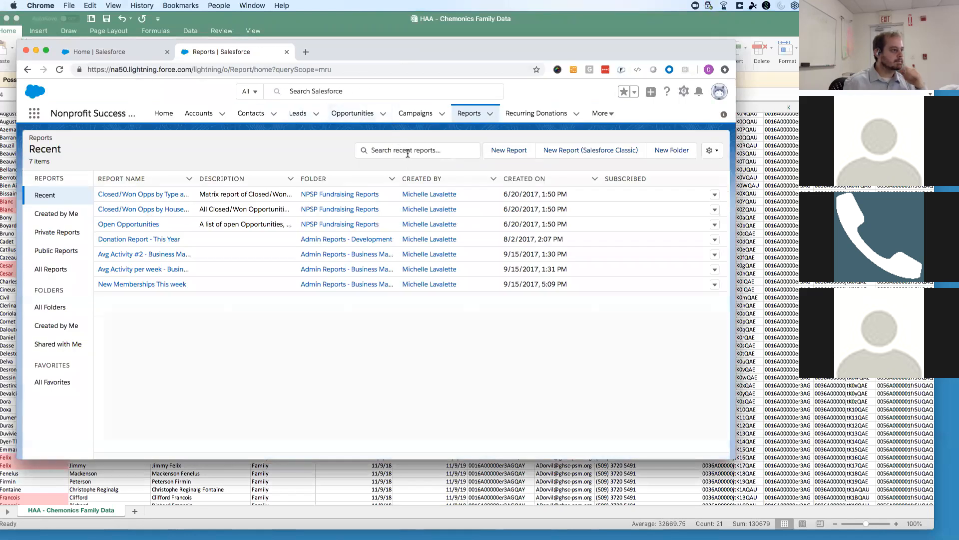
# Search the recent reports for "duplicate" and clear the search again.
pyautogui.click(408, 152)
pyautogui.write('dupl')
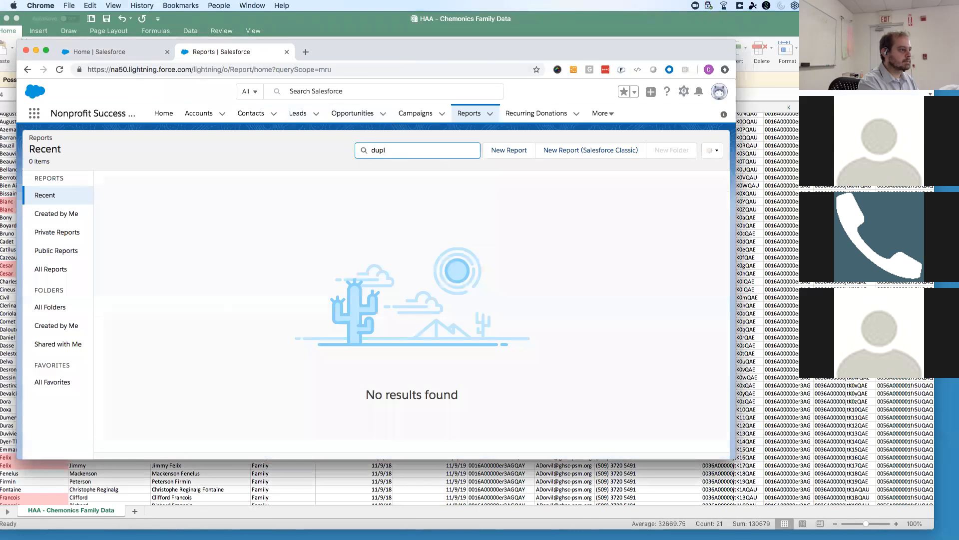
pyautogui.write('icate')
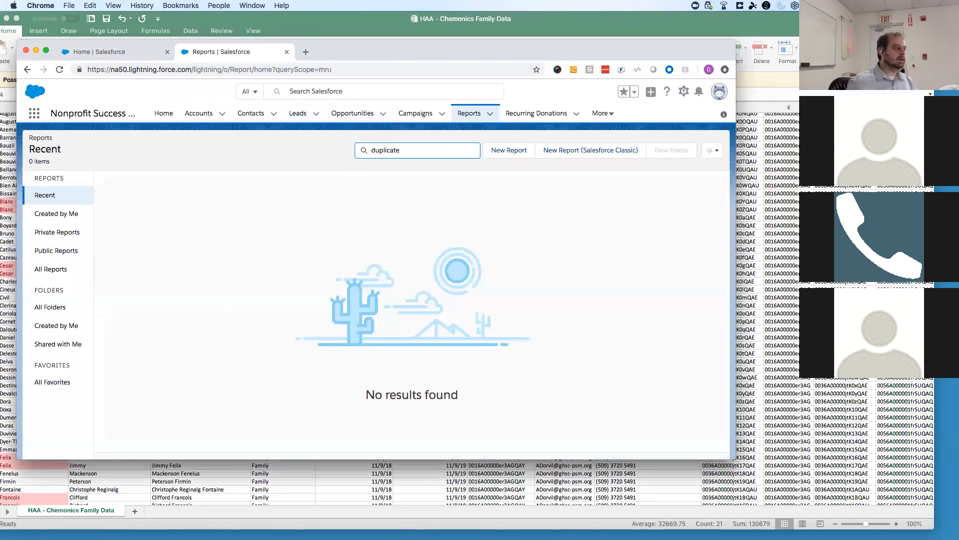
pyautogui.press('super+a')
pyautogui.press('BackSpace')
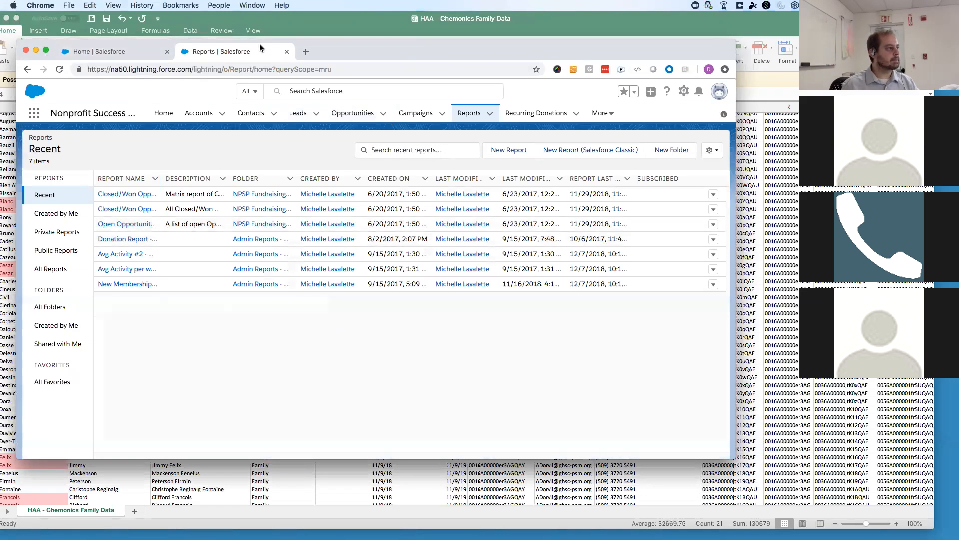
# Switch to the HAA - Chemonics Family Data workbook in Excel and shift its window so column A and the row numbers are fully in view.
pyautogui.press('super+Tab')
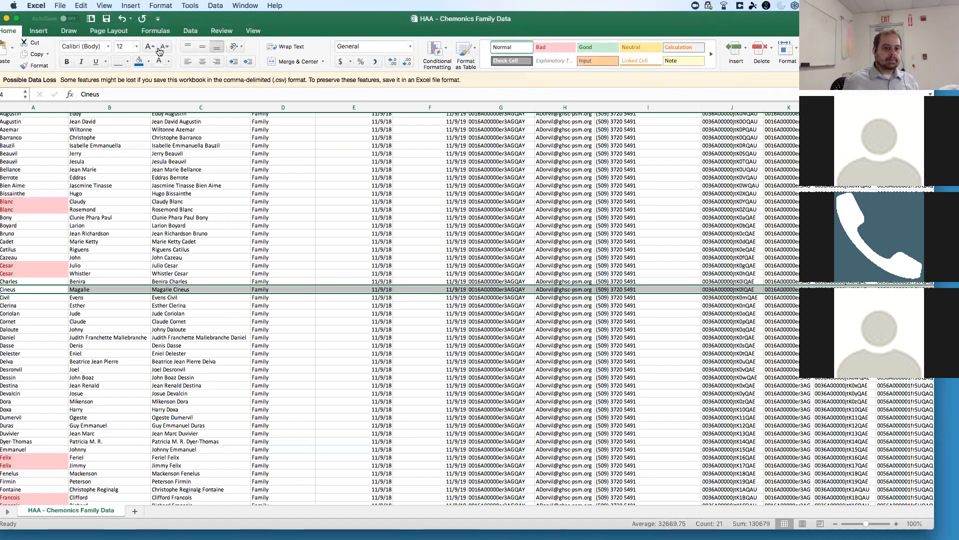
pyautogui.press('super+Tab')
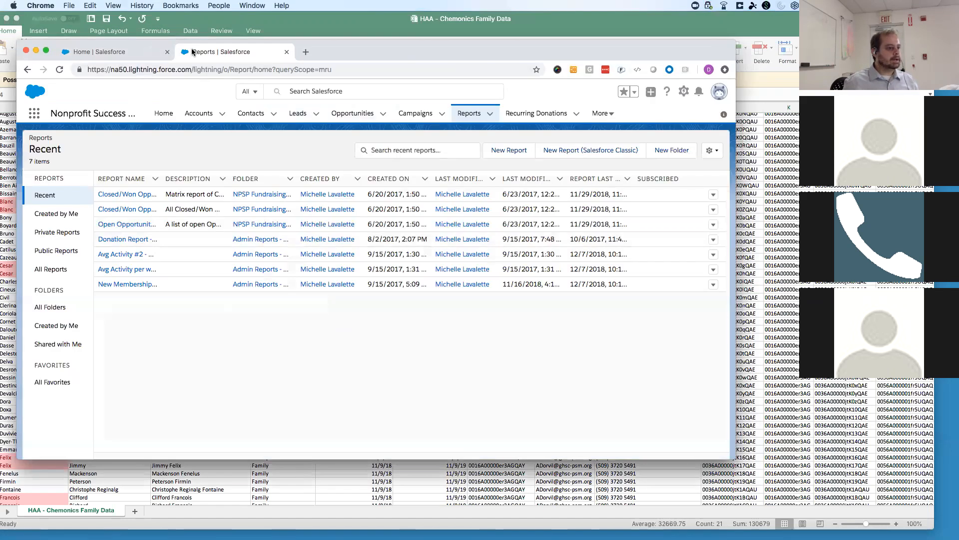
pyautogui.press('super+Tab')
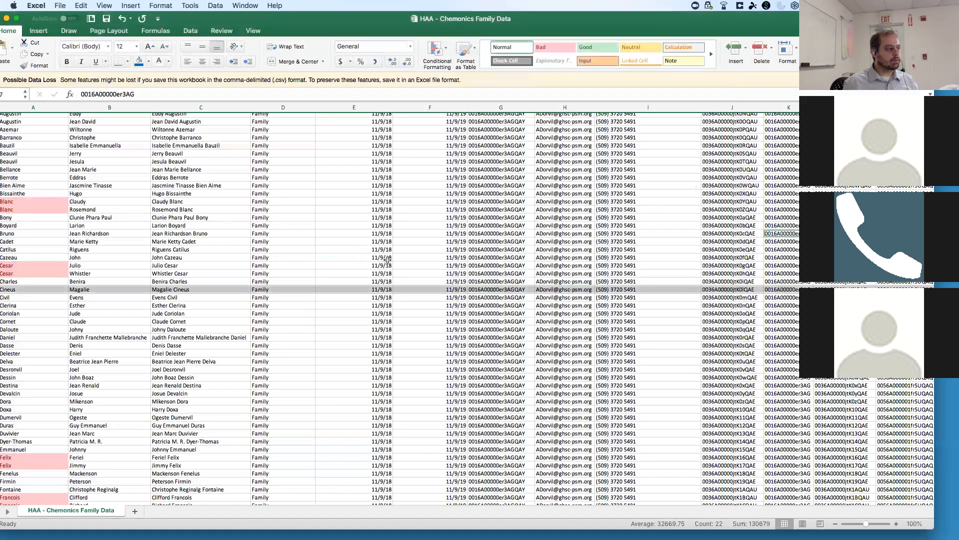
pyautogui.scroll(2, 285, 253)
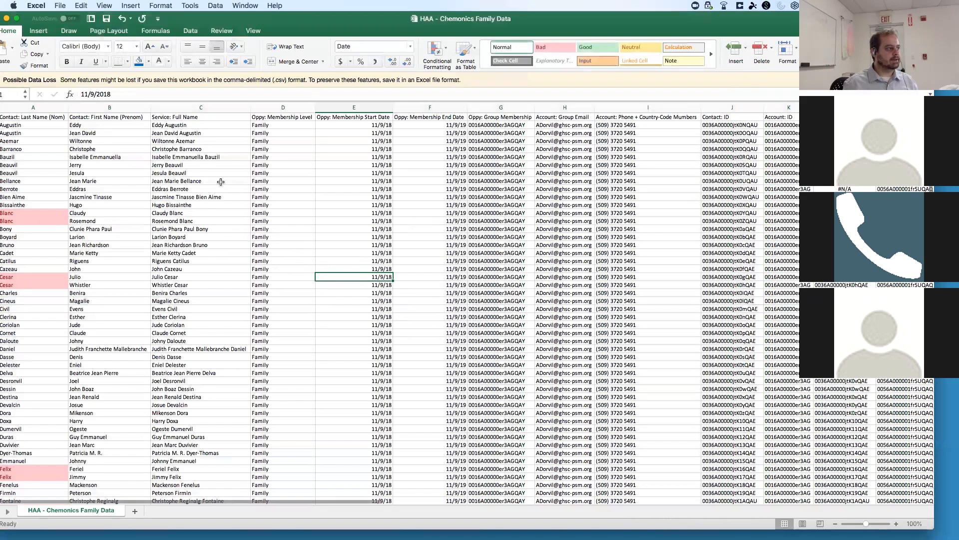
pyautogui.moveTo(195, 24); pyautogui.dragTo(219, 25)
pyautogui.click(35, 126)
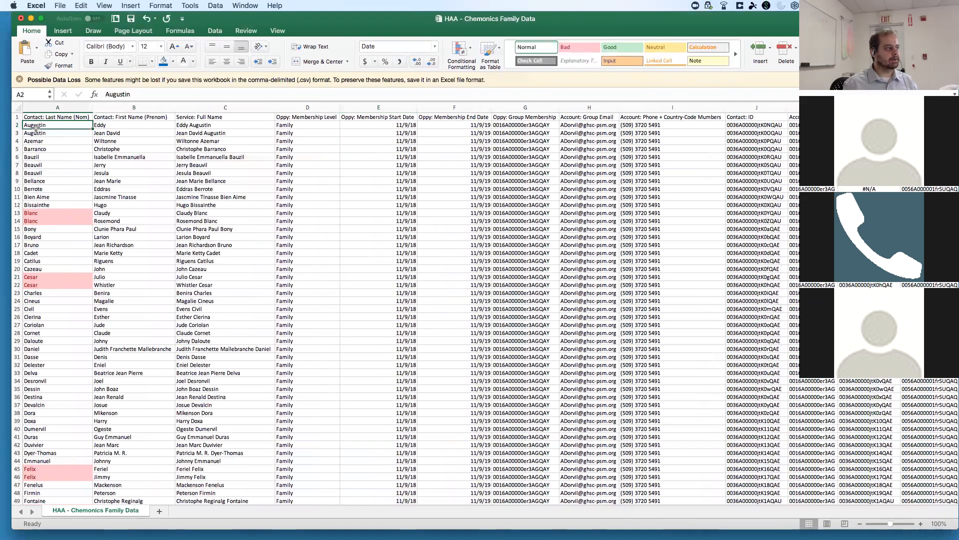
# Go through the header cells from Contact: Last Name to Oppy: Membership End Date to examine which object each column belongs to.
pyautogui.click(63, 118)
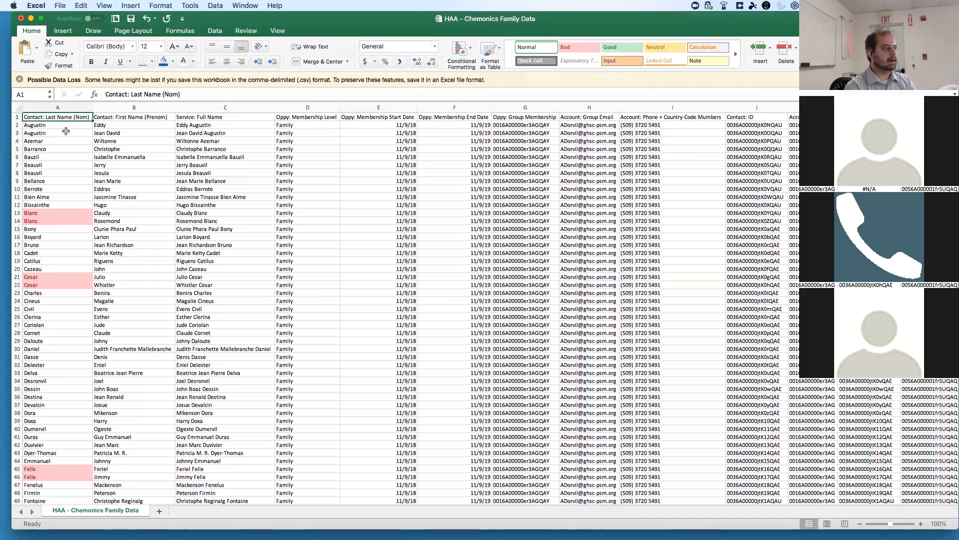
pyautogui.press('Right')
pyautogui.press('Right')
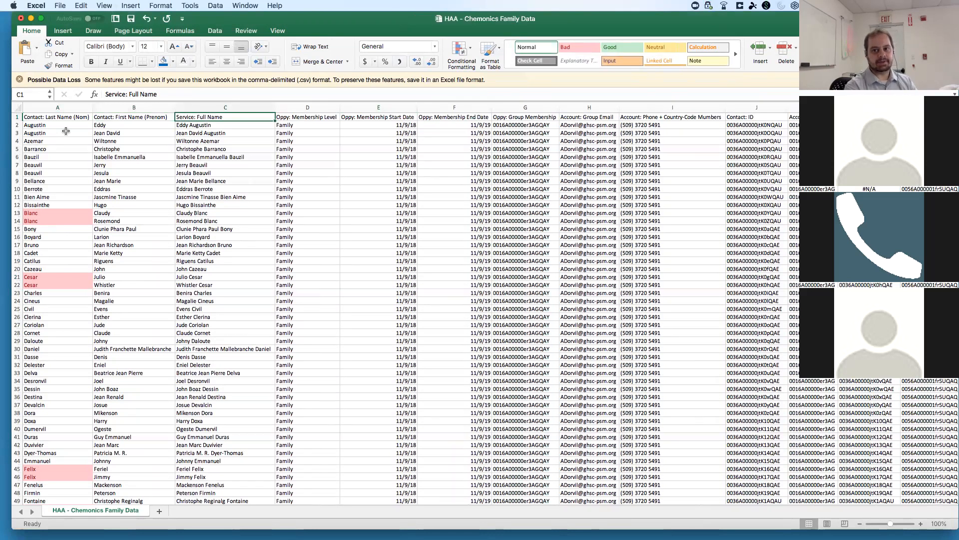
pyautogui.press('Right')
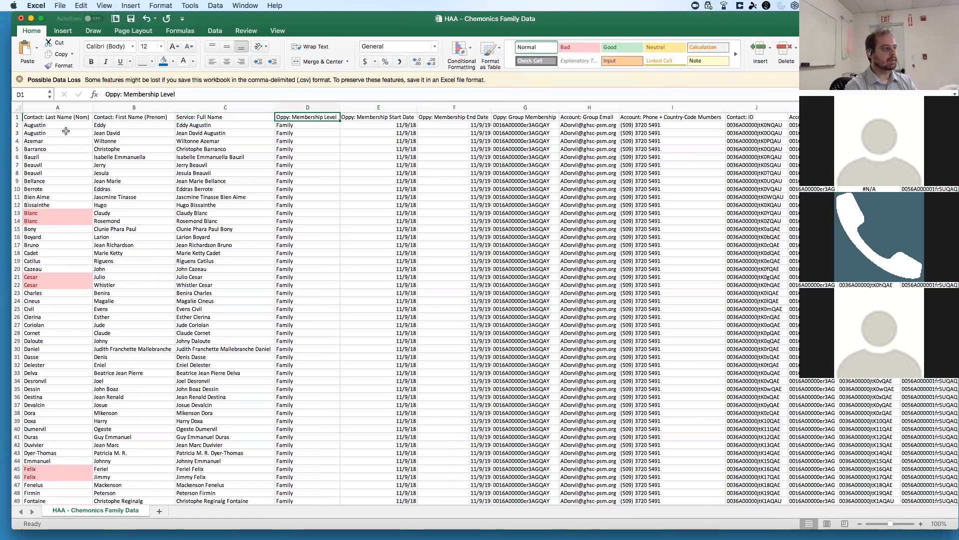
pyautogui.press('Right')
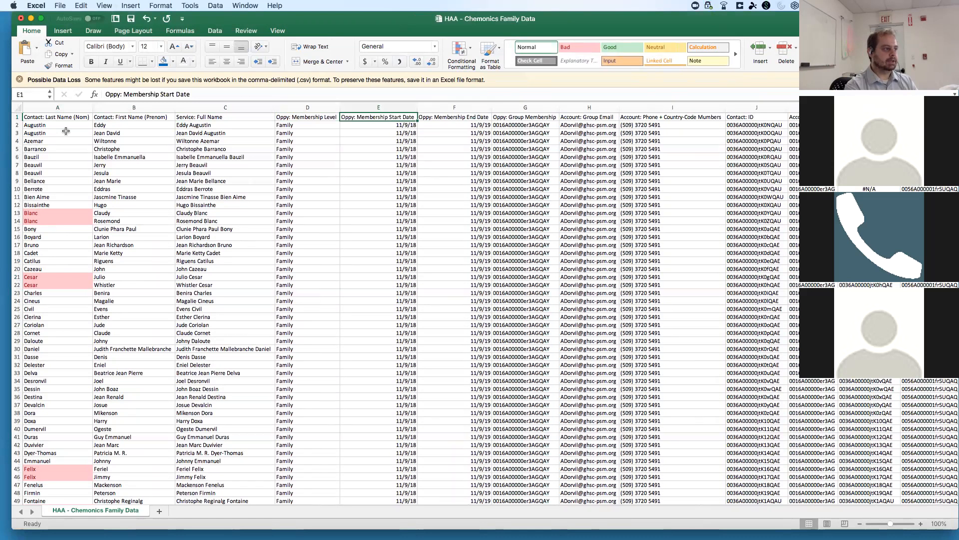
pyautogui.press('Right')
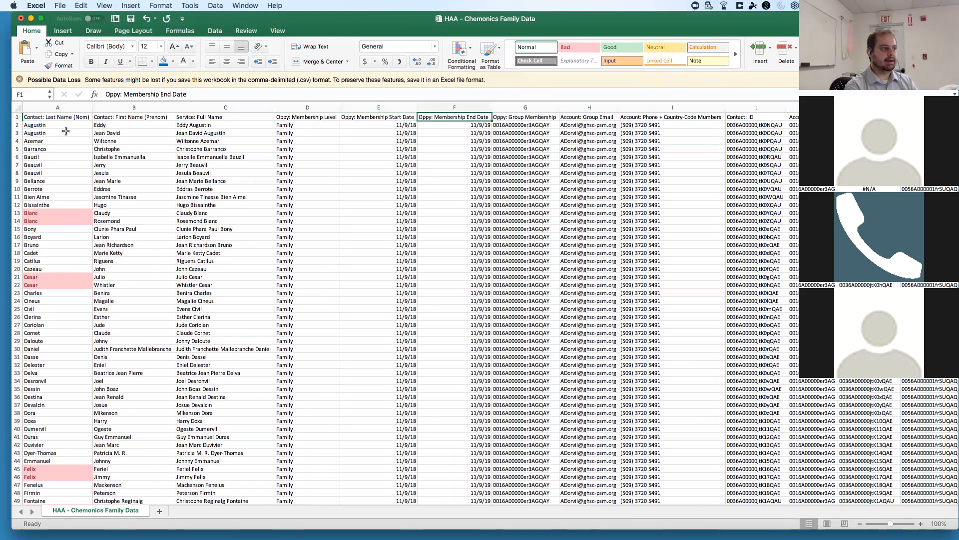
pyautogui.press('Left')
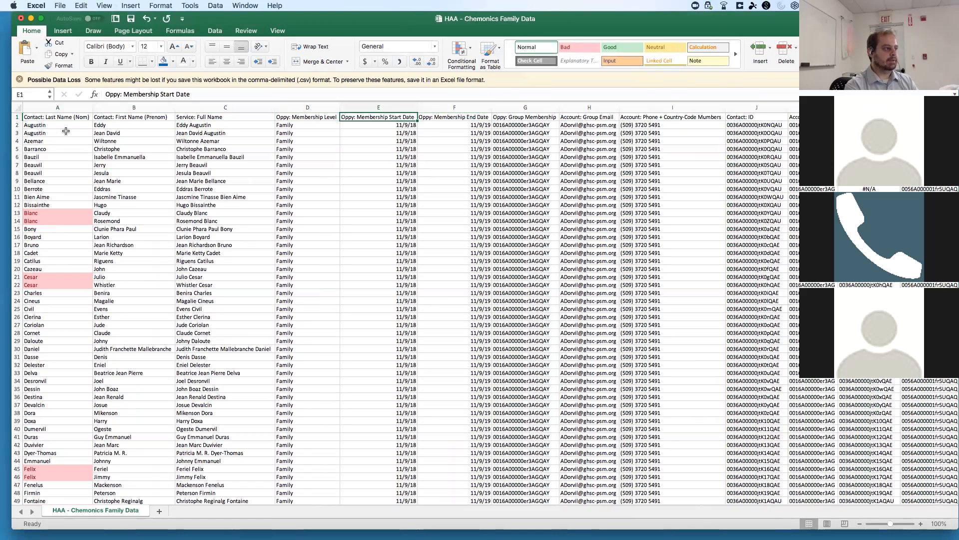
pyautogui.press('Right')
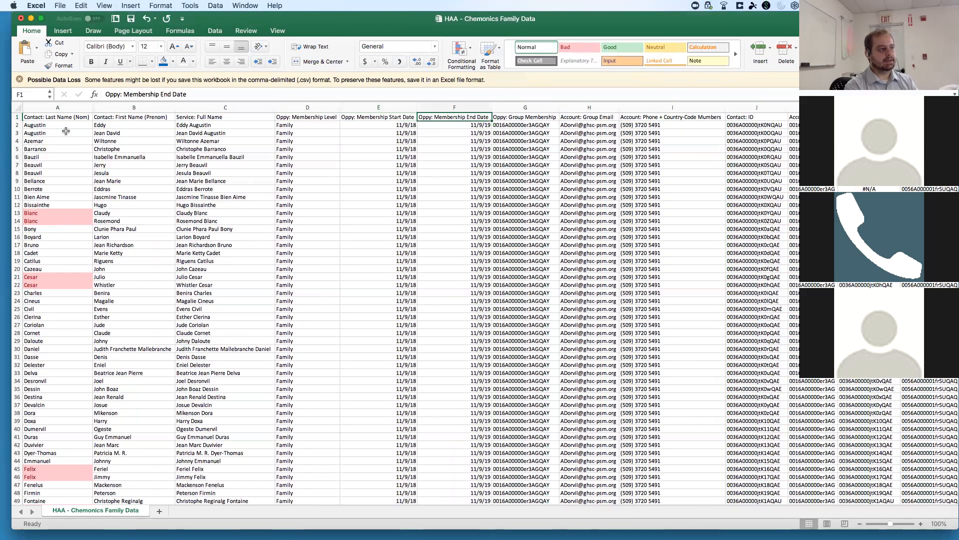
# Examine the Oppy: Group Membership column's header and first values, plus the Account: Group Email and Account: Phone headers.
pyautogui.press('Right')
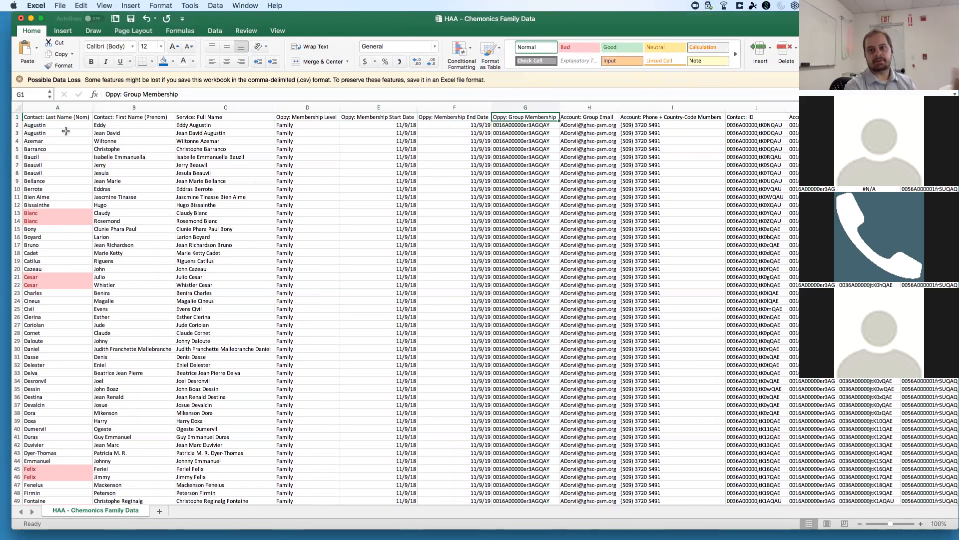
pyautogui.press('Down')
pyautogui.press('Down')
pyautogui.press('Down')
pyautogui.press('Up')
pyautogui.press('Up')
pyautogui.press('Up')
pyautogui.press('Right')
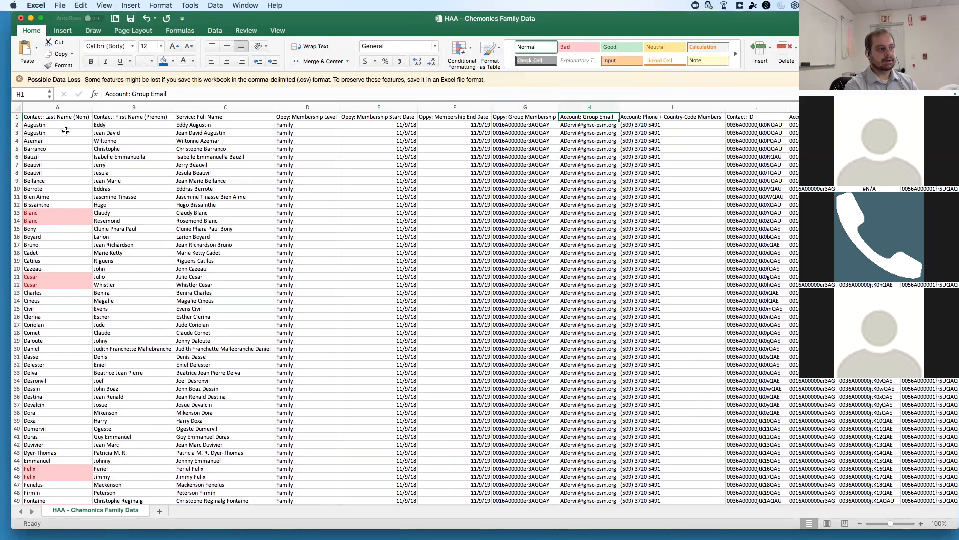
pyautogui.press('Right')
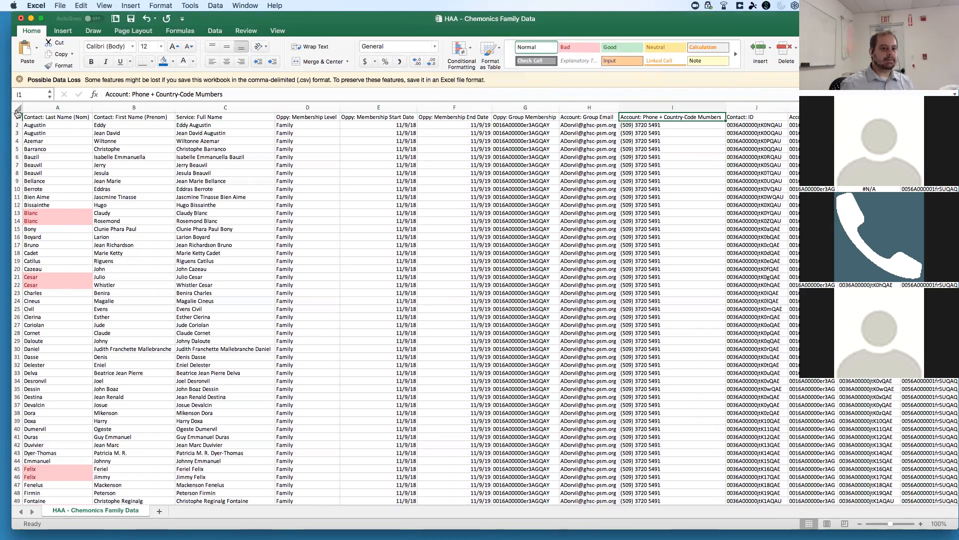
# Switch to Chrome, open Salesforce Setup in its own tab and close the Reports tab.
pyautogui.press('super+Tab')
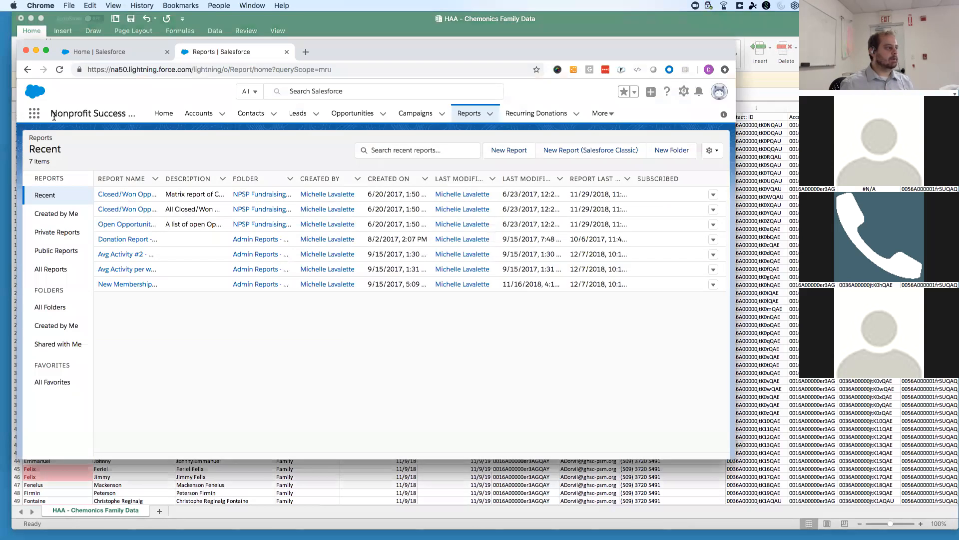
pyautogui.click(683, 93)
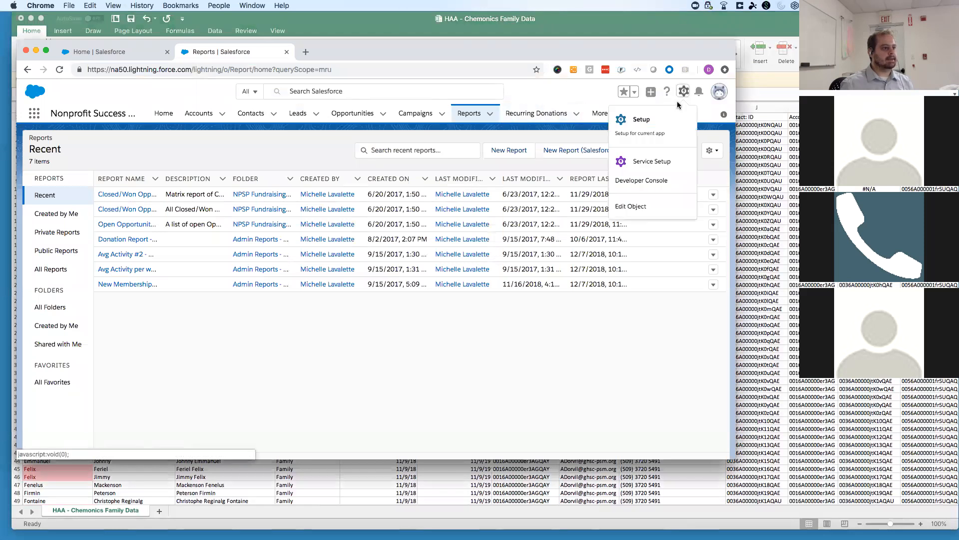
pyautogui.click(664, 122)
pyautogui.click(286, 50)
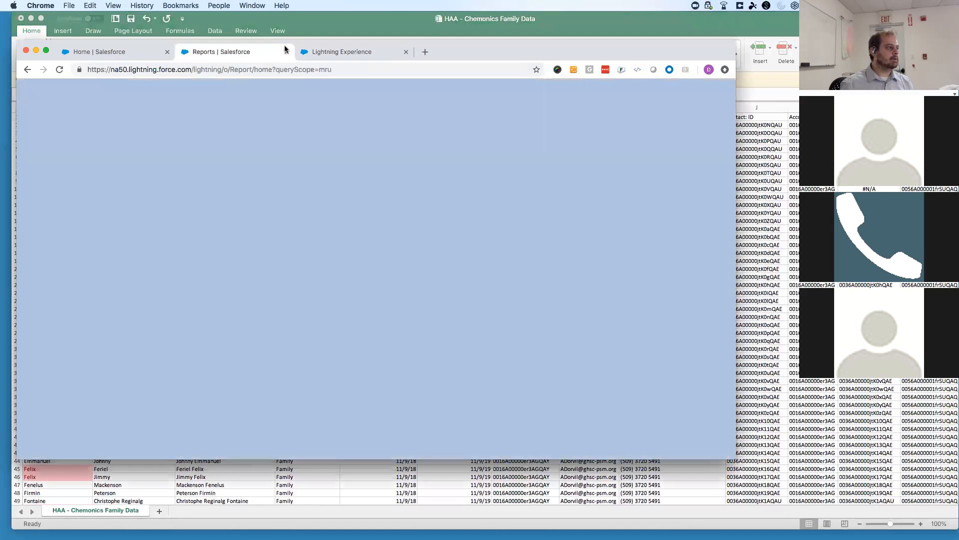
pyautogui.click(286, 52)
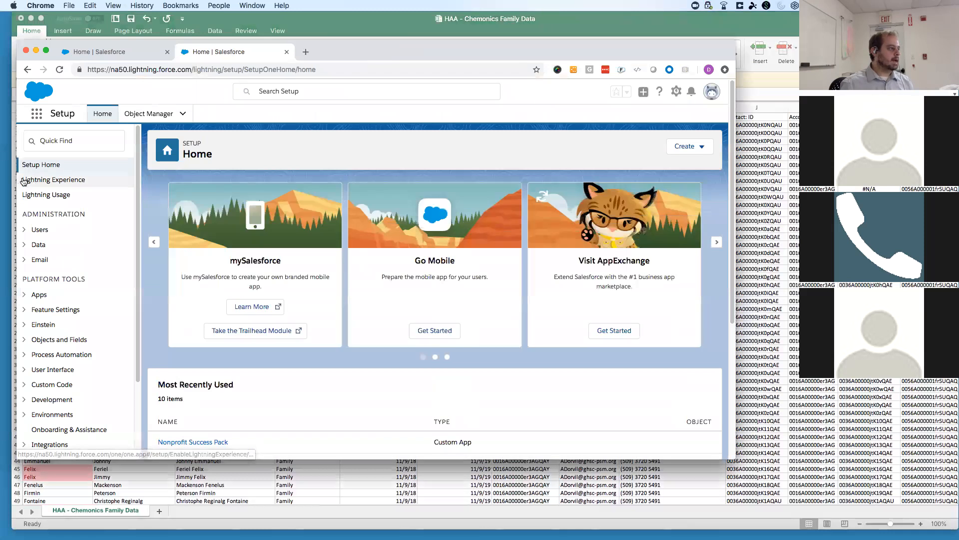
# Search the Object Manager for "opp" and open the Opportunity object.
pyautogui.click(150, 114)
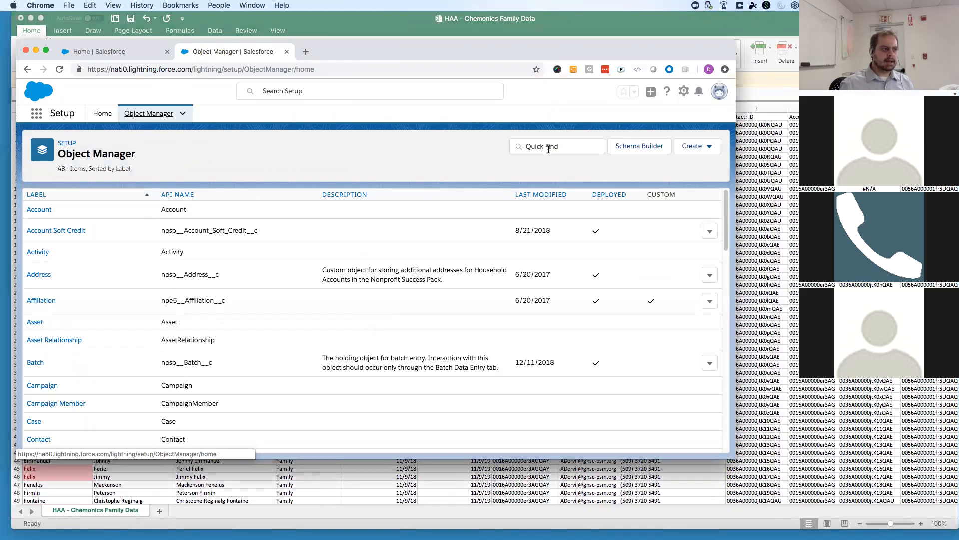
pyautogui.click(548, 149)
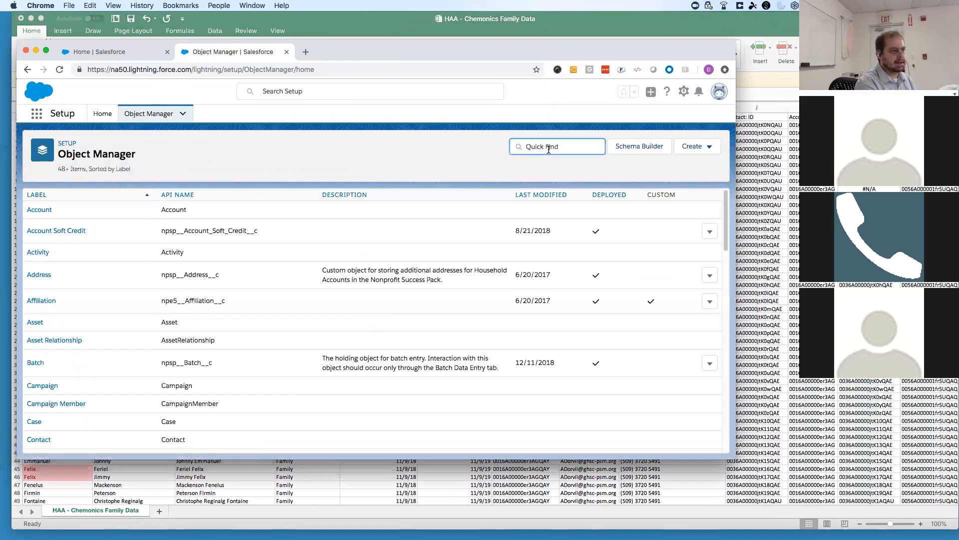
pyautogui.write('o')
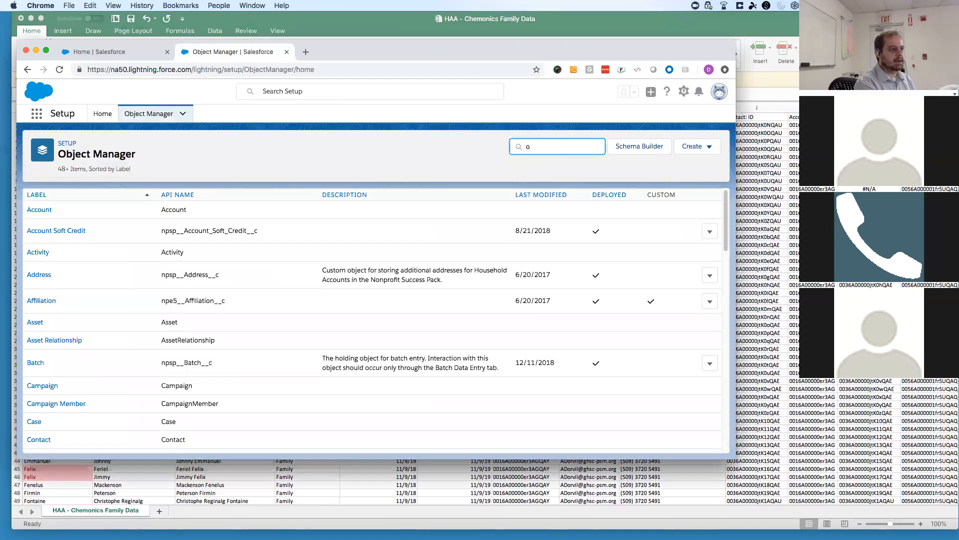
pyautogui.write('pp')
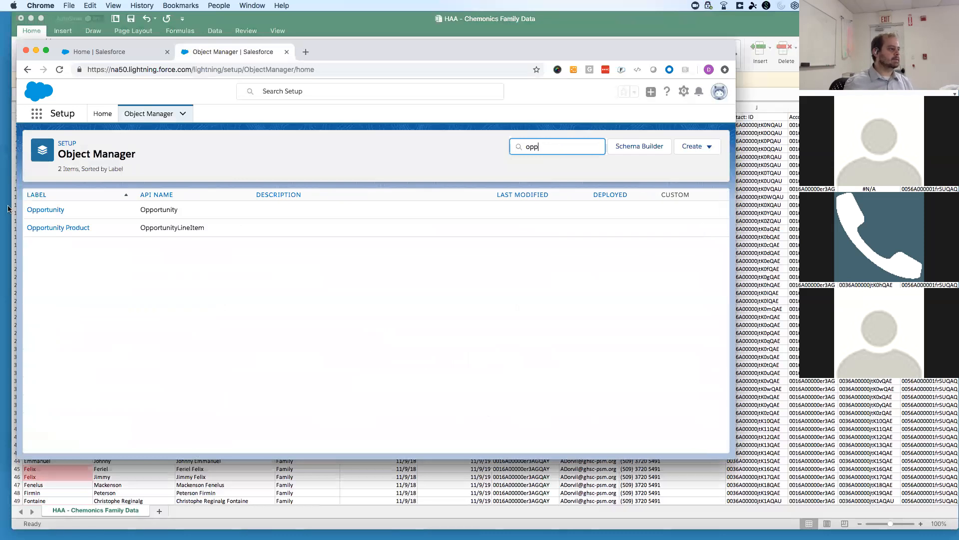
pyautogui.click(49, 210)
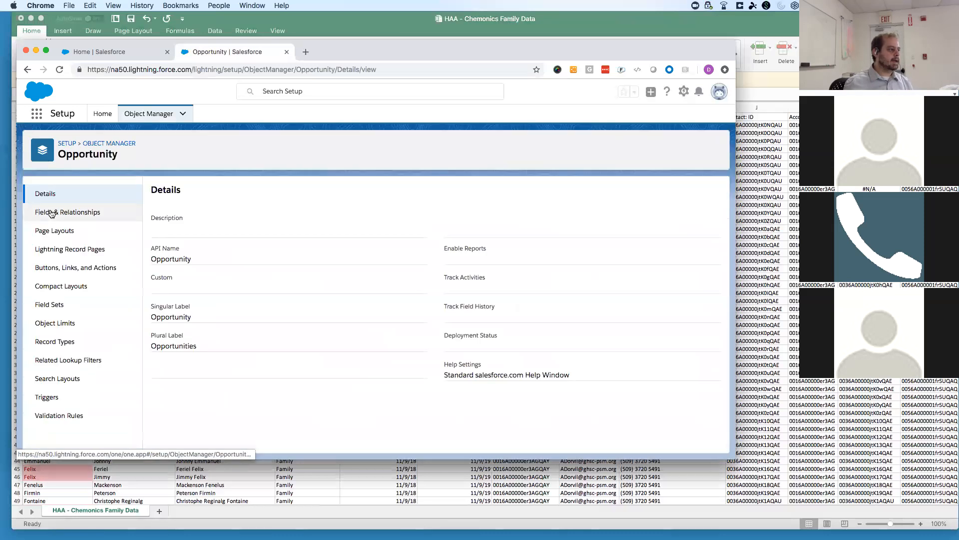
# Show the Opportunity object's Fields & Relationships and filter them by "member".
pyautogui.click(64, 213)
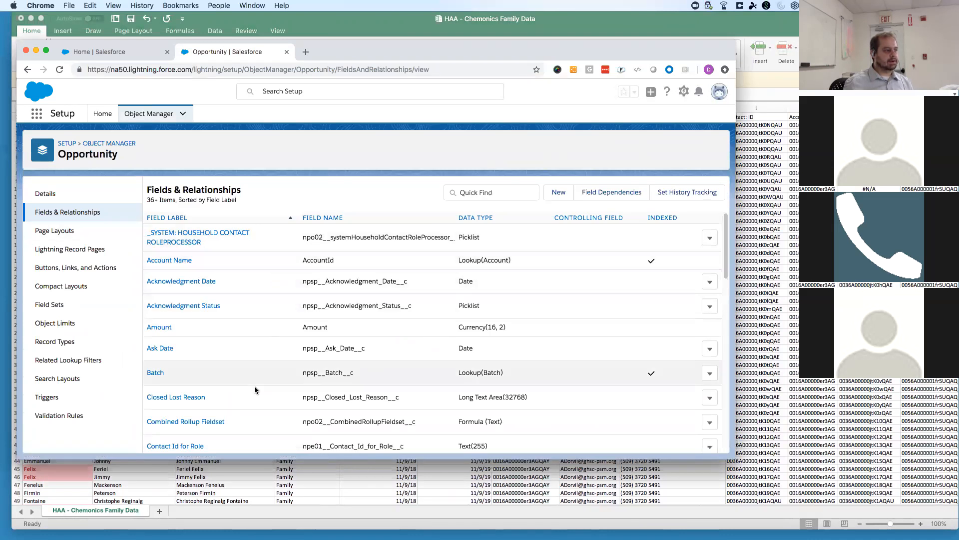
pyautogui.click(476, 193)
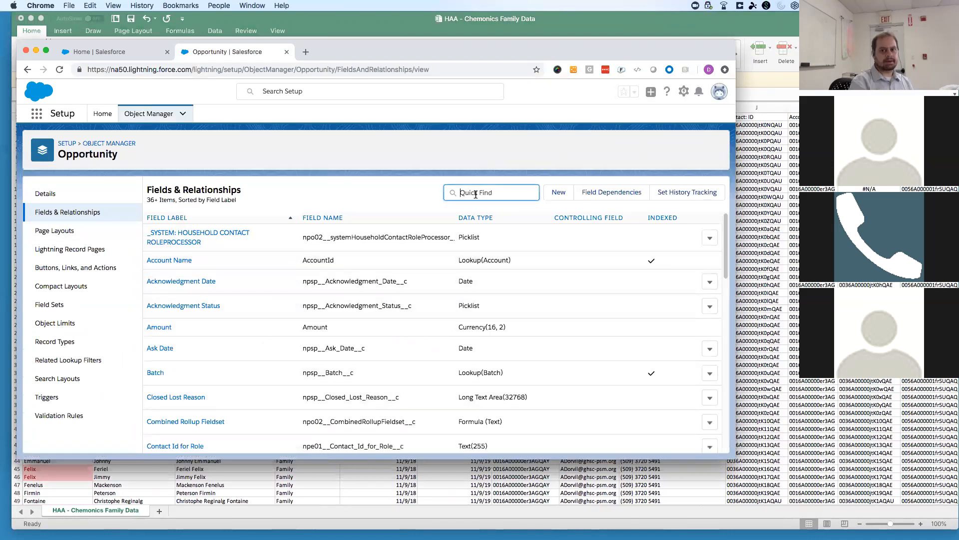
pyautogui.write('member')
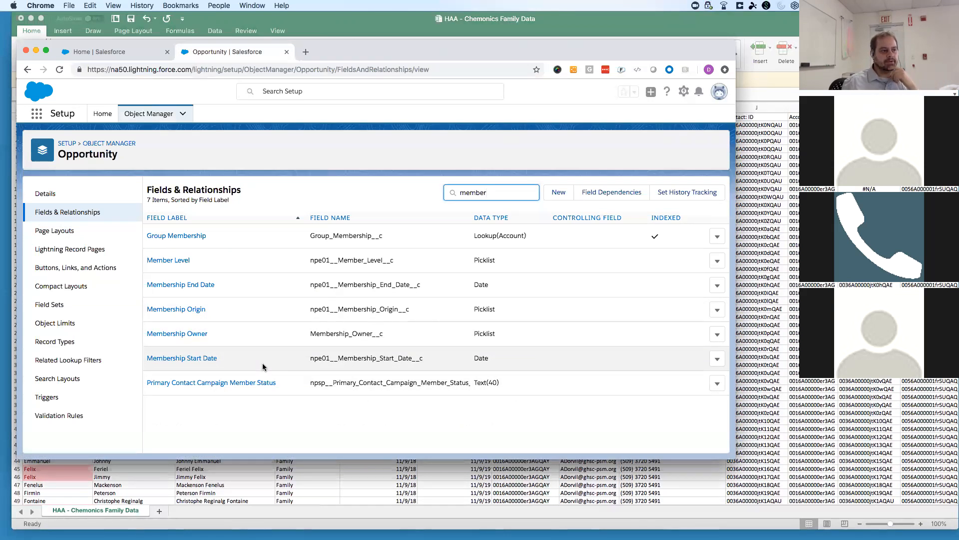
# Switch to Data Loader, start an Insert operation and choose Contact (Contact) as the Salesforce object.
pyautogui.click(781, 309)
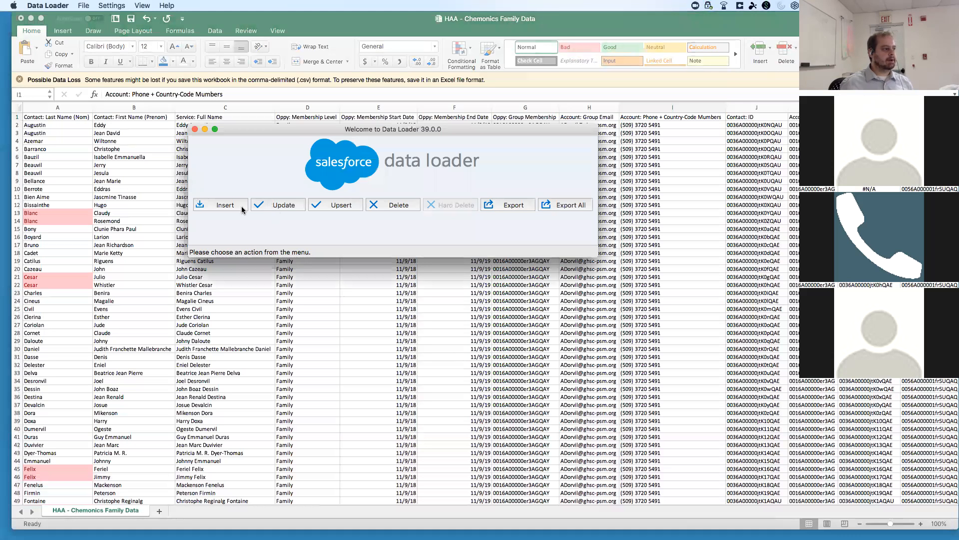
pyautogui.click(225, 210)
pyautogui.click(226, 206)
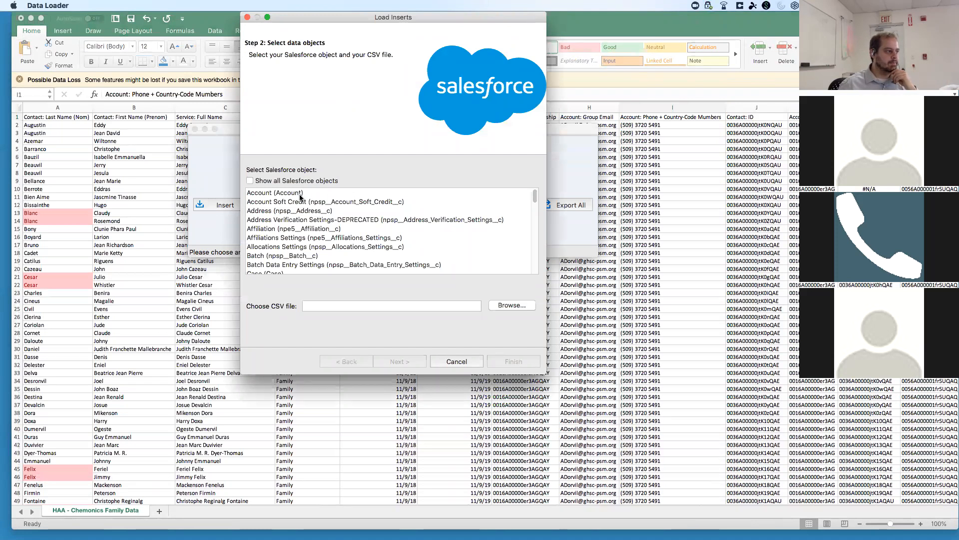
pyautogui.scroll(-3, 298, 263)
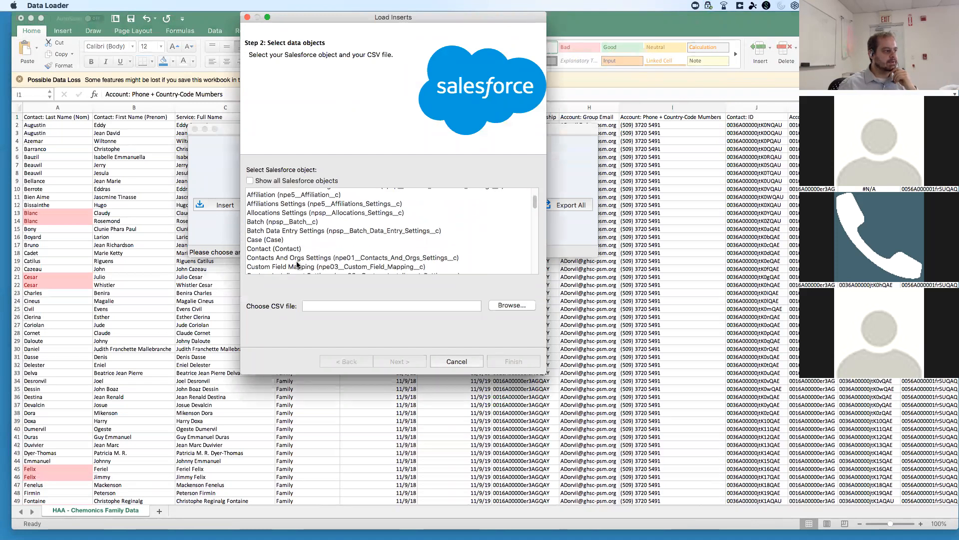
pyautogui.scroll(-2, 297, 257)
pyautogui.click(309, 238)
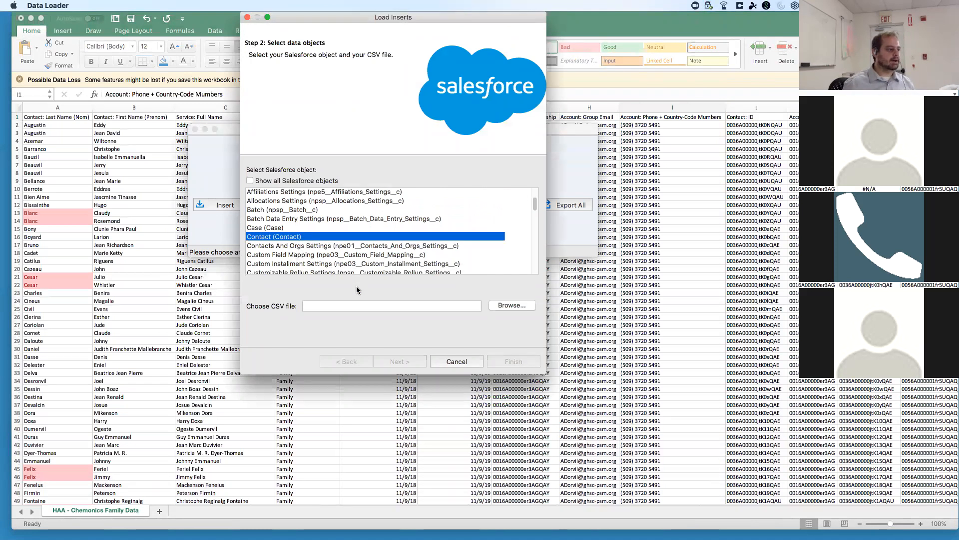
# Browse for the CSV file in the data migration folder inside the Desktop's HAA folder.
pyautogui.click(518, 306)
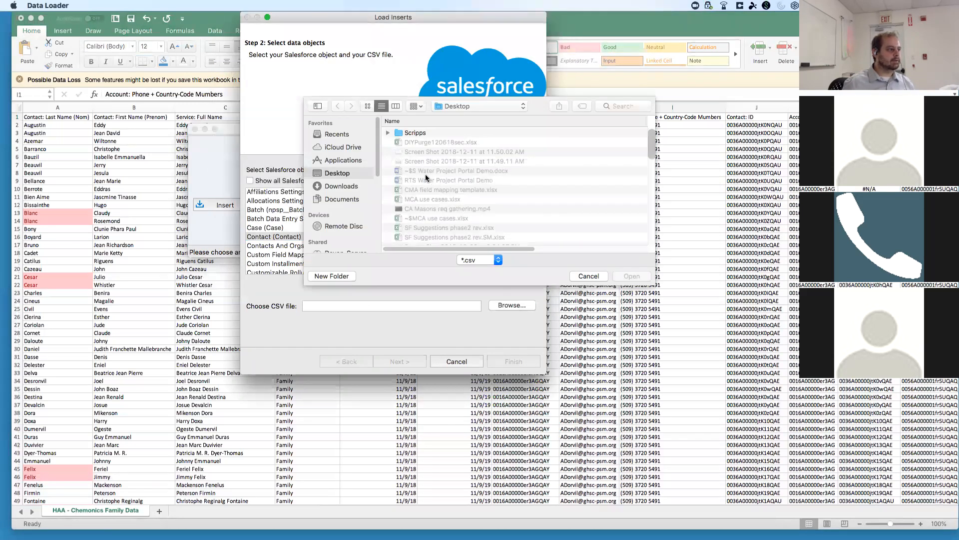
pyautogui.press('h')
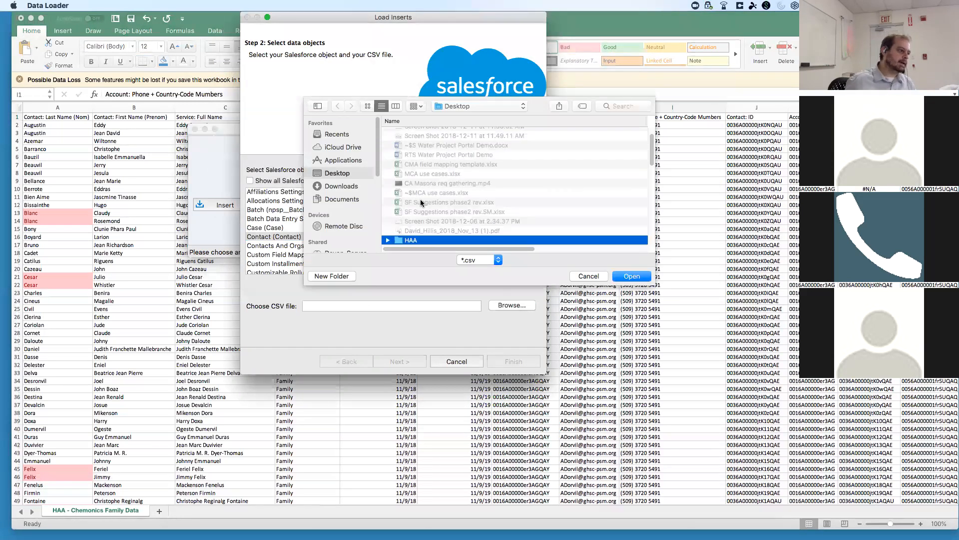
pyautogui.doubleClick(406, 239)
pyautogui.click(409, 133)
pyautogui.doubleClick(409, 134)
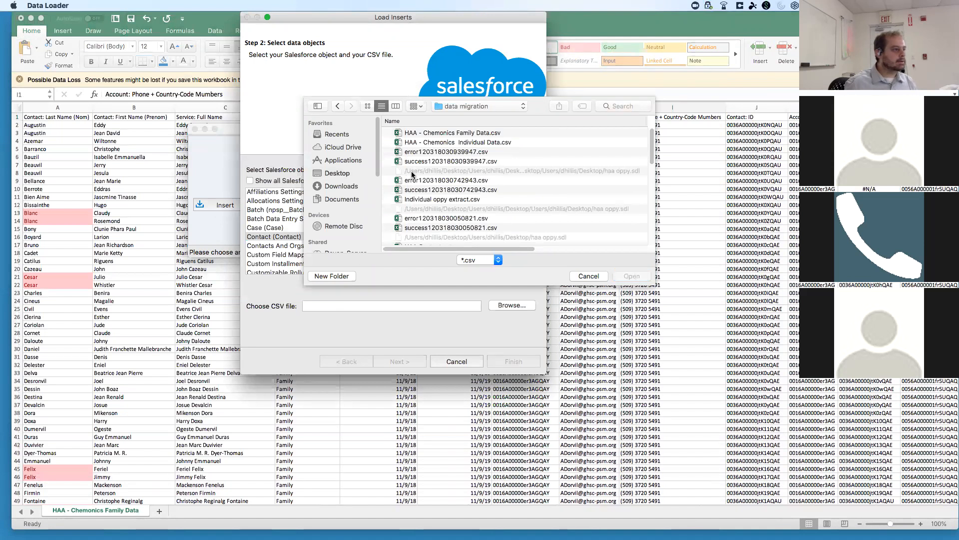
pyautogui.click(719, 26)
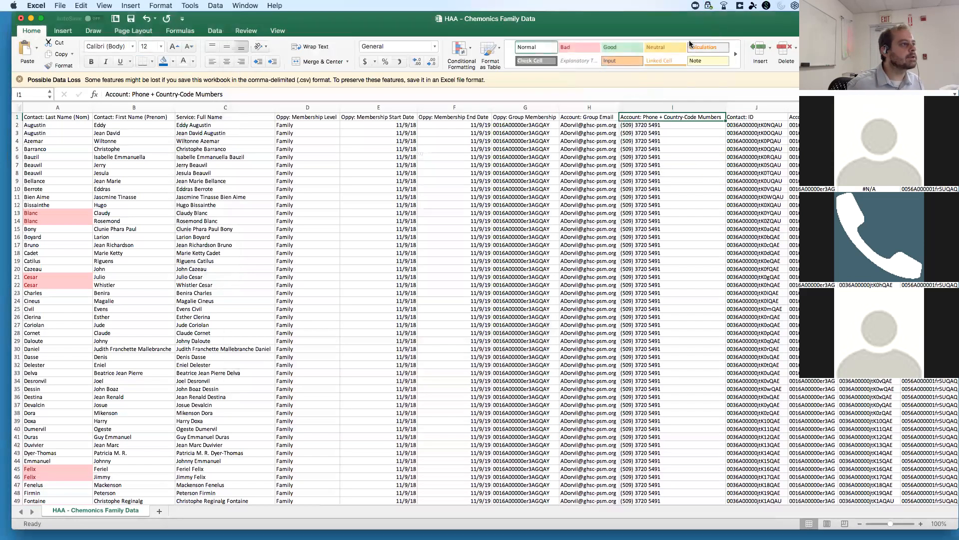
pyautogui.moveTo(701, 33); pyautogui.dragTo(704, 68)
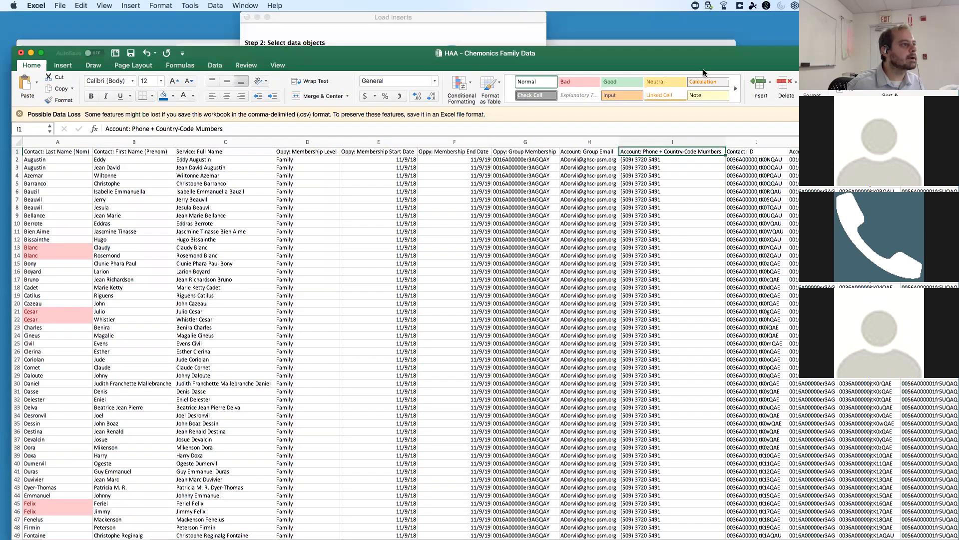
pyautogui.click(699, 34)
# Load HAA - Chemonics Family Data.csv as the insert source and continue to field mapping.
pyautogui.click(488, 133)
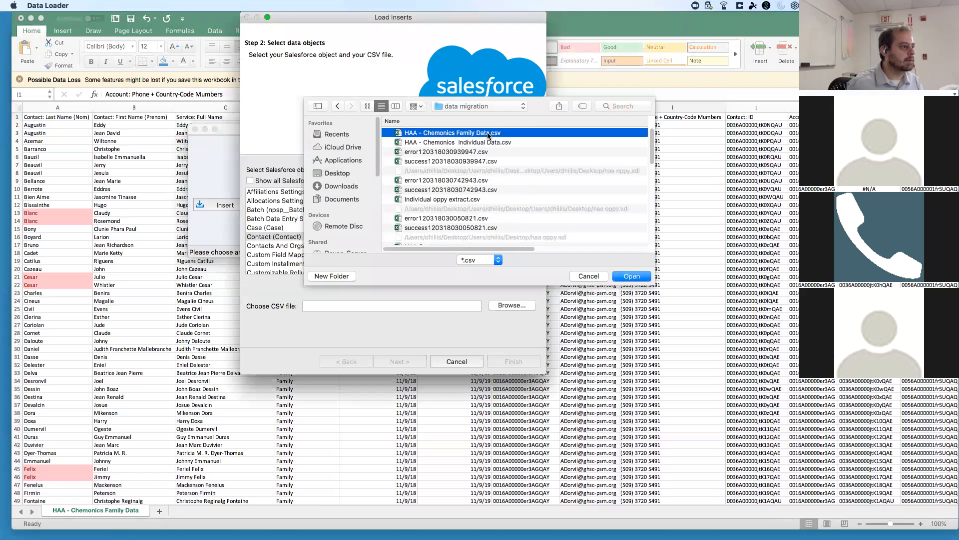
pyautogui.doubleClick(488, 133)
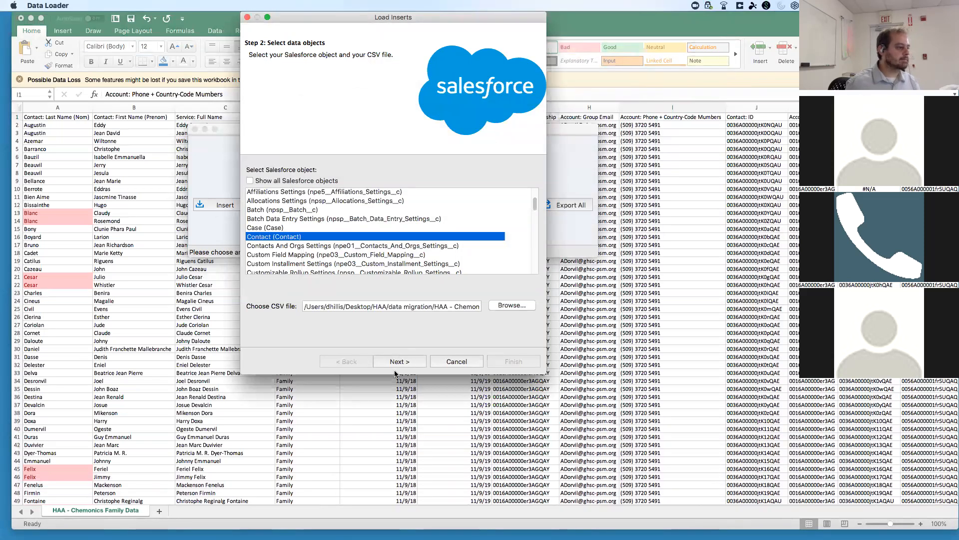
pyautogui.click(392, 363)
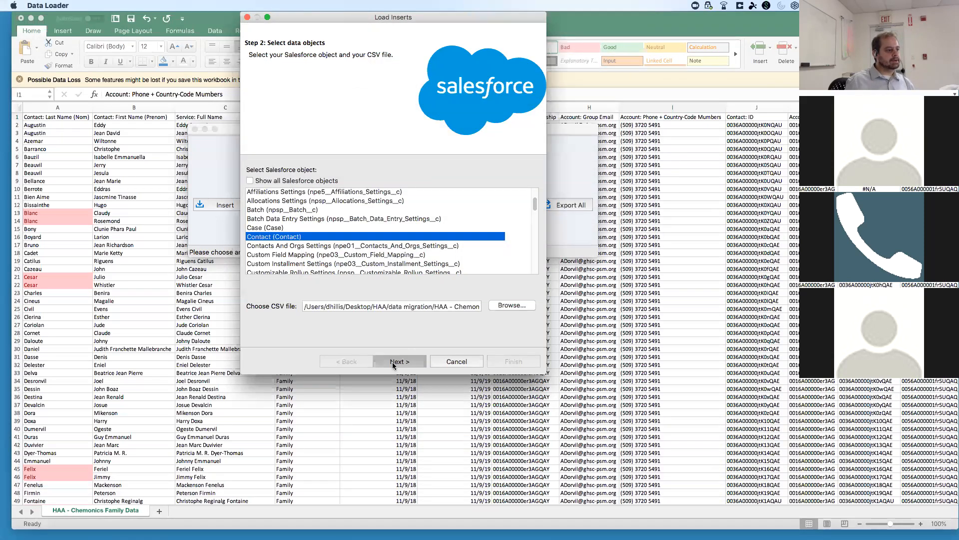
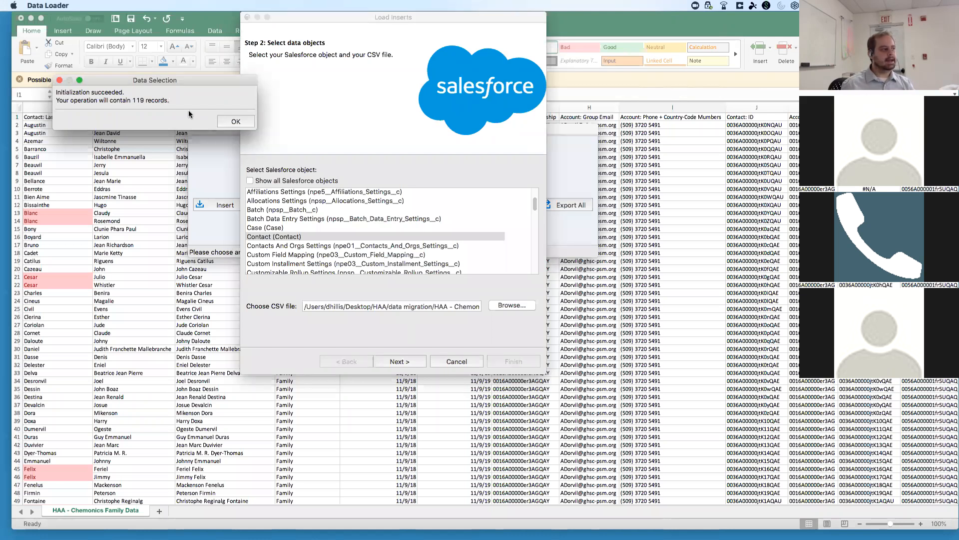
pyautogui.click(226, 121)
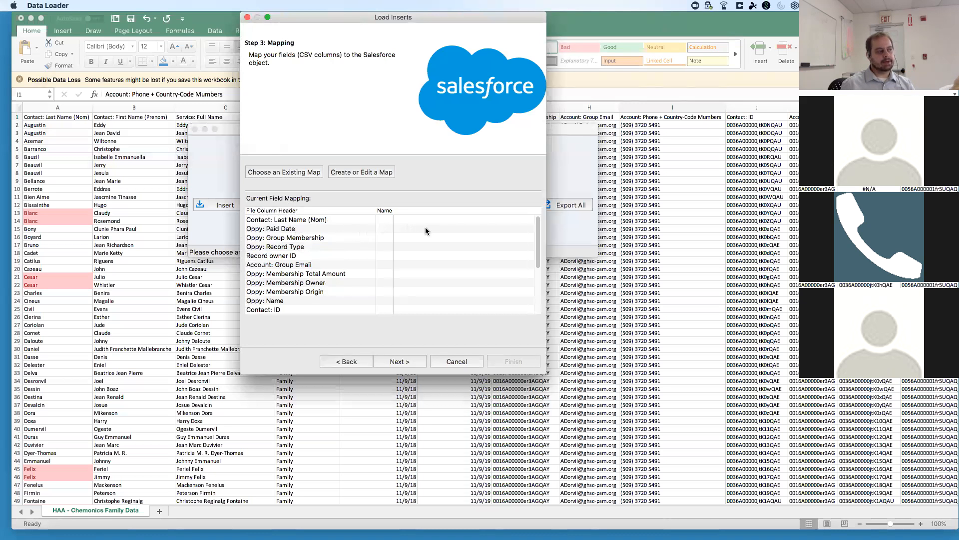
# Map LastName to the Contact: Last Name (Nom) column and FirstName to Contact: First Name (Prenom) in a new map.
pyautogui.click(372, 175)
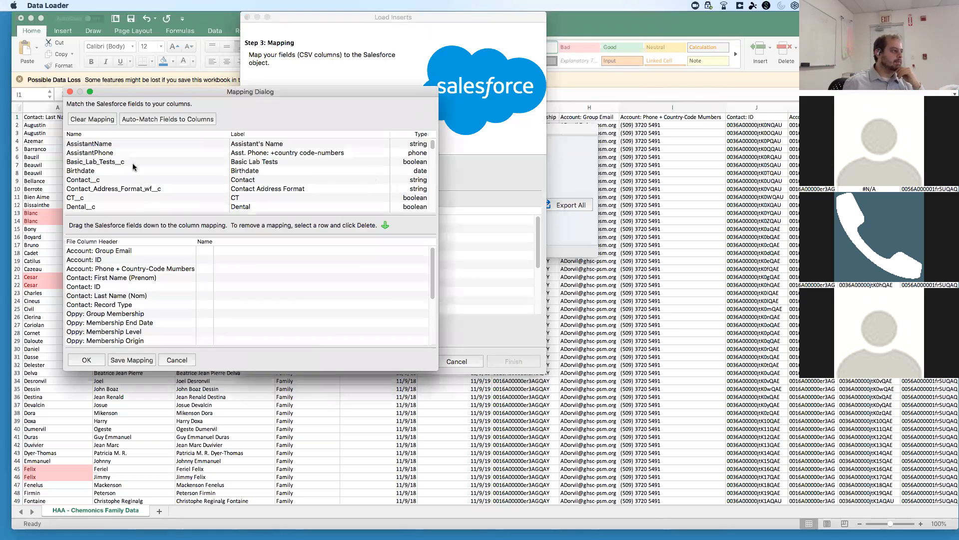
pyautogui.scroll(-1, 121, 180)
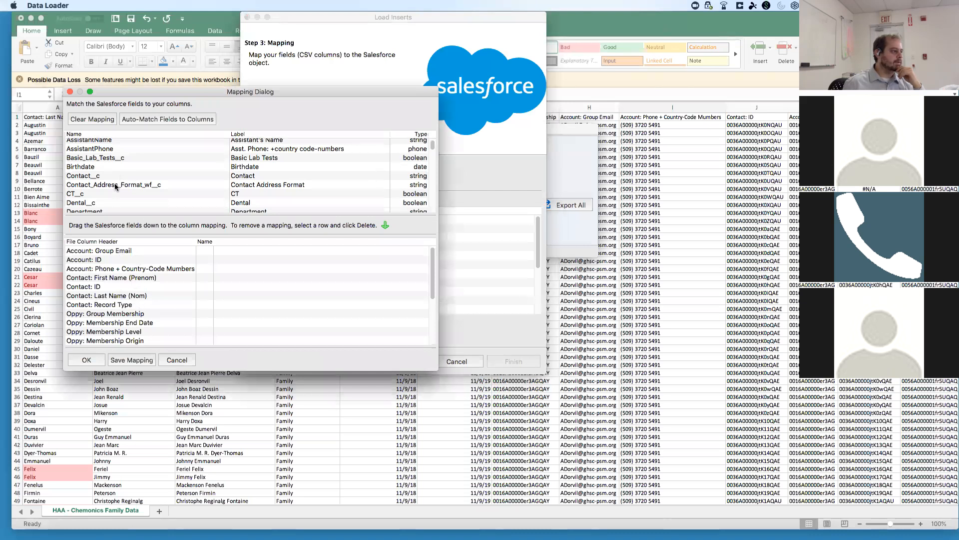
pyautogui.scroll(-2, 122, 184)
pyautogui.scroll(-10, 122, 185)
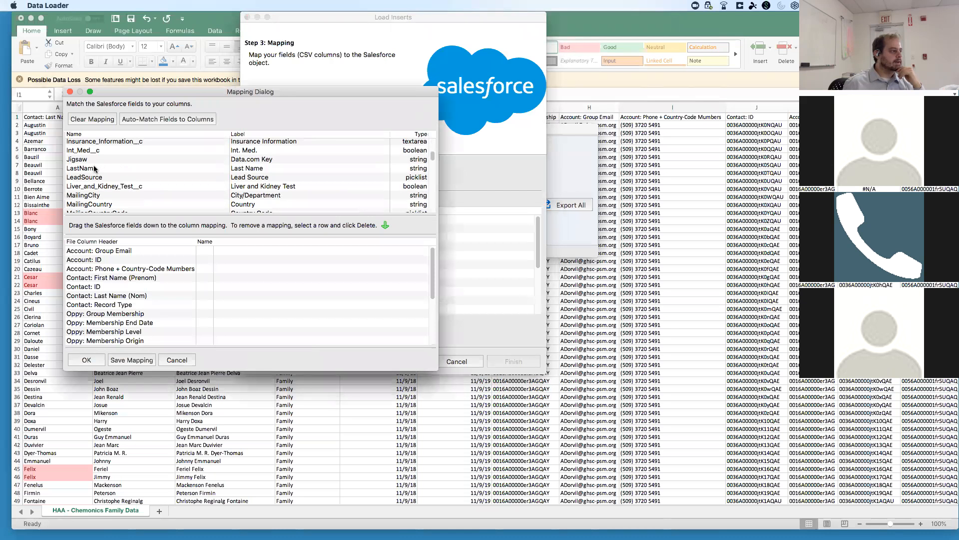
pyautogui.moveTo(95, 169); pyautogui.dragTo(237, 291)
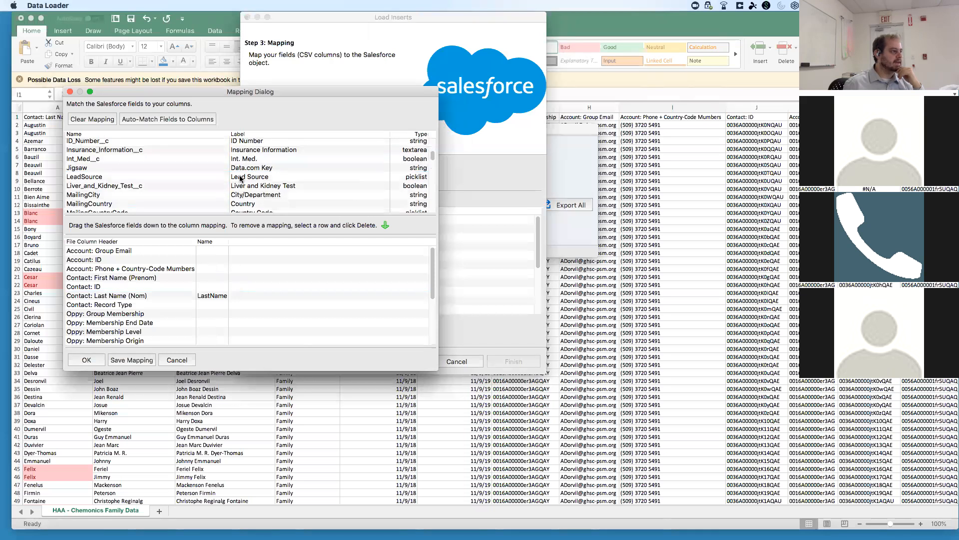
pyautogui.scroll(4, 240, 180)
pyautogui.moveTo(240, 165); pyautogui.dragTo(241, 278)
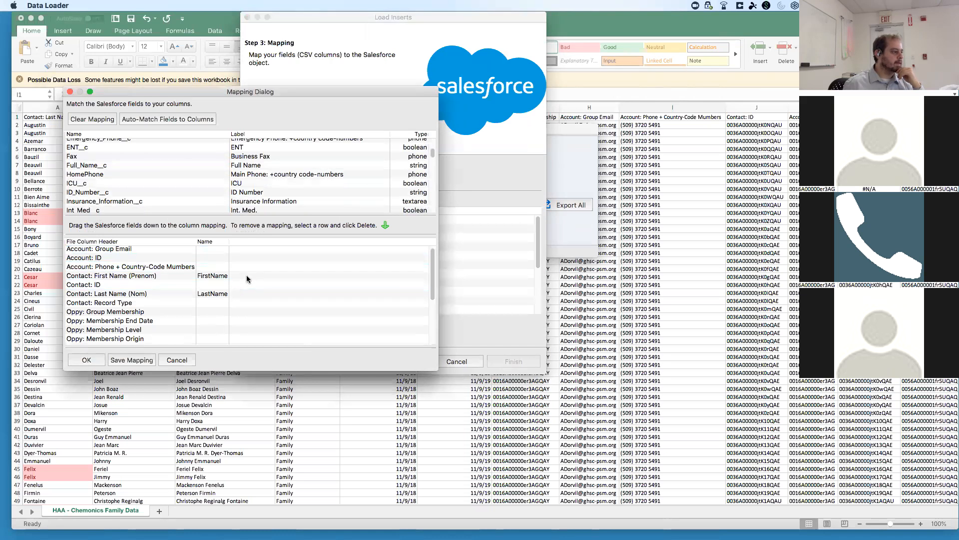
pyautogui.scroll(-4, 219, 259)
pyautogui.scroll(4, 219, 259)
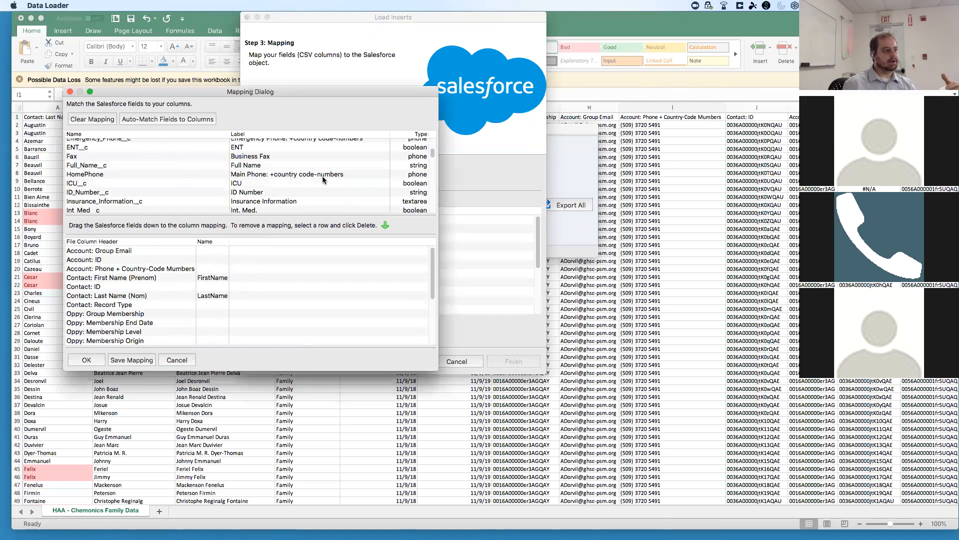
pyautogui.click(124, 360)
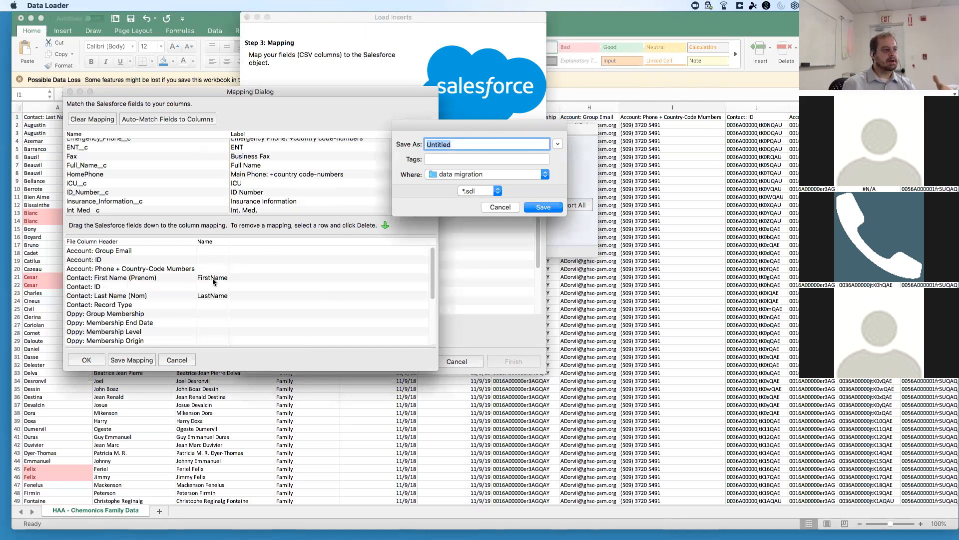
pyautogui.click(500, 206)
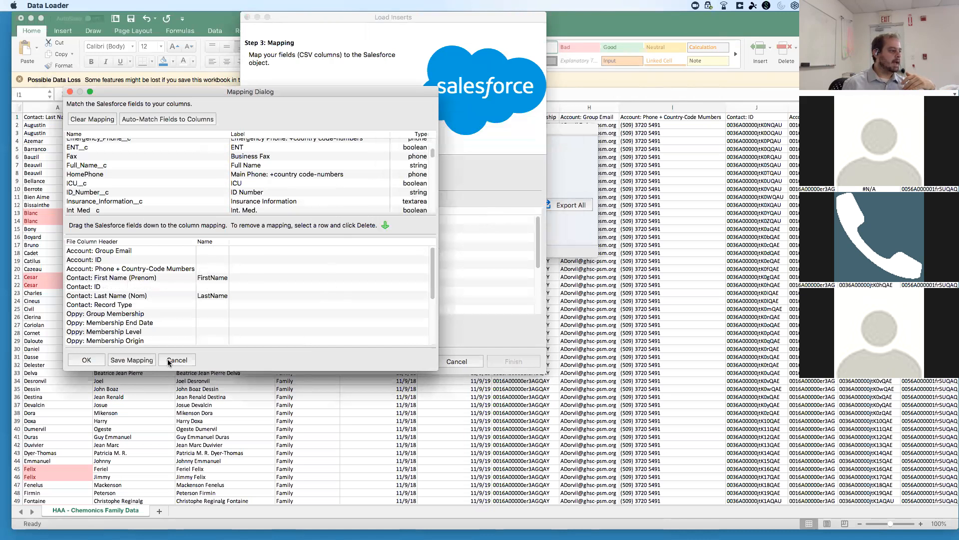
pyautogui.click(176, 359)
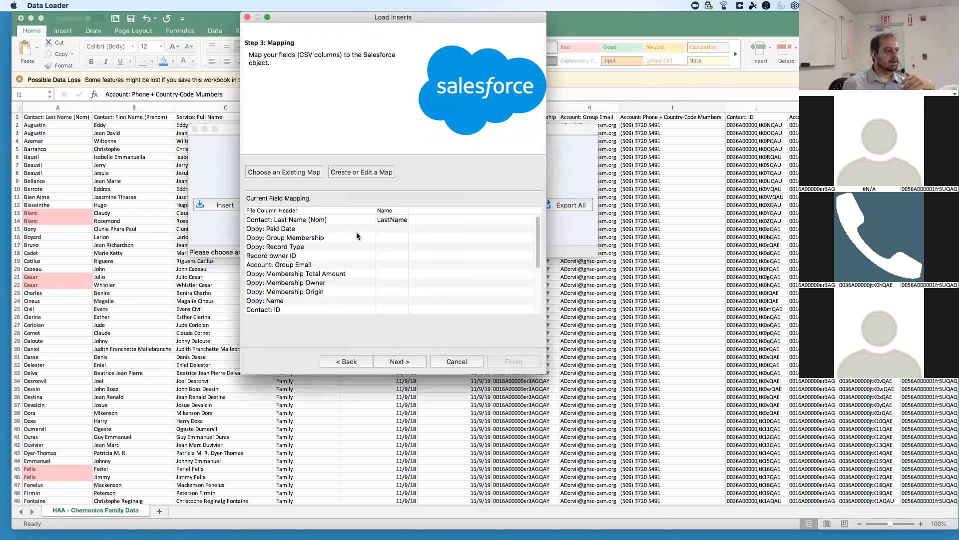
# Look through the data migration folder for existing mapping files, sorting its contents by kind, and close the file chooser.
pyautogui.click(291, 171)
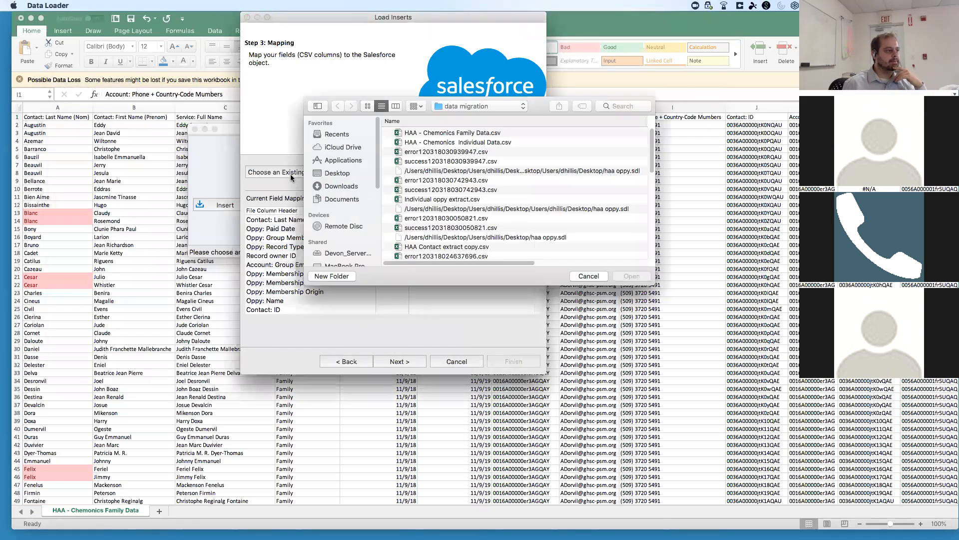
pyautogui.scroll(-10, 445, 195)
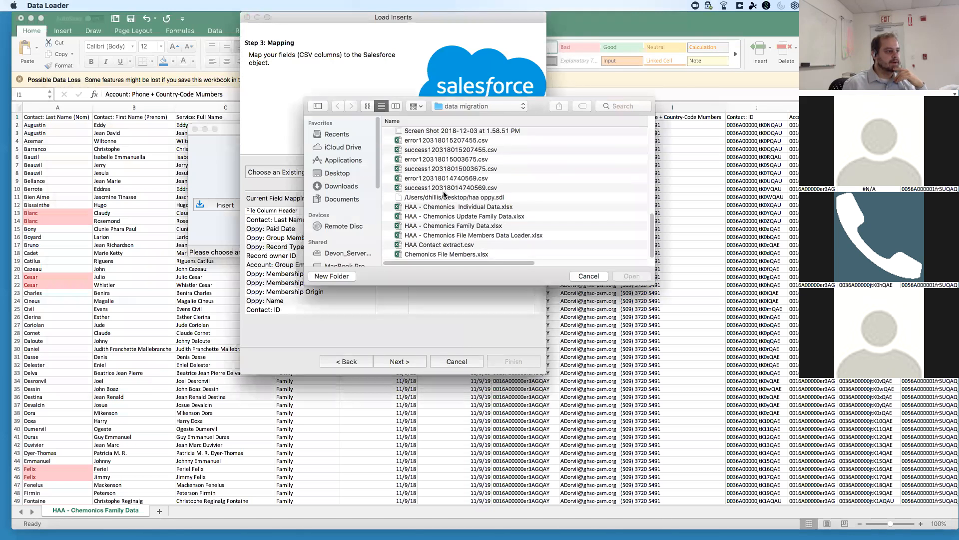
pyautogui.scroll(2, 434, 208)
pyautogui.scroll(-2, 433, 207)
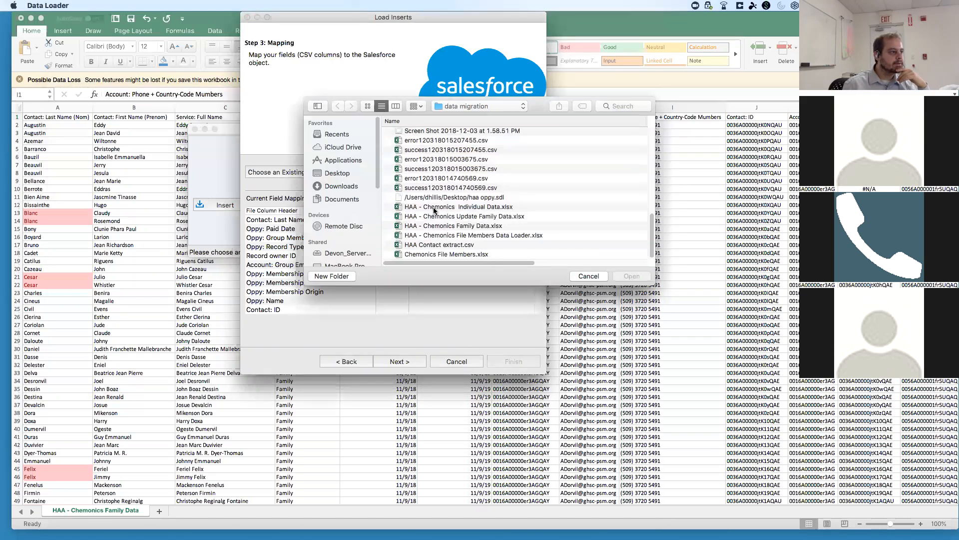
pyautogui.scroll(8, 433, 209)
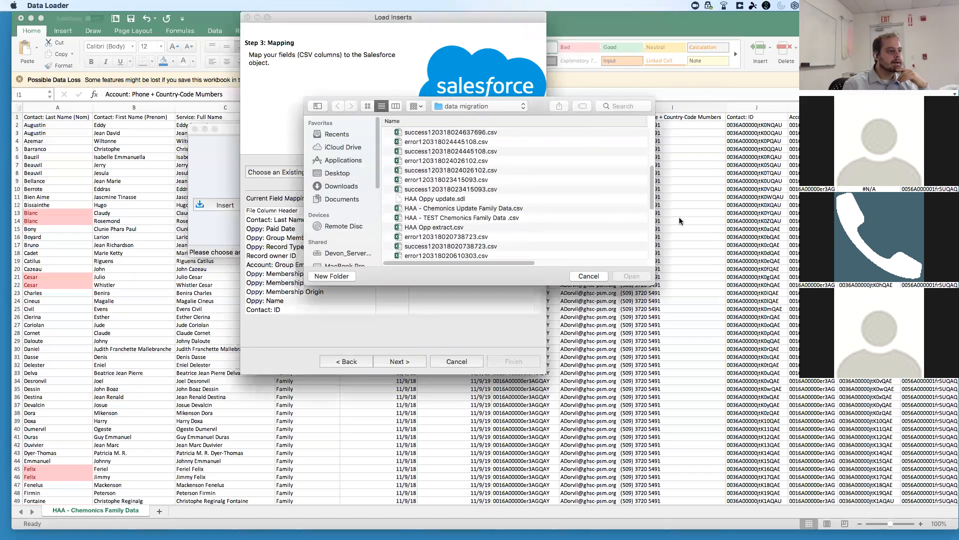
pyautogui.moveTo(654, 222); pyautogui.dragTo(780, 222)
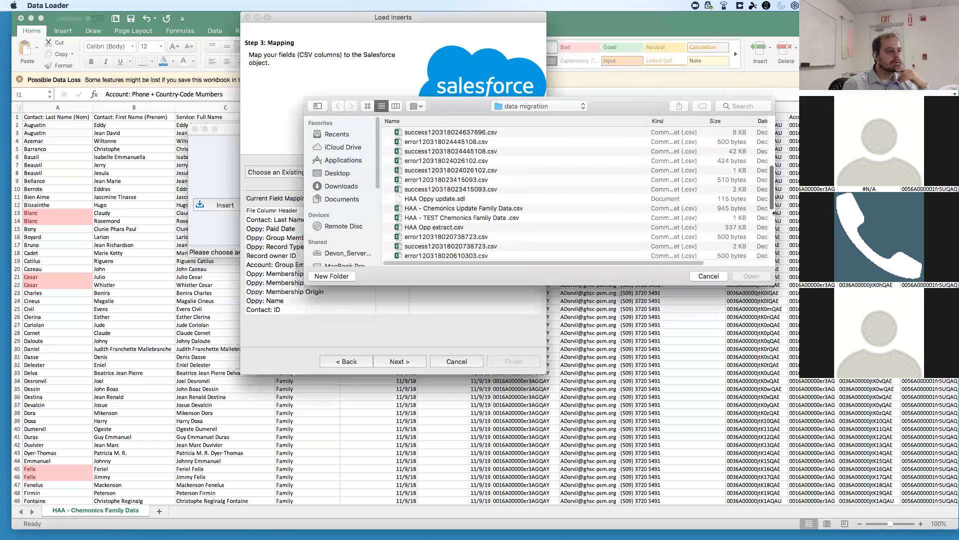
pyautogui.click(672, 125)
pyautogui.scroll(3, 606, 222)
pyautogui.scroll(-3, 604, 224)
pyautogui.scroll(-10, 604, 226)
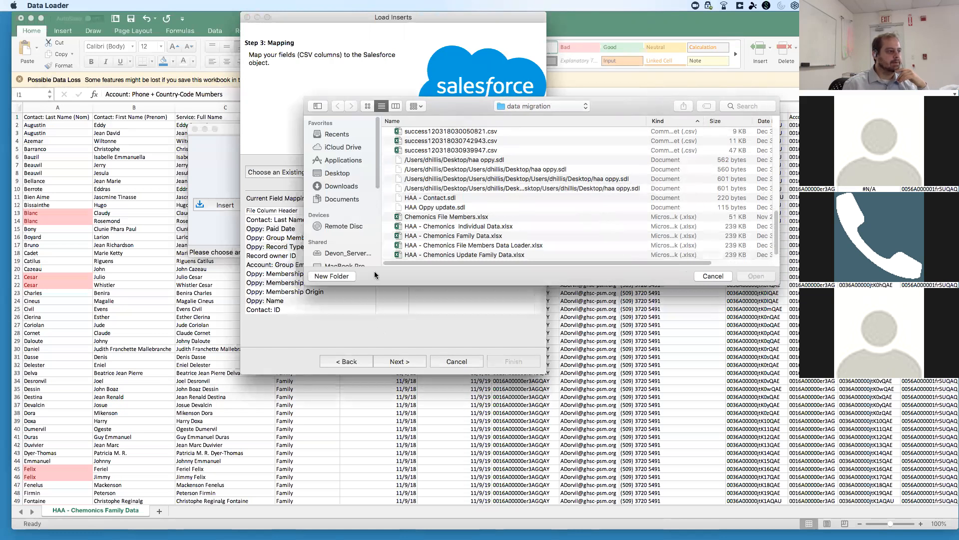
pyautogui.scroll(-1, 642, 239)
pyautogui.click(713, 276)
# Go back to the data object selection, change the object to Opportunity (Opportunity) and continue to field mapping.
pyautogui.click(329, 362)
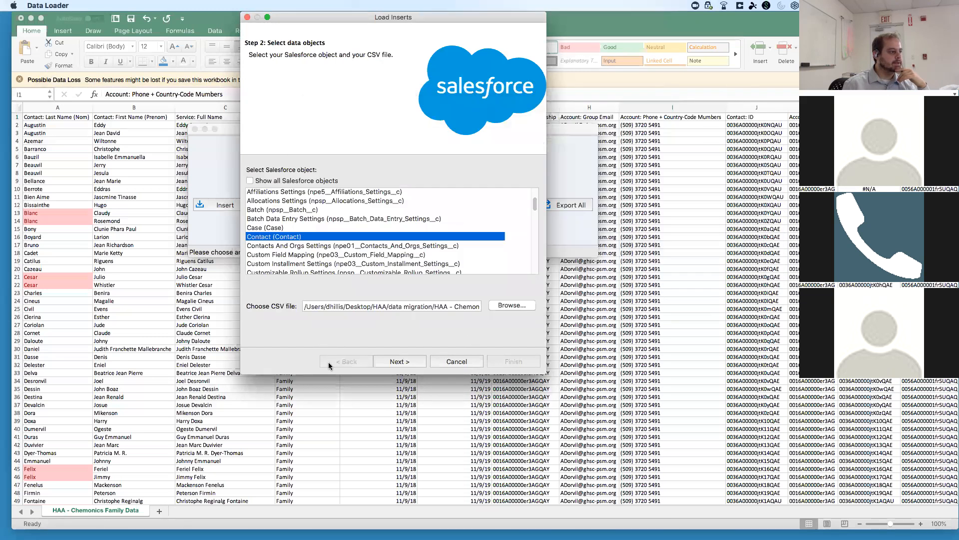
pyautogui.press('o')
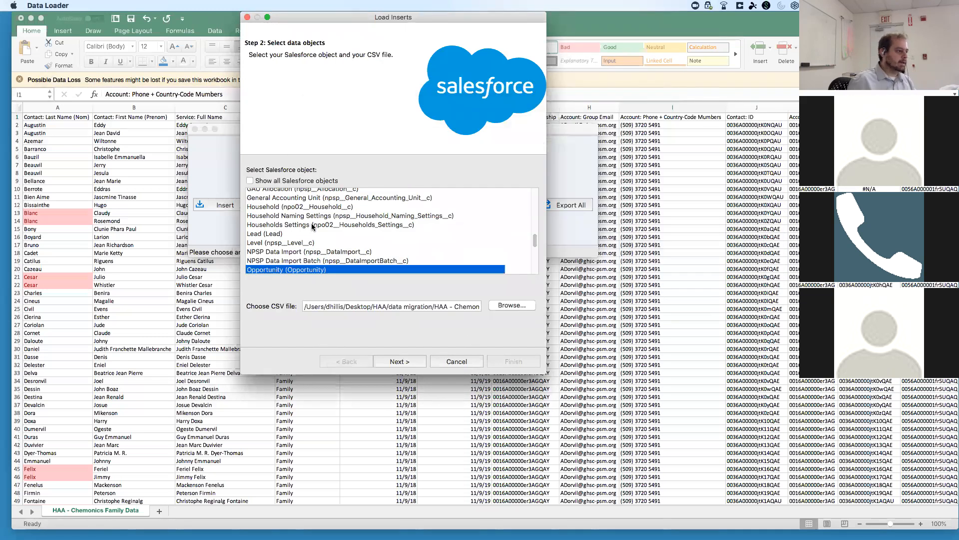
pyautogui.click(384, 359)
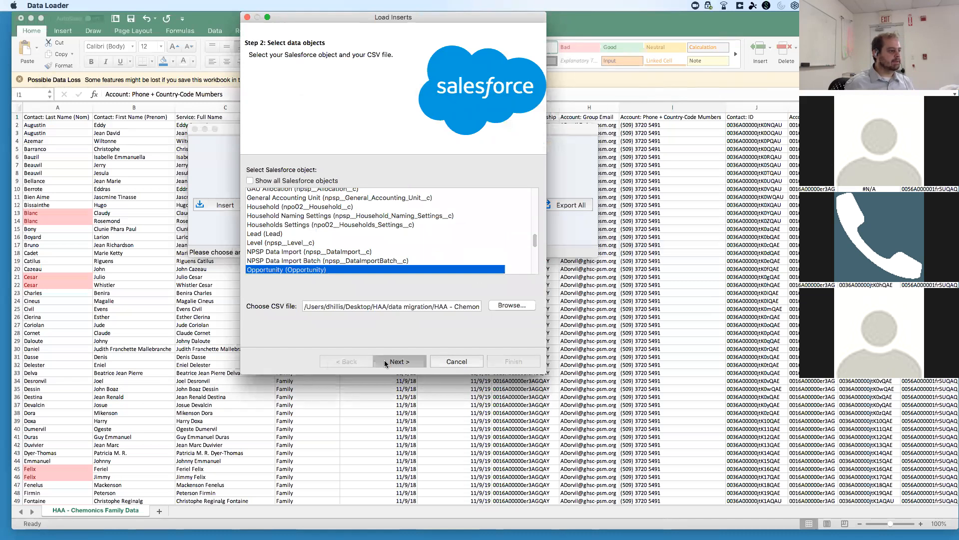
pyautogui.click(255, 145)
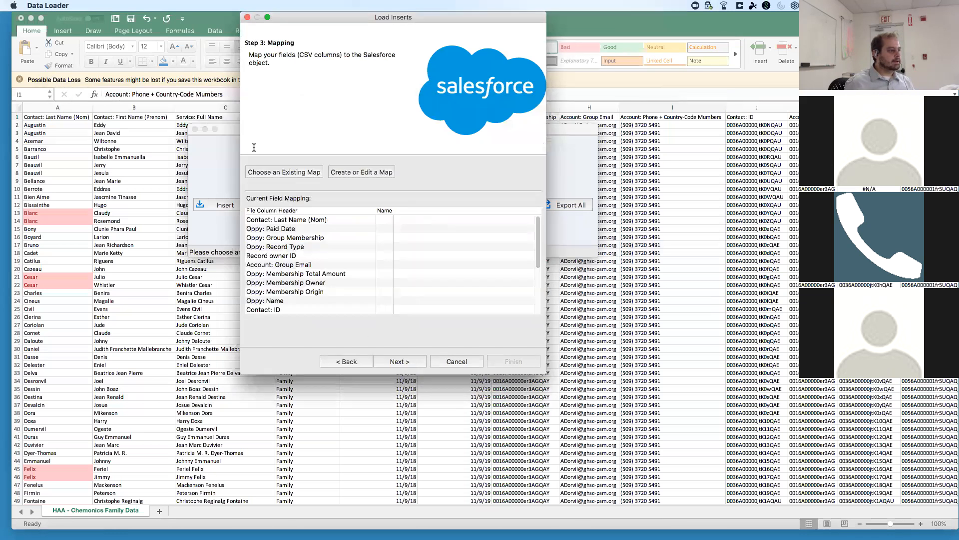
# Look for an existing opportunity mapping file in the data migration folder.
pyautogui.click(288, 172)
pyautogui.scroll(-6, 372, 177)
pyautogui.scroll(3, 371, 186)
pyautogui.scroll(-8, 500, 181)
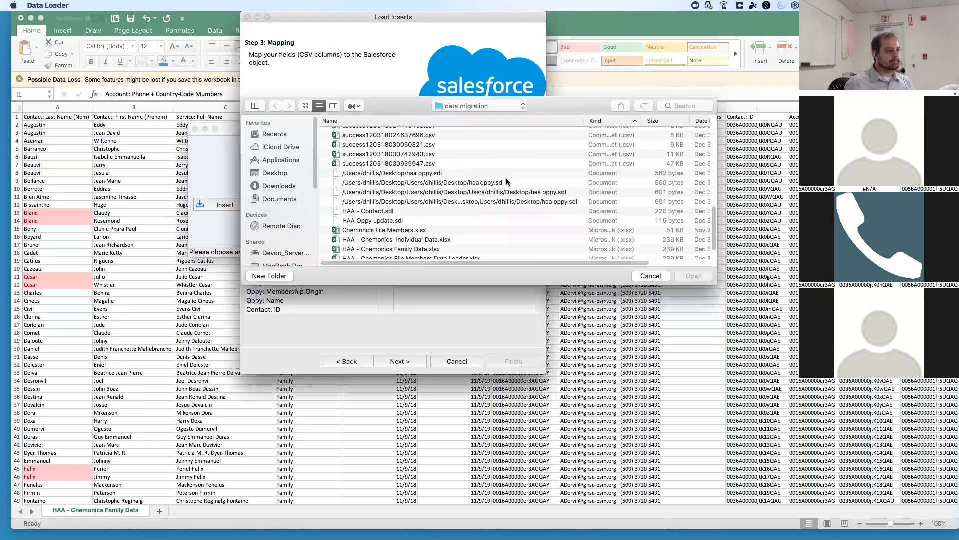
# Load the existing haa oppy.sdl field map, review its column mappings, and cancel the insert at the final stage.
pyautogui.doubleClick(414, 175)
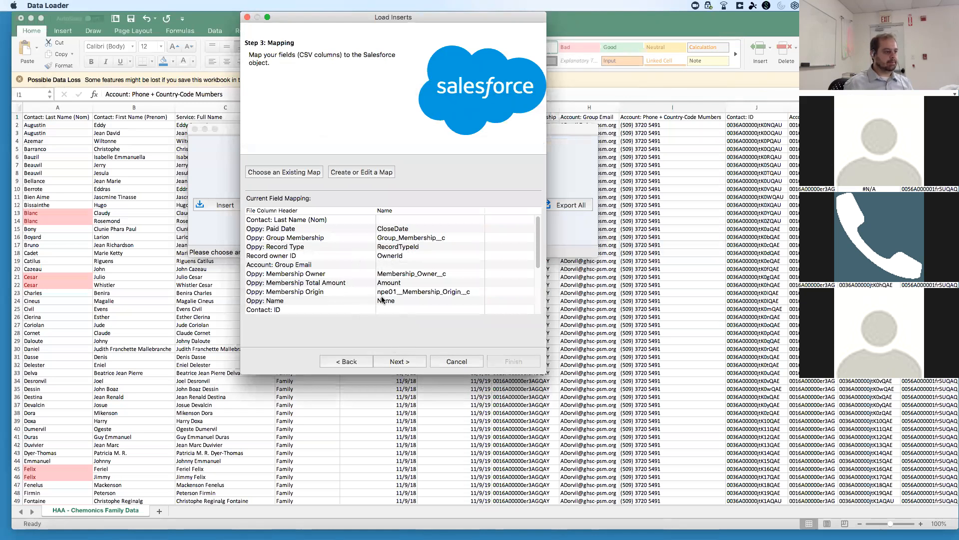
pyautogui.scroll(-5, 381, 294)
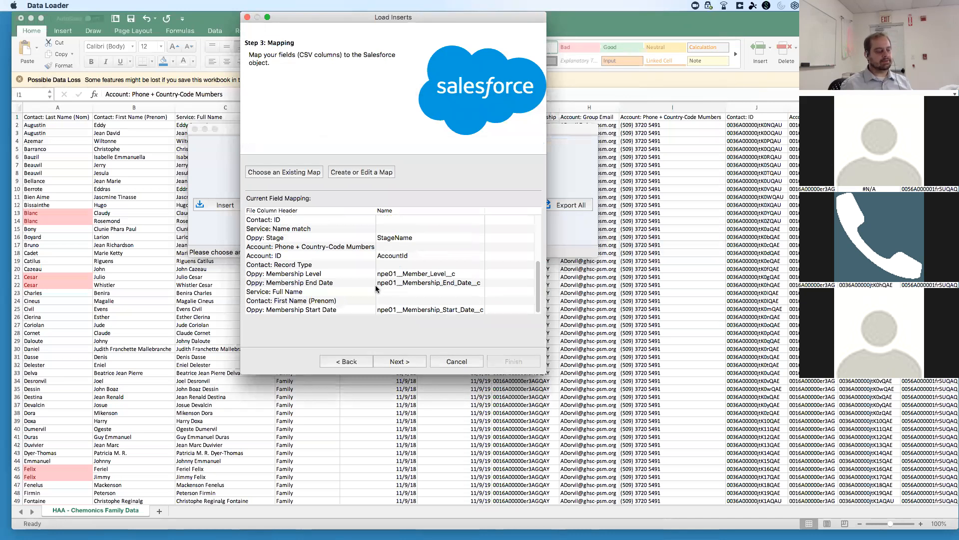
pyautogui.click(392, 362)
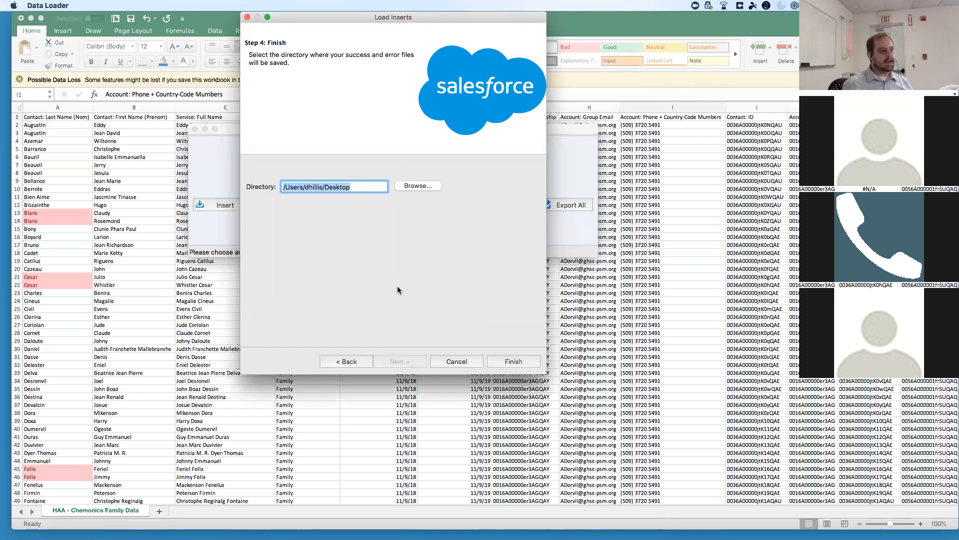
pyautogui.click(451, 360)
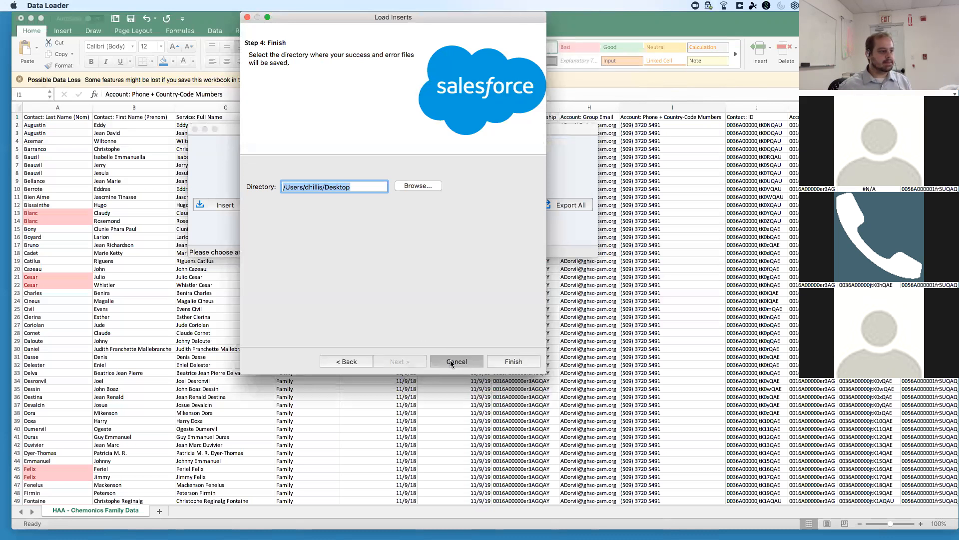
pyautogui.press('super+Tab')
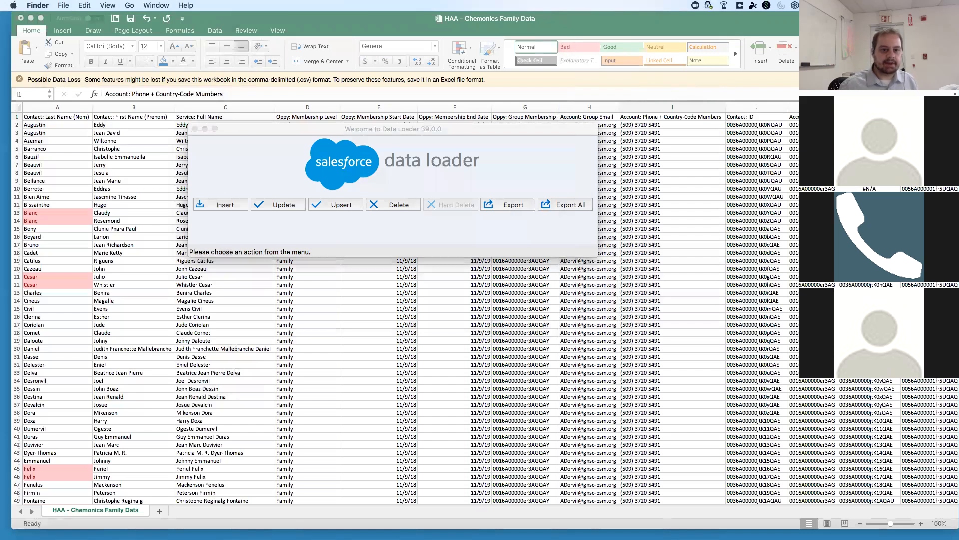
pyautogui.press('super+Tab')
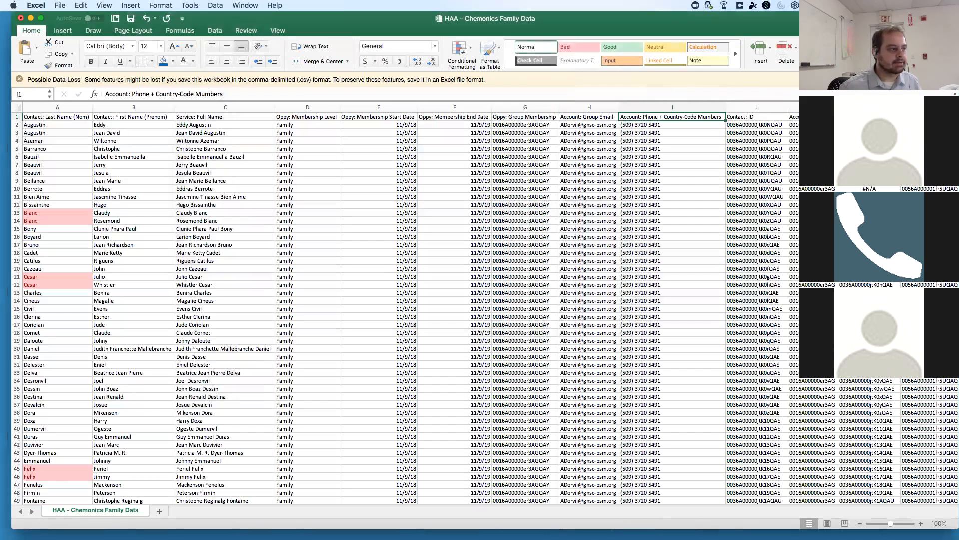
pyautogui.moveTo(958, 135); pyautogui.dragTo(207, 85)
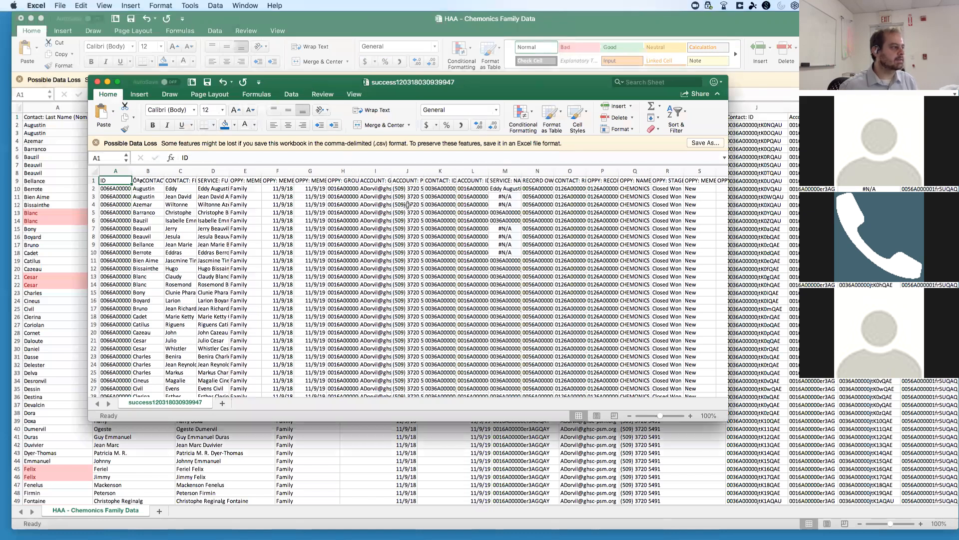
pyautogui.hscroll(10, 276, 229)
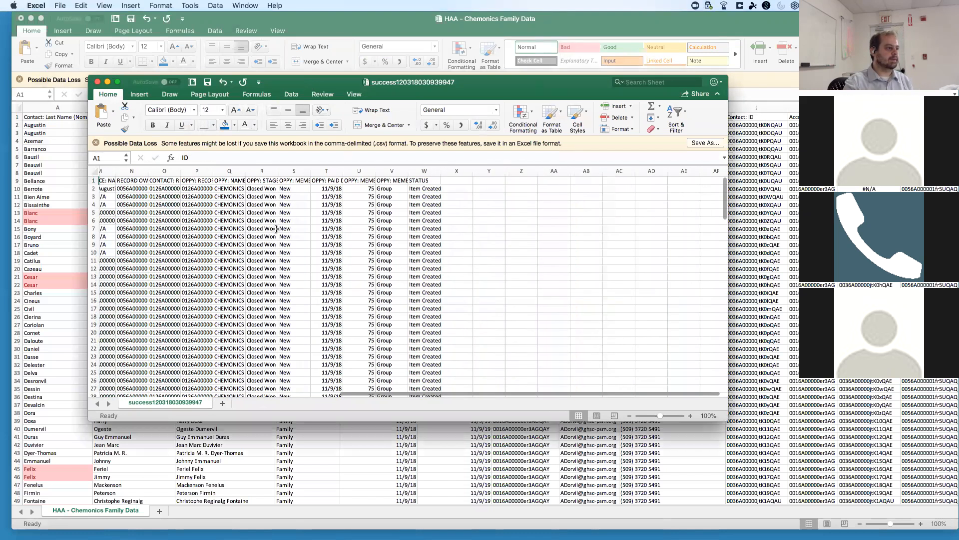
pyautogui.hscroll(-10, 276, 228)
pyautogui.scroll(-20, 276, 229)
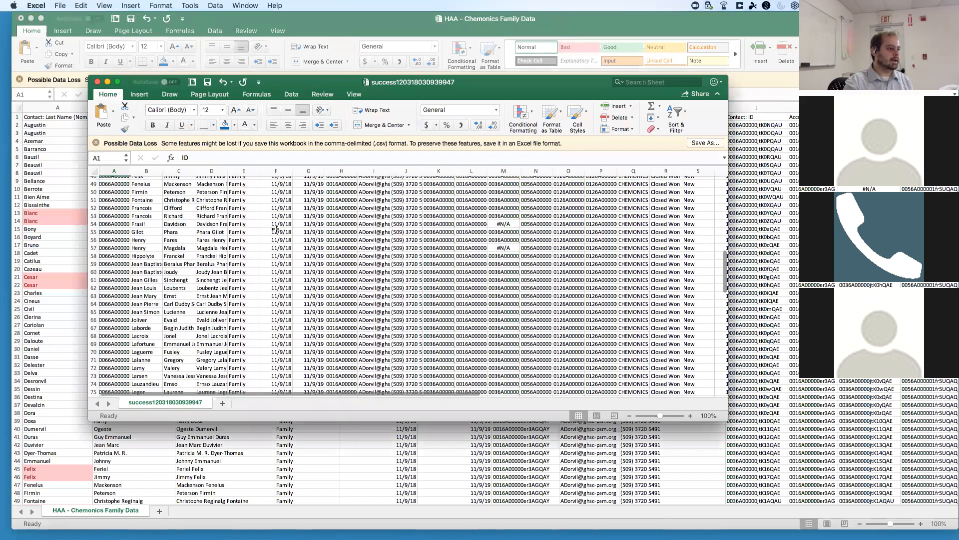
pyautogui.scroll(10, 276, 228)
pyautogui.hscroll(8, 275, 229)
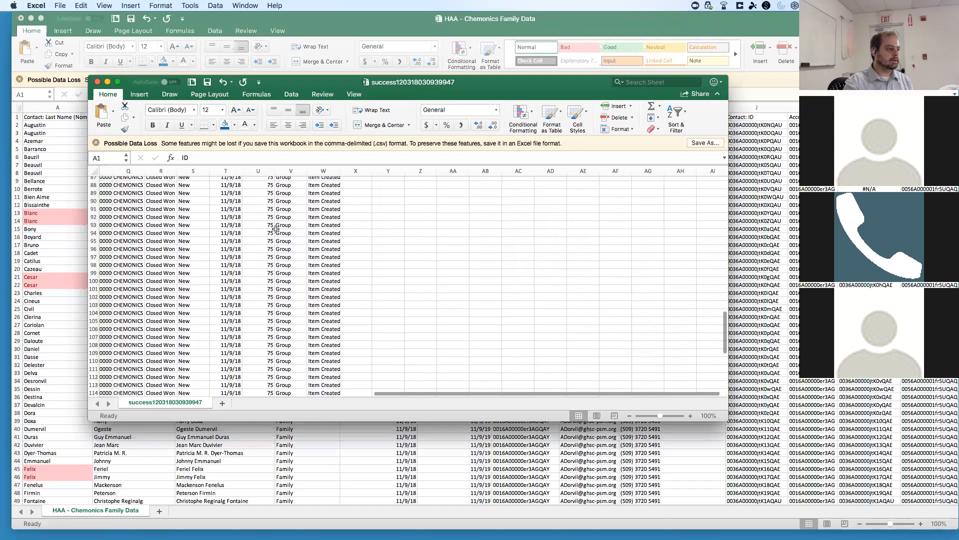
pyautogui.scroll(15, 276, 229)
pyautogui.click(327, 171)
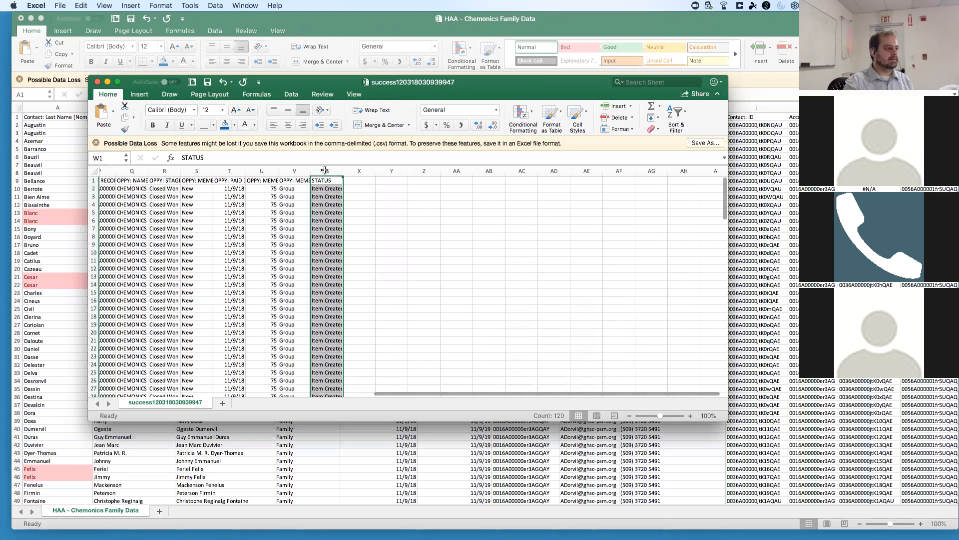
pyautogui.doubleClick(344, 171)
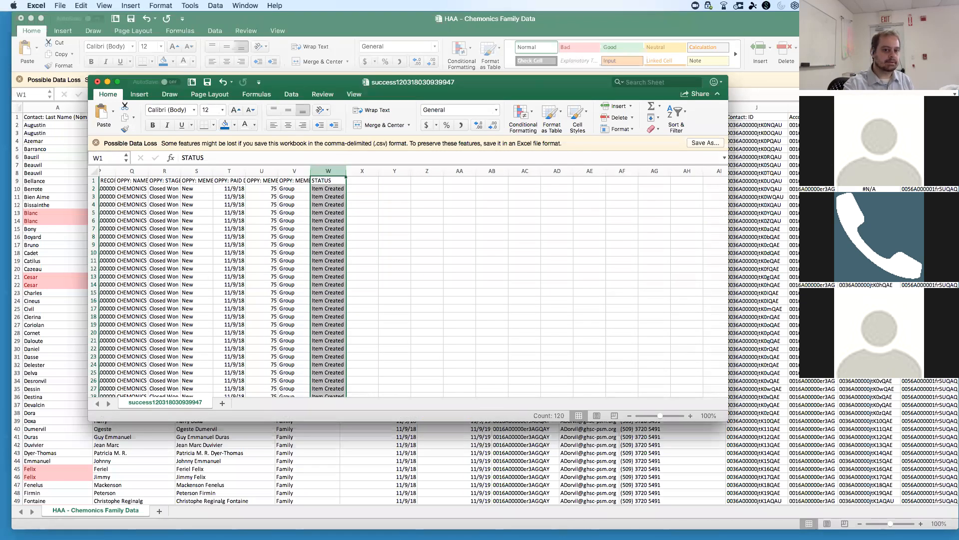
pyautogui.press('super+Tab')
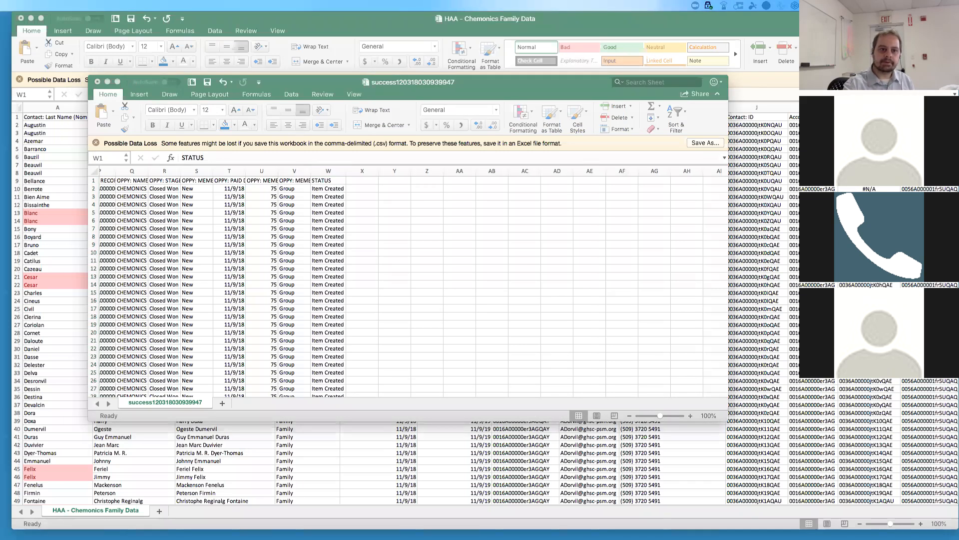
pyautogui.press('super+Tab')
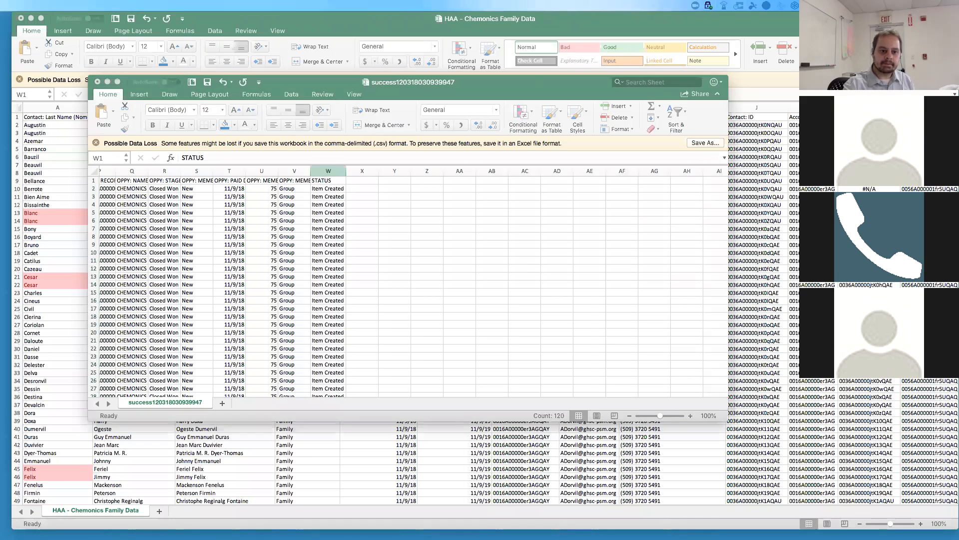
pyautogui.press('super+Tab')
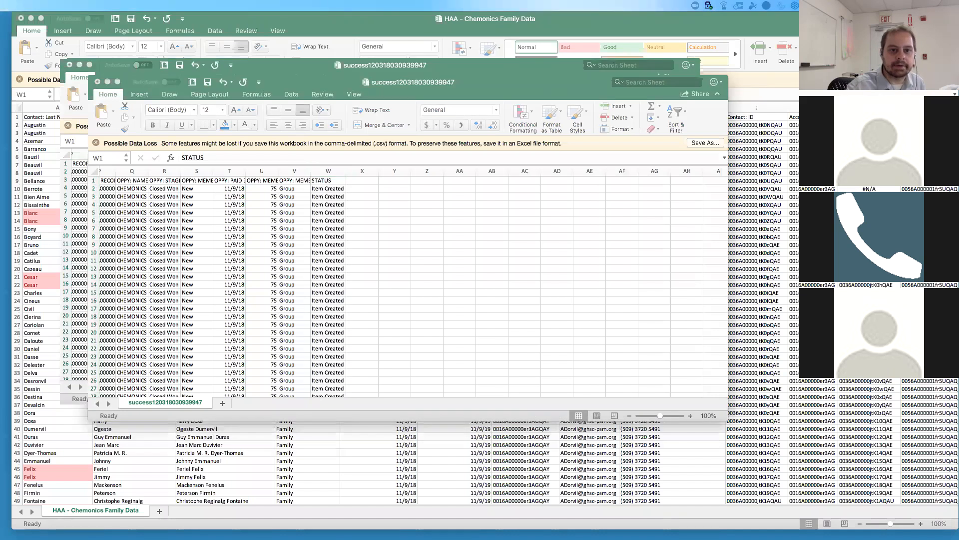
pyautogui.moveTo(958, 145); pyautogui.dragTo(313, 146)
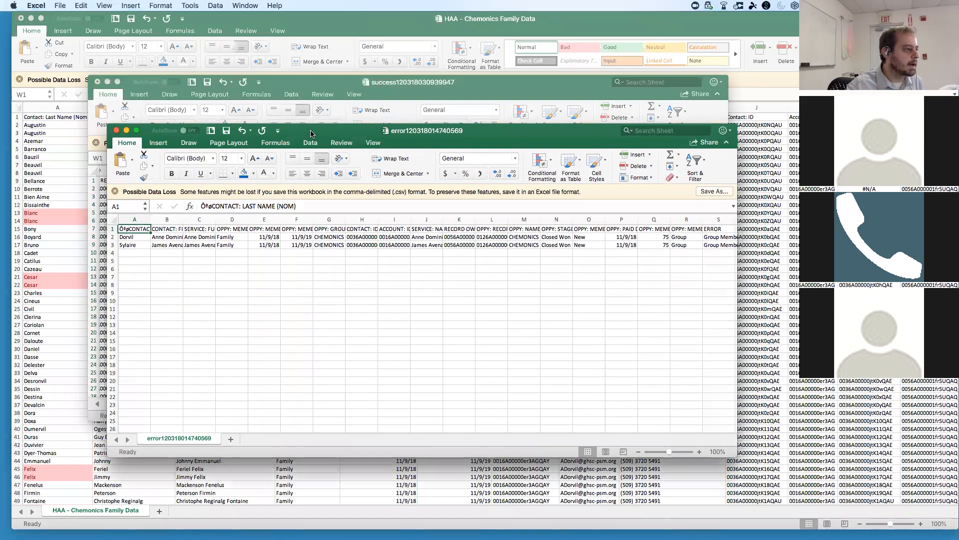
pyautogui.hscroll(4, 254, 256)
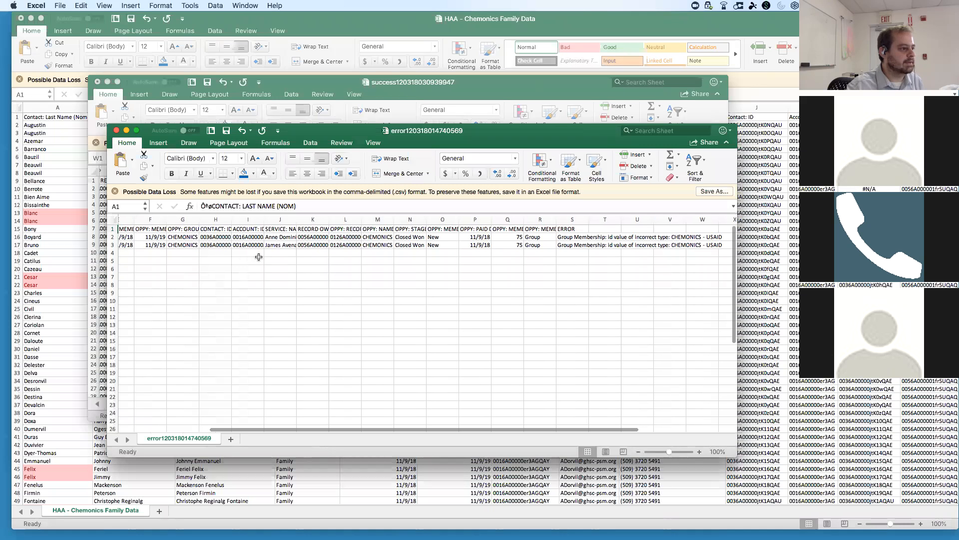
pyautogui.click(564, 229)
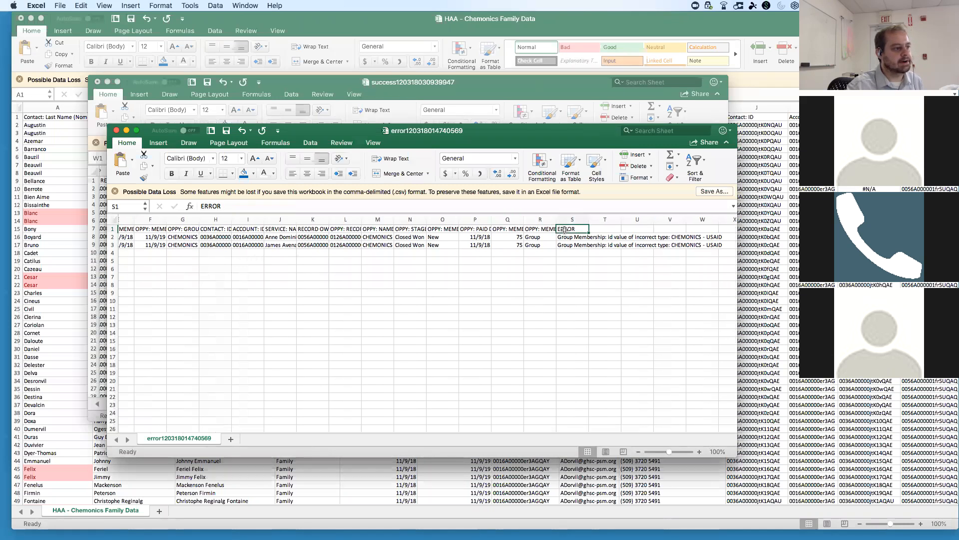
pyautogui.click(563, 238)
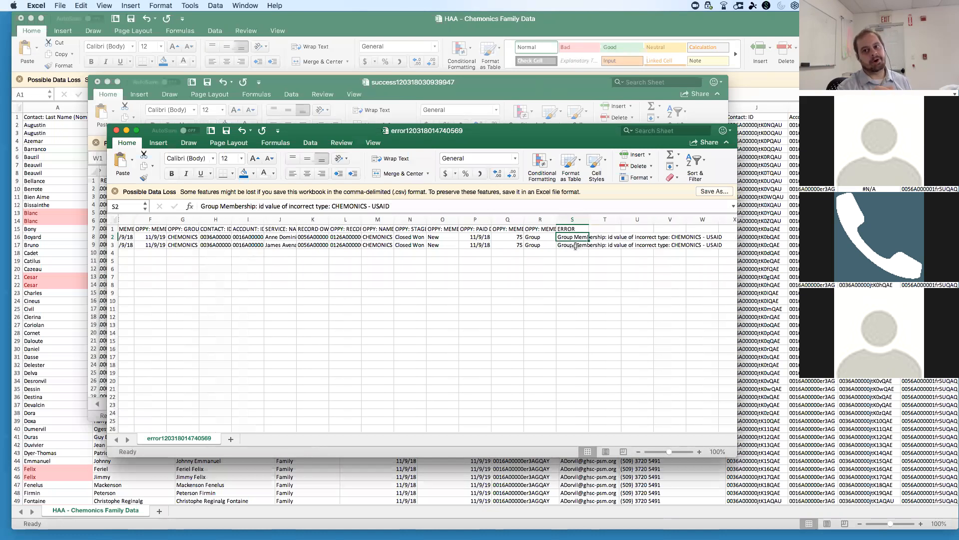
pyautogui.hscroll(2, 482, 236)
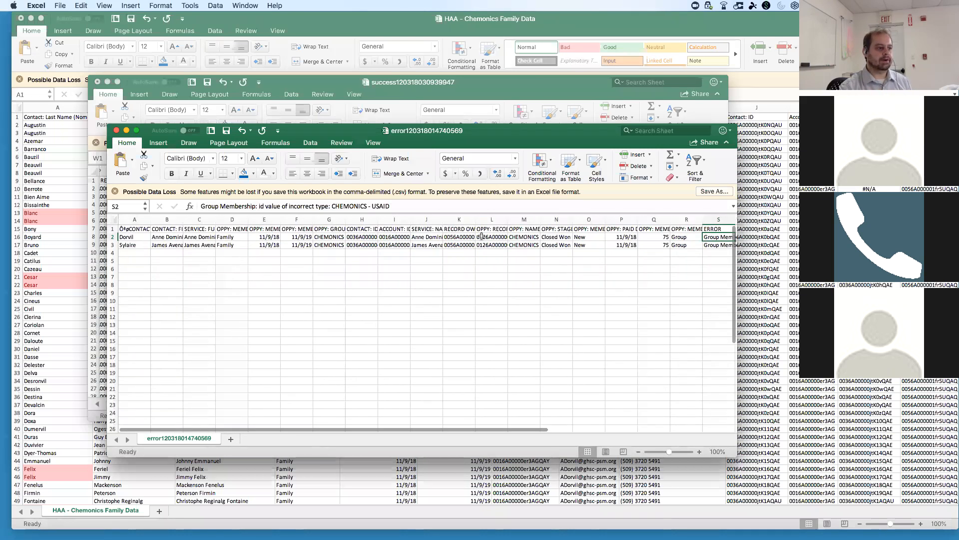
pyautogui.hscroll(1, 481, 236)
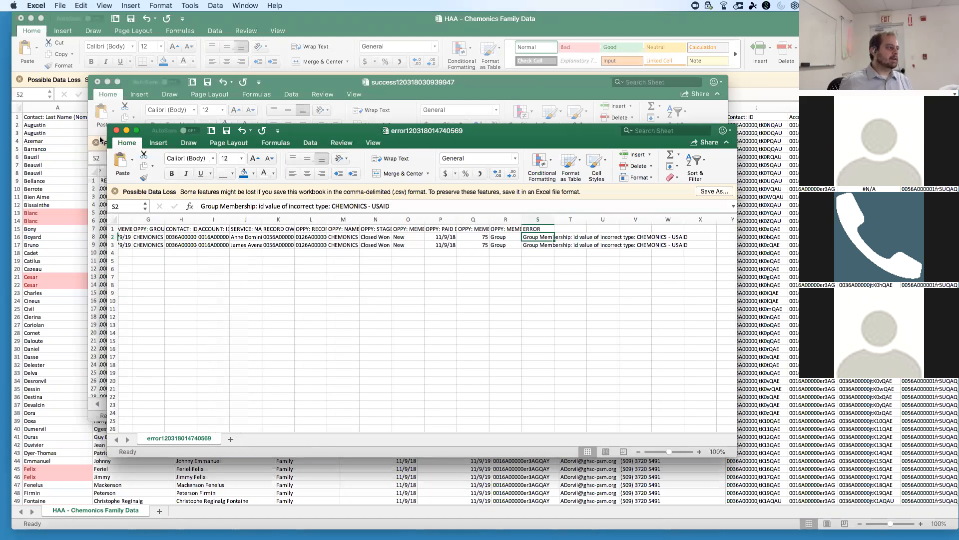
# Close the error, success and HAA - Chemonics Family Data files without saving changes, and minimize the MCA use cases workbook.
pyautogui.click(116, 131)
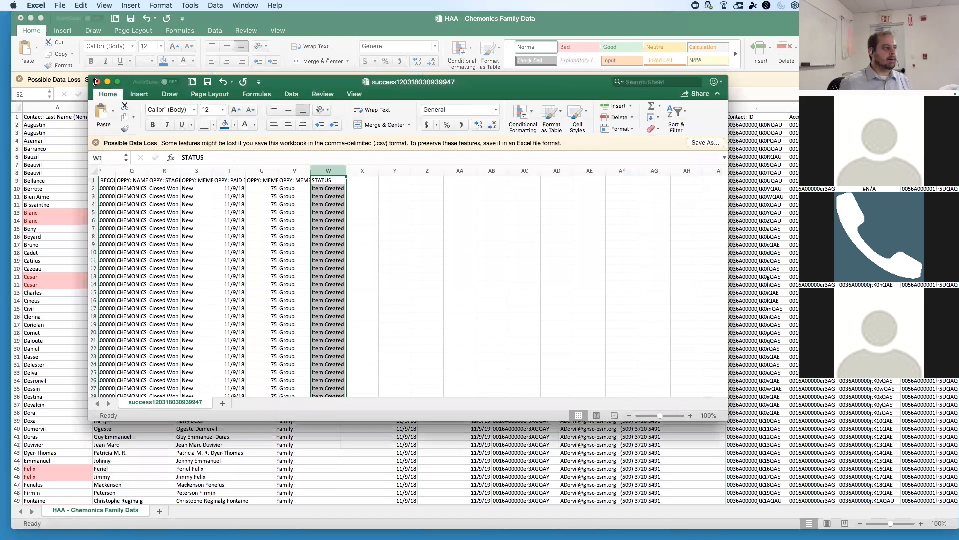
pyautogui.click(97, 82)
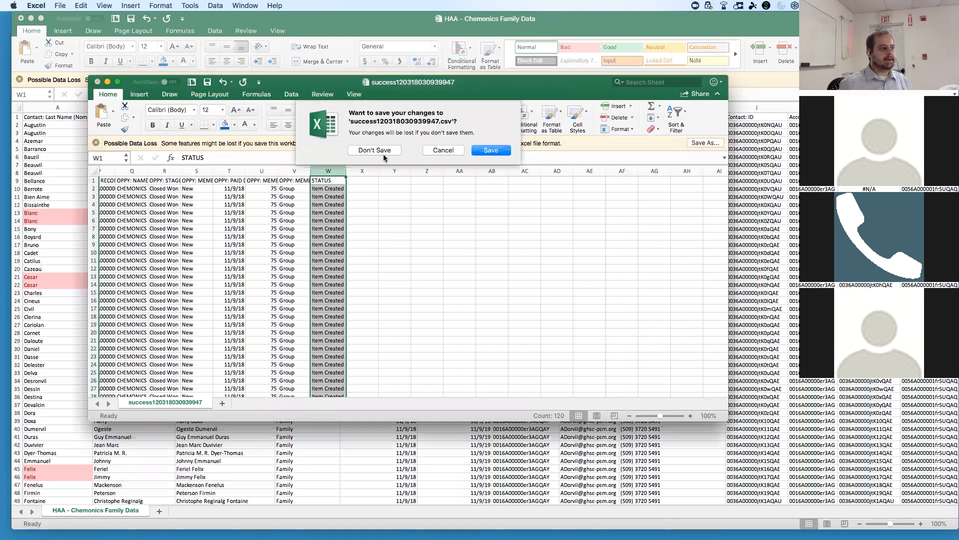
pyautogui.click(383, 151)
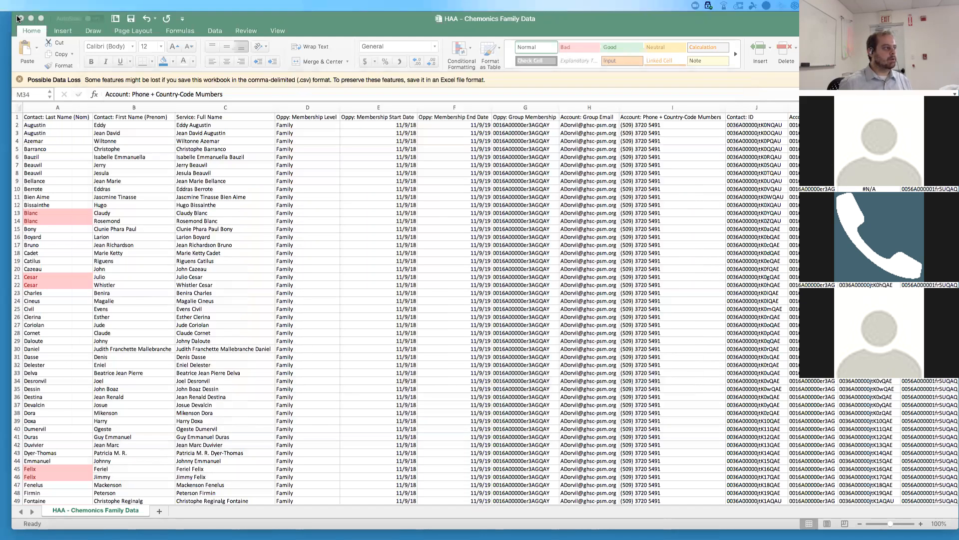
pyautogui.click(21, 19)
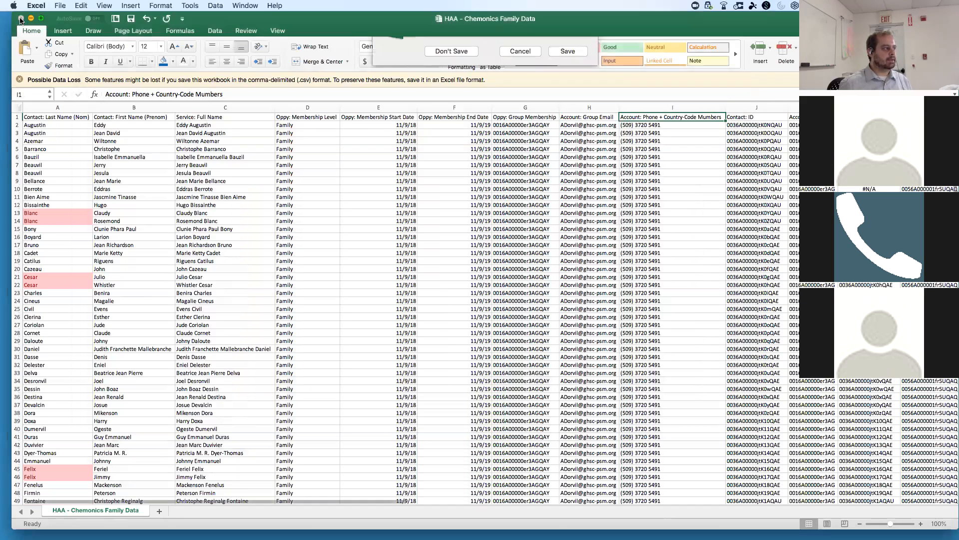
pyautogui.click(460, 89)
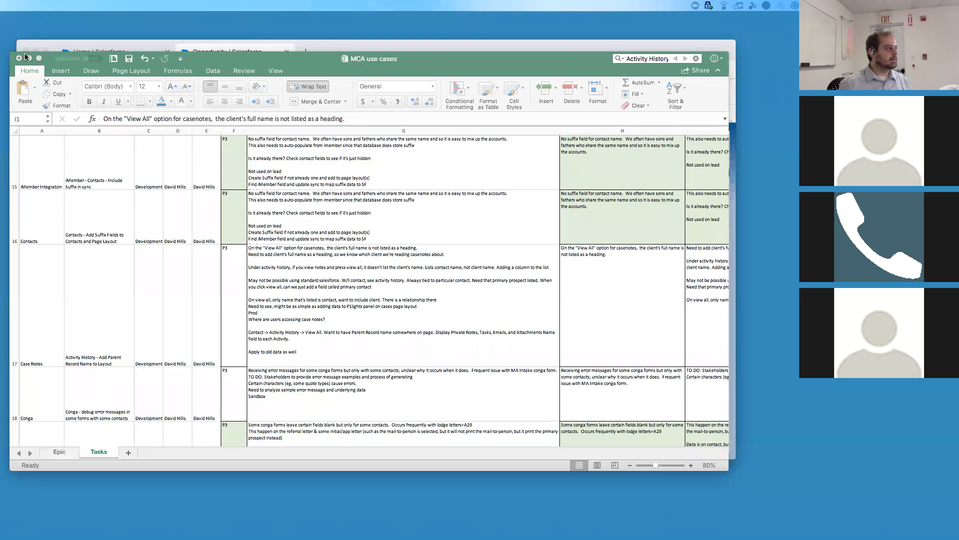
pyautogui.click(29, 58)
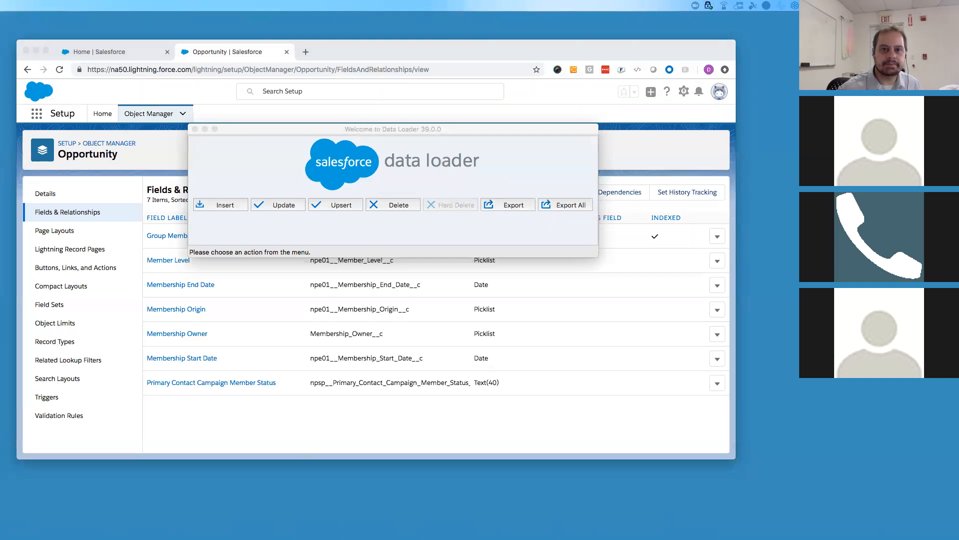
# Bring up the Chemonics File Members workbook and add a Full Name header in cell I1 of the Individual Plan sheet.
pyautogui.moveTo(109, 62); pyautogui.dragTo(198, 90)
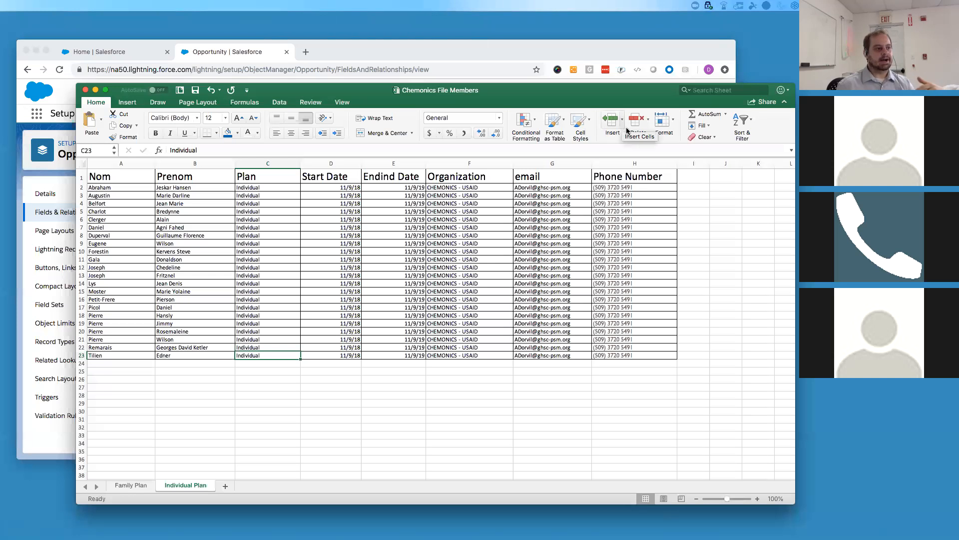
pyautogui.click(694, 177)
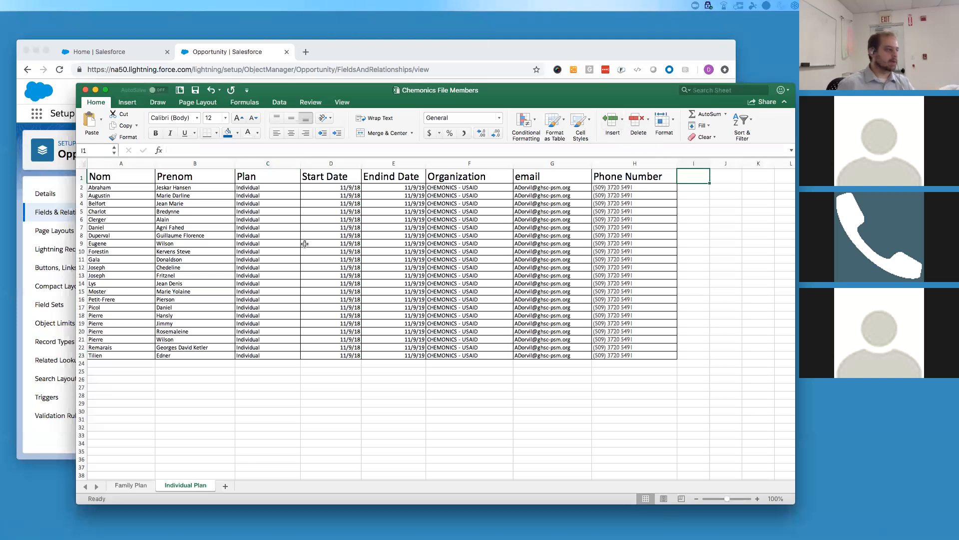
pyautogui.write('Fu')
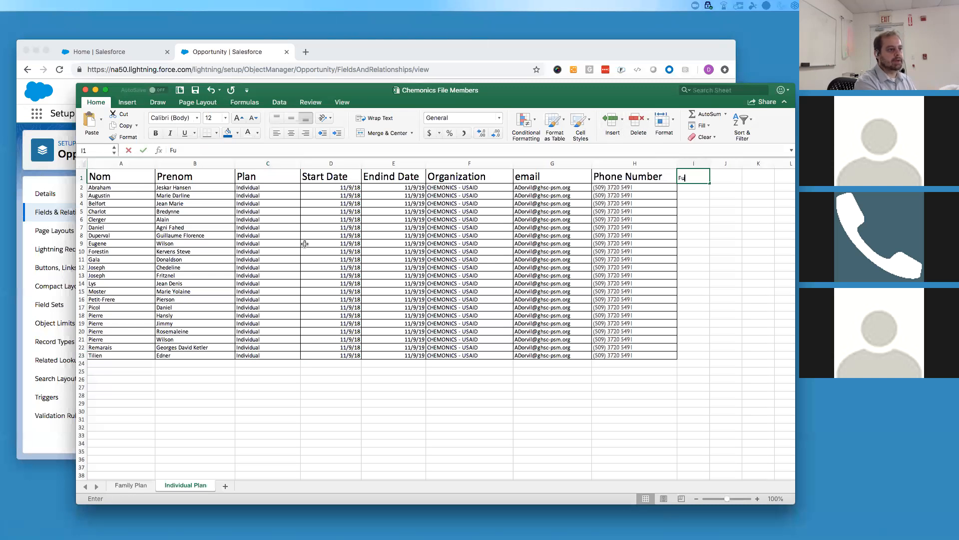
pyautogui.write('ll Name')
pyautogui.press('Return')
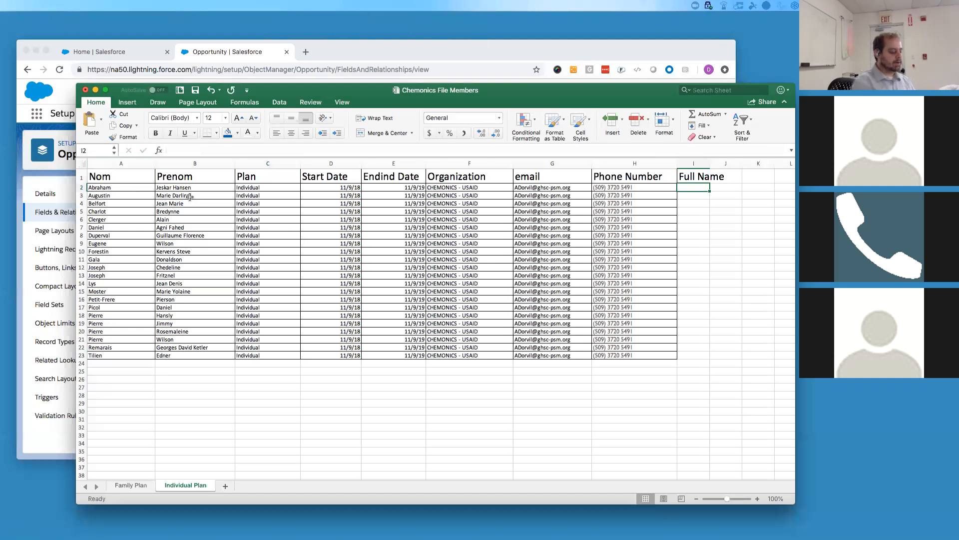
# Enter the formula =CONCATENATE(B2, " ", A2) in cell I2 to join first and last name with a space.
pyautogui.click(188, 188)
pyautogui.click(690, 188)
pyautogui.write('=Con')
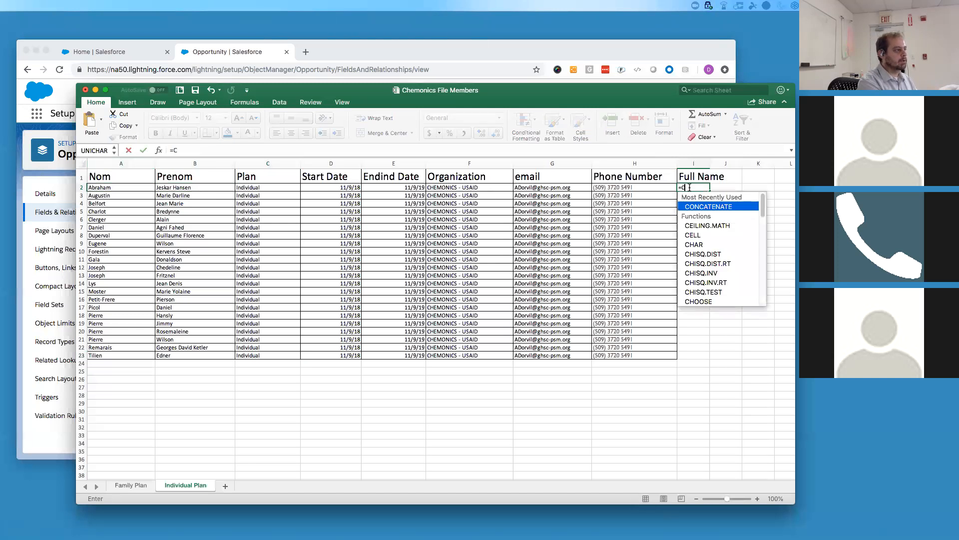
pyautogui.doubleClick(739, 207)
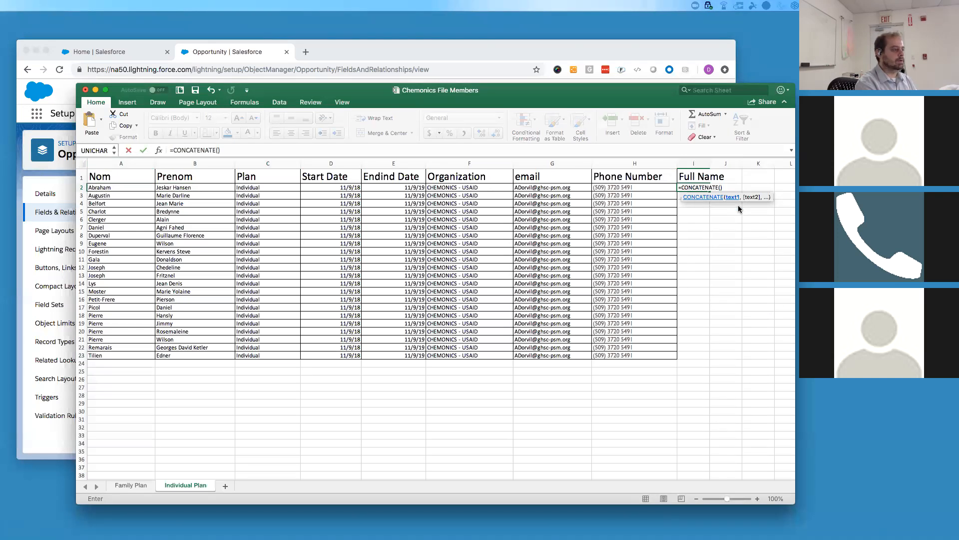
pyautogui.write('B2')
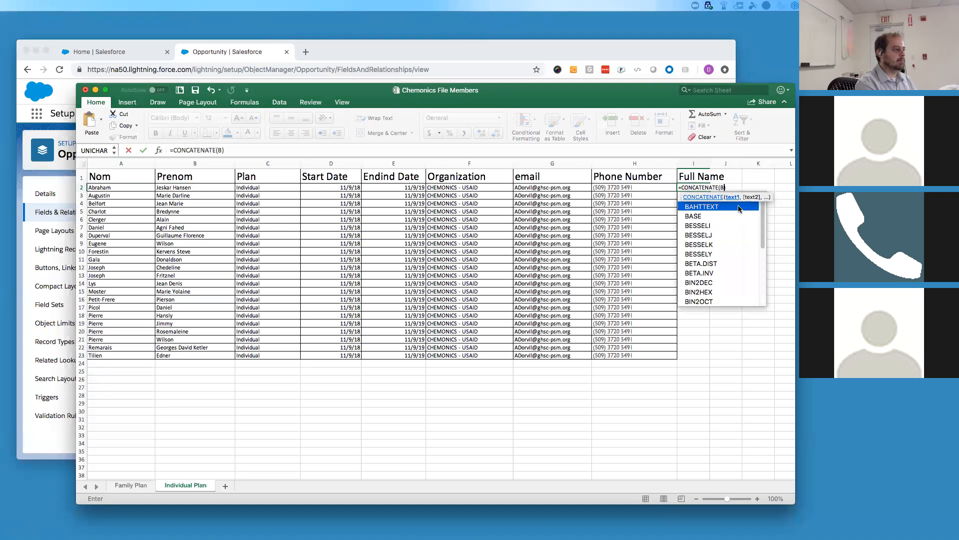
pyautogui.write(', " "')
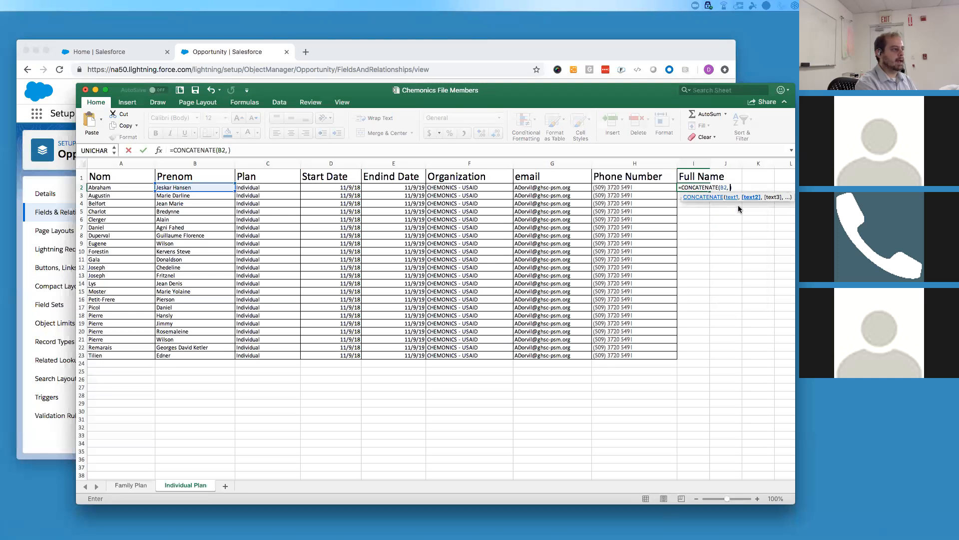
pyautogui.write(', ')
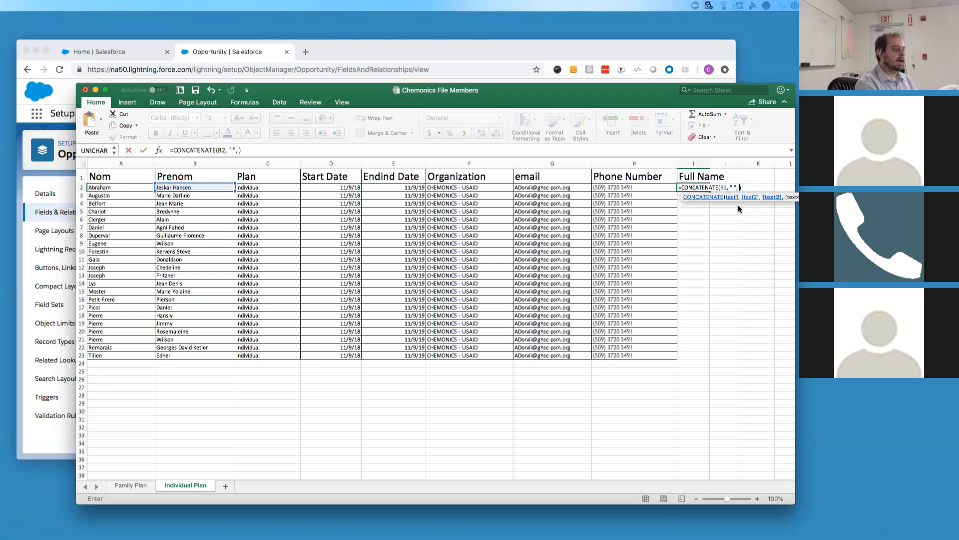
pyautogui.write('A2')
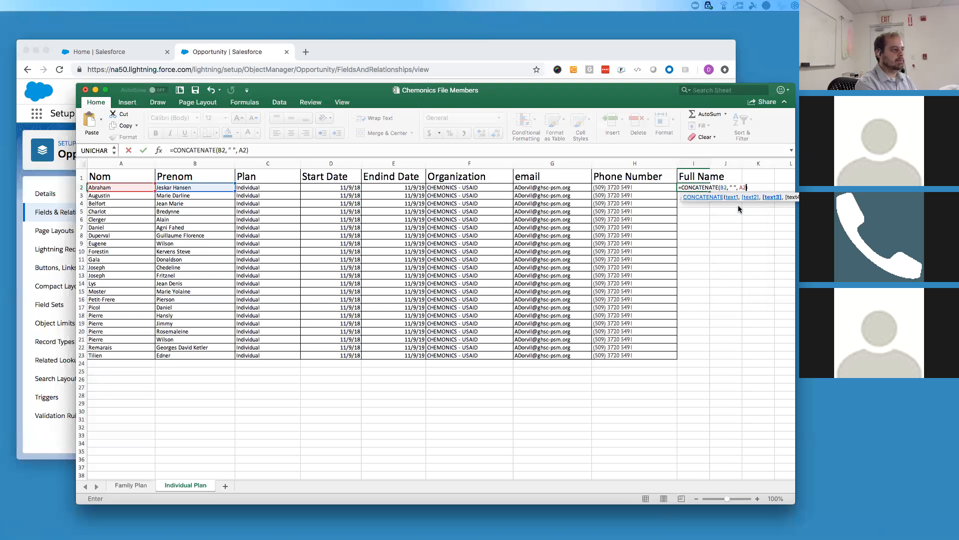
pyautogui.press('Return')
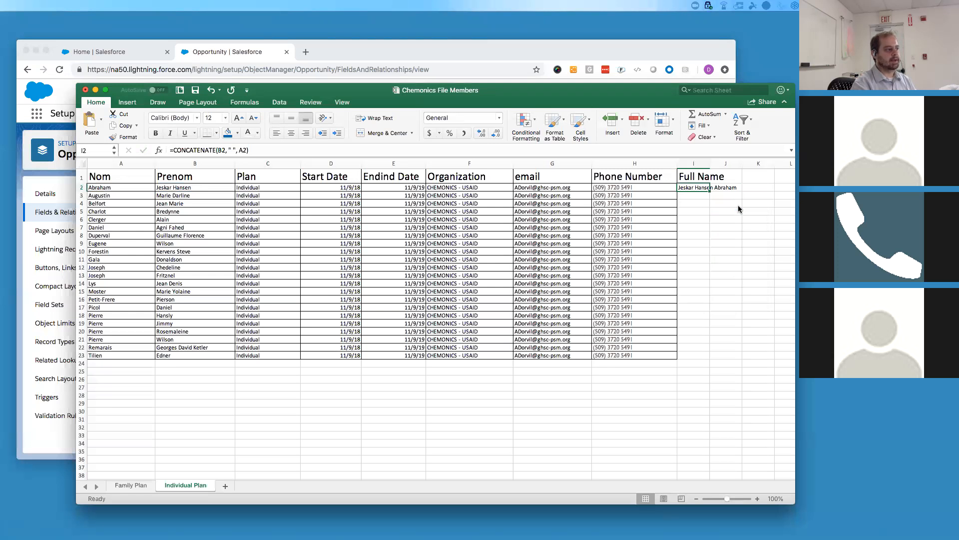
# Copy the full-name formula from I2 into I3:I23 and widen column I to fit the names.
pyautogui.press('super+c')
pyautogui.press('Down')
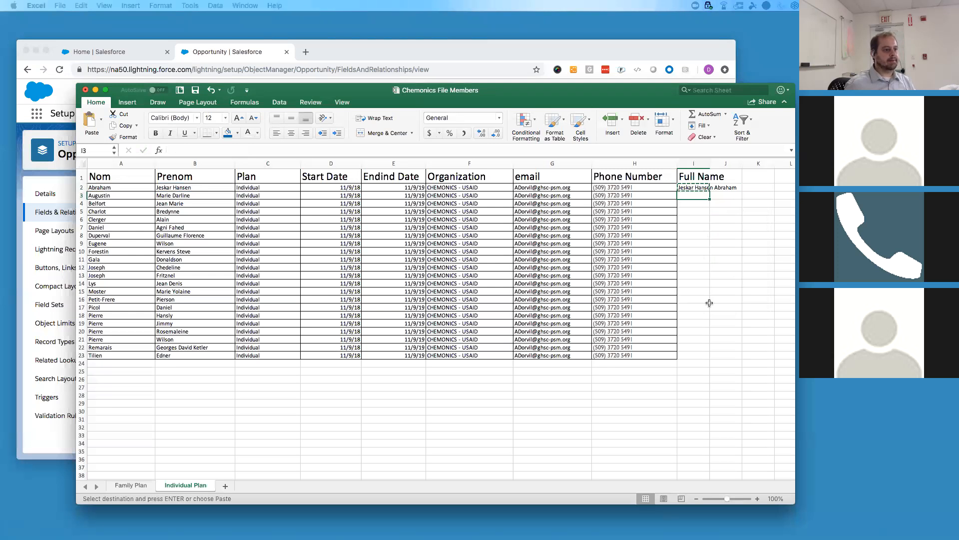
pyautogui.keyDown('shift'); pyautogui.click(695, 354); pyautogui.keyUp('shift')
pyautogui.press('super+v')
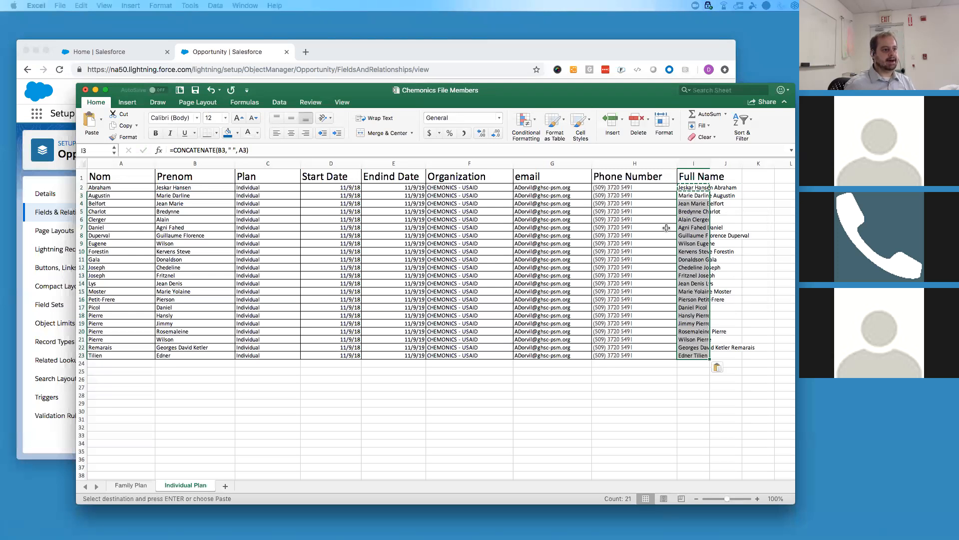
pyautogui.doubleClick(710, 163)
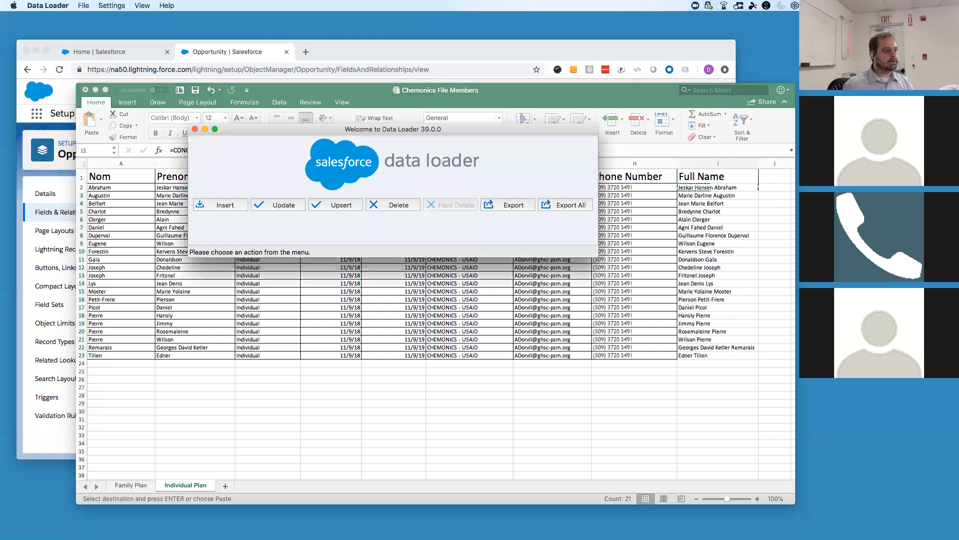
# Switch to Data Loader, start an Export and select Contact (Contact) as the Salesforce object.
pyautogui.click(499, 207)
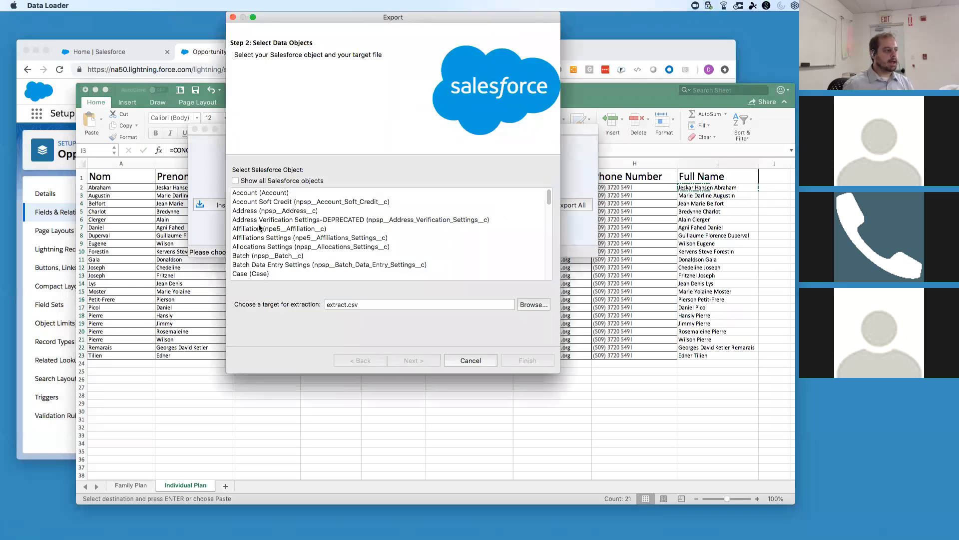
pyautogui.scroll(-2, 267, 244)
pyautogui.scroll(-2, 257, 264)
pyautogui.click(254, 251)
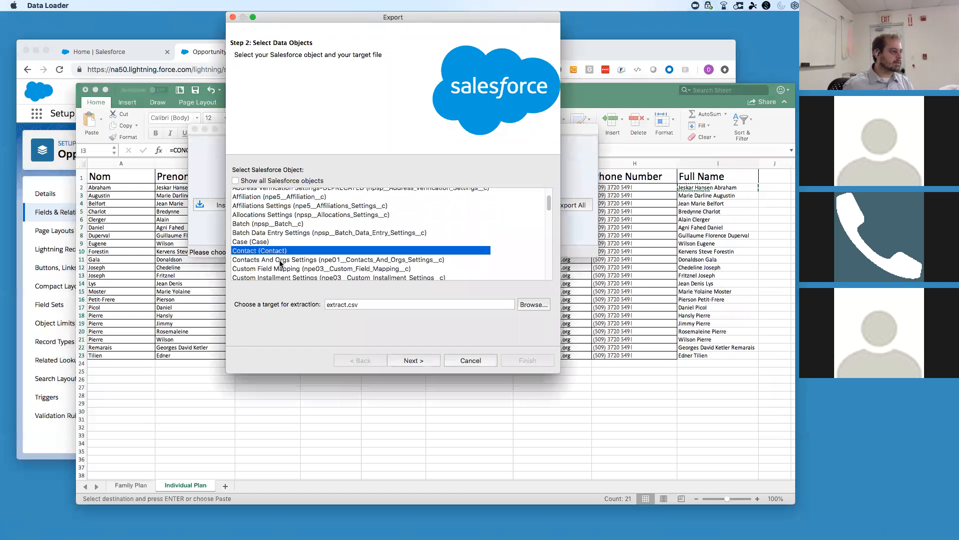
# Set the extraction target to HAA Contact extract.csv on the Desktop and continue to the query editing step.
pyautogui.click(532, 306)
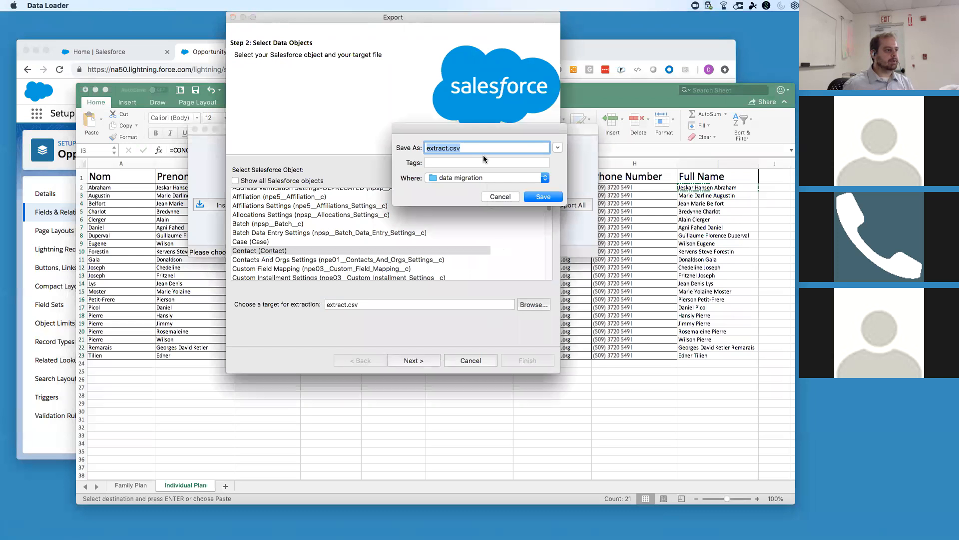
pyautogui.press('Left')
pyautogui.write('Contact')
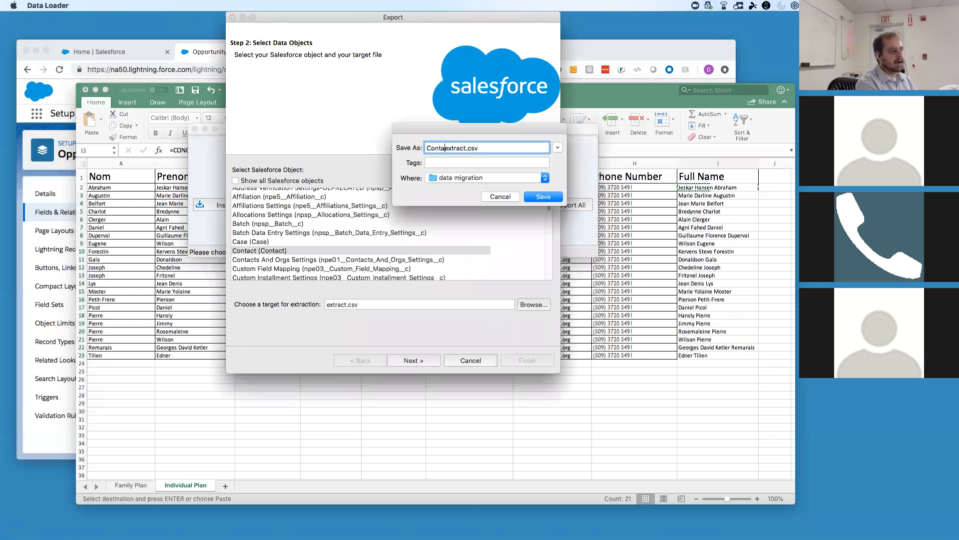
pyautogui.click(427, 147)
pyautogui.write('HAA')
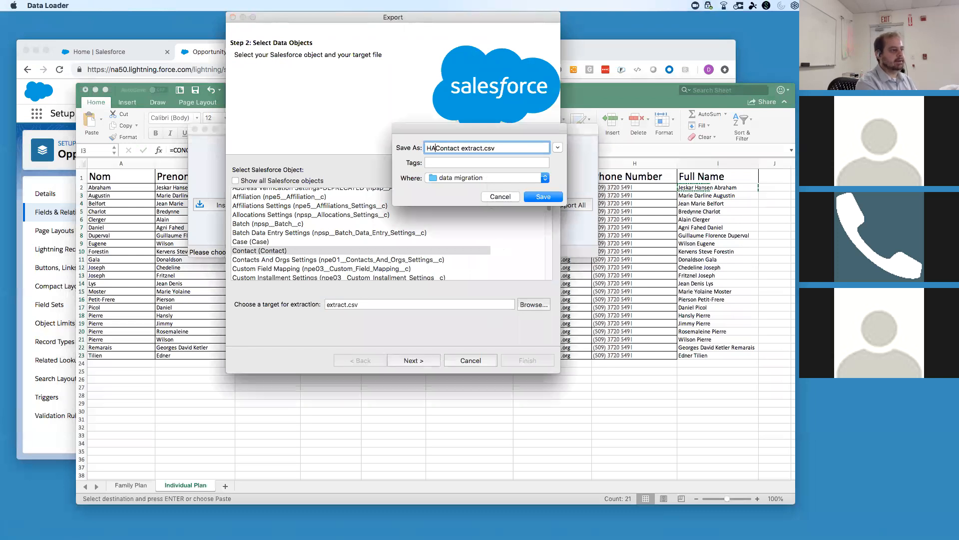
pyautogui.click(452, 177)
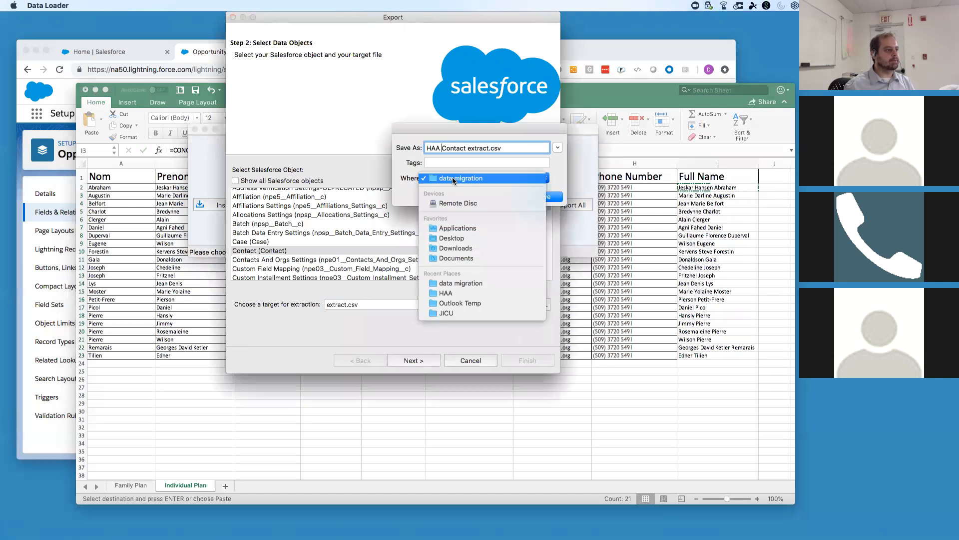
pyautogui.click(452, 237)
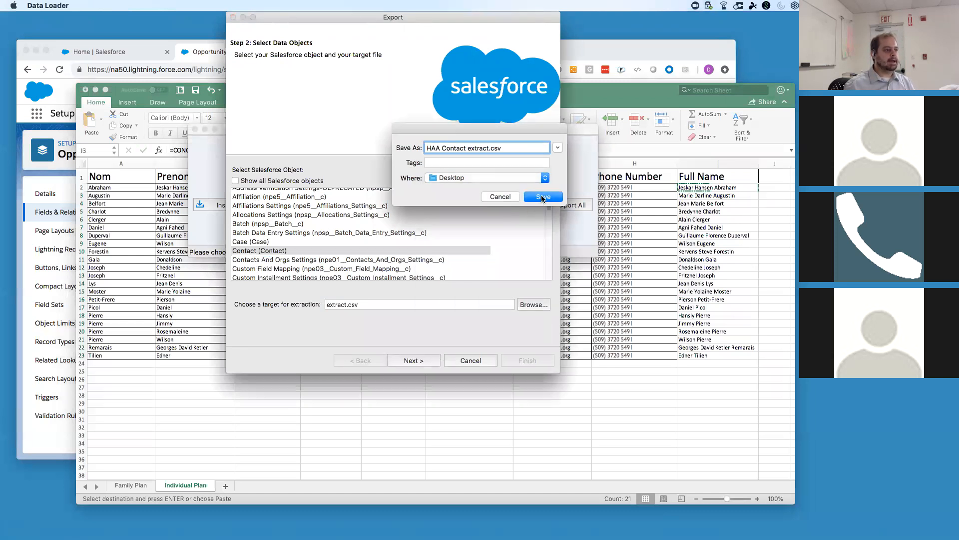
pyautogui.click(543, 198)
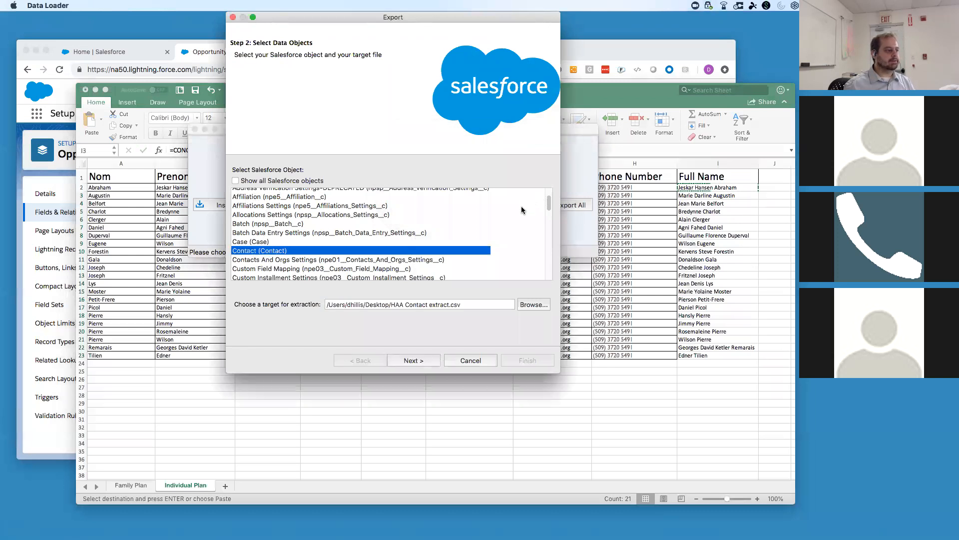
pyautogui.click(415, 360)
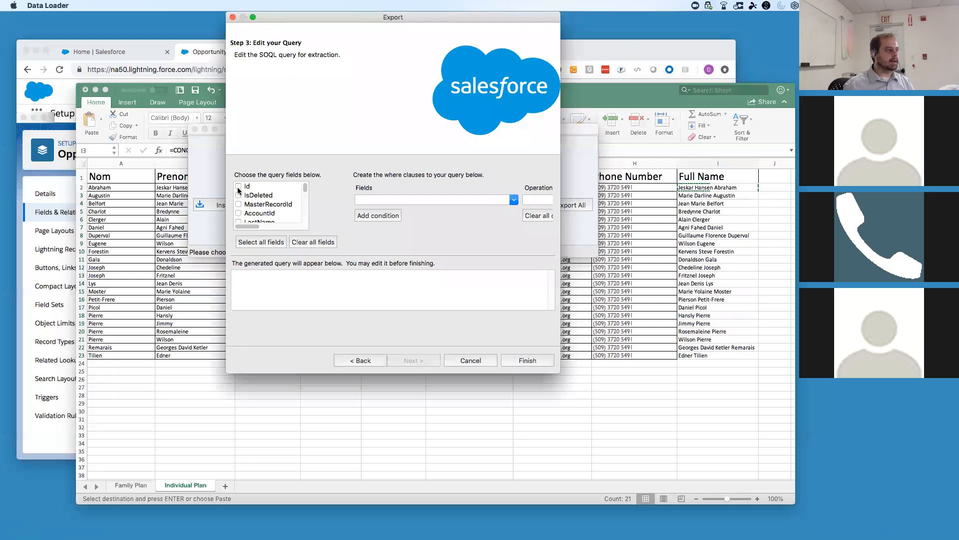
# Include the Id and Full_Name__c fields in the Contact extraction query.
pyautogui.click(237, 186)
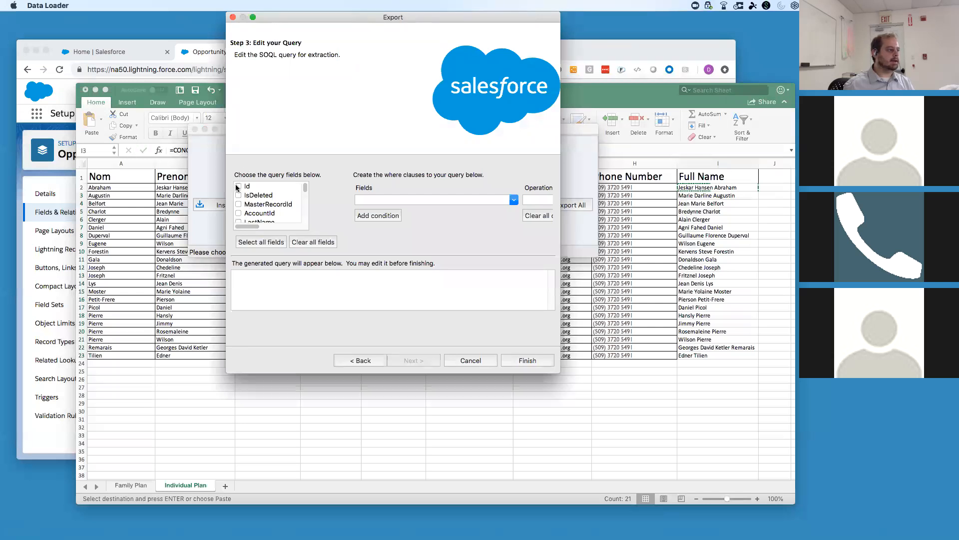
pyautogui.scroll(-1, 252, 195)
pyautogui.scroll(-5, 259, 197)
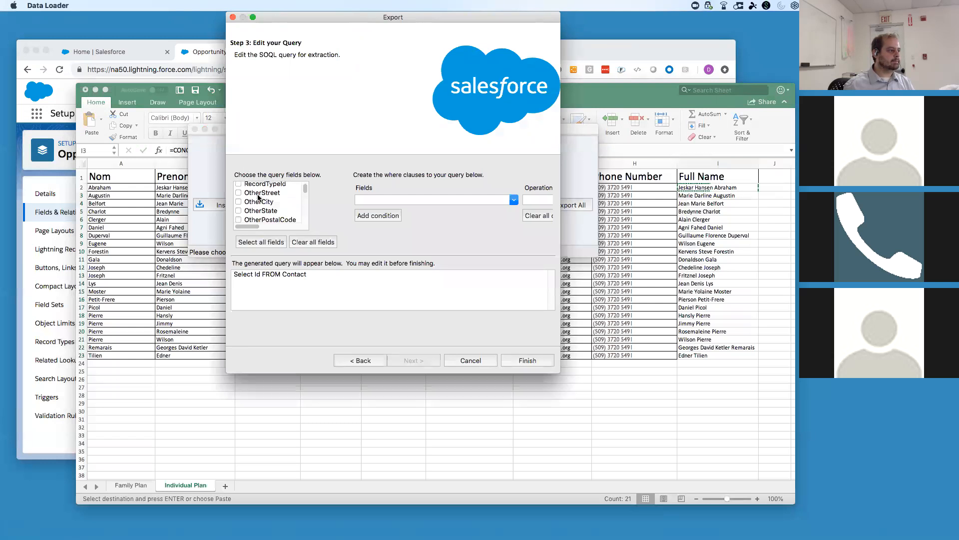
pyautogui.scroll(-10, 258, 198)
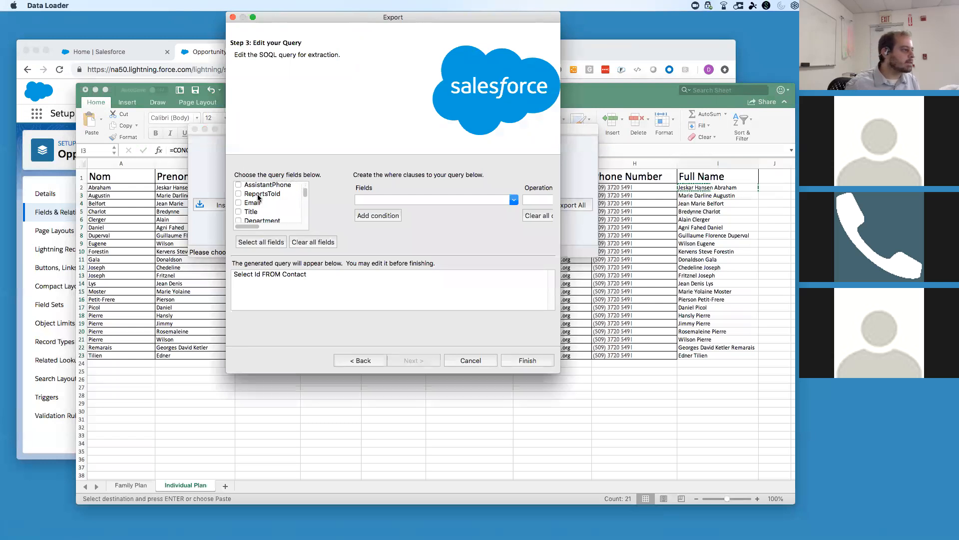
pyautogui.scroll(15, 259, 198)
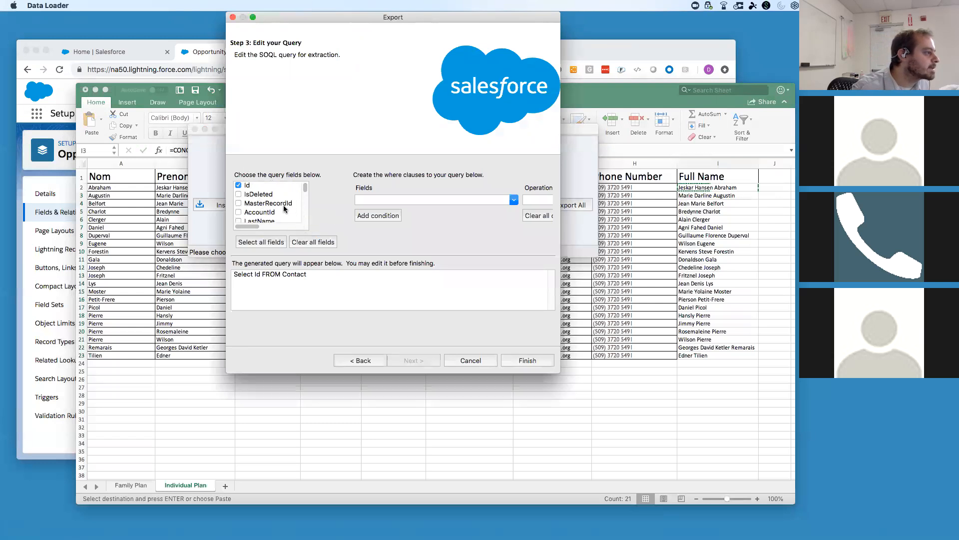
pyautogui.scroll(-3, 284, 209)
pyautogui.scroll(2, 285, 209)
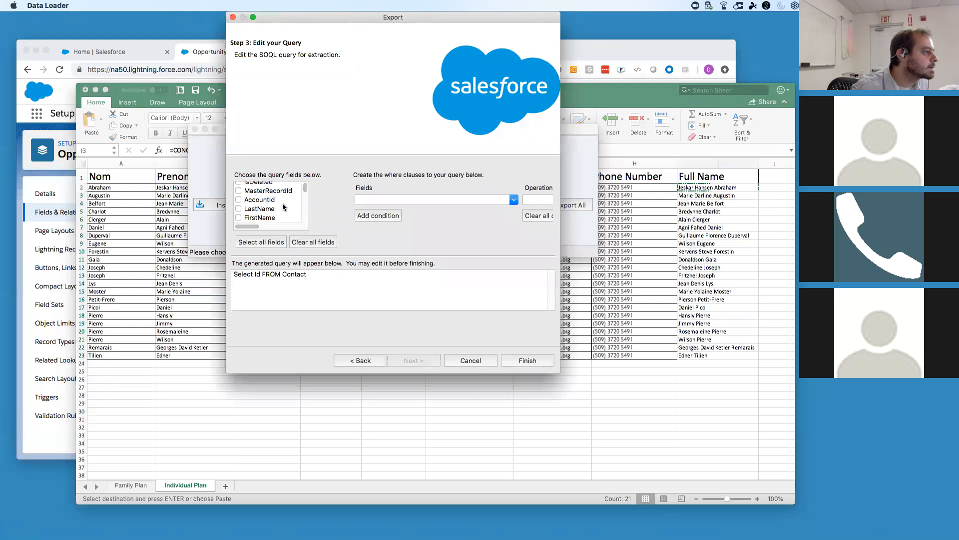
pyautogui.scroll(2, 283, 207)
pyautogui.scroll(-4, 283, 207)
pyautogui.scroll(-5, 282, 206)
pyautogui.scroll(2, 283, 207)
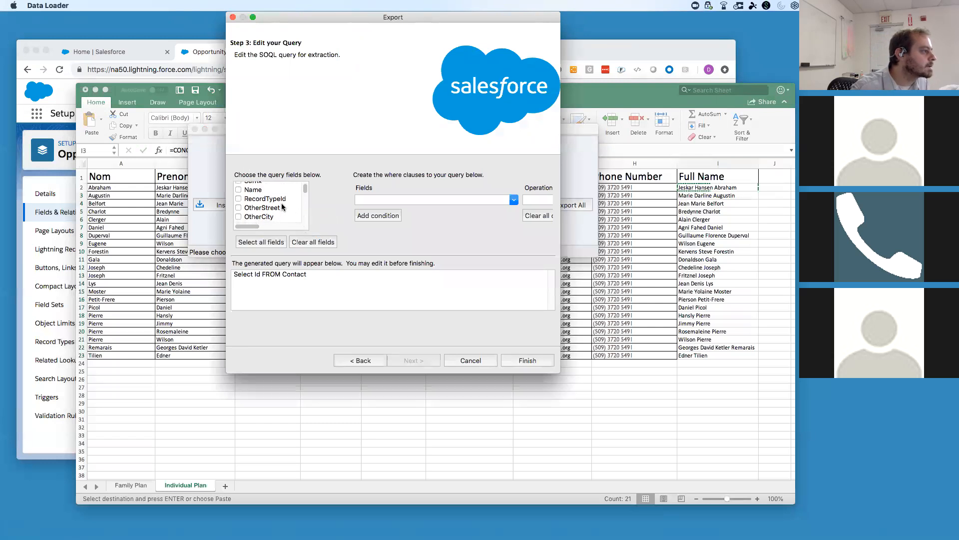
pyautogui.scroll(2, 282, 207)
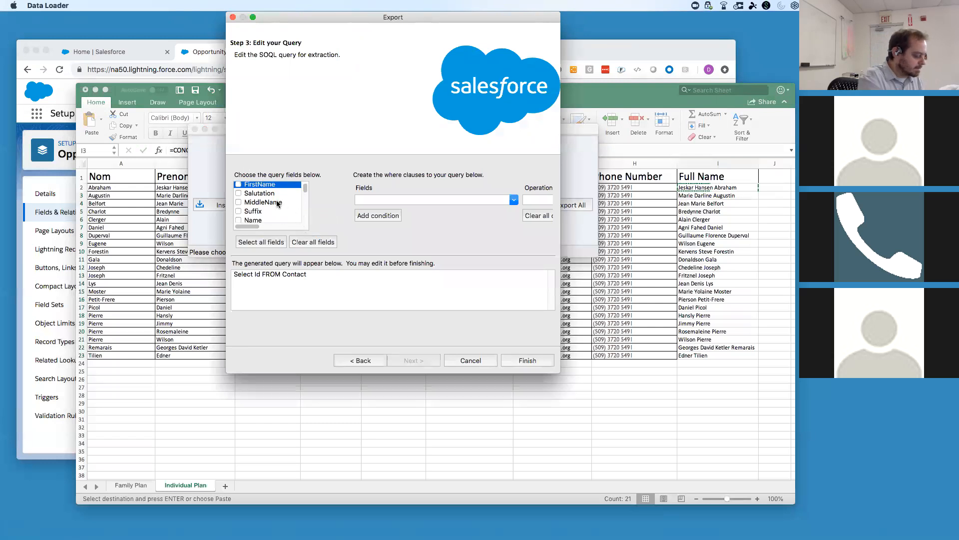
pyautogui.write('full')
pyautogui.click(238, 218)
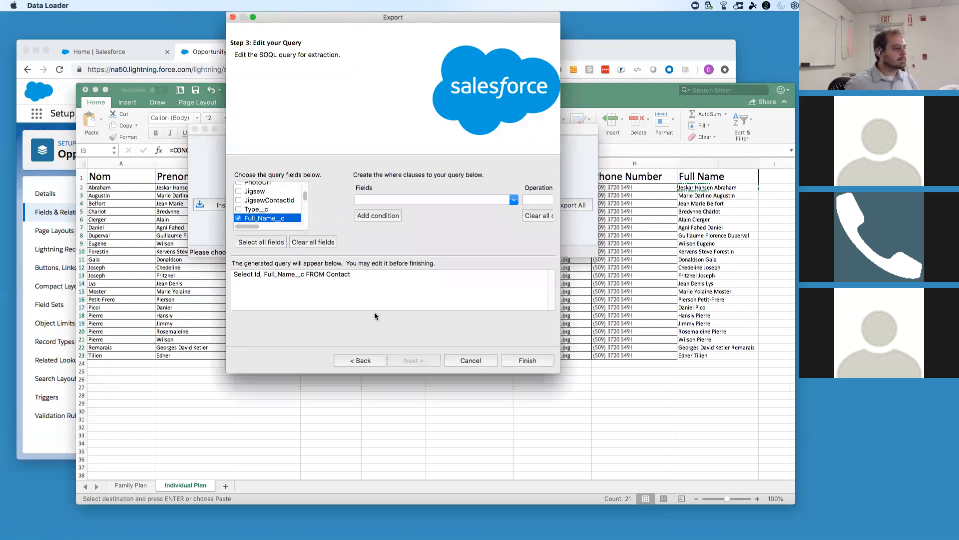
# Fill in a where clause with the field Department, the operation equals and the value "some valye".
pyautogui.click(508, 199)
pyautogui.click(512, 199)
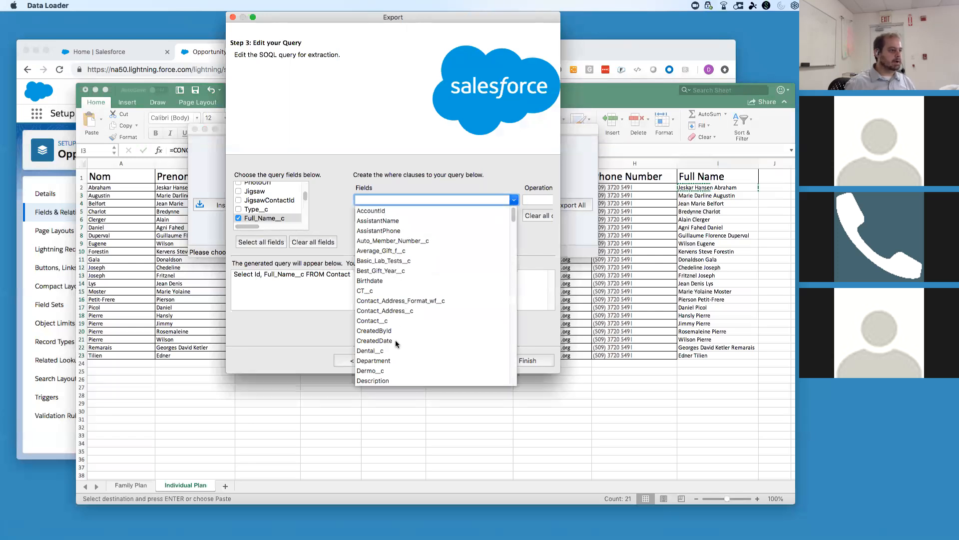
pyautogui.scroll(-2, 394, 341)
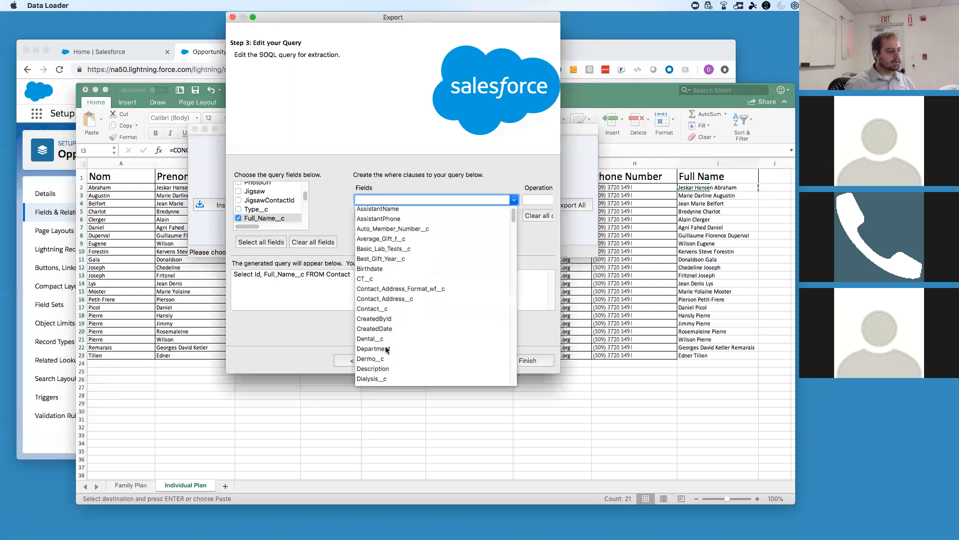
pyautogui.click(389, 349)
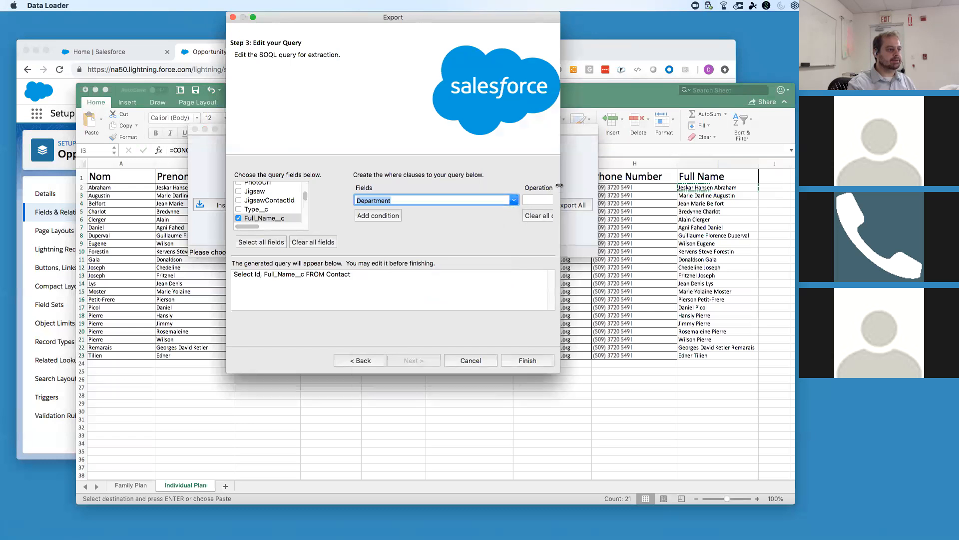
pyautogui.moveTo(559, 183); pyautogui.dragTo(804, 182)
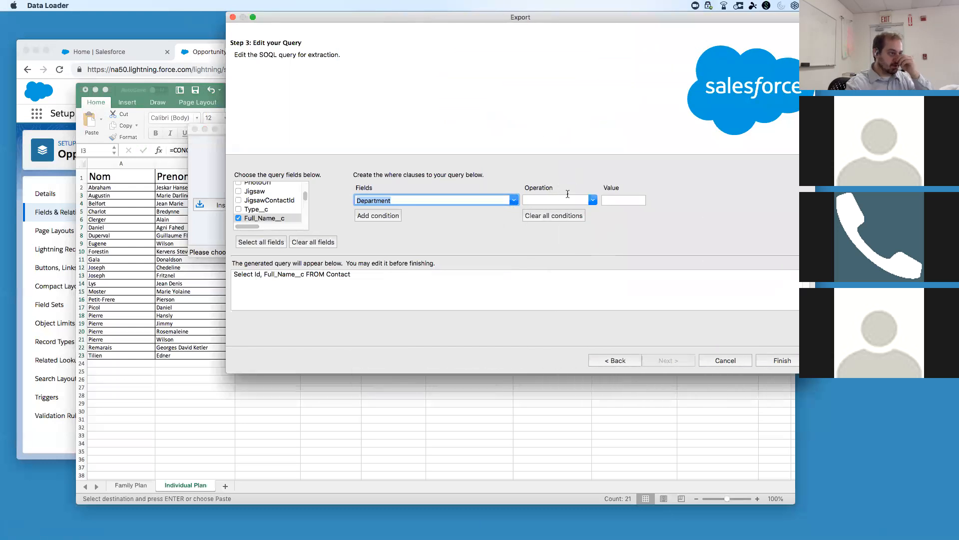
pyautogui.click(587, 198)
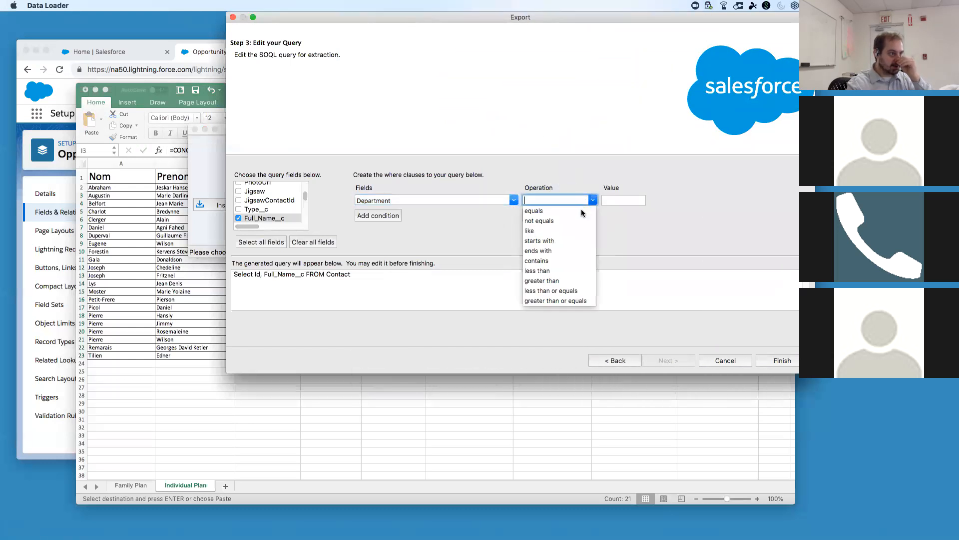
pyautogui.click(580, 210)
pyautogui.click(614, 198)
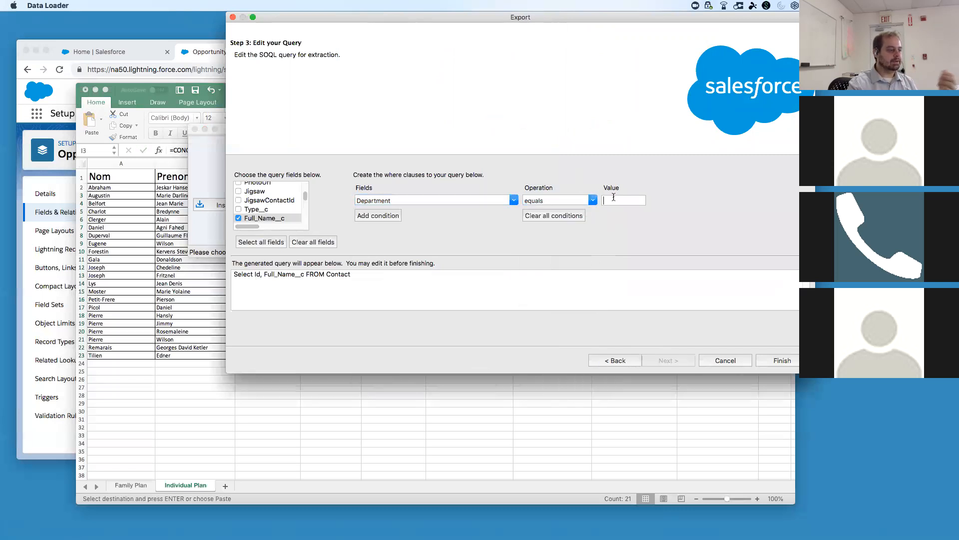
pyautogui.write('some')
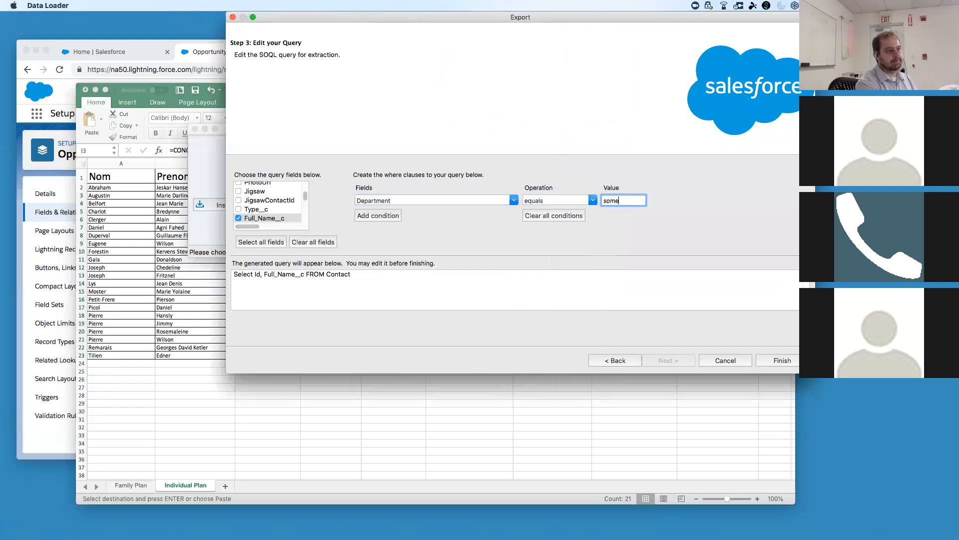
pyautogui.write(' valye')
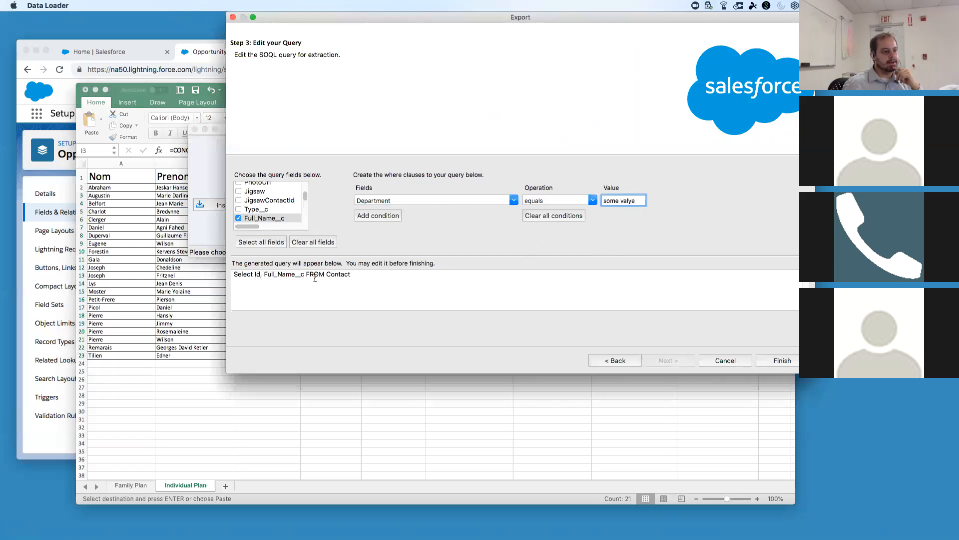
# Run the Contact extraction, close its completion message, and switch to Excel, dismissing the duplicate workbook name alert.
pyautogui.click(775, 361)
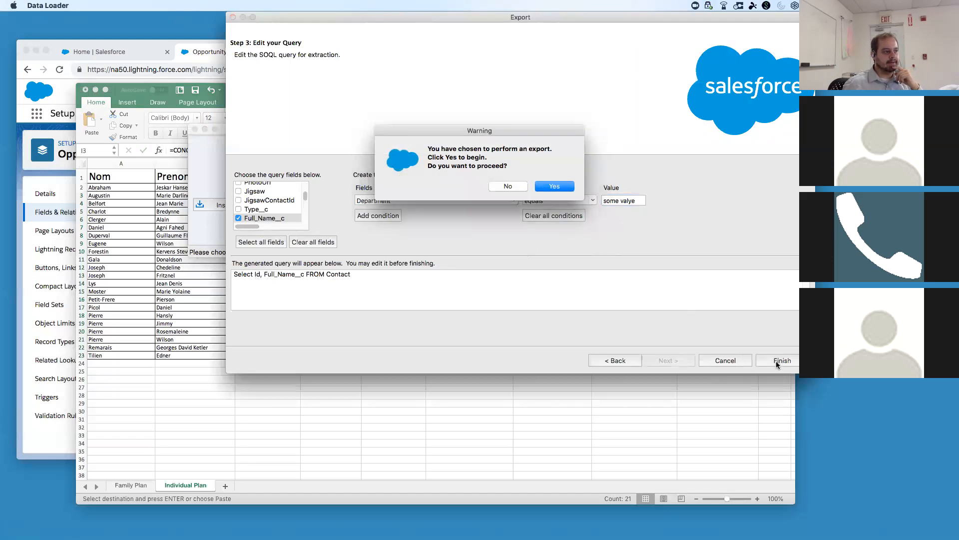
pyautogui.click(569, 189)
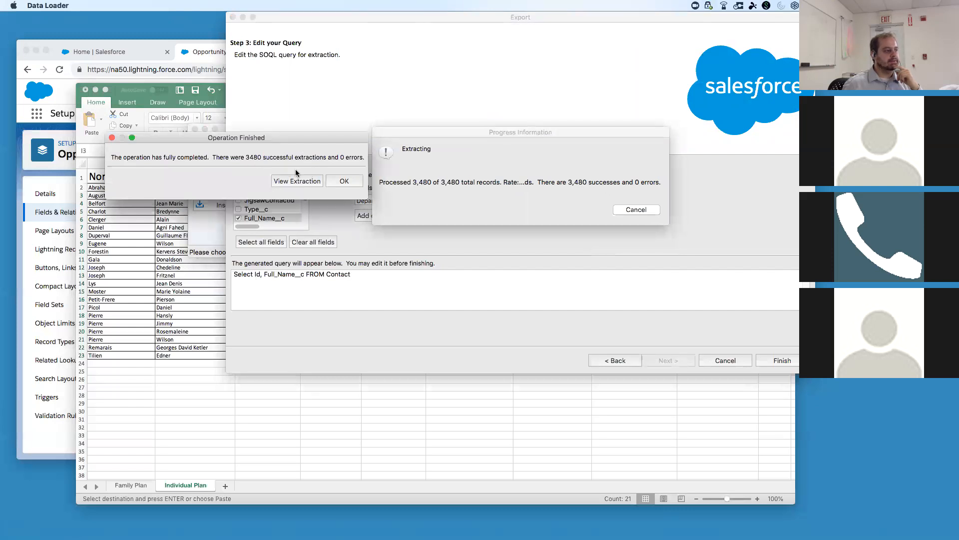
pyautogui.click(337, 182)
pyautogui.press('super+Tab')
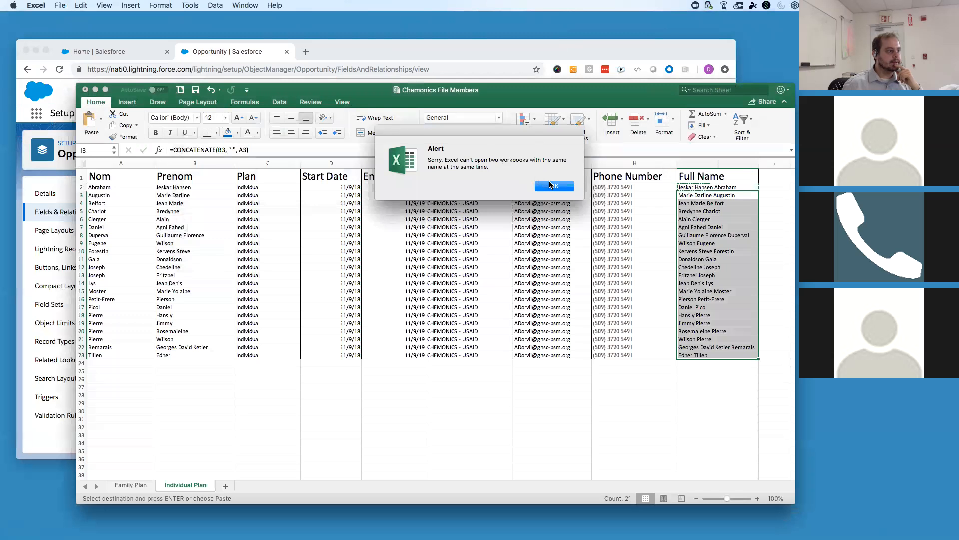
pyautogui.click(551, 185)
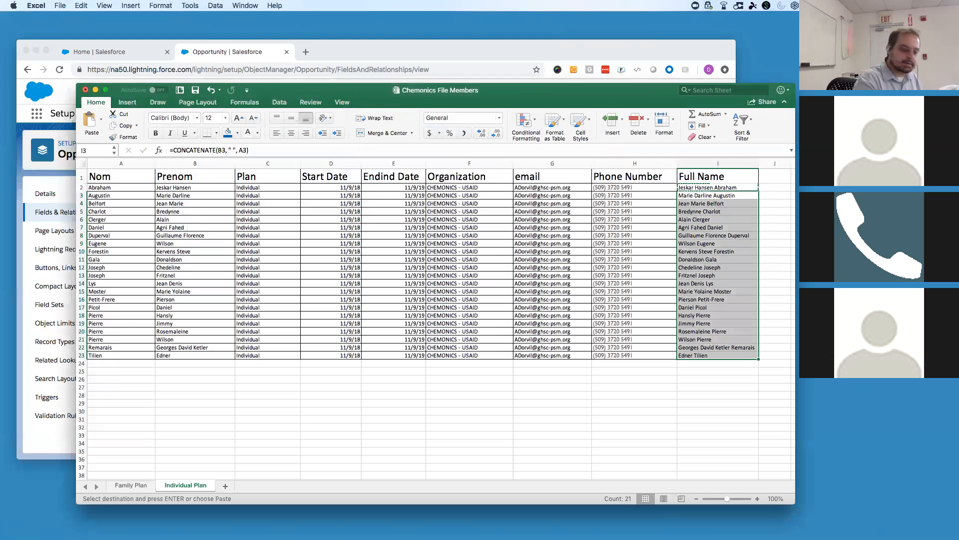
# Enter New in cell H3 of the Individual Plan sheet and switch to the New HAA Contact extract workbook.
pyautogui.press('Left')
pyautogui.write('New')
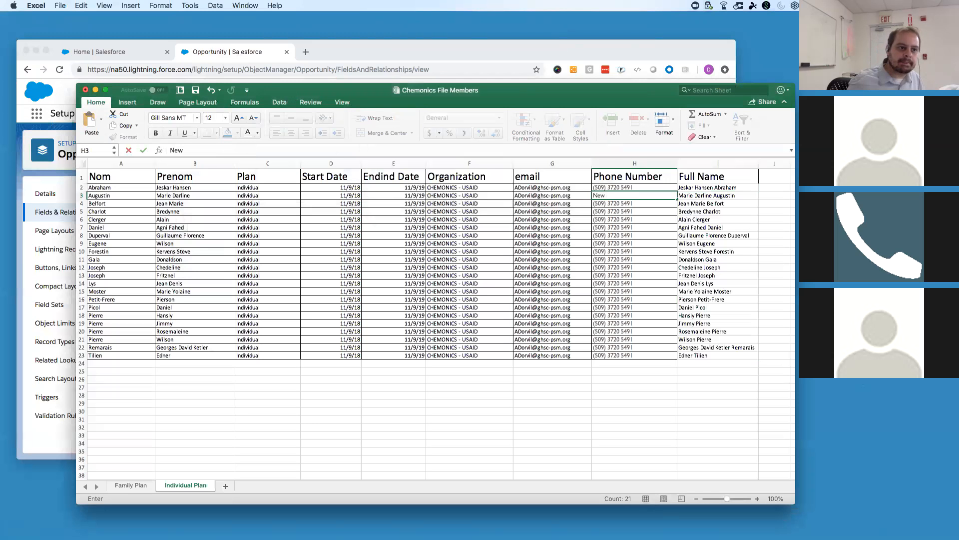
pyautogui.press('super+Tab')
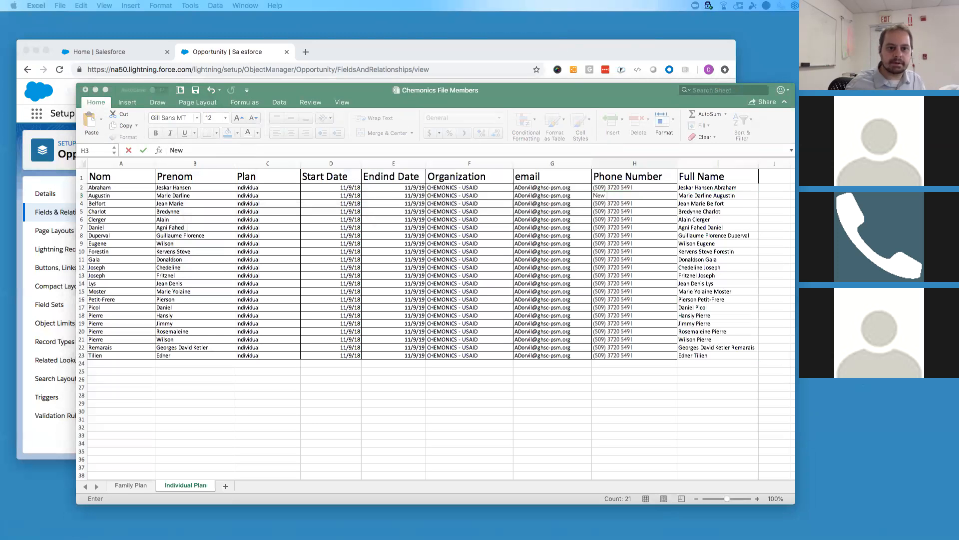
pyautogui.press('super+Tab')
pyautogui.press('Escape')
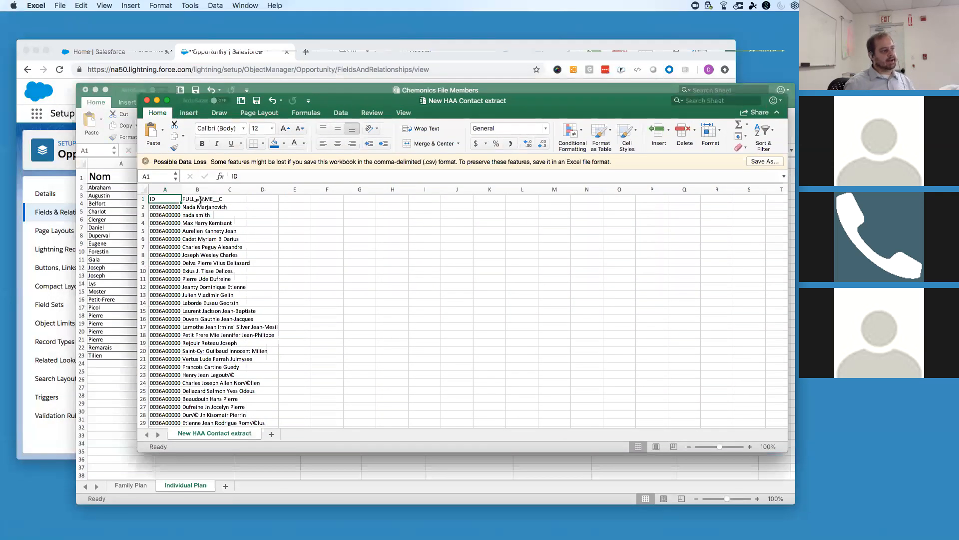
# Move the ID column behind FULL_NAME__C in the extract and delete the emptied column A.
pyautogui.click(164, 189)
pyautogui.press('super+c')
pyautogui.click(227, 198)
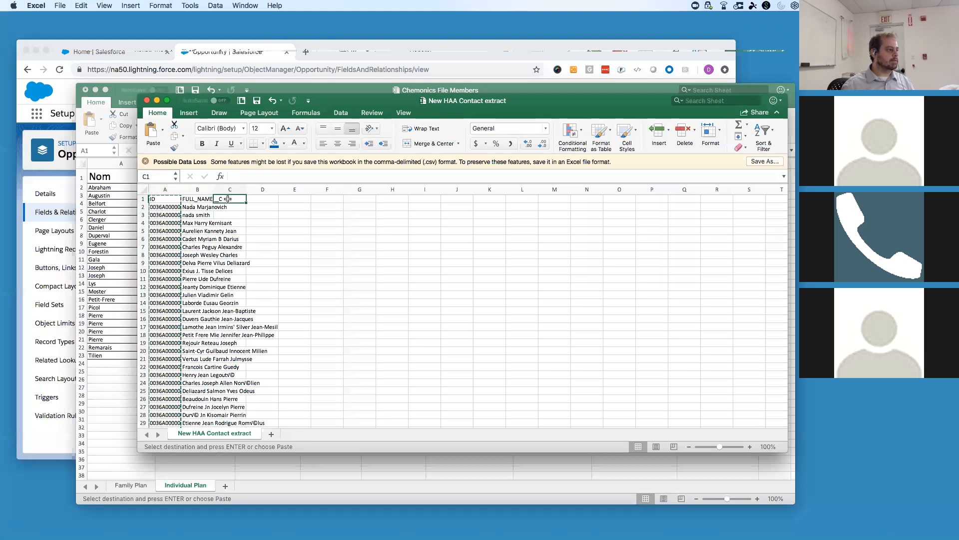
pyautogui.press('Return')
pyautogui.click(164, 190)
pyautogui.press('Delete')
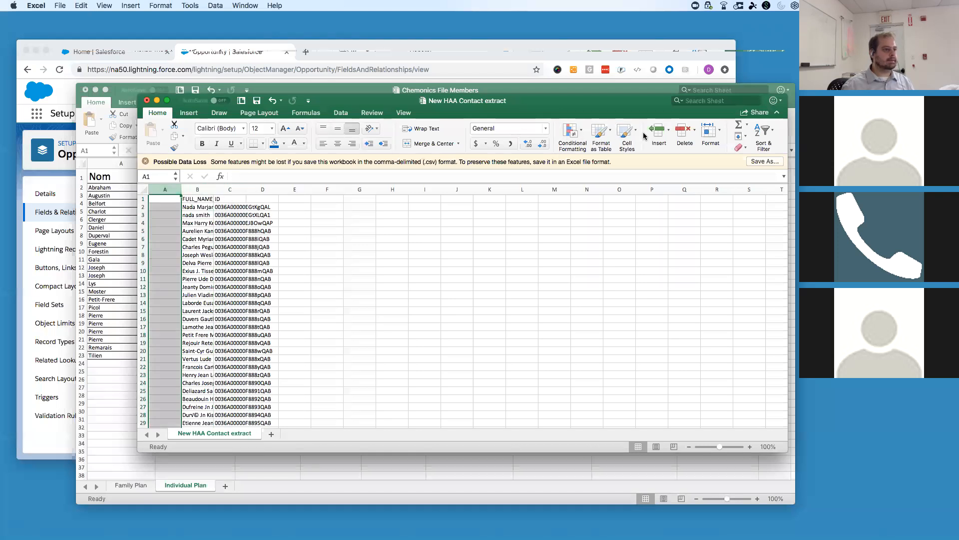
pyautogui.click(685, 133)
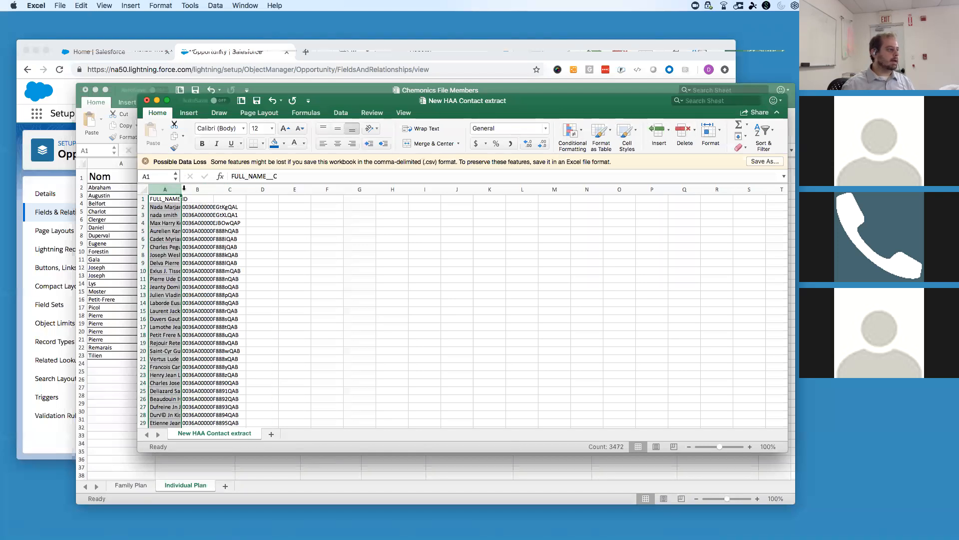
# Copy the whole extract into a new sheet of the Chemonics File Members workbook and fit the column widths to their contents.
pyautogui.click(144, 189)
pyautogui.press('super+c')
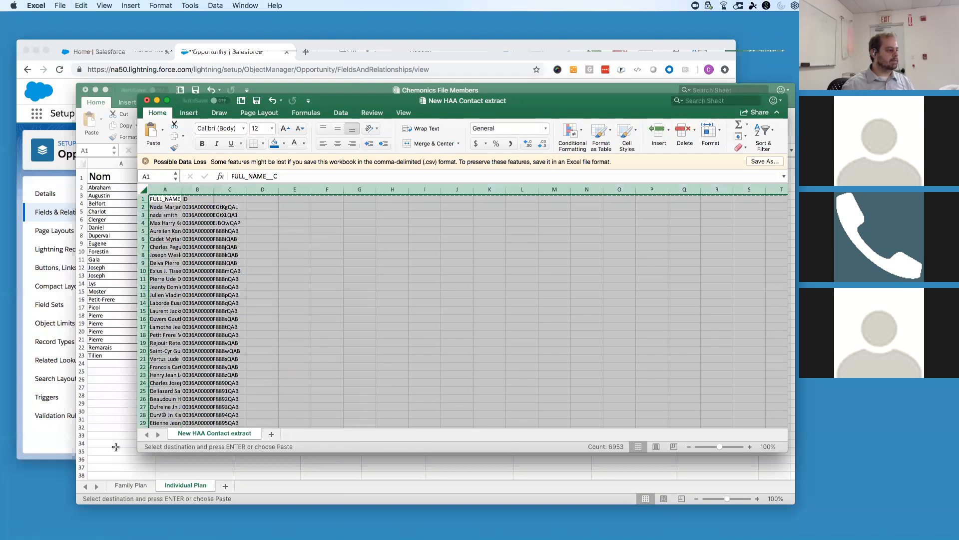
pyautogui.click(116, 447)
pyautogui.click(226, 486)
pyautogui.press('super+v')
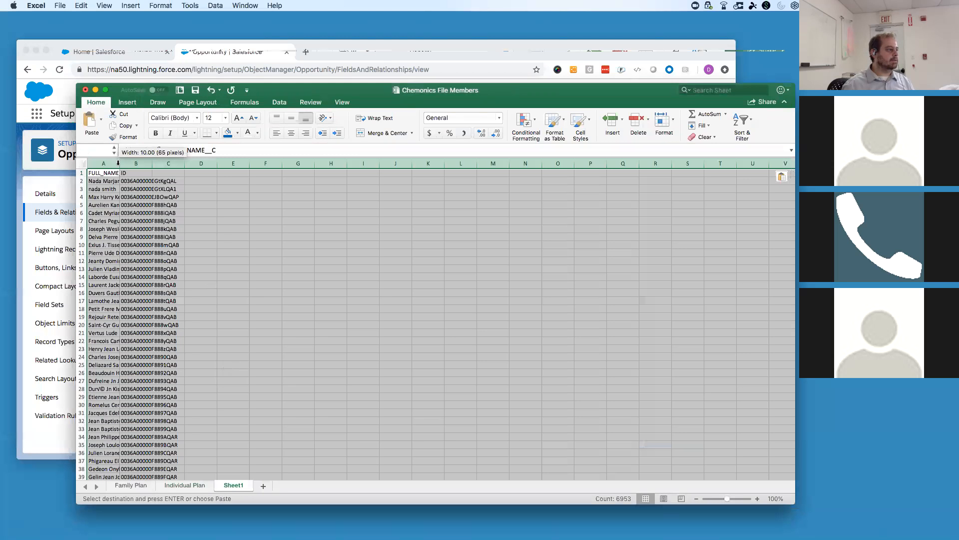
pyautogui.doubleClick(125, 162)
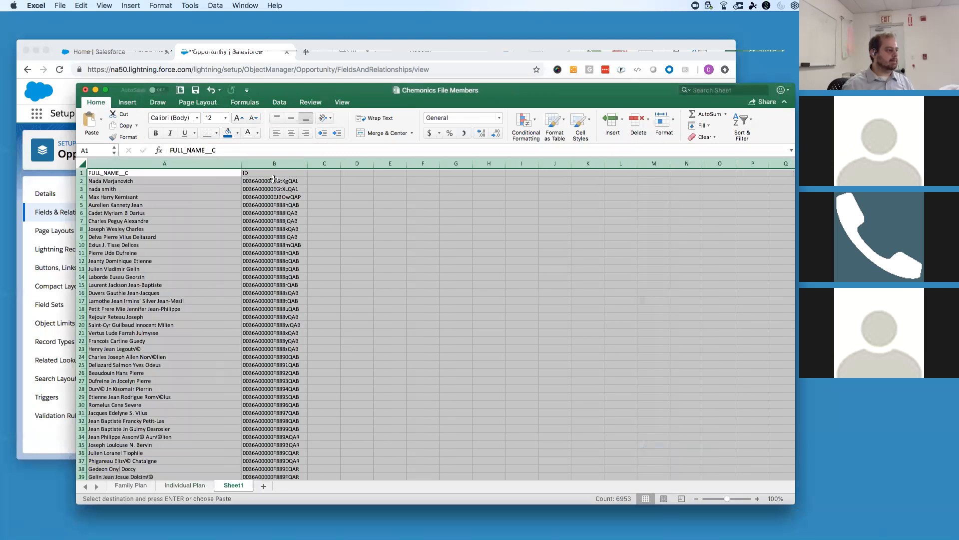
pyautogui.click(178, 284)
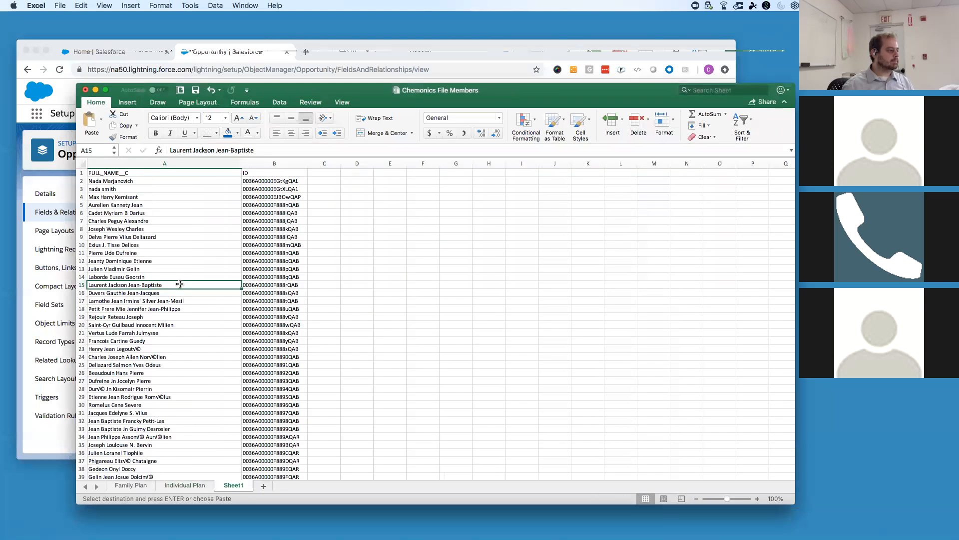
# Add the header Contact ID in cell J1 of the Individual Plan sheet, beside Full Name.
pyautogui.click(181, 484)
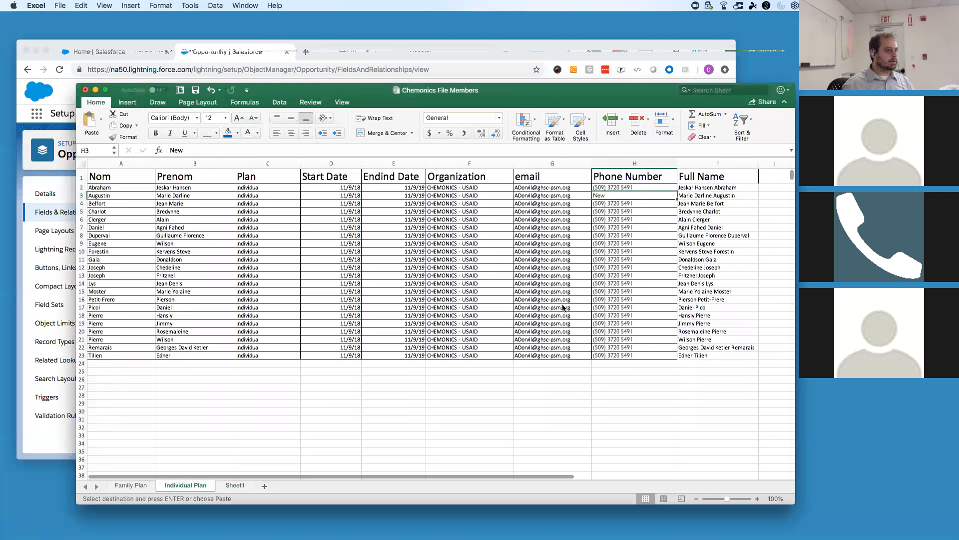
pyautogui.click(727, 187)
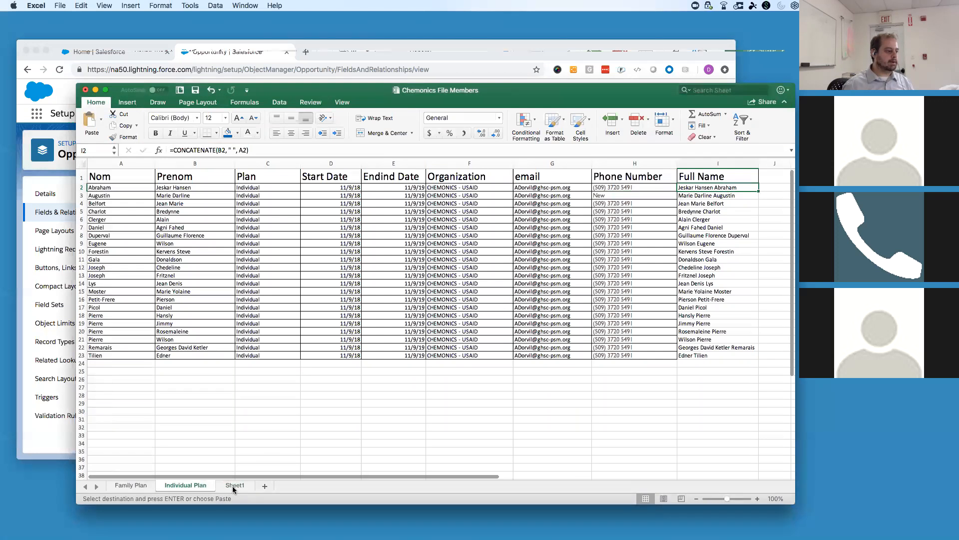
pyautogui.click(233, 486)
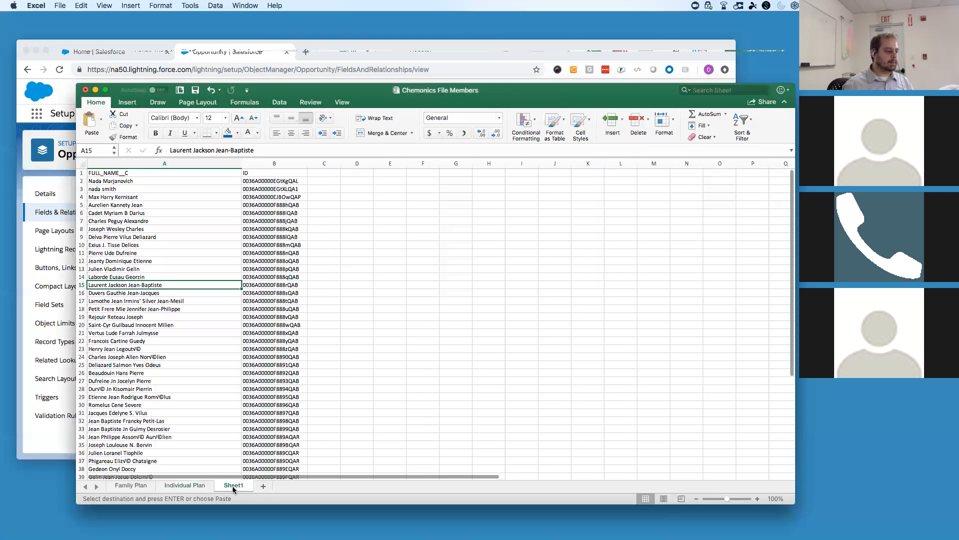
pyautogui.click(180, 485)
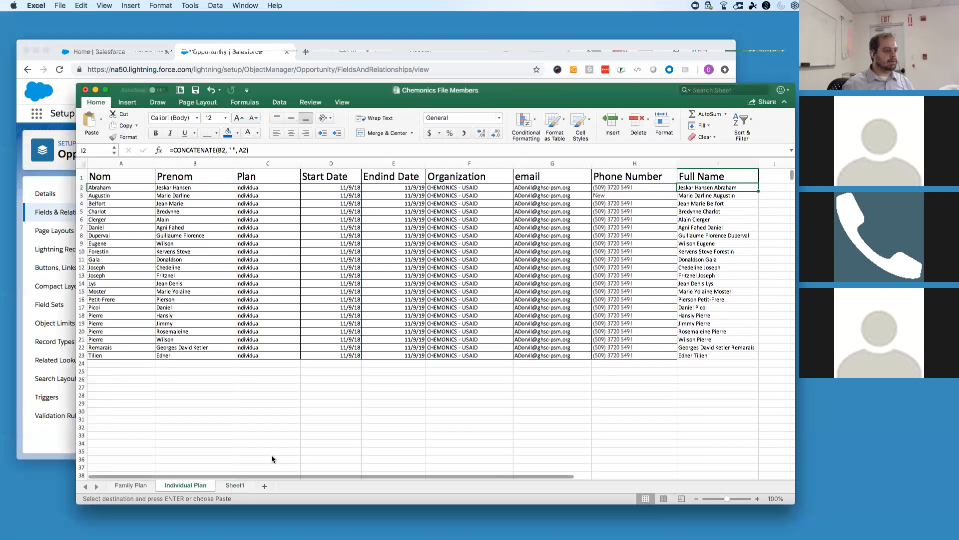
pyautogui.click(766, 187)
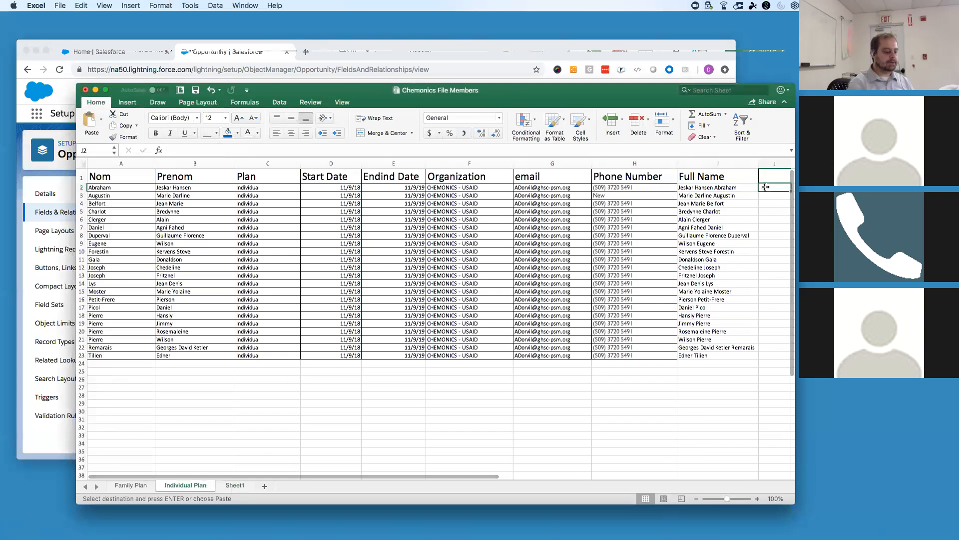
pyautogui.hscroll(2, 765, 186)
pyautogui.press('Up')
pyautogui.write('Con')
pyautogui.press('Return')
# Enter the formula =VLOOKUP(I2, Sheet1!A2:B3481, 2, 0) in cell J2 to look up the first member's contact ID.
pyautogui.write('=')
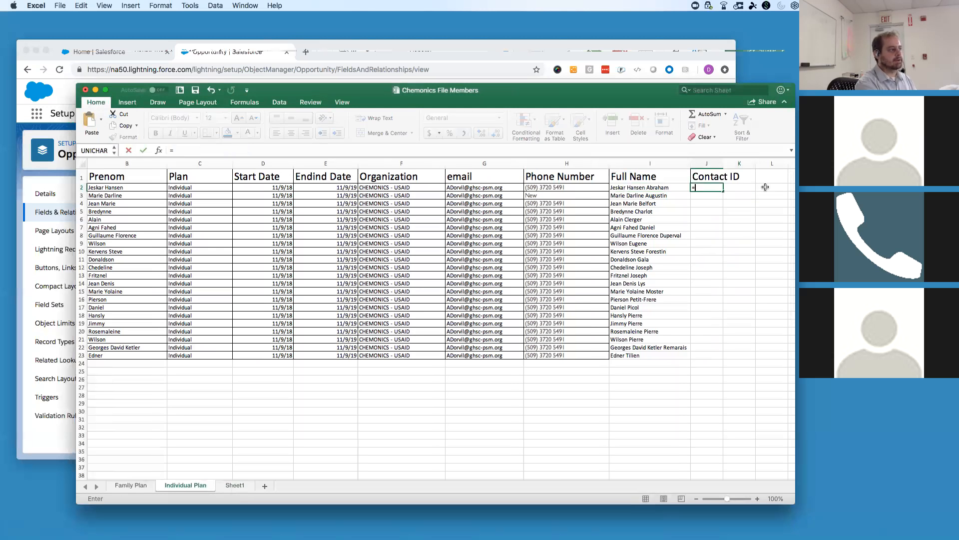
pyautogui.write('VLO')
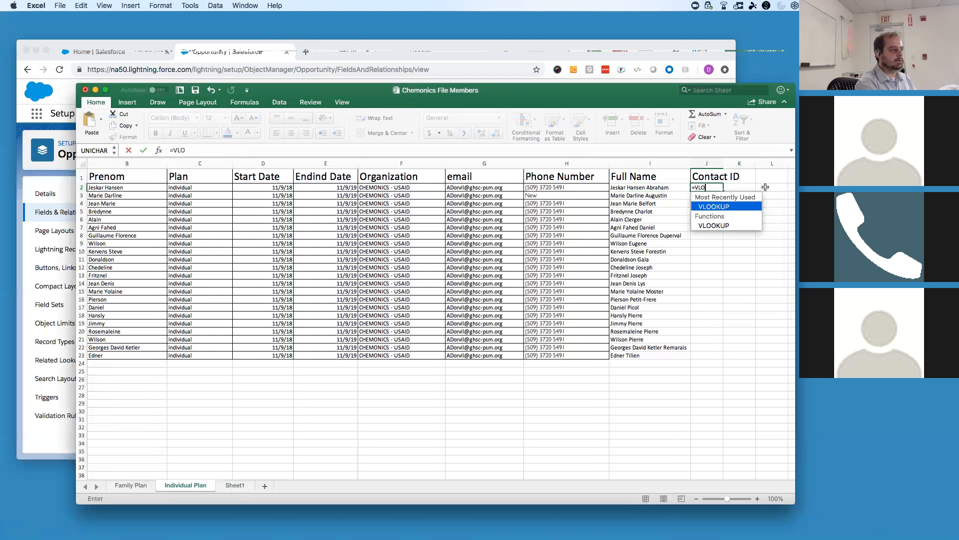
pyautogui.doubleClick(736, 207)
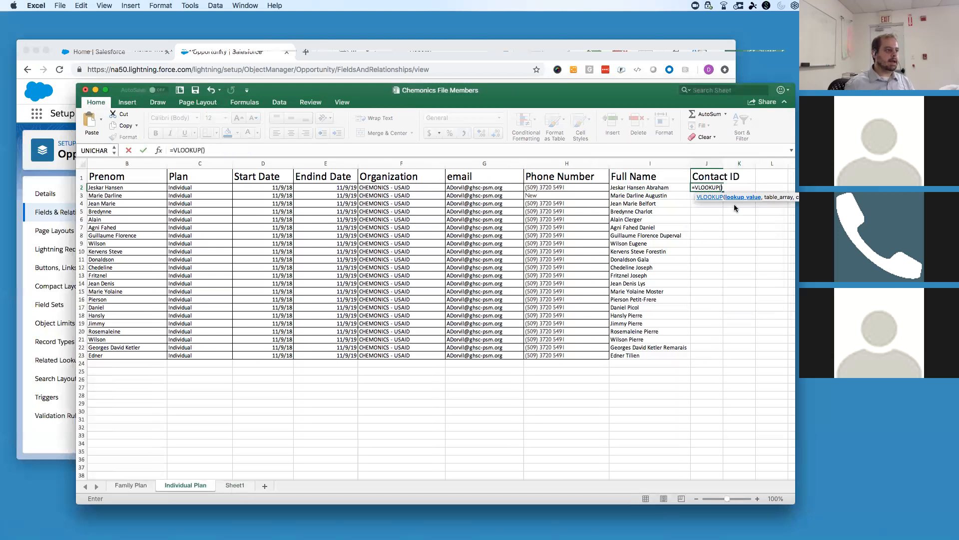
pyautogui.click(655, 188)
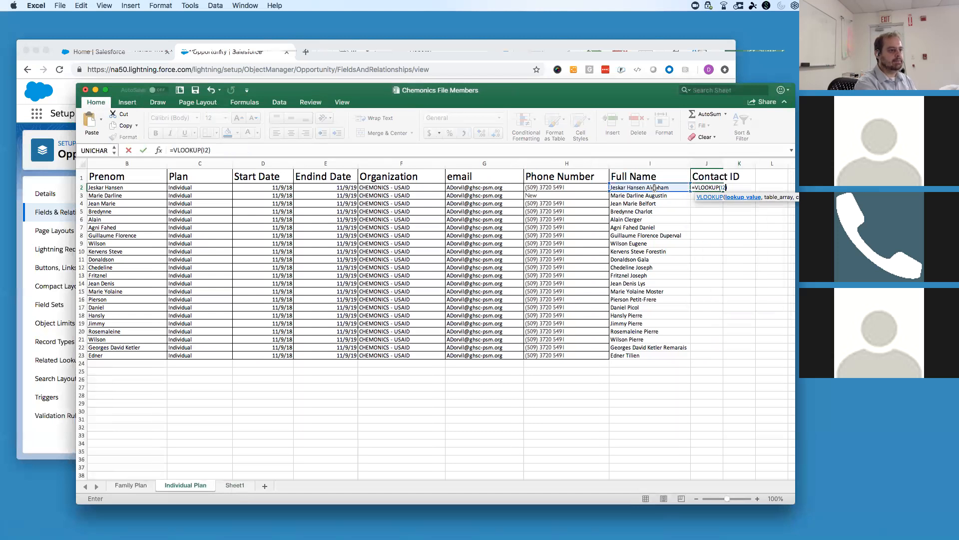
pyautogui.write(',')
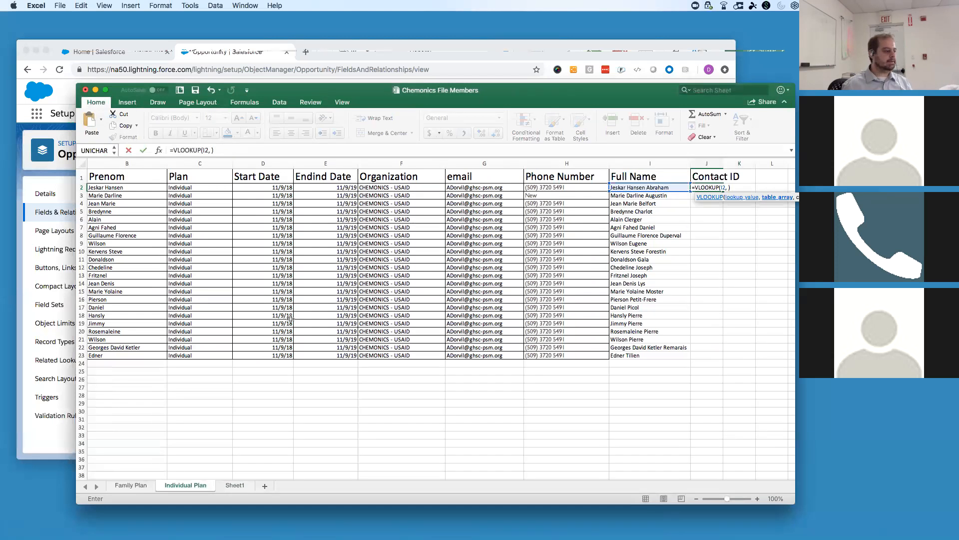
pyautogui.click(235, 485)
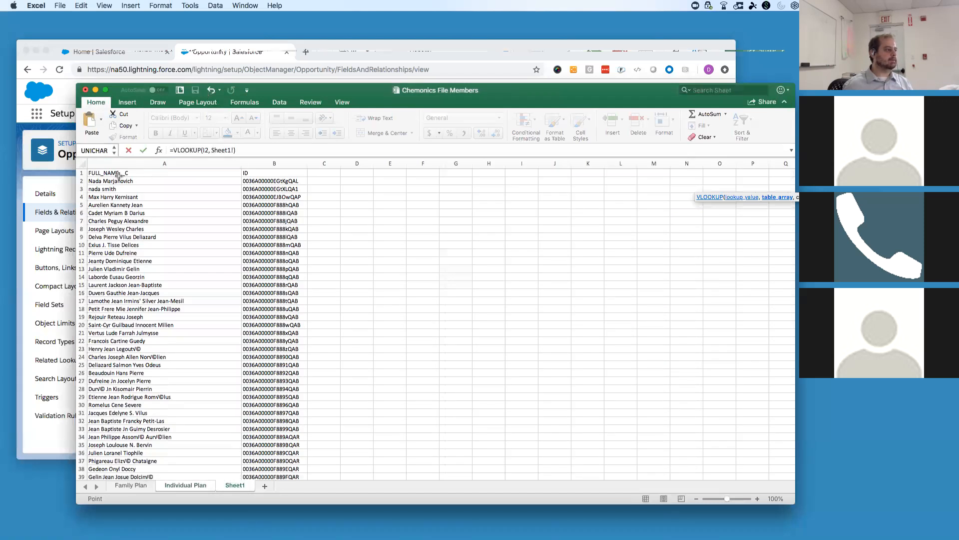
pyautogui.moveTo(98, 181); pyautogui.dragTo(268, 435)
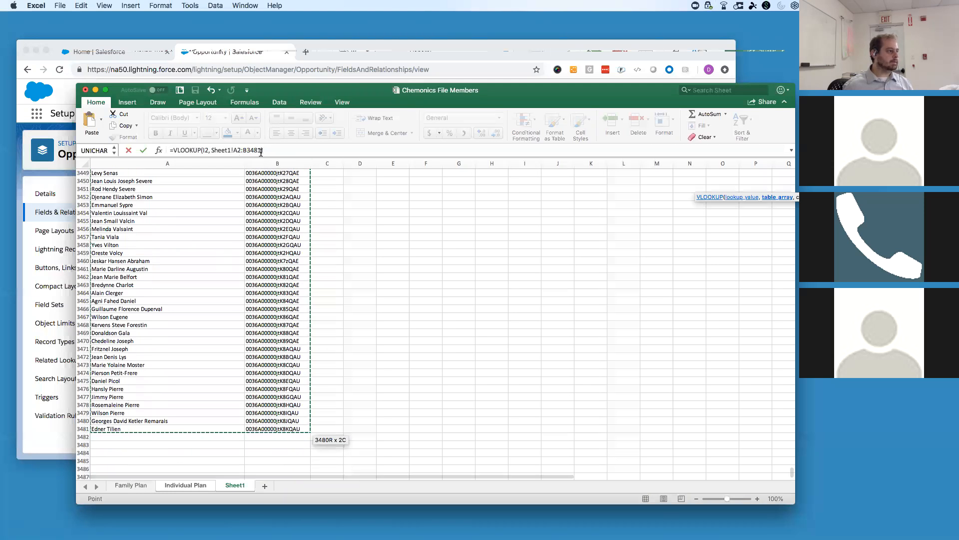
pyautogui.click(261, 150)
pyautogui.write(', ')
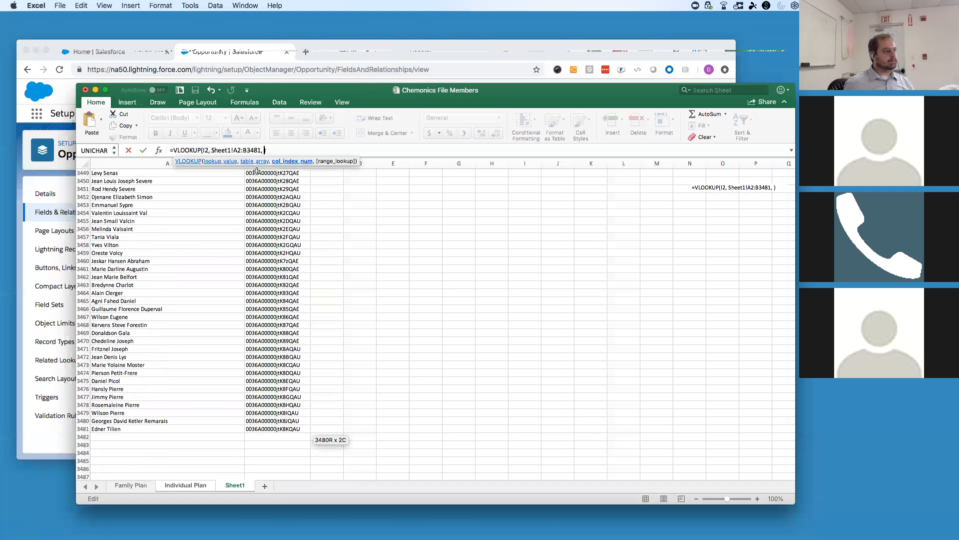
pyautogui.write('2')
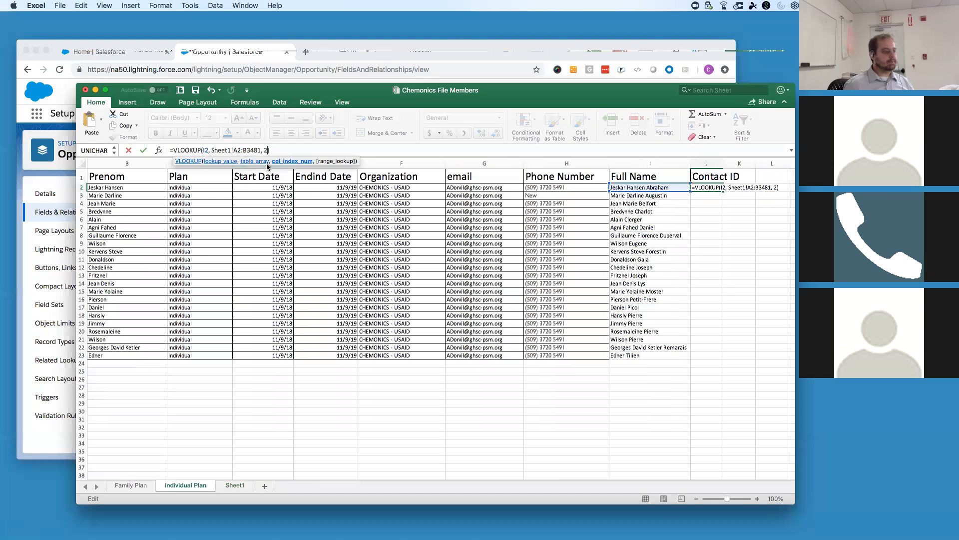
pyautogui.write(', 0')
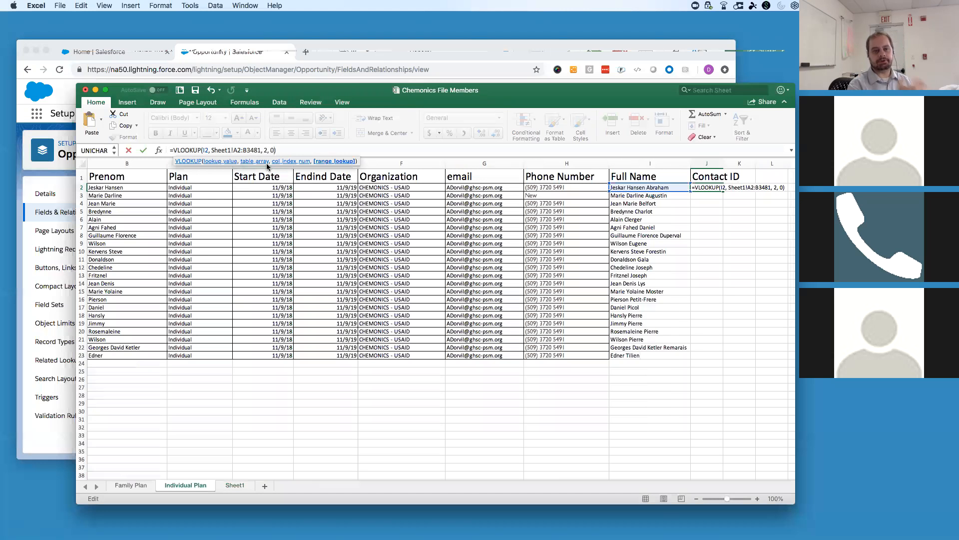
pyautogui.press('Return')
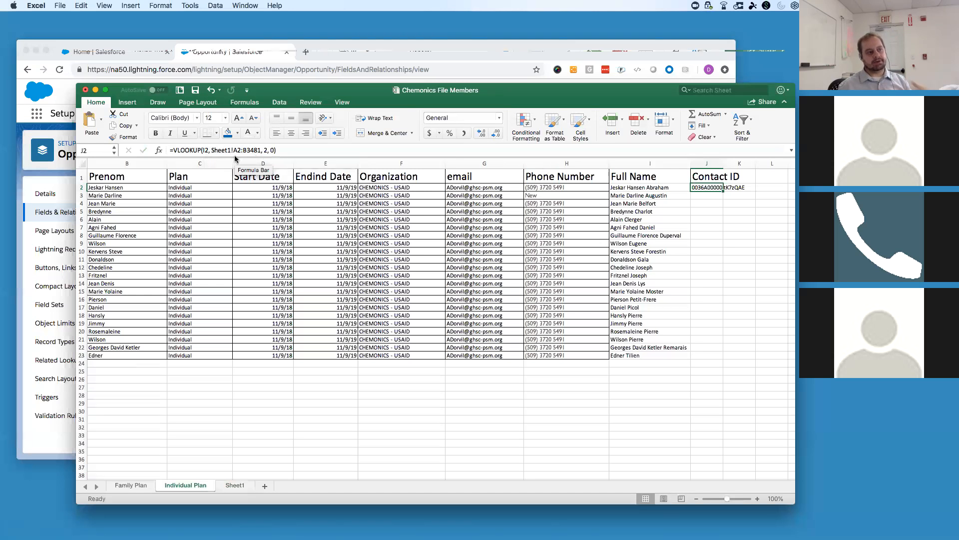
# Add the header Full Name in Salesforce in cell K1, beside Contact ID.
pyautogui.press('Right')
pyautogui.press('Up')
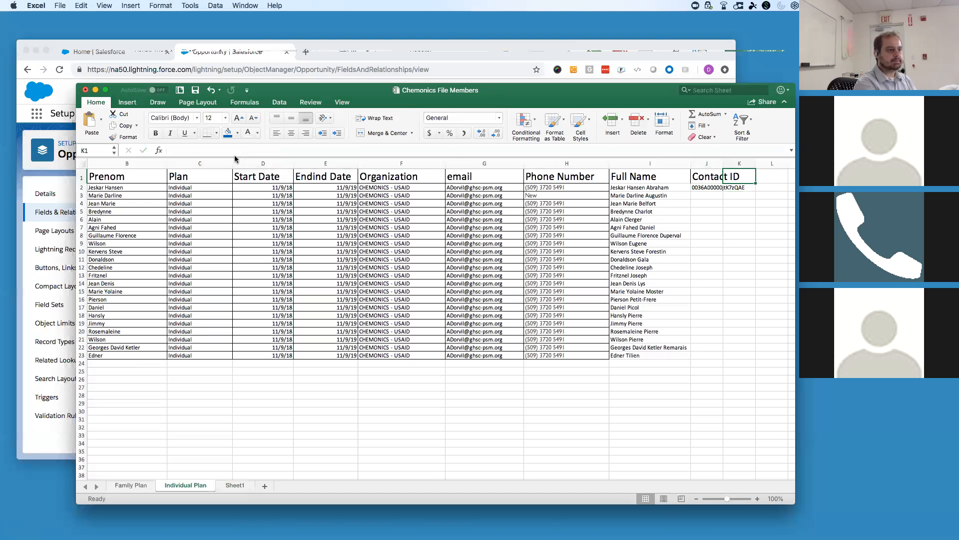
pyautogui.write('Full ')
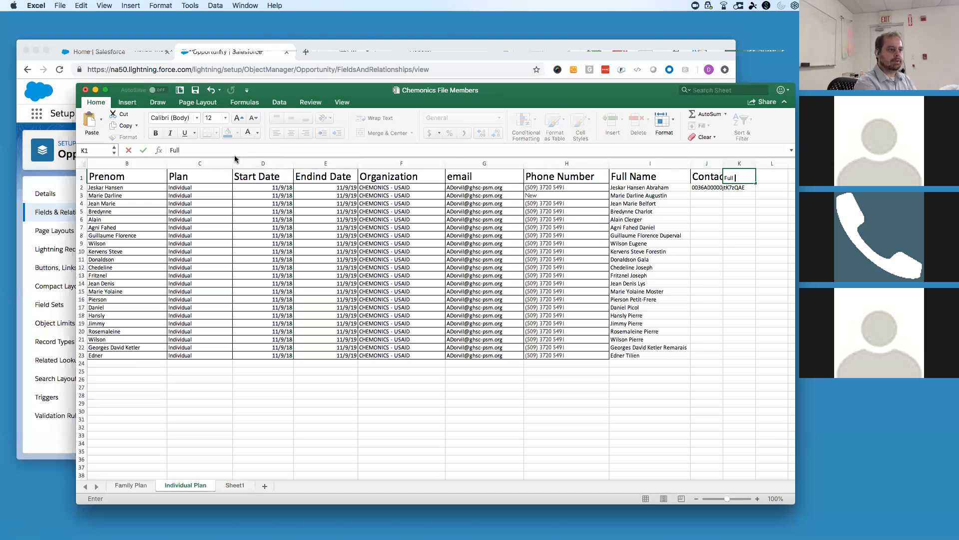
pyautogui.write('Name in Salesforce')
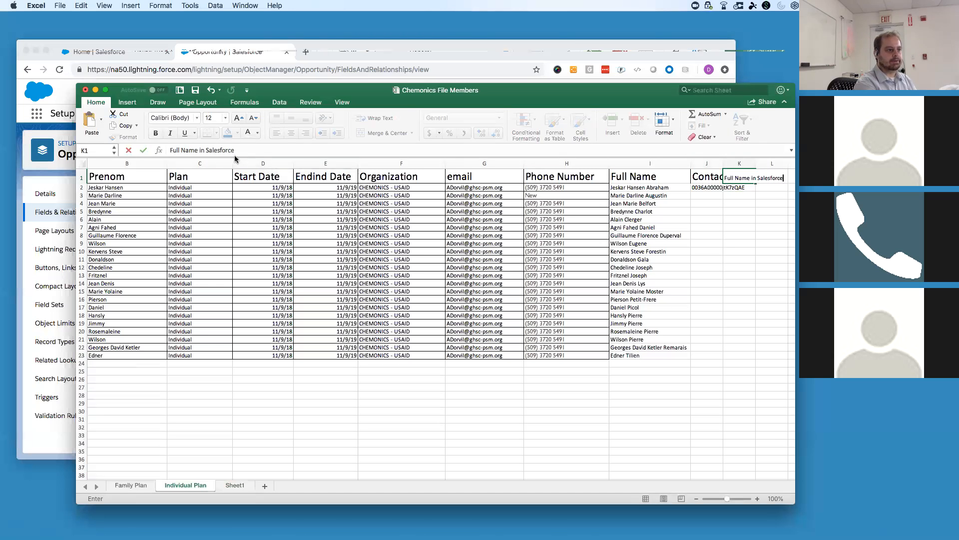
pyautogui.press('Return')
# Make the lookup references in cell J2 absolute so the formula reads =VLOOKUP($I2, Sheet1!$A$2:$B$3481, 2, 0).
pyautogui.press('Up')
pyautogui.press('Down')
pyautogui.press('Left')
pyautogui.press('Right')
pyautogui.press('Left')
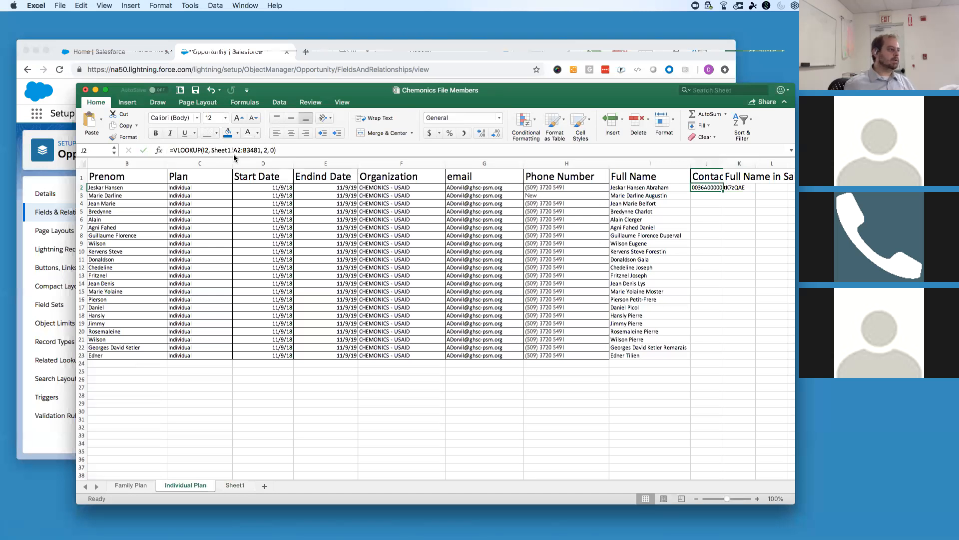
pyautogui.click(202, 150)
pyautogui.write('$')
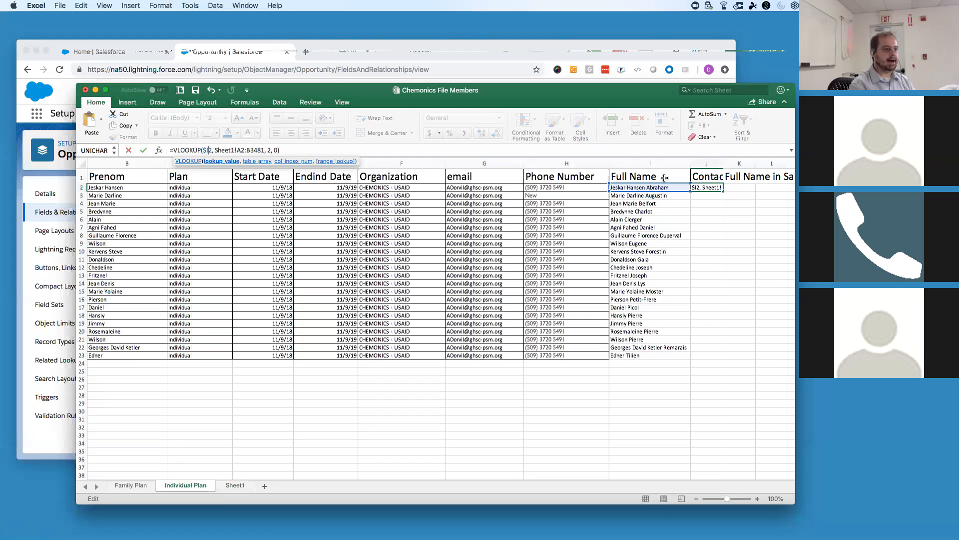
pyautogui.press('Right')
pyautogui.press('Right')
pyautogui.press('Right')
pyautogui.press('Right')
pyautogui.press('Right')
pyautogui.press('Right')
pyautogui.press('Right')
pyautogui.press('Right')
pyautogui.press('Right')
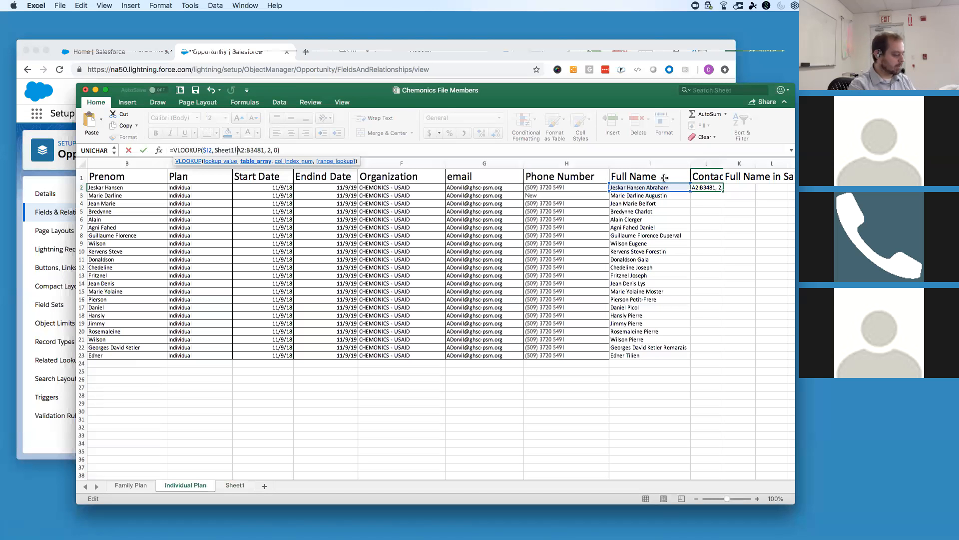
pyautogui.write('$A$2:')
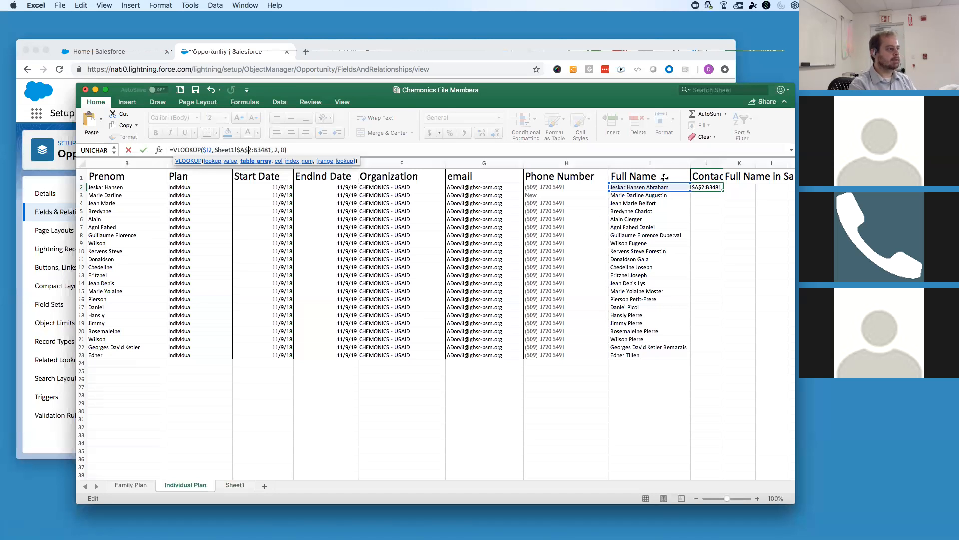
pyautogui.write('$')
pyautogui.press('Right')
pyautogui.write('$')
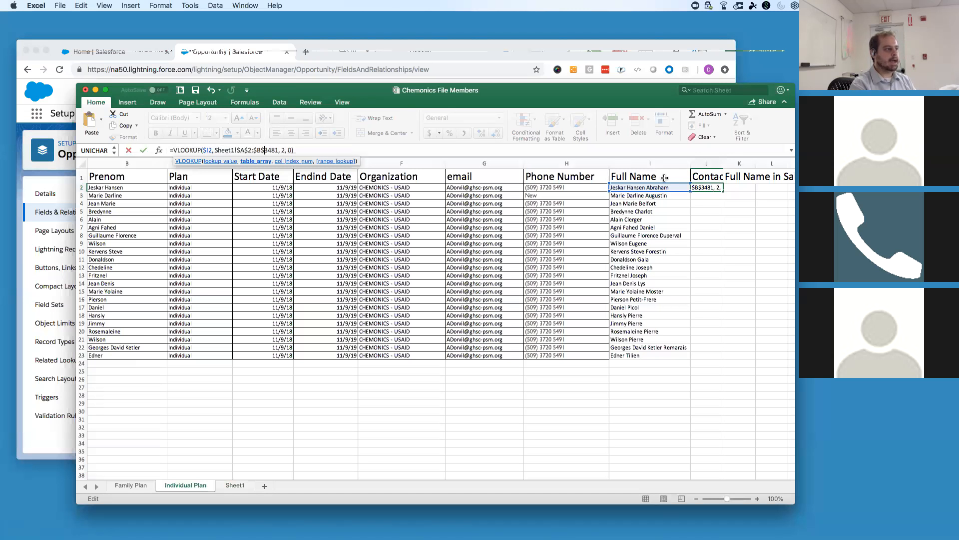
pyautogui.press('Return')
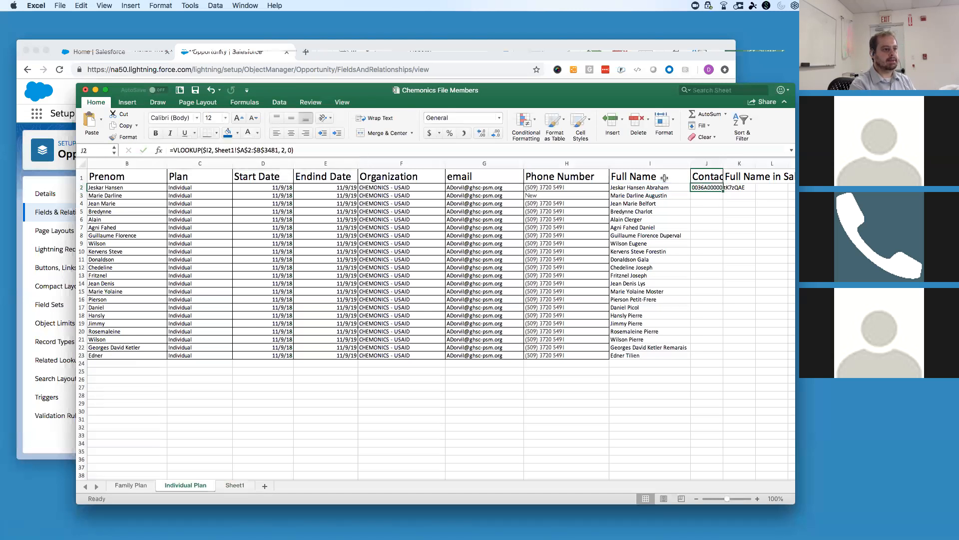
# Copy the J2 lookup formula into K2 and set its column index to 1 to return the full name.
pyautogui.press('super+c')
pyautogui.press('Right')
pyautogui.press('super+v')
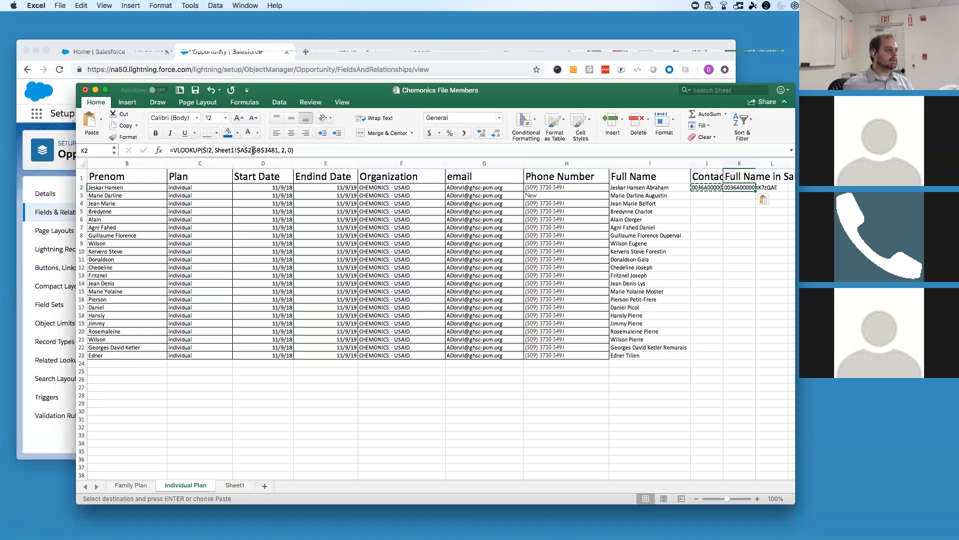
pyautogui.click(282, 150)
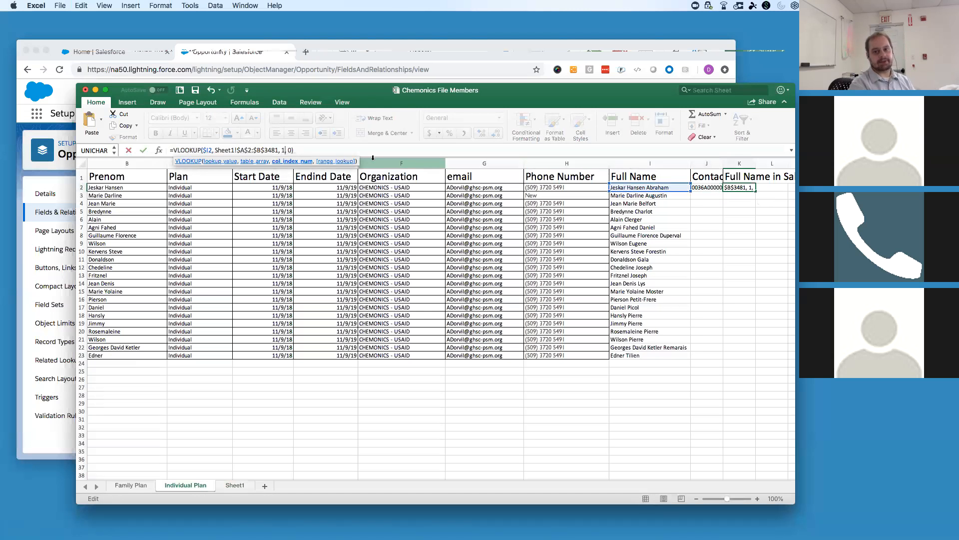
pyautogui.press('Return')
# Copy the two lookup formulas in J2:K2 down to J3:K23 for all remaining members.
pyautogui.press('Left')
pyautogui.press('Left')
pyautogui.press('Left')
pyautogui.press('Right')
pyautogui.press('Right')
pyautogui.press('Right')
pyautogui.press('Left')
pyautogui.hotkey('shift', 'Right')
pyautogui.press('cmd+c')
pyautogui.press('Down')
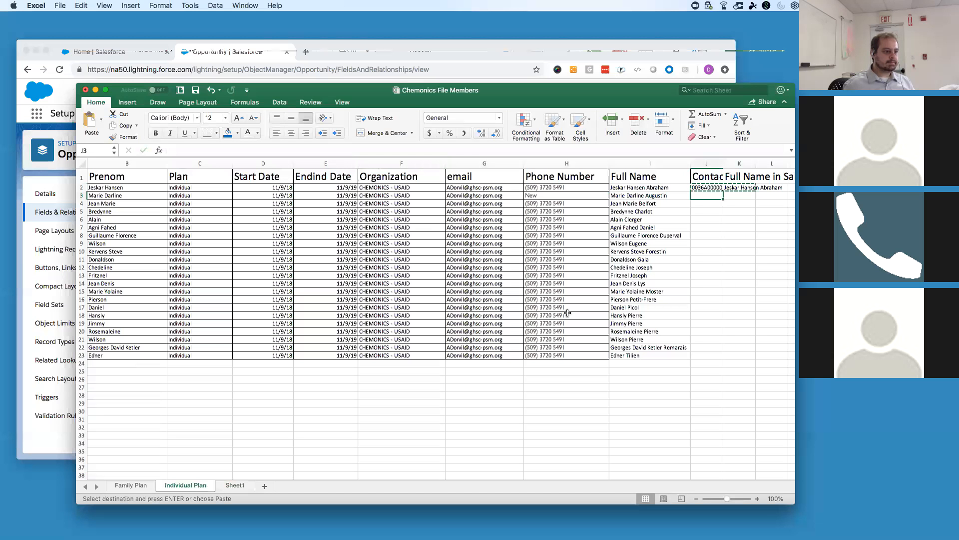
pyautogui.keyDown('shift'); pyautogui.click(740, 356); pyautogui.keyUp('shift')
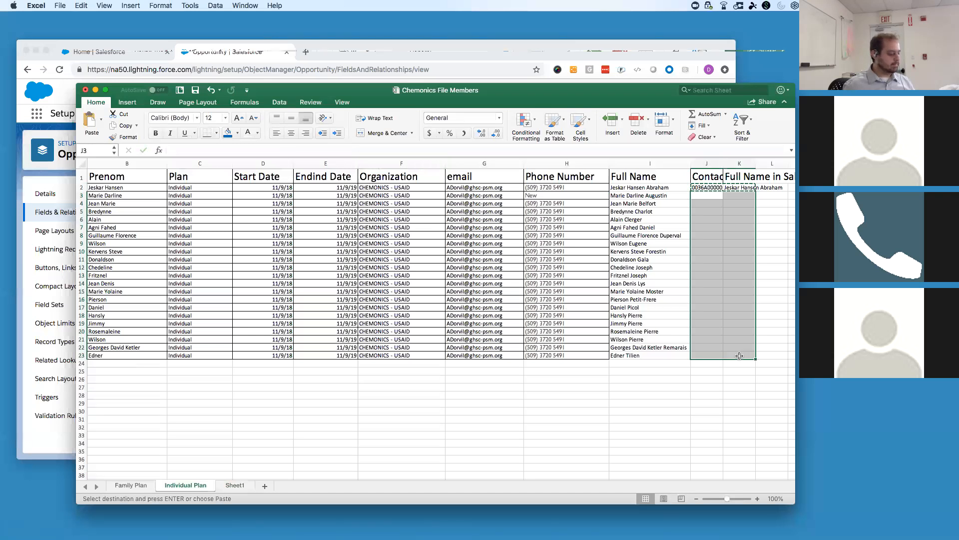
pyautogui.press('super+v')
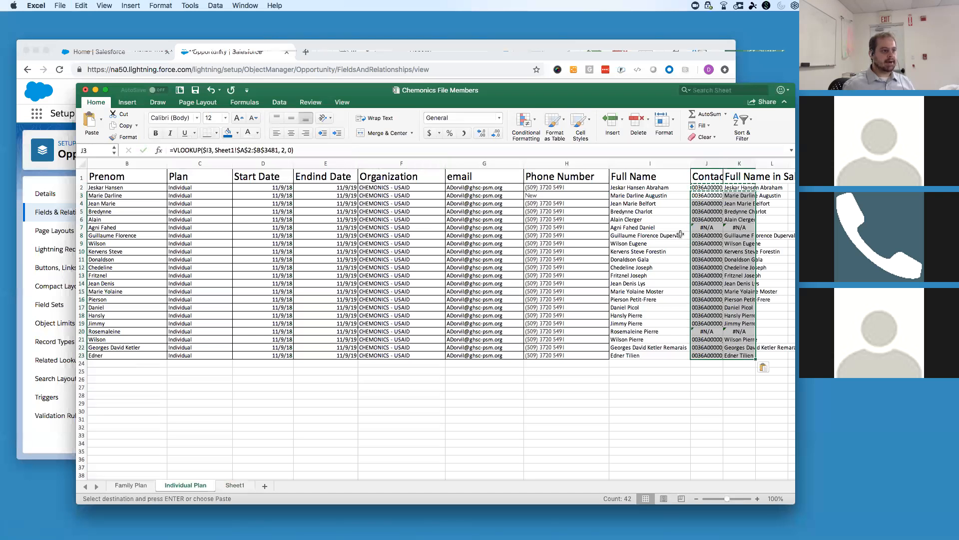
pyautogui.click(656, 227)
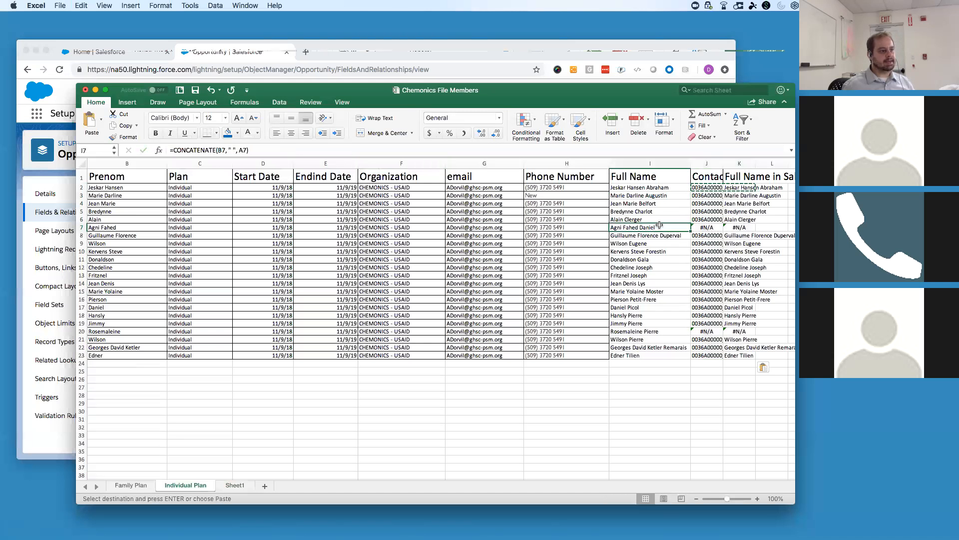
pyautogui.doubleClick(659, 225)
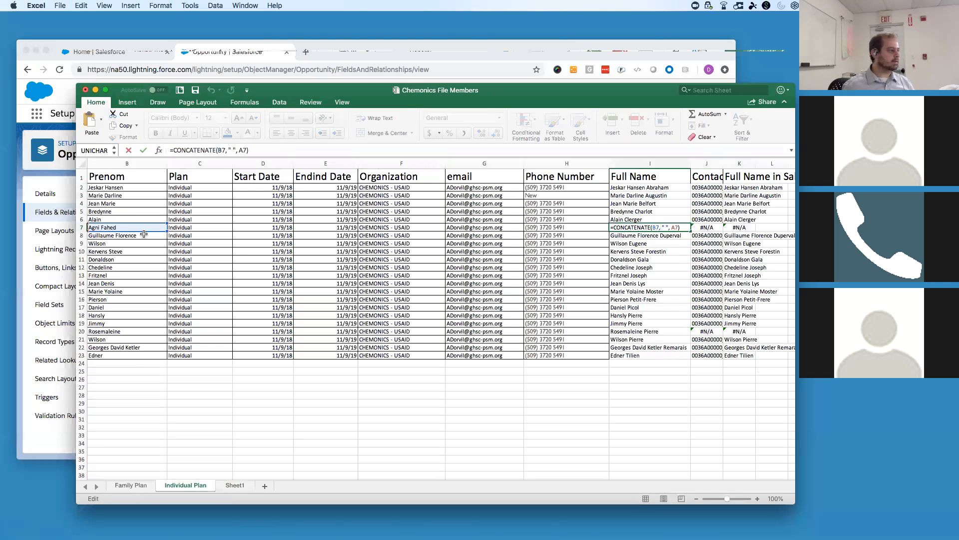
pyautogui.click(122, 225)
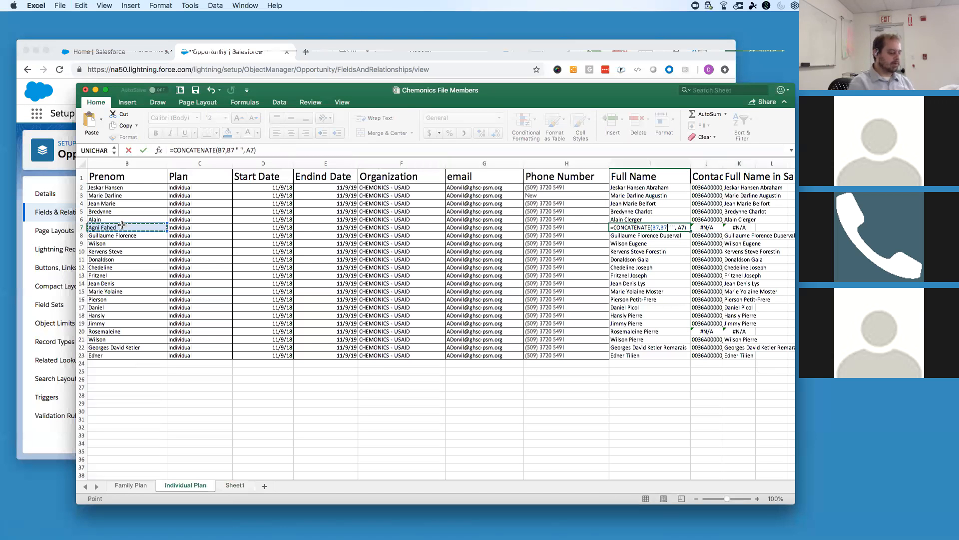
pyautogui.press('Escape')
# Remove the trailing space from the last name in cell A7 of the Nom column.
pyautogui.press('Left')
pyautogui.press('Left')
pyautogui.press('Left')
pyautogui.press('Left')
pyautogui.press('Left')
pyautogui.press('Left')
pyautogui.press('Left')
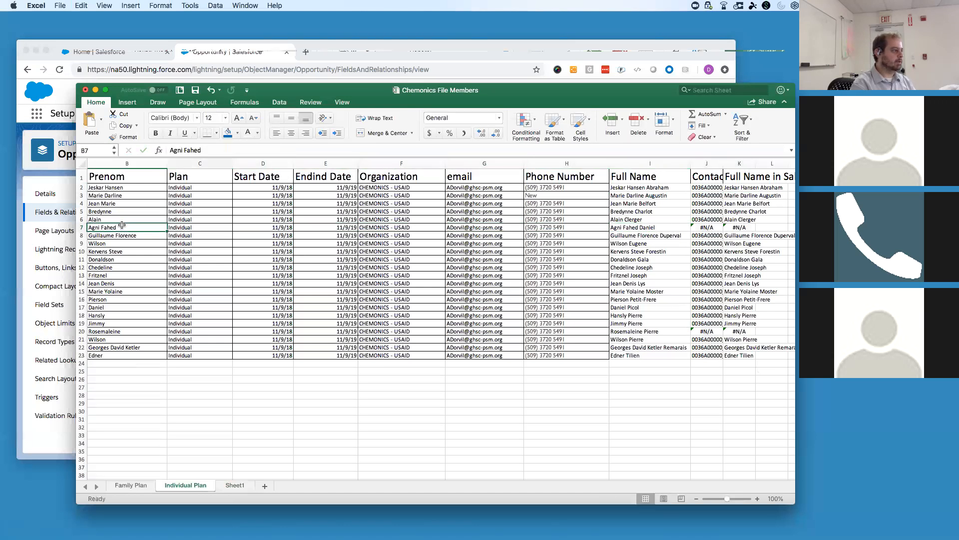
pyautogui.press('Left')
pyautogui.doubleClick(121, 226)
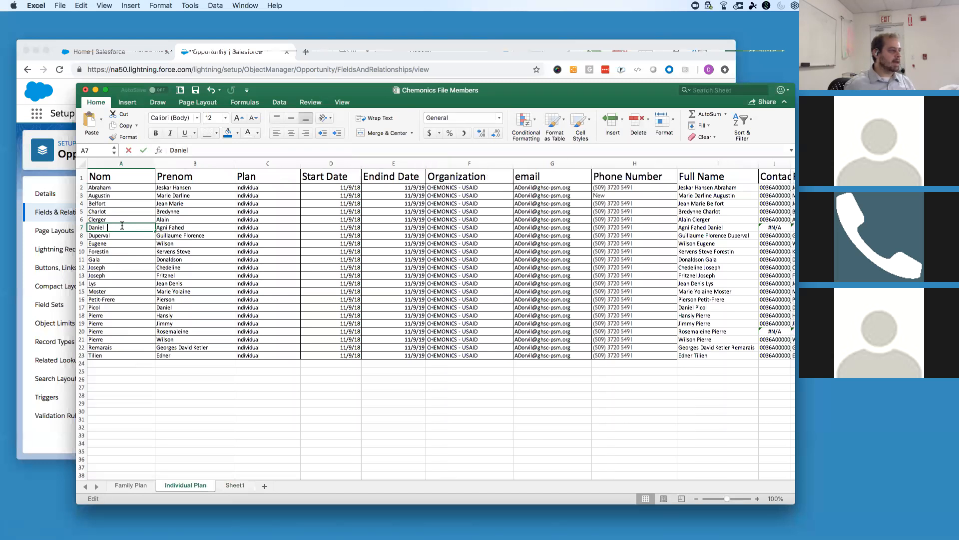
pyautogui.press('BackSpace')
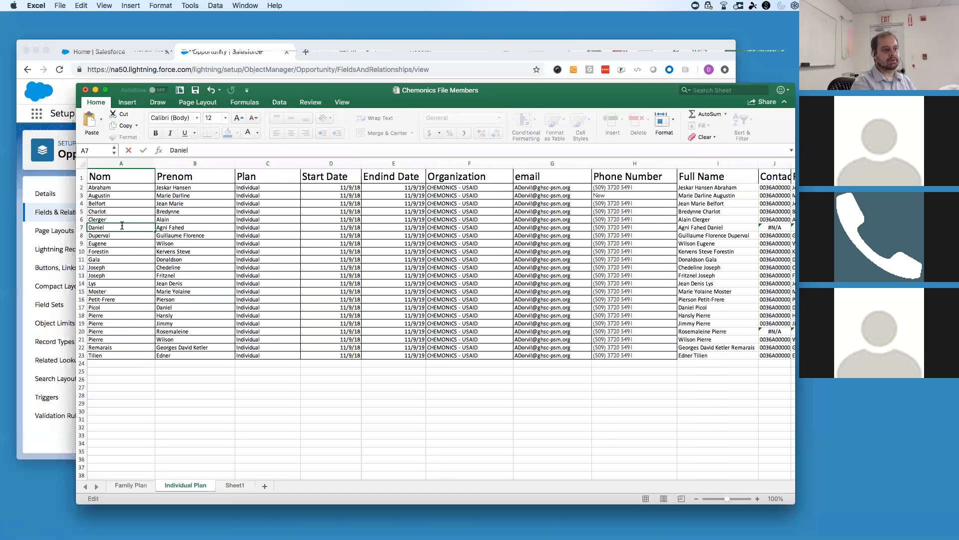
pyautogui.press('Return')
# Remove the trailing space from the last name in cell A20 of the Nom column.
pyautogui.press('Down')
pyautogui.press('Down')
pyautogui.press('Down')
pyautogui.press('Down')
pyautogui.press('Down')
pyautogui.press('Down')
pyautogui.press('Down')
pyautogui.press('Down')
pyautogui.press('Down')
pyautogui.press('Down')
pyautogui.press('Down')
pyautogui.press('Down')
pyautogui.press('Down')
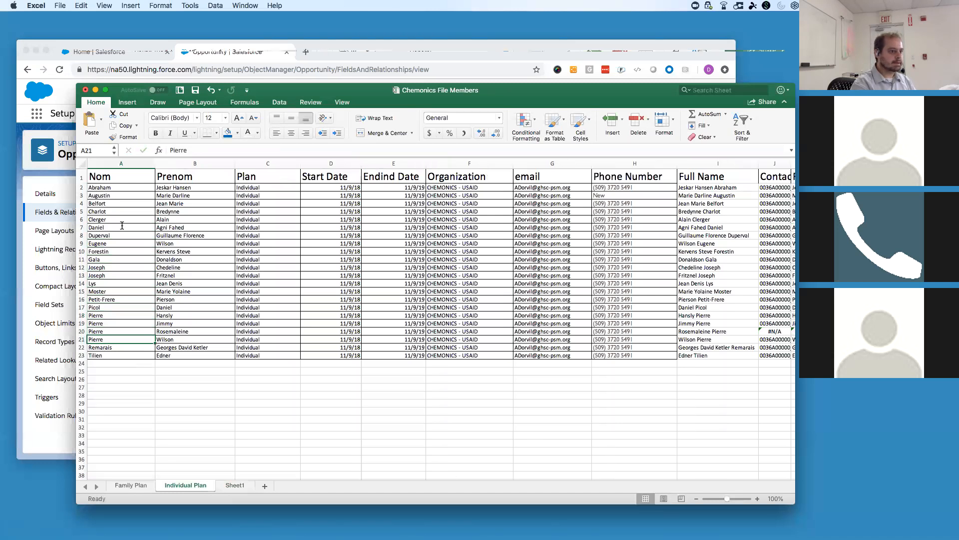
pyautogui.press('Up')
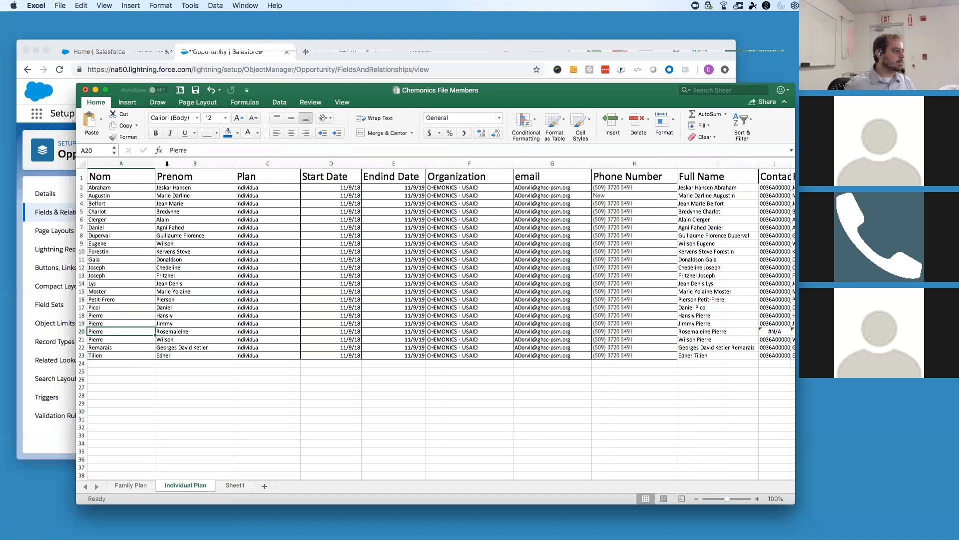
pyautogui.click(206, 151)
pyautogui.press('Return')
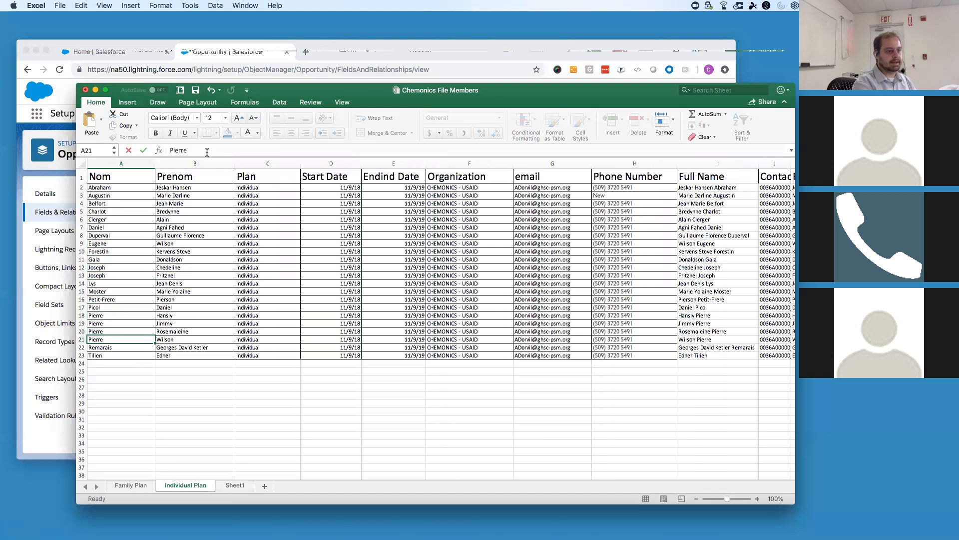
# Examine the Contact ID and Full Name in Salesforce columns for every member on the Individual Plan sheet.
pyautogui.press('Right')
pyautogui.press('Right')
pyautogui.press('Right')
pyautogui.press('Right')
pyautogui.press('Right')
pyautogui.press('Right')
pyautogui.press('Right')
pyautogui.press('Right')
pyautogui.press('Right')
pyautogui.press('Right')
pyautogui.press('Right')
pyautogui.press('Right')
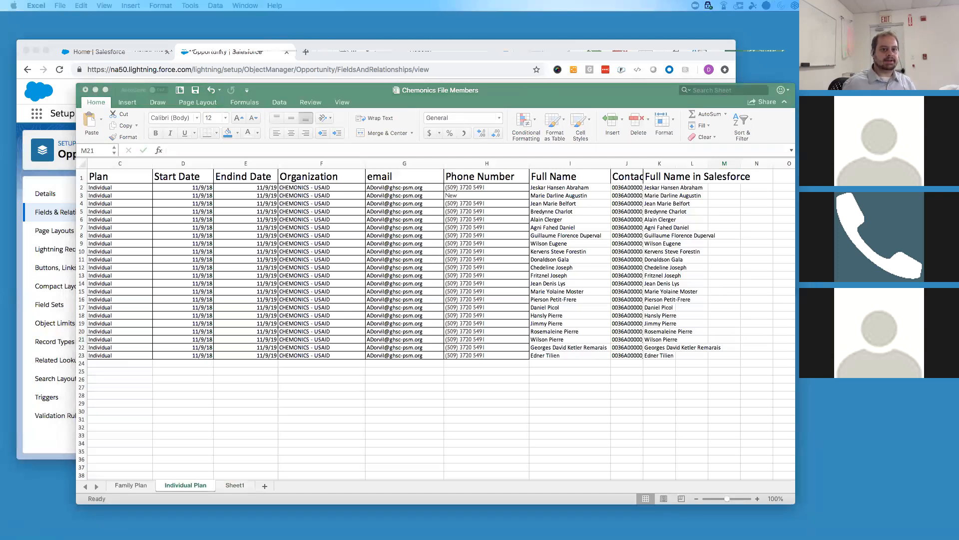
# Switch to a blank Word document and enter the headings Account, Contact and Oppy, separated by blank lines.
pyautogui.moveTo(958, 95); pyautogui.dragTo(508, 125)
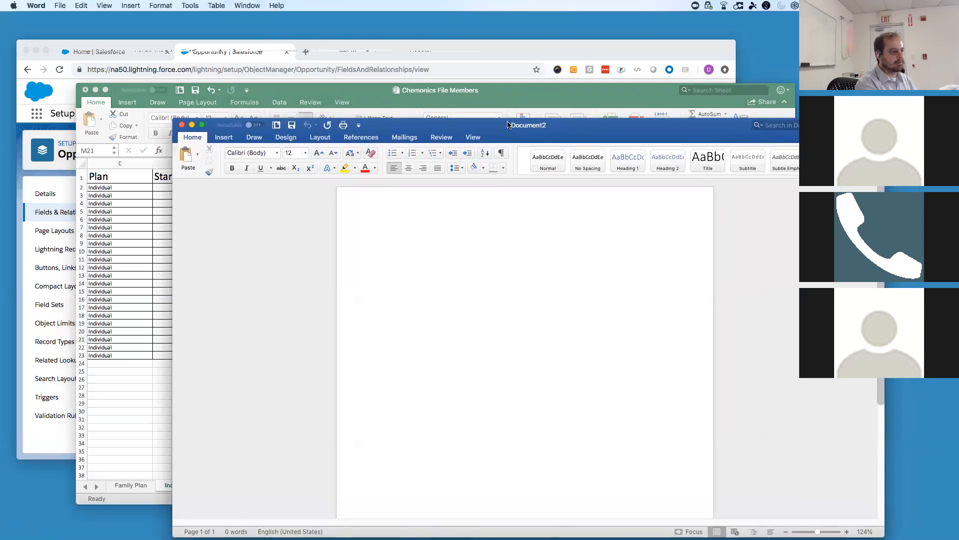
pyautogui.write('o')
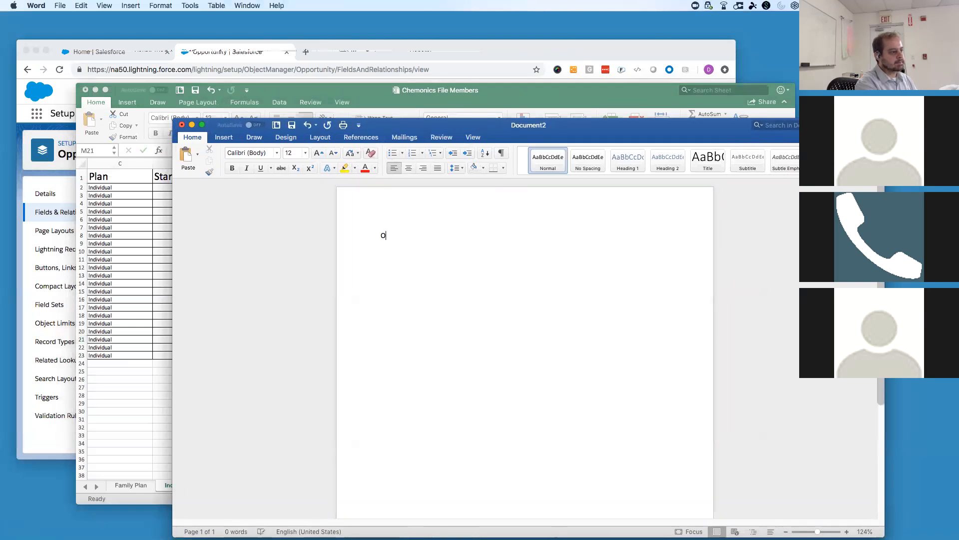
pyautogui.press('BackSpace')
pyautogui.write('Account ')
pyautogui.write('Contact')
pyautogui.press('Return')
pyautogui.write('Oppy')
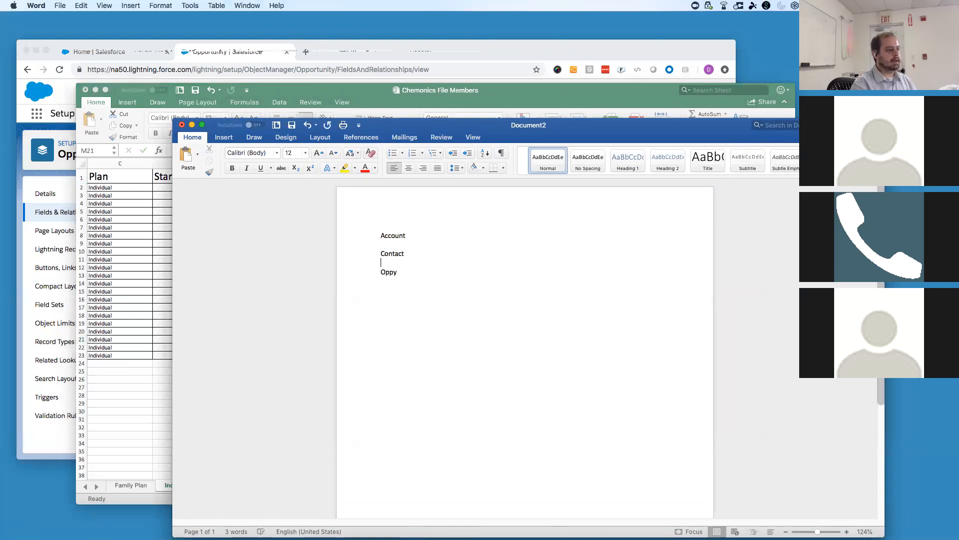
# Start a bulleted list under the Account heading with the items Name and Record Owner.
pyautogui.click(393, 153)
pyautogui.write('Name')
pyautogui.press('Return')
pyautogui.write('Re')
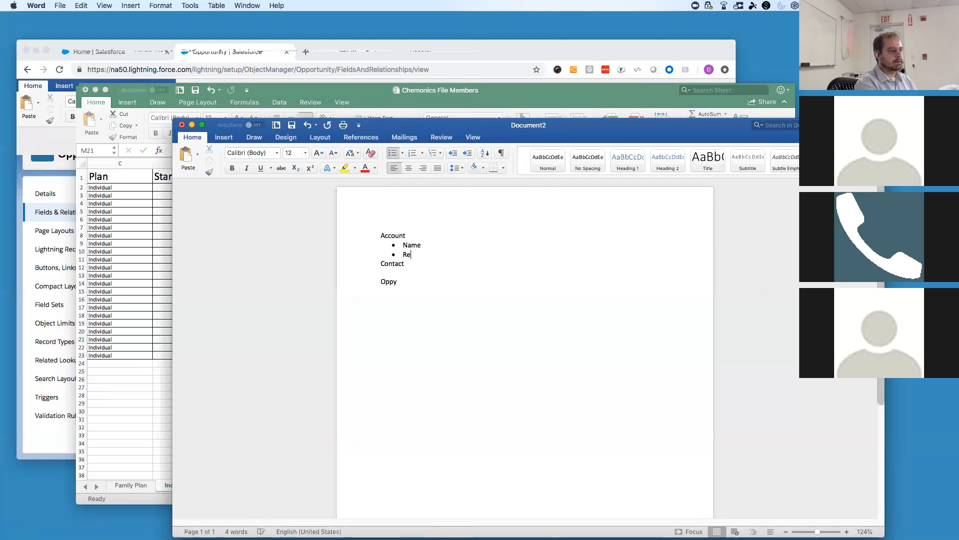
pyautogui.write('cord Owner')
pyautogui.press('Return')
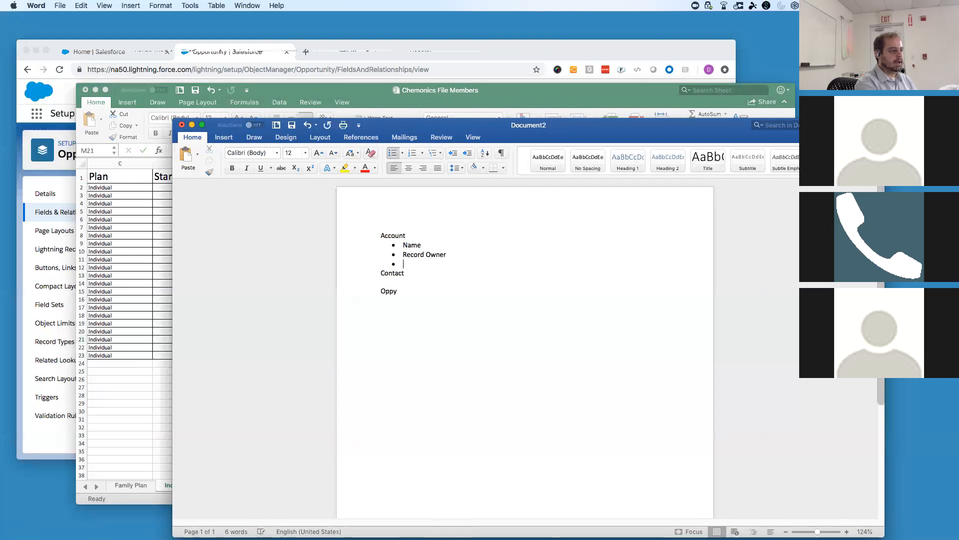
# Switch to Salesforce in Chrome, open Accounts in the Haiti Air Ambulance app and start a new account.
pyautogui.click(233, 52)
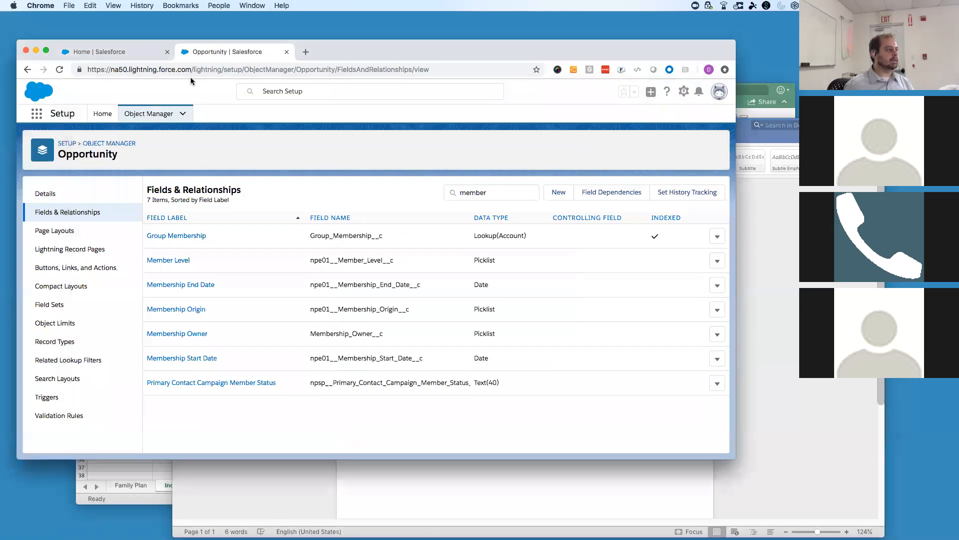
pyautogui.click(32, 120)
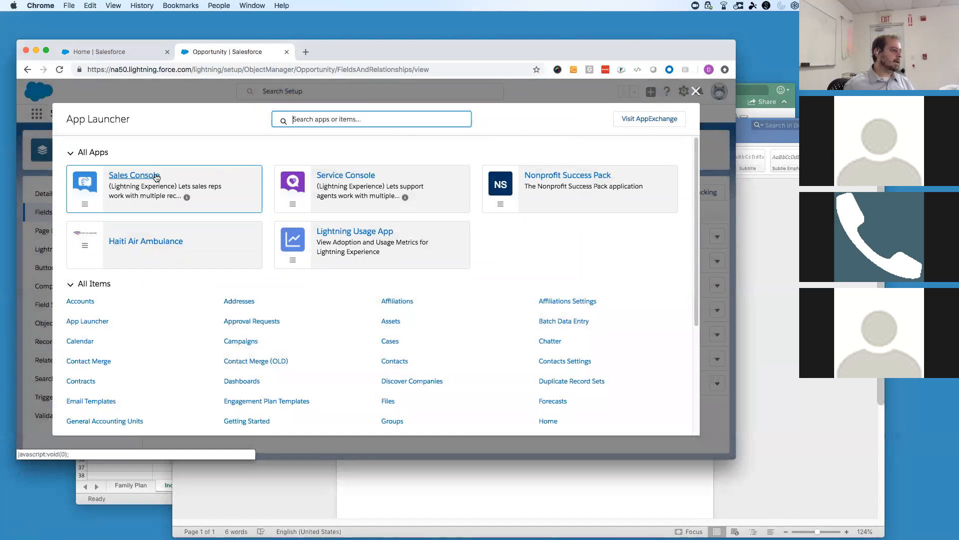
pyautogui.click(137, 242)
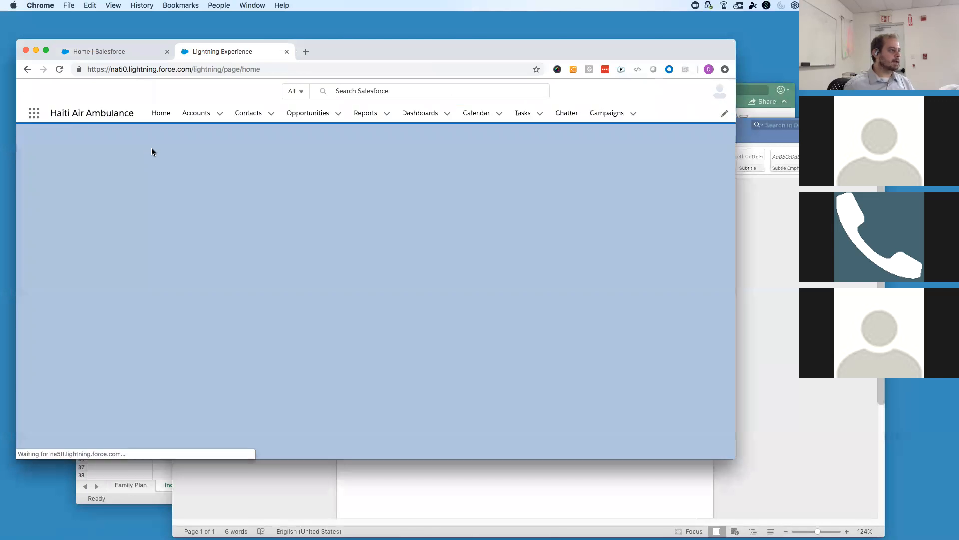
pyautogui.click(197, 113)
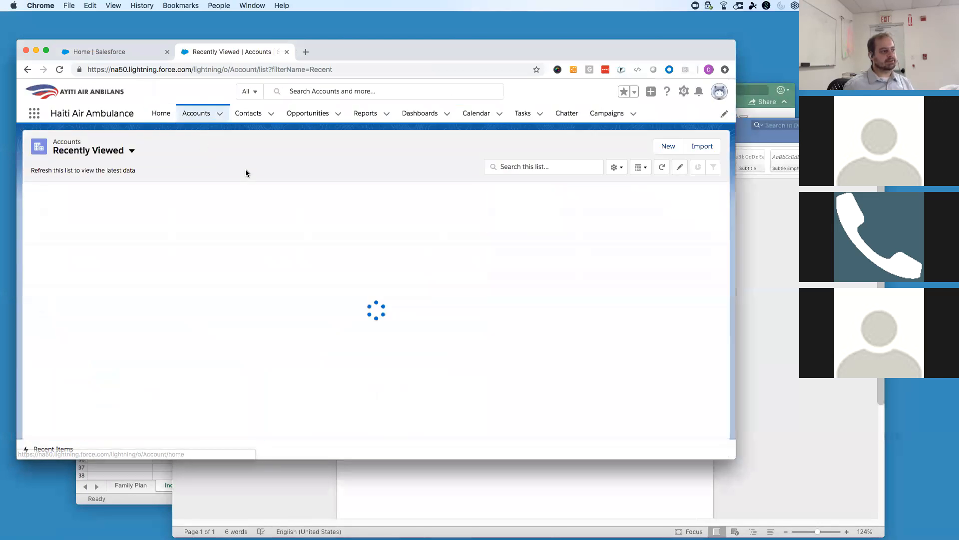
pyautogui.click(666, 148)
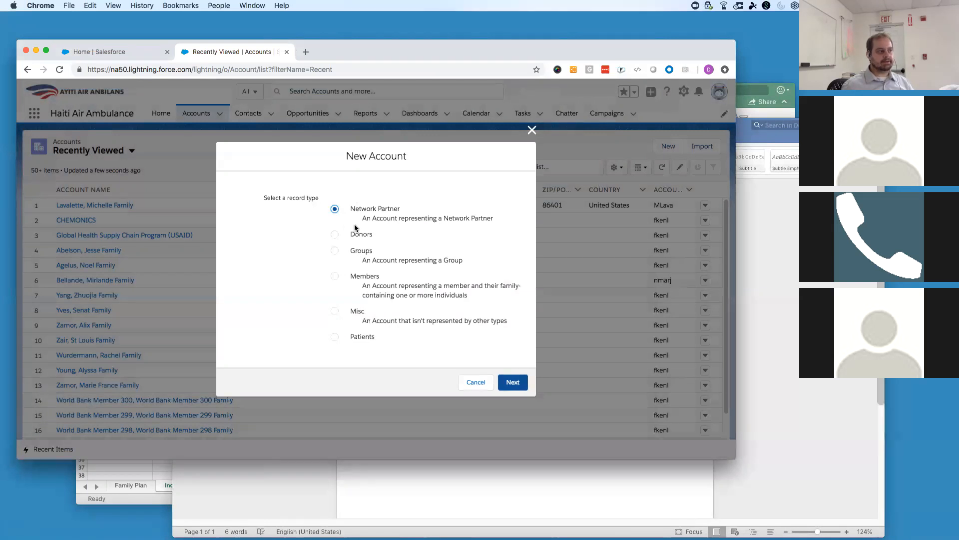
# Switch back to the Word document and add a Record Type bullet to the Account list.
pyautogui.press('super+Tab')
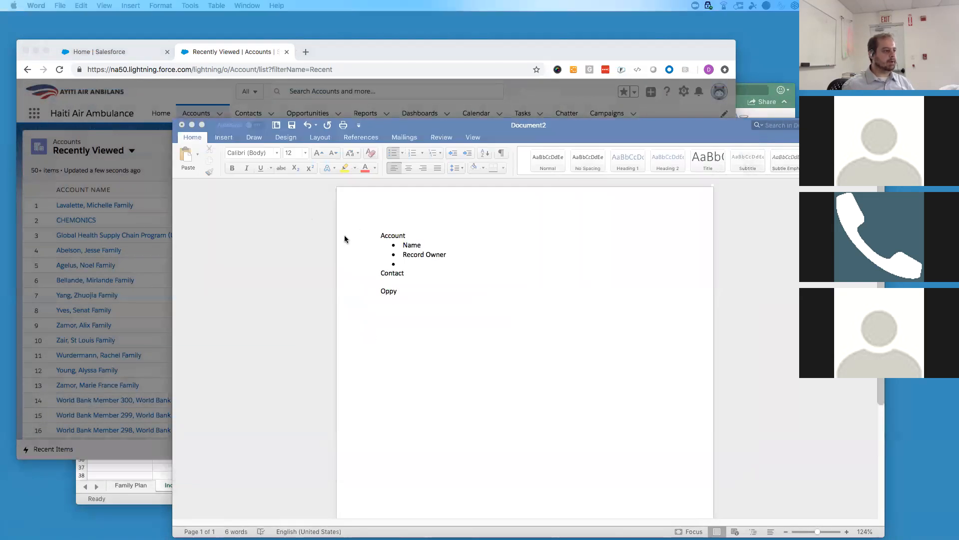
pyautogui.press('Up')
pyautogui.press('Up')
pyautogui.press('Return')
pyautogui.press('Up')
pyautogui.write('Record Type')
# Switch to Salesforce in Chrome, continue the new account as Network Partner and examine which fields its form offers.
pyautogui.press('super+Tab')
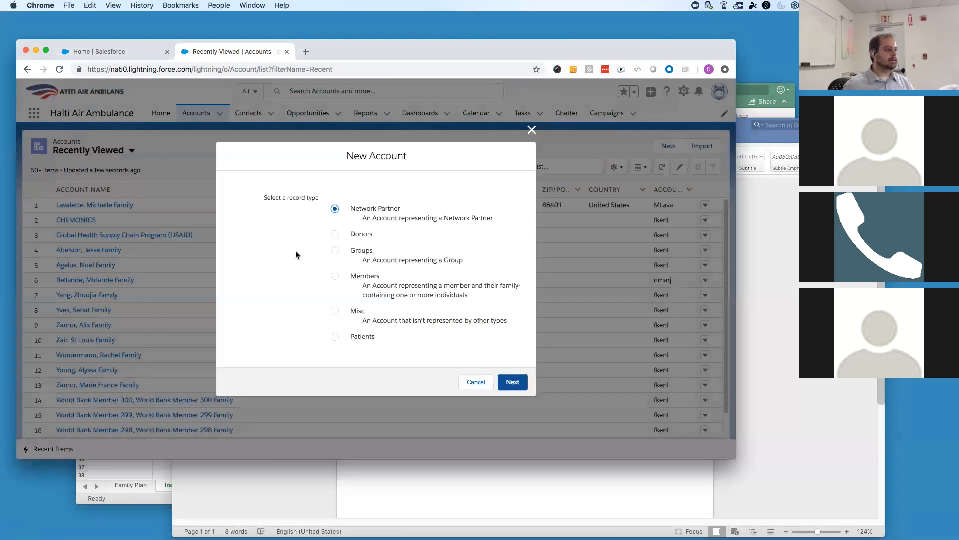
pyautogui.click(508, 381)
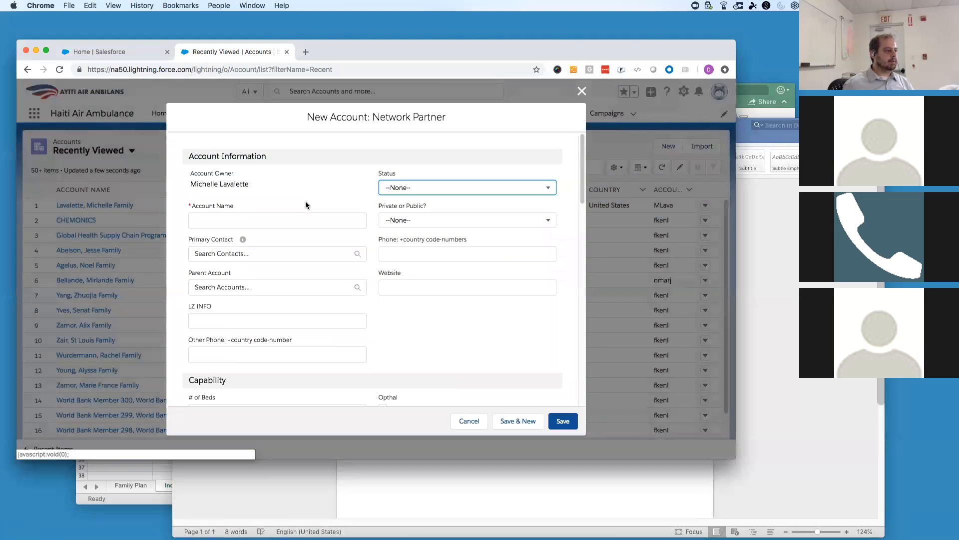
pyautogui.scroll(-15, 295, 207)
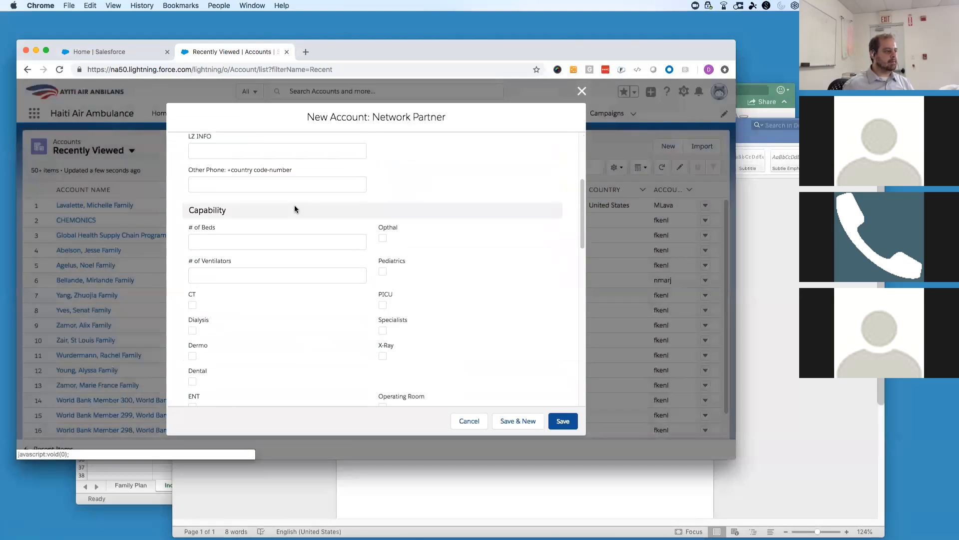
pyautogui.scroll(-10, 295, 209)
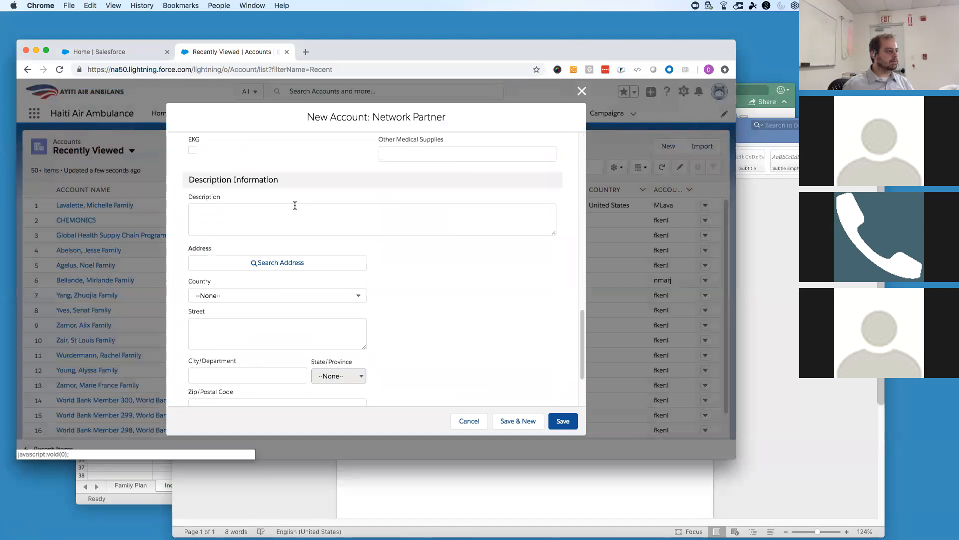
pyautogui.scroll(20, 327, 238)
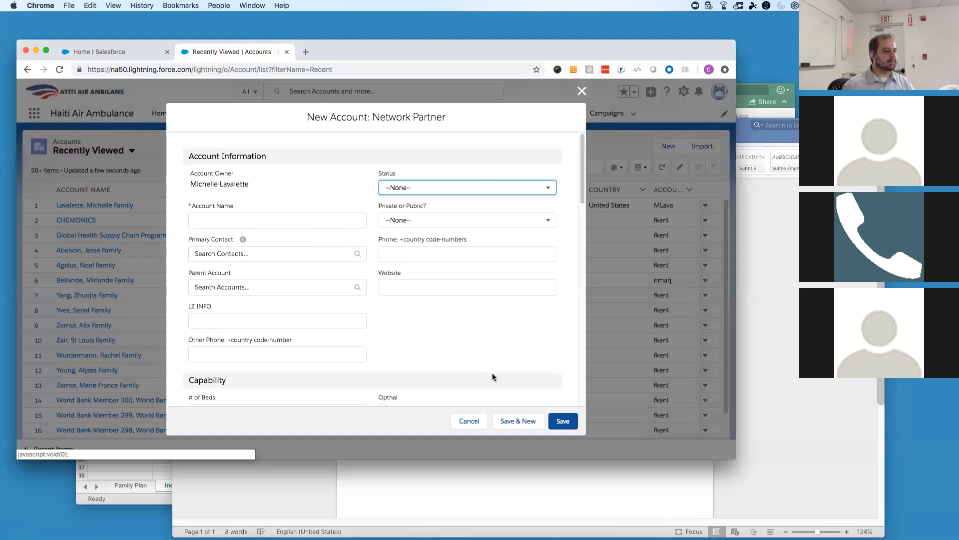
pyautogui.click(766, 221)
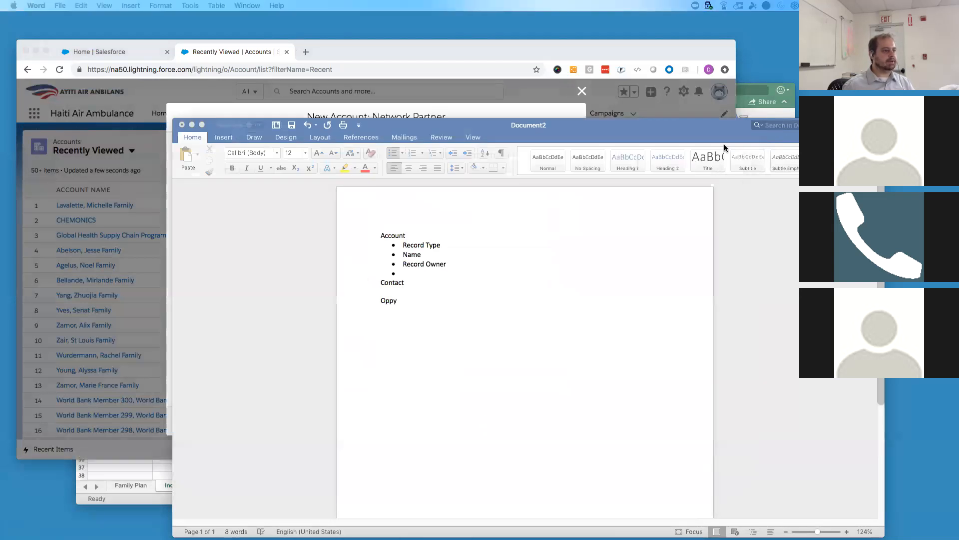
pyautogui.click(359, 88)
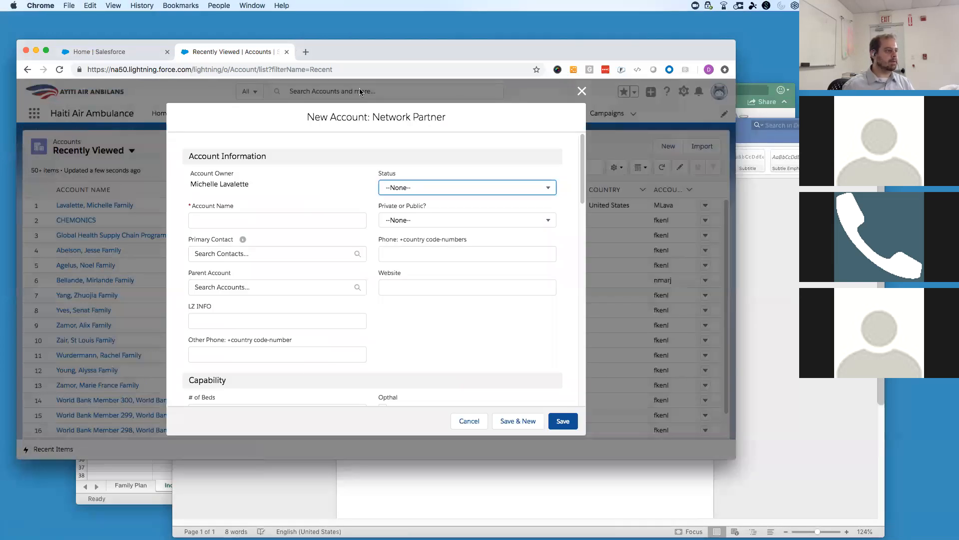
pyautogui.scroll(-2, 372, 230)
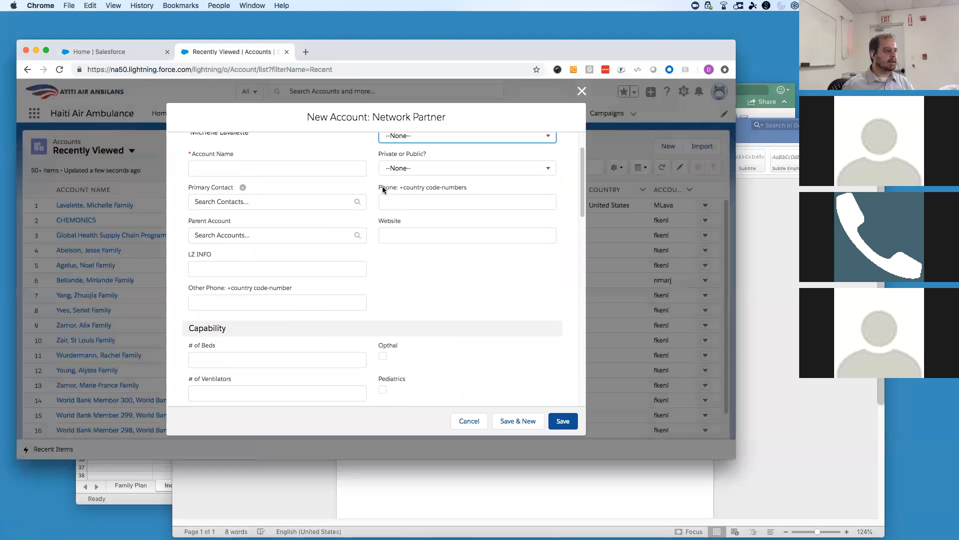
# Switch back to the Word document and add a Phone + Country Code bullet at the end of the Account list.
pyautogui.click(532, 480)
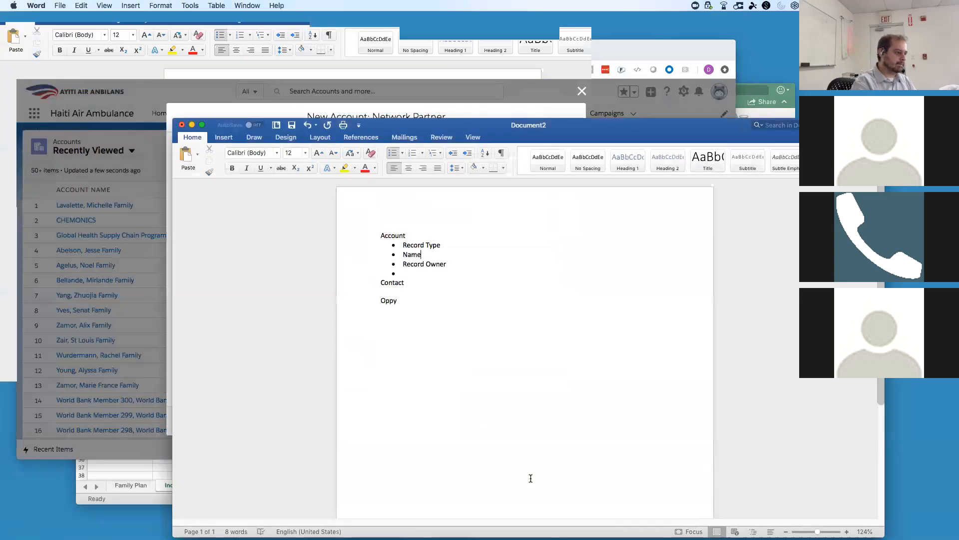
pyautogui.press('Down')
pyautogui.press('Down')
pyautogui.write('Phone ')
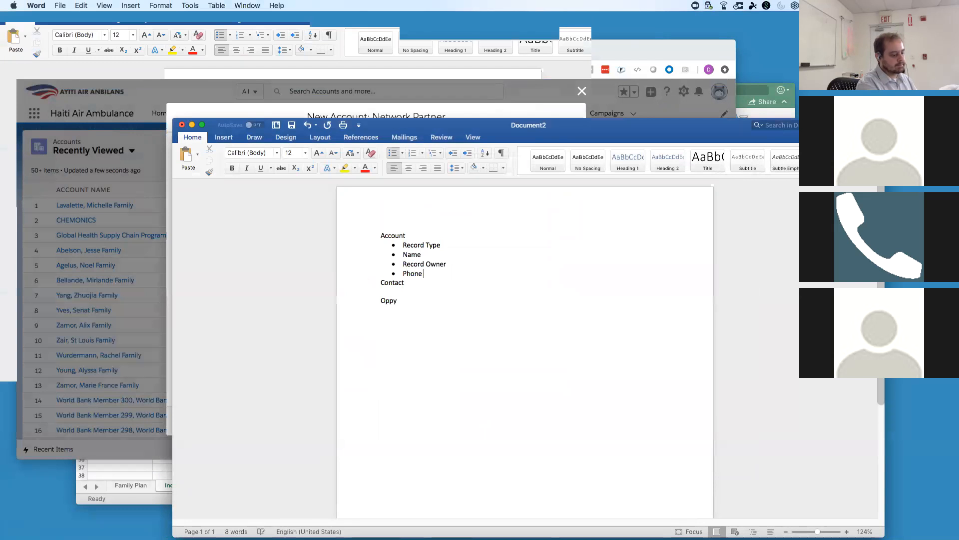
pyautogui.write('+ Country Cod')
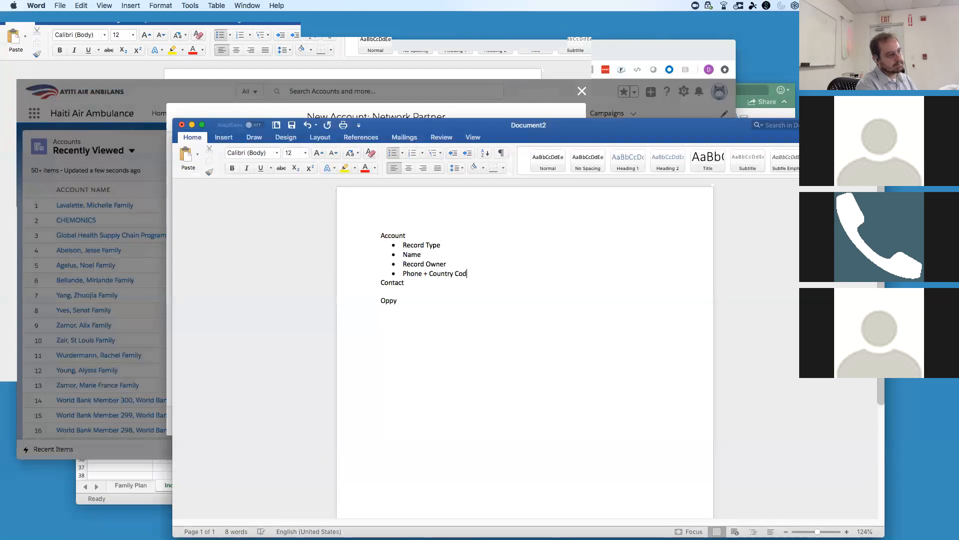
pyautogui.write('e')
pyautogui.press('Return')
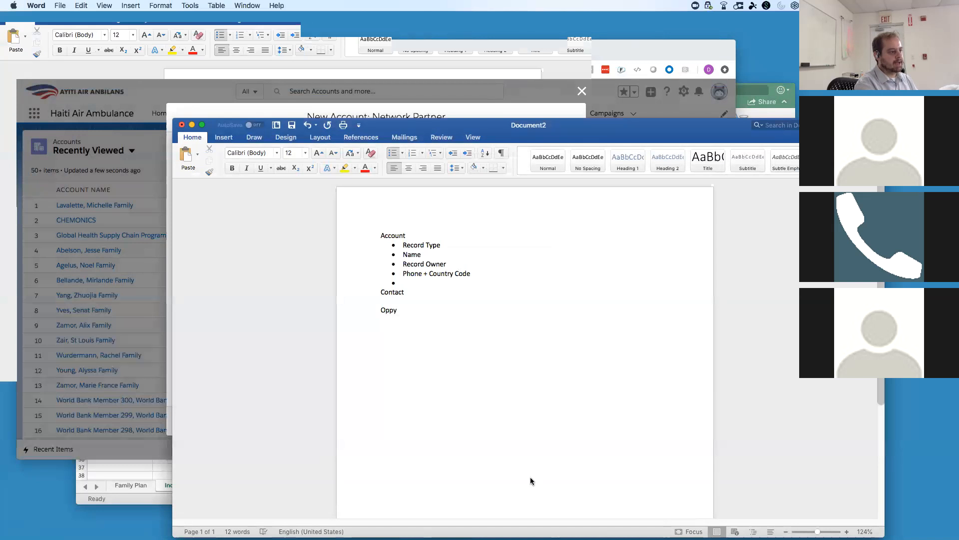
# Switch to the Salesforce new account form, review its remaining fields and search the page for "email".
pyautogui.press('super+Tab')
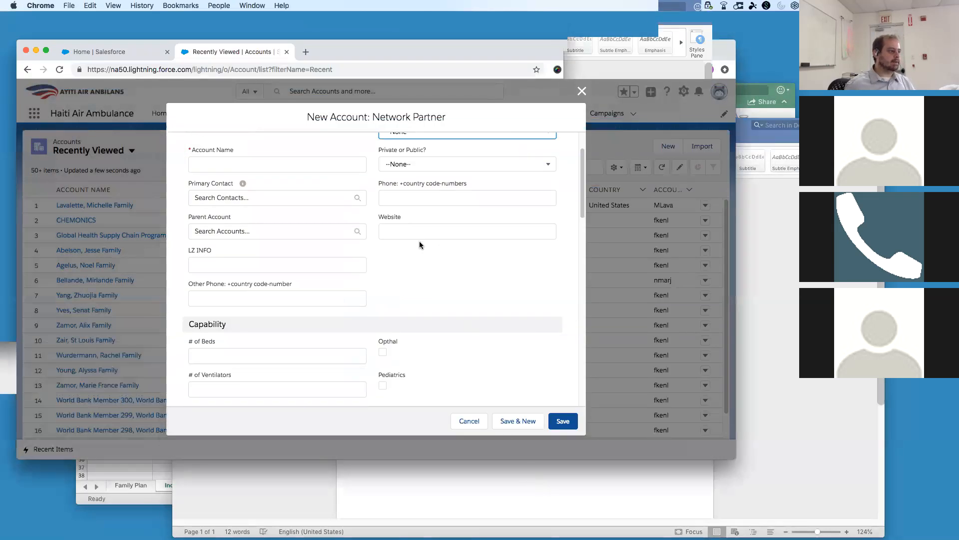
pyautogui.scroll(-10, 419, 242)
pyautogui.scroll(-2, 420, 245)
pyautogui.scroll(15, 420, 245)
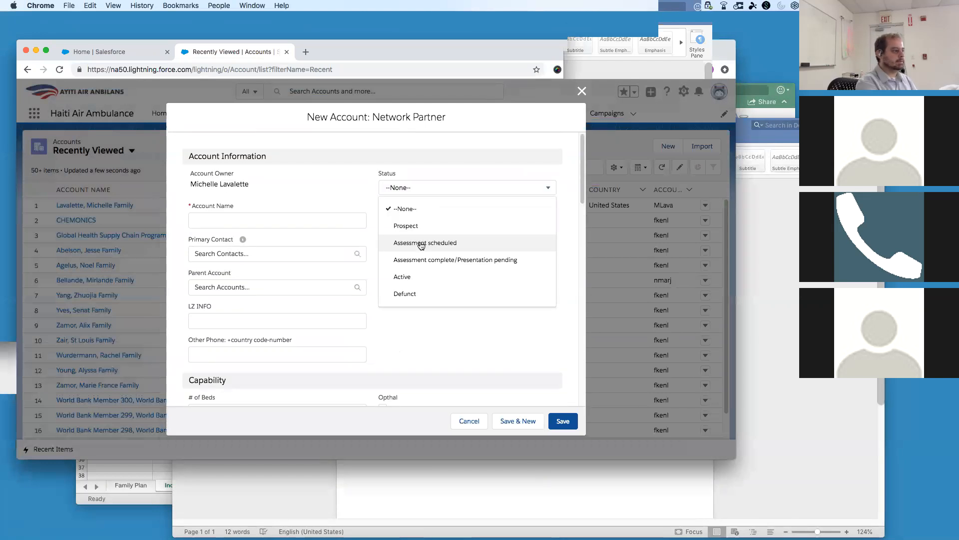
pyautogui.press('Escape')
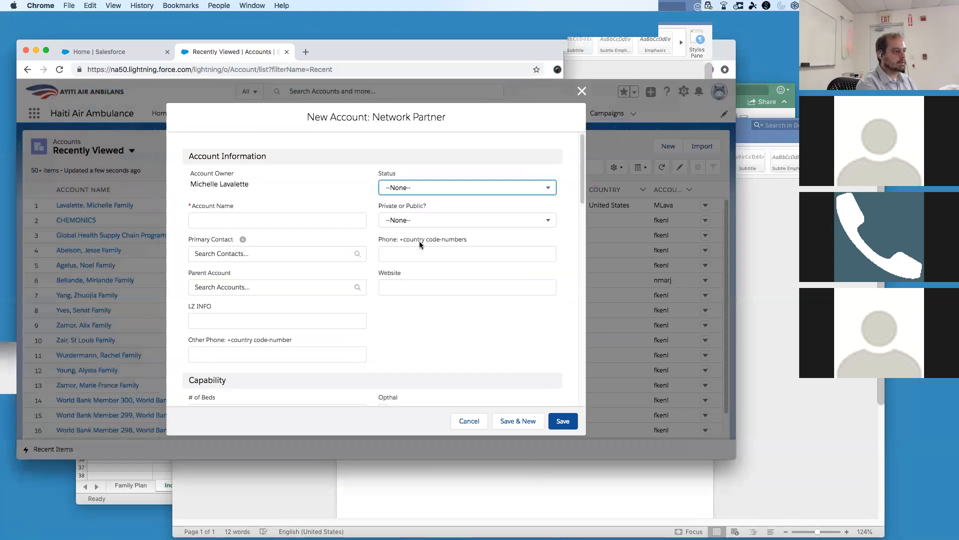
pyautogui.press('Return')
pyautogui.press('Escape')
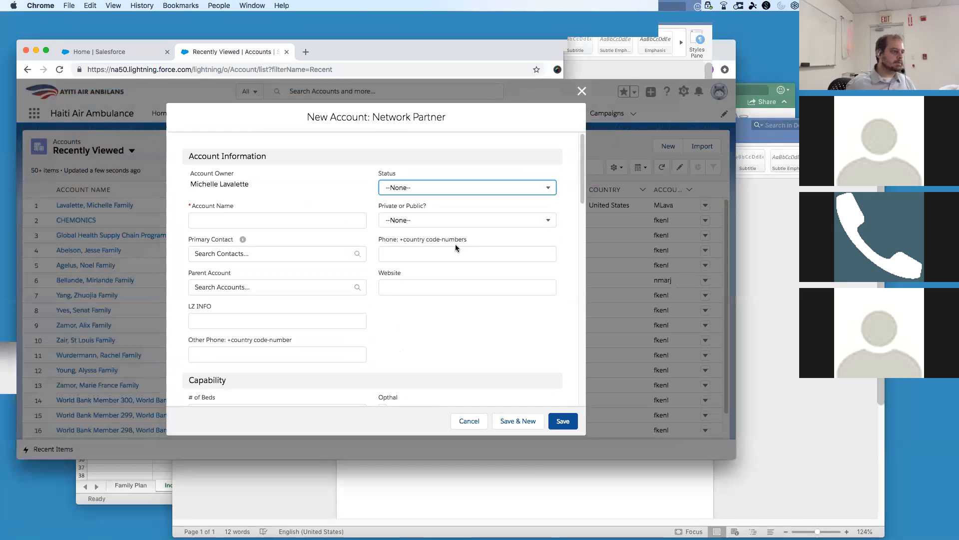
pyautogui.click(461, 301)
pyautogui.press('super+f')
pyautogui.write('email')
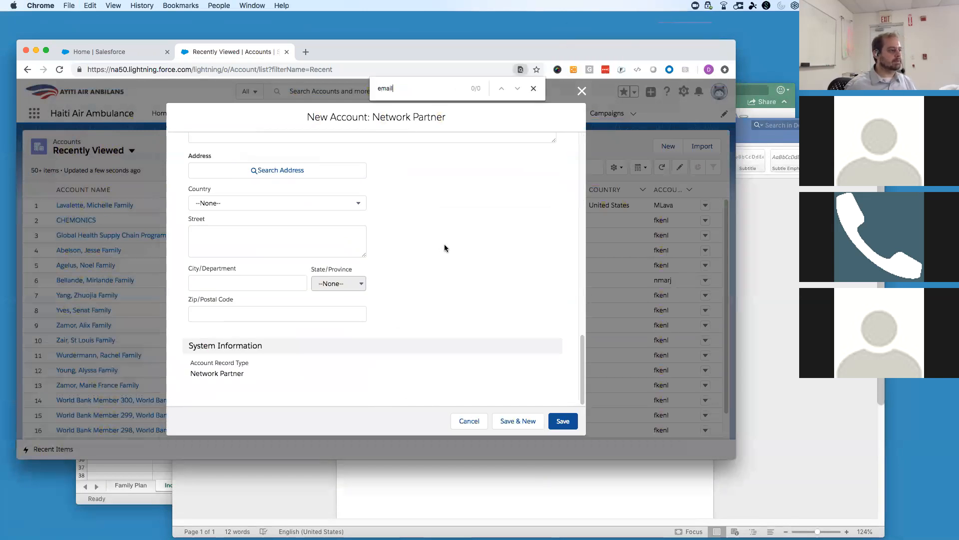
pyautogui.scroll(15, 462, 254)
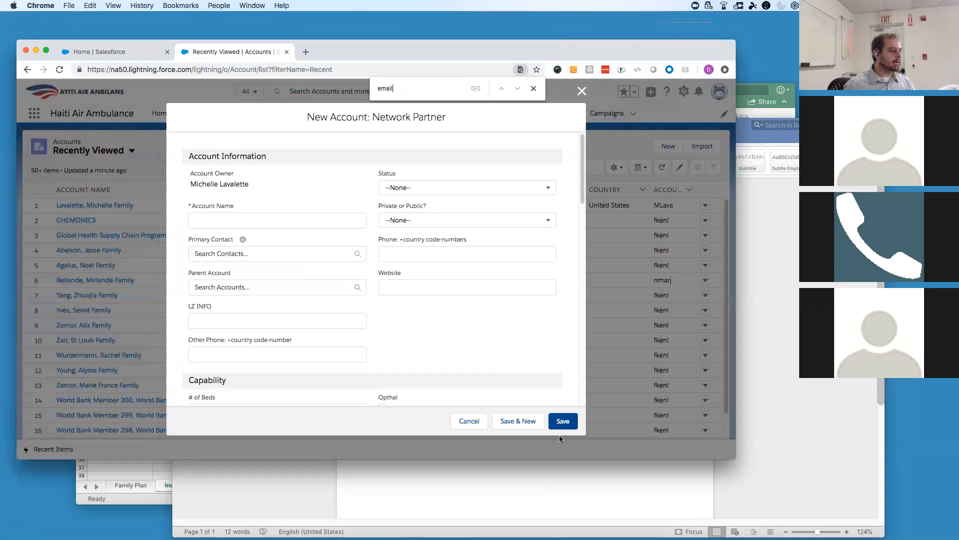
# Switch to Word, remove the empty bullet ending the Account list and start a bulleted list under the Contact heading.
pyautogui.click(532, 494)
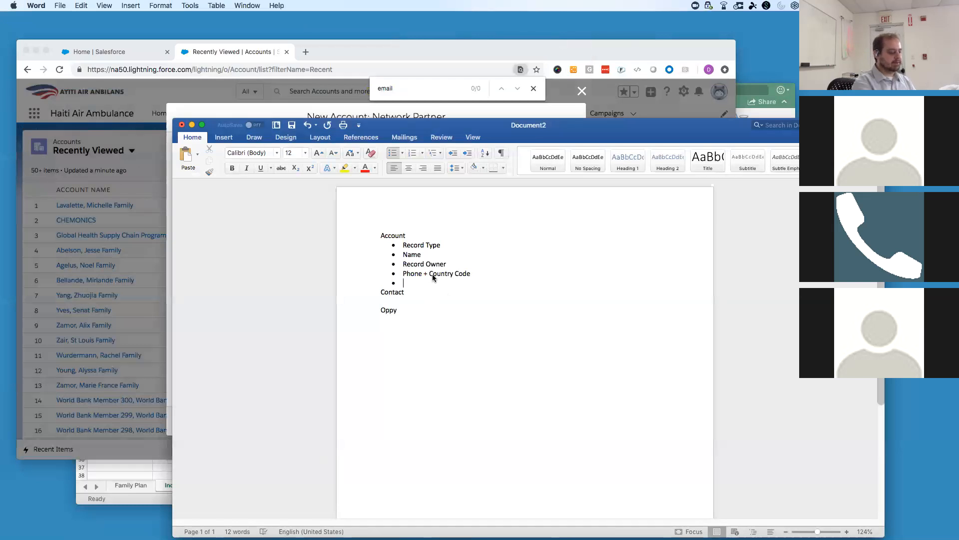
pyautogui.press('BackSpace')
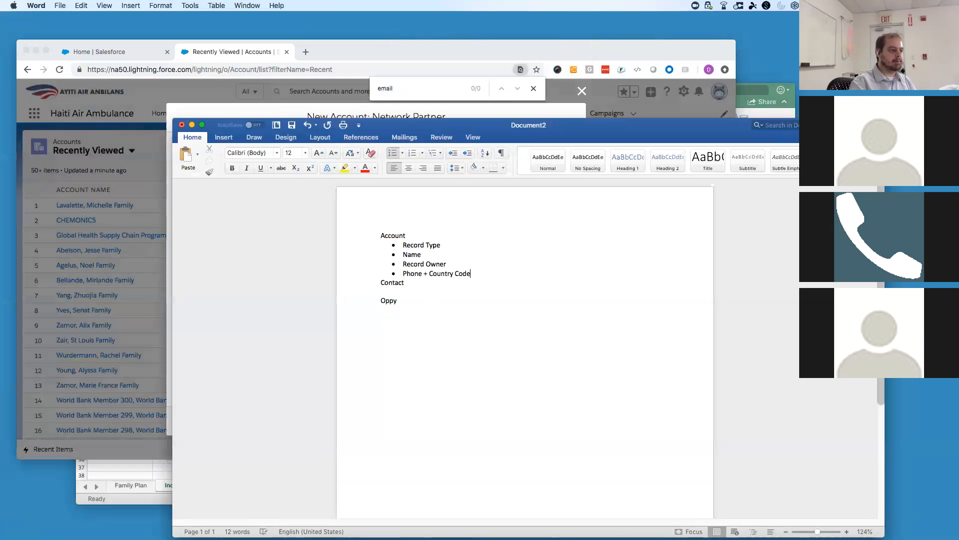
pyautogui.click(396, 293)
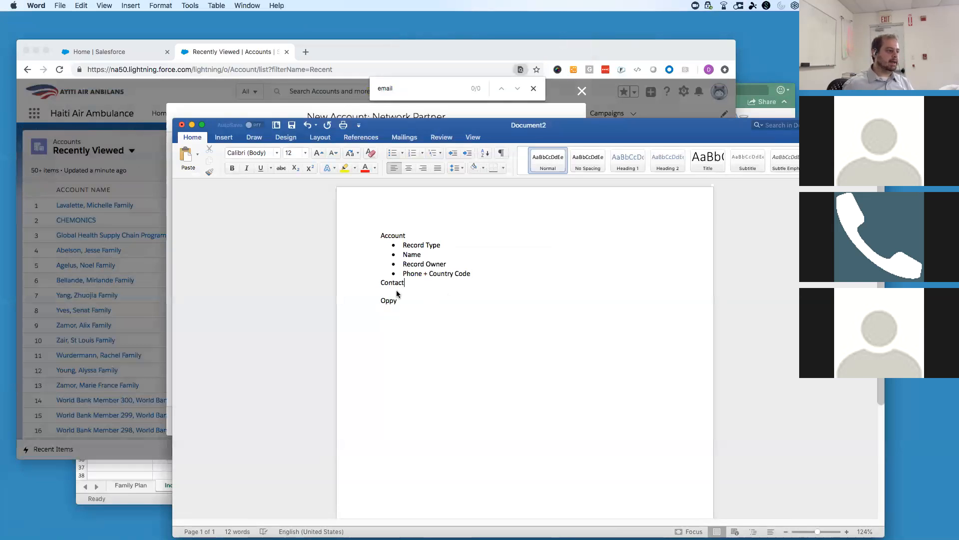
pyautogui.click(394, 155)
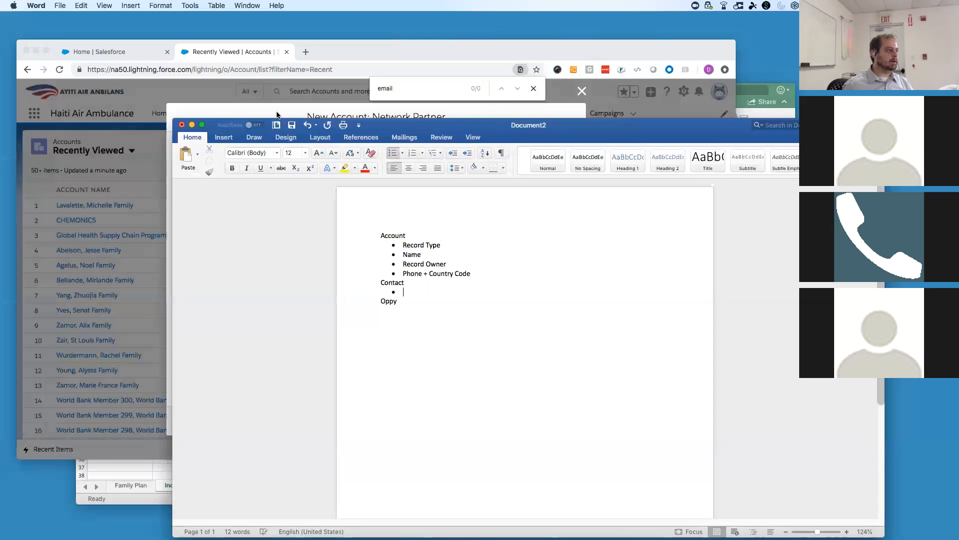
# Switch to Salesforce, cancel the new account form, open Contacts and start a new contact.
pyautogui.click(277, 113)
pyautogui.click(469, 422)
pyautogui.click(249, 113)
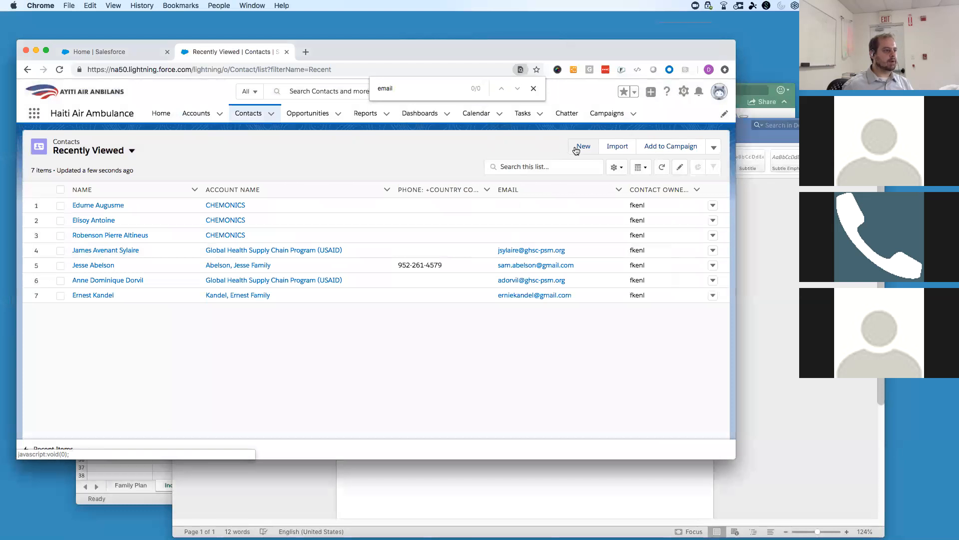
pyautogui.click(576, 150)
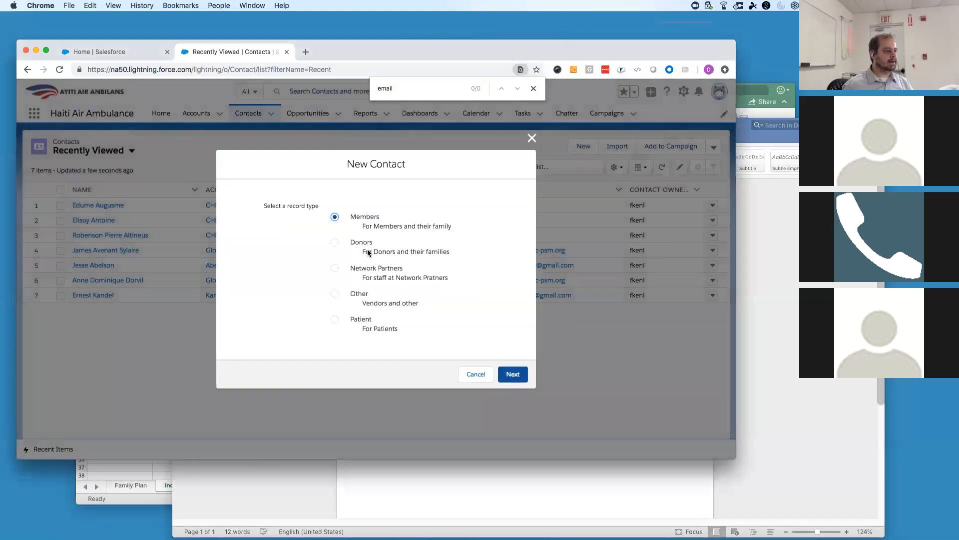
# Switch to the Word document and add the bullets Record Type and Record Owner to the Contact list.
pyautogui.press('super+Tab')
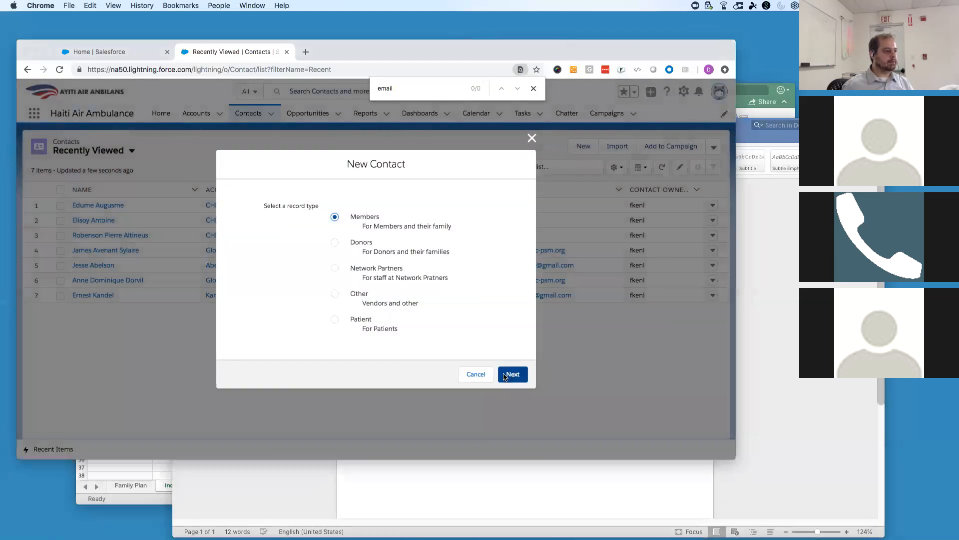
pyautogui.write('R')
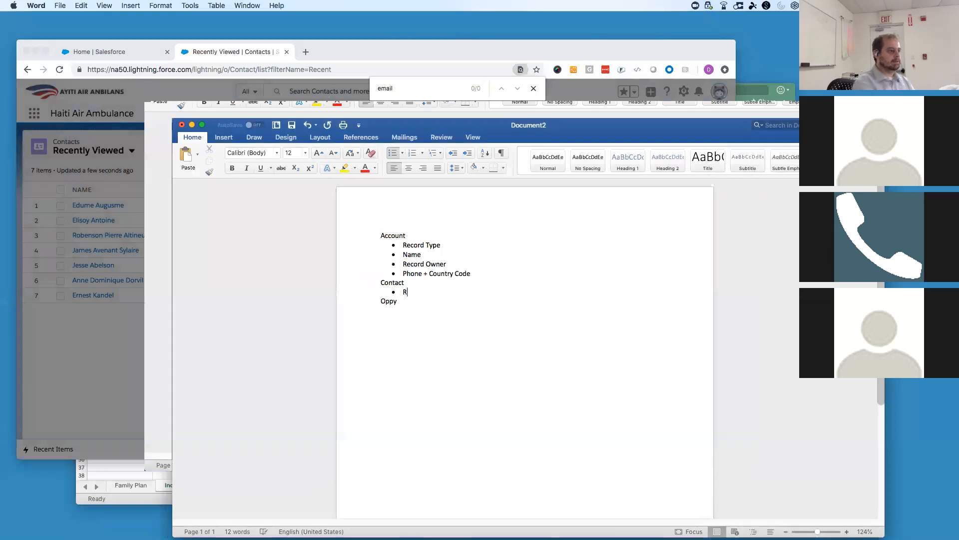
pyautogui.write('ecord Type')
pyautogui.press('Return')
pyautogui.write('Record Owner')
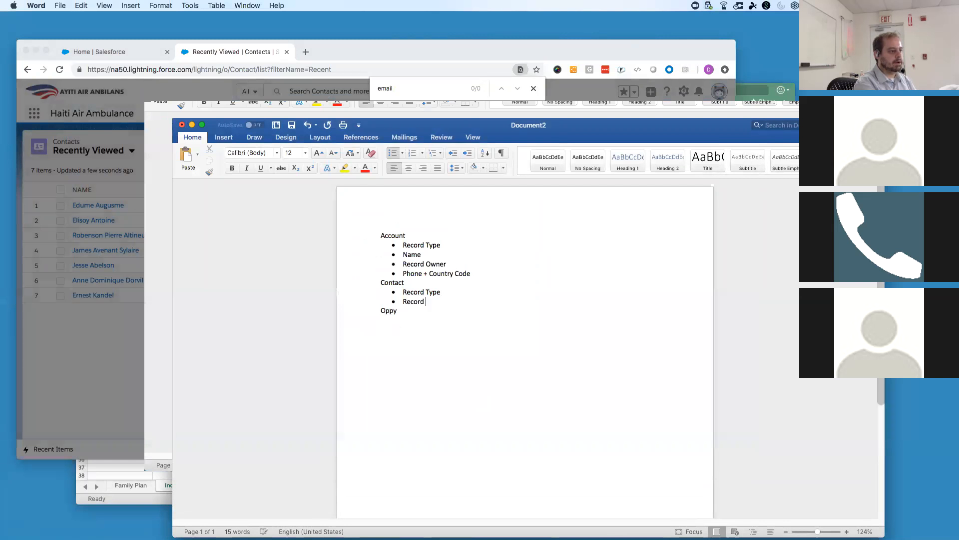
pyautogui.press('Return')
# Continue the new Salesforce contact with the Members record type, and add a Last Name bullet to the Contact list in Word.
pyautogui.press('super+Tab')
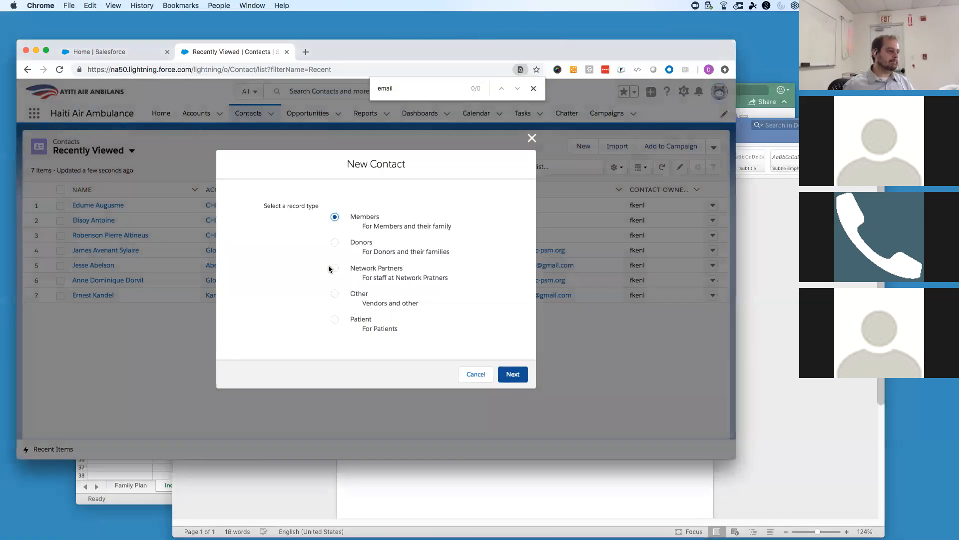
pyautogui.click(511, 373)
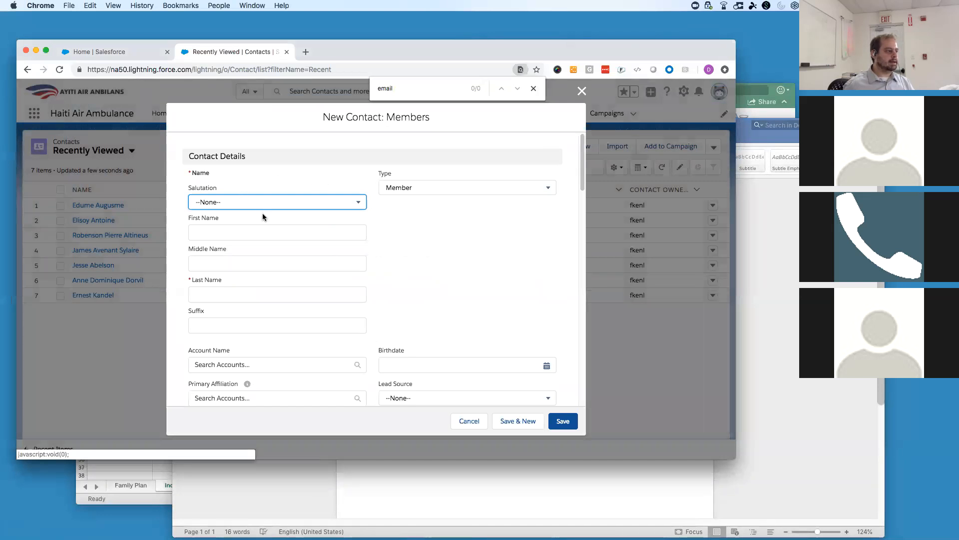
pyautogui.press('super+Tab')
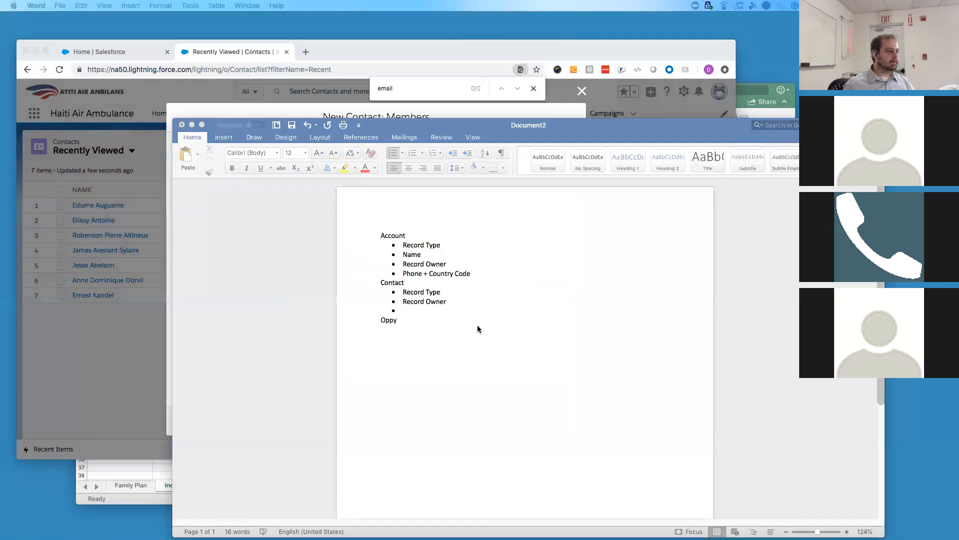
pyautogui.write('Last')
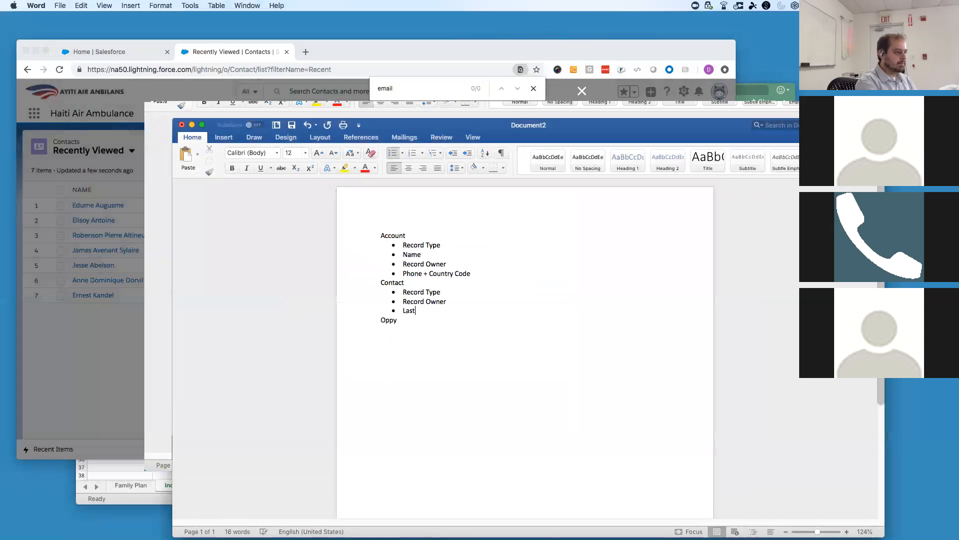
pyautogui.write(' Name')
pyautogui.press('Return')
# Switch to Salesforce and look through the fields of the new Members contact form, from Contact Details down to Description Information.
pyautogui.press('super+Tab')
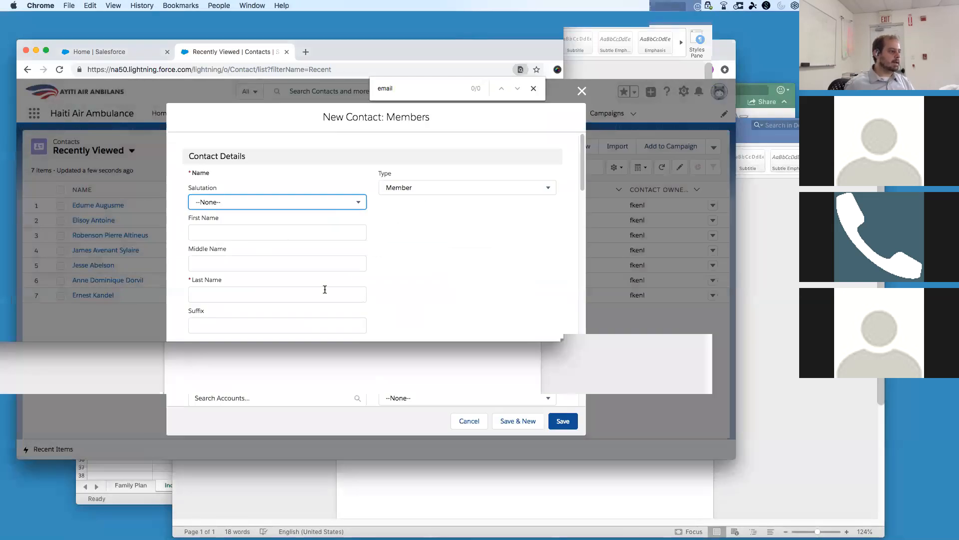
pyautogui.scroll(-3, 342, 300)
pyautogui.scroll(-10, 343, 299)
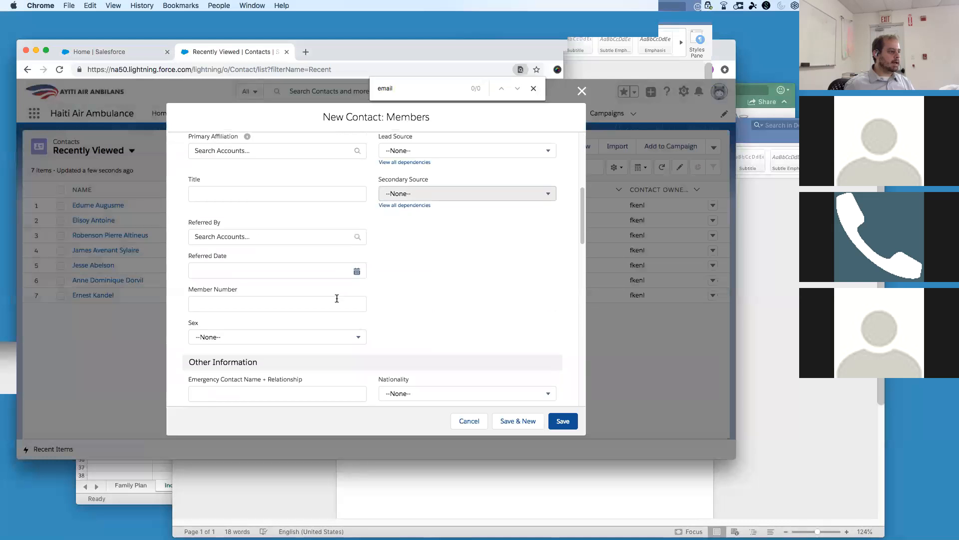
pyautogui.scroll(-12, 337, 300)
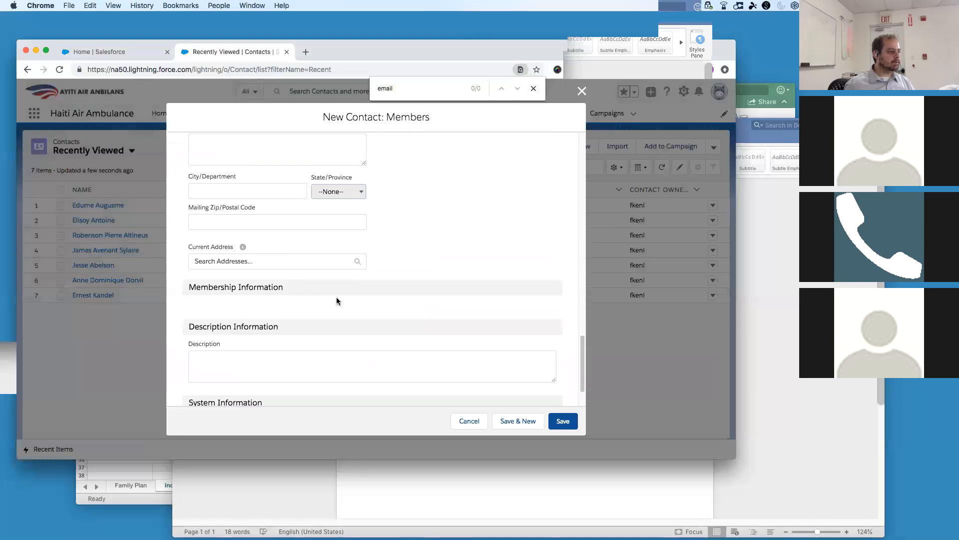
pyautogui.scroll(20, 337, 300)
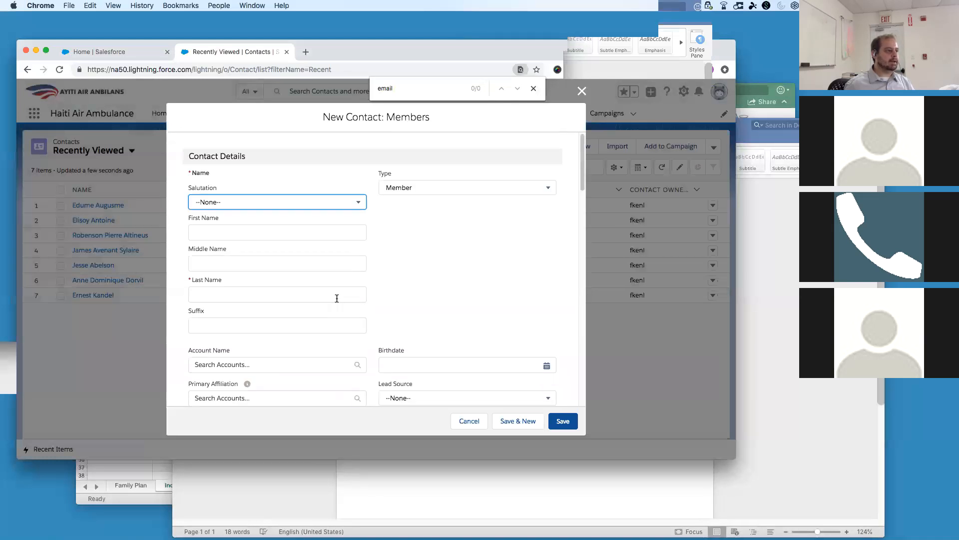
# Switch to Word, add First Name and Phone bullets to the Contact list, and apply bullets at the Oppy heading.
pyautogui.press('super+Tab')
pyautogui.click(429, 318)
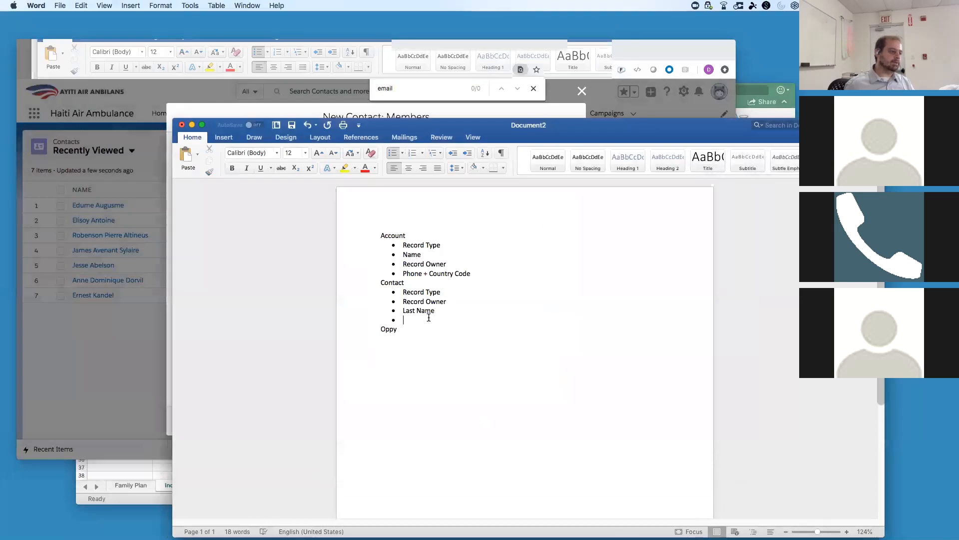
pyautogui.write('First Name')
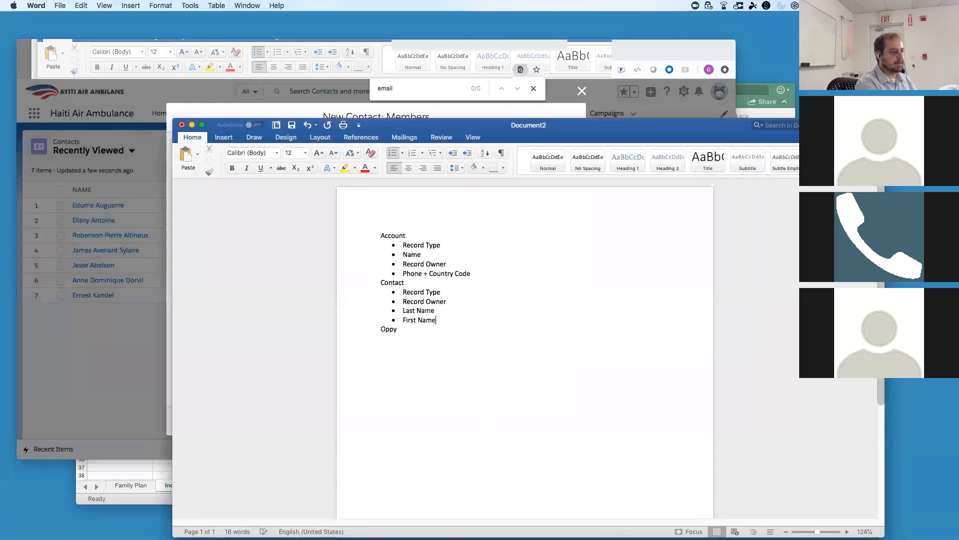
pyautogui.press('Return')
pyautogui.write('Phone')
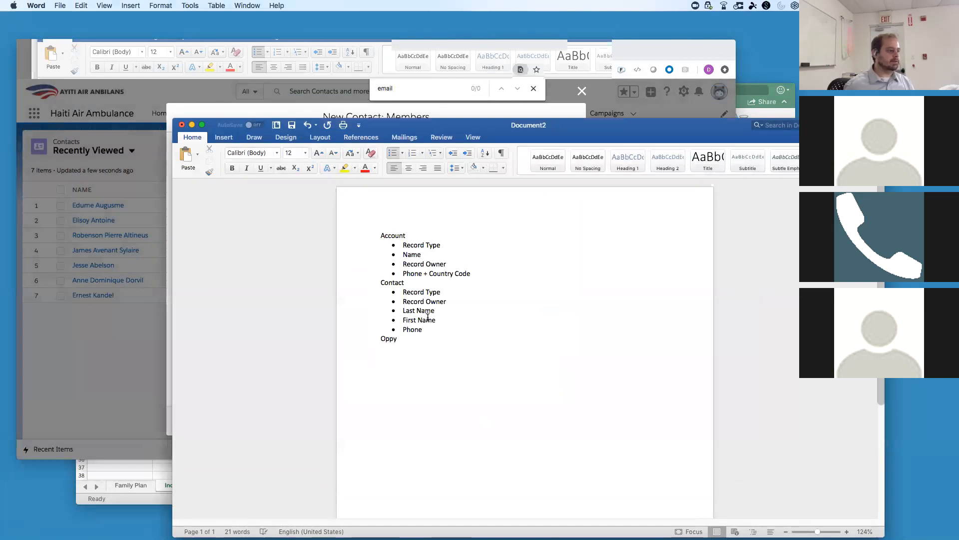
pyautogui.click(422, 355)
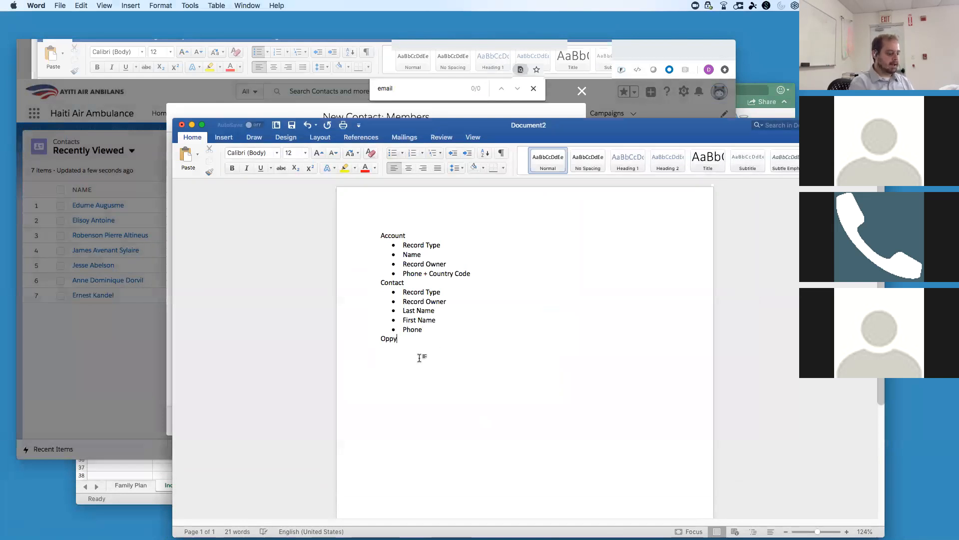
pyautogui.click(393, 153)
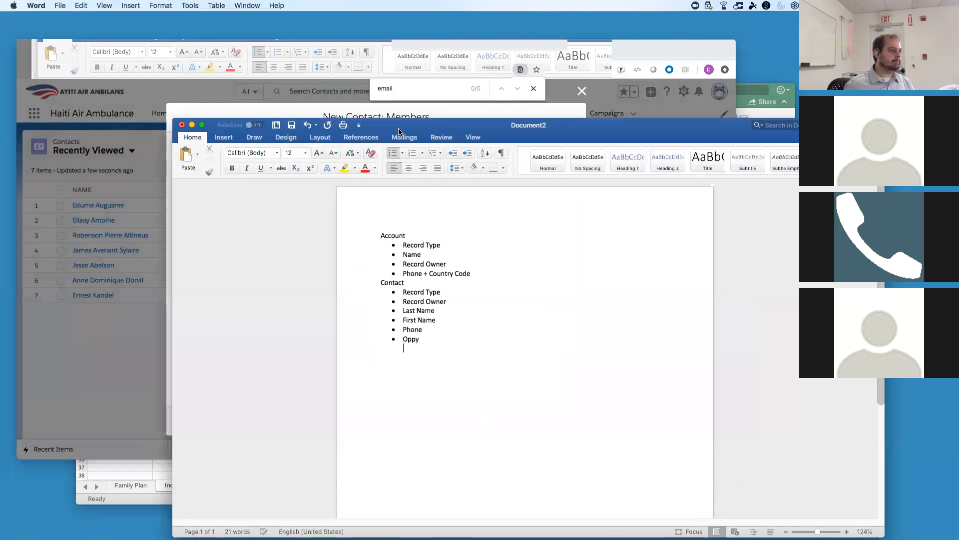
# Switch to Salesforce, discard the new contact form, and start a new opportunity with the Membership record type.
pyautogui.click(407, 117)
pyautogui.click(455, 423)
pyautogui.click(308, 113)
pyautogui.click(705, 146)
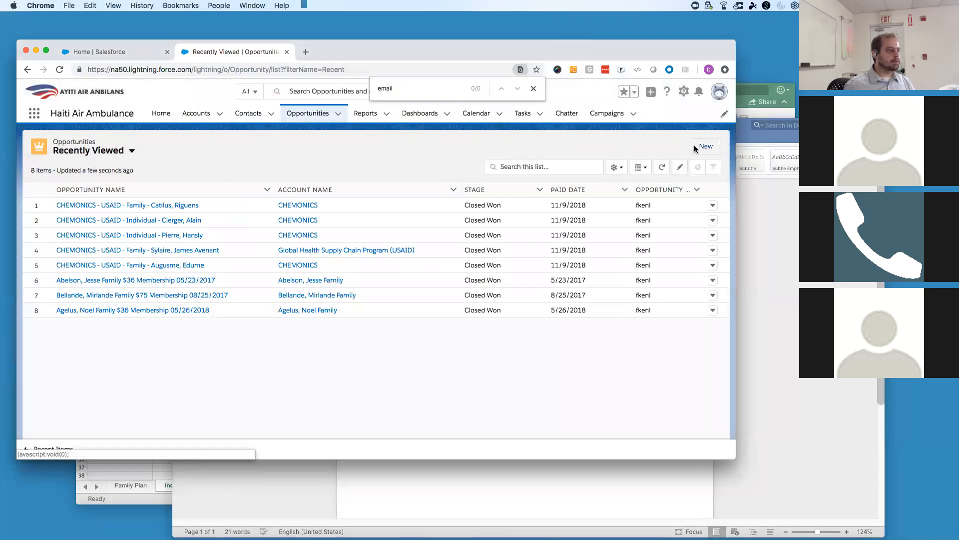
pyautogui.click(512, 340)
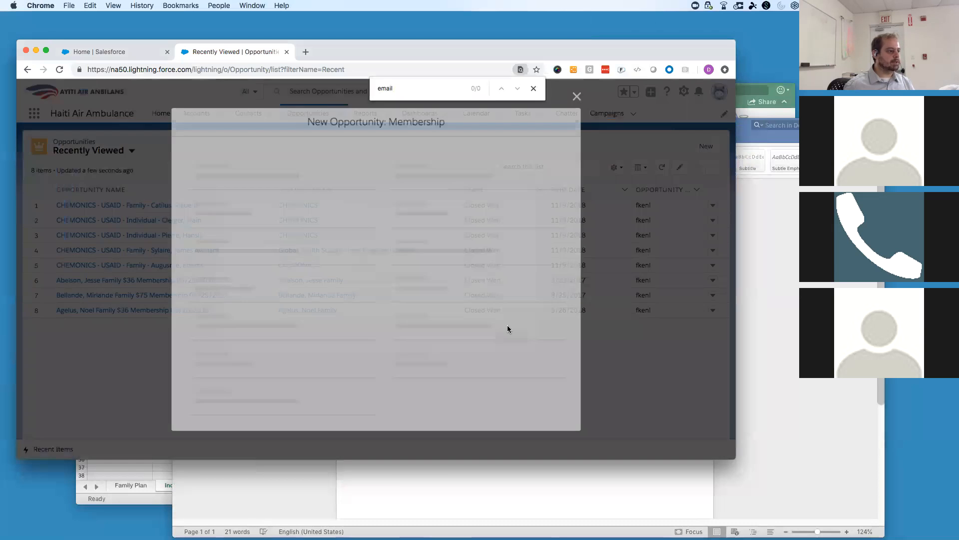
# Back in Word, restore Oppy as an unindented heading without a bullet and start a bulleted list beneath it.
pyautogui.click(595, 497)
pyautogui.press('BackSpace')
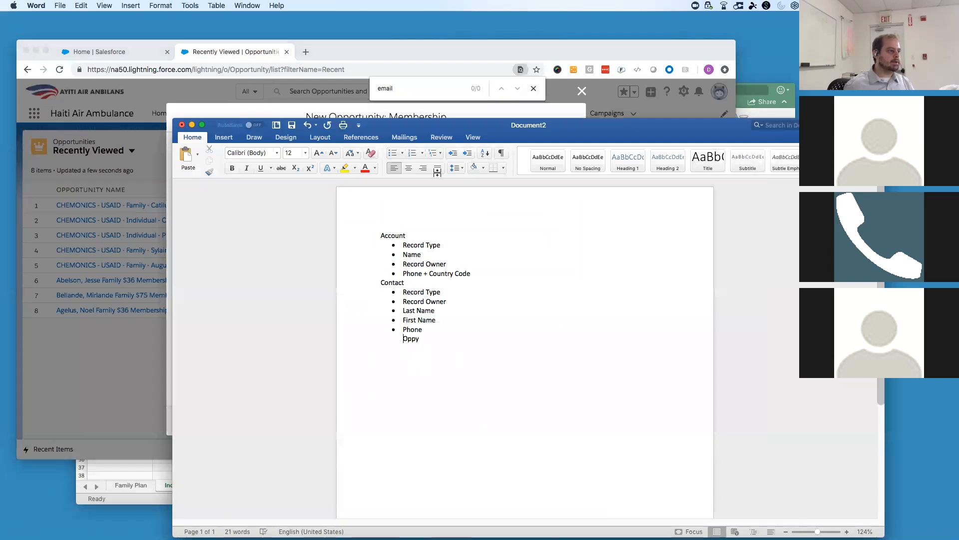
pyautogui.click(457, 153)
pyautogui.click(456, 153)
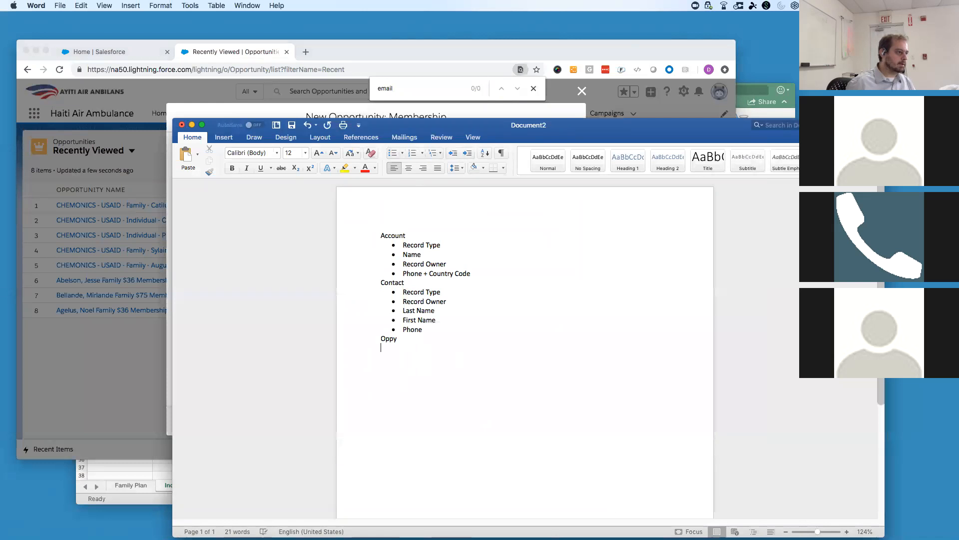
pyautogui.press('Return')
pyautogui.click(393, 153)
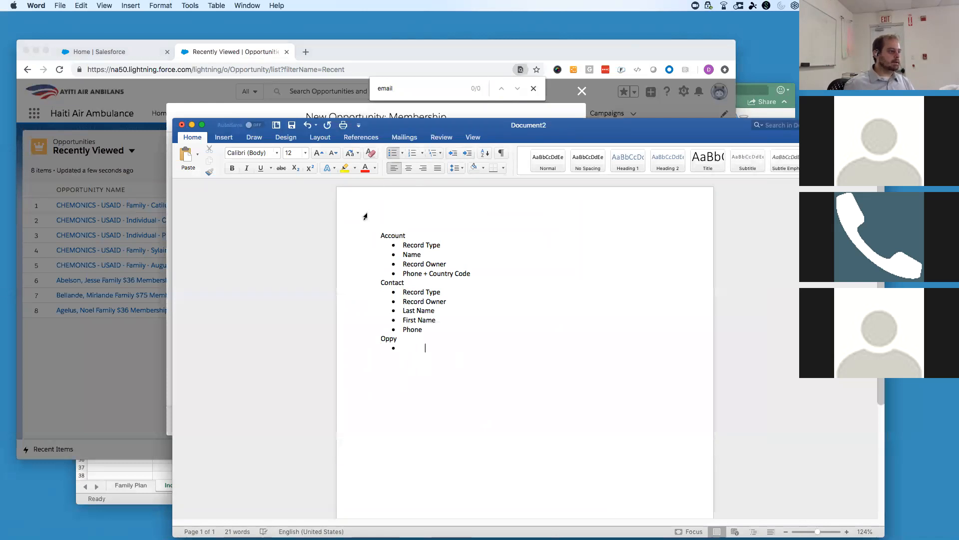
# Check the new Membership opportunity form in Salesforce and add the bullets Name and Account ID under Oppy in Word.
pyautogui.press('super+Tab')
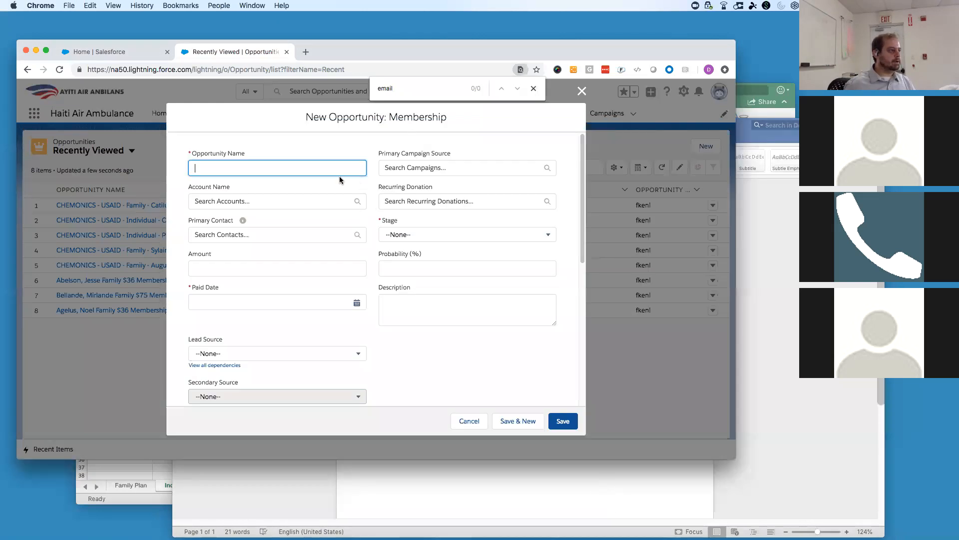
pyautogui.press('super+Tab')
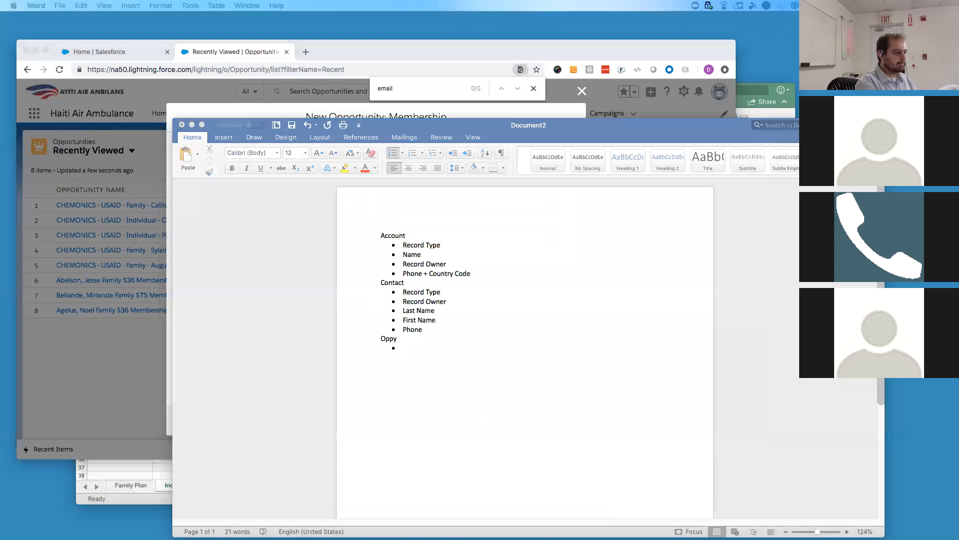
pyautogui.write('Name')
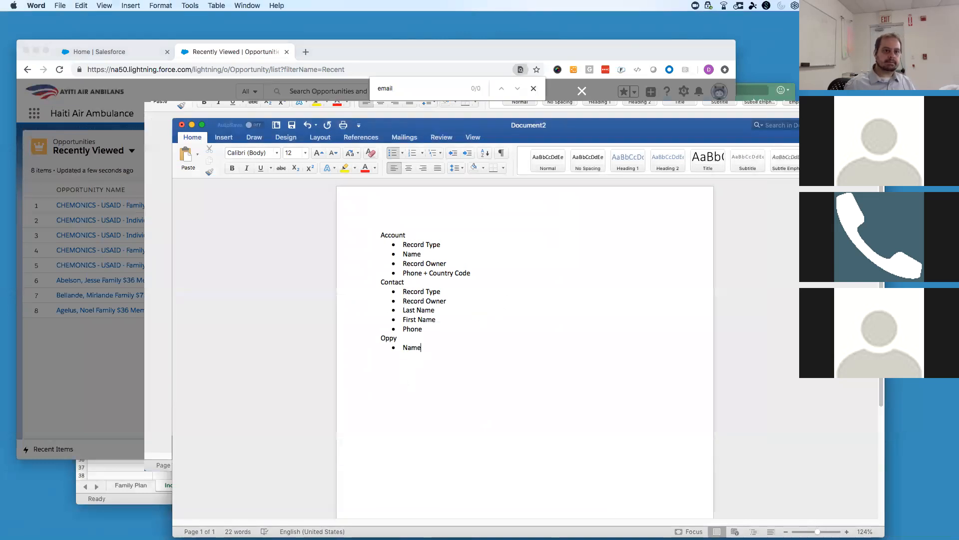
pyautogui.press('super+Tab')
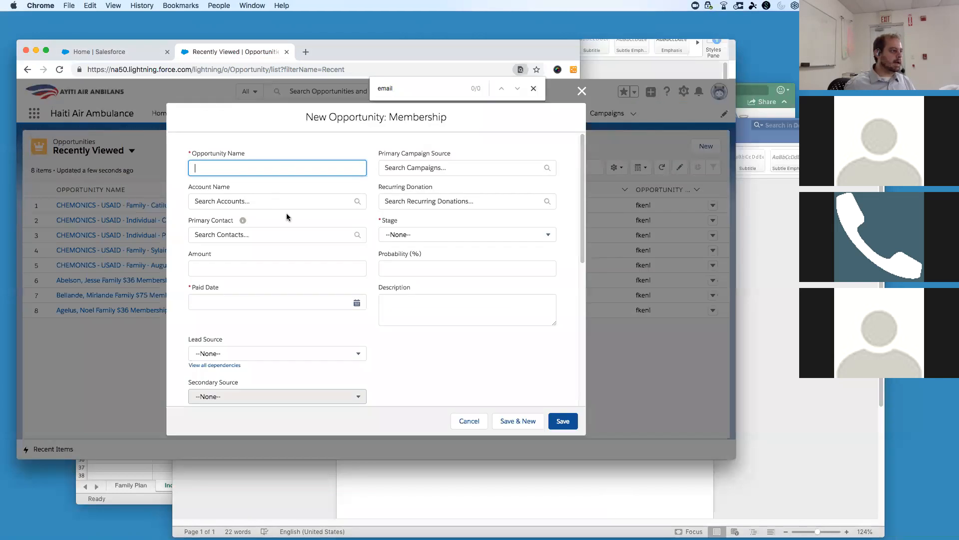
pyautogui.press('super+Tab')
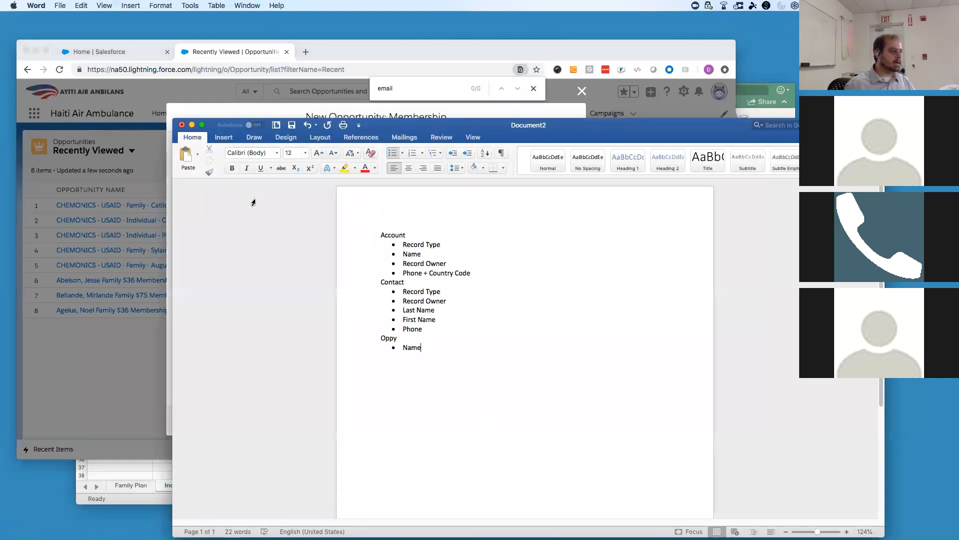
pyautogui.press('Return')
pyautogui.write('Accoutn')
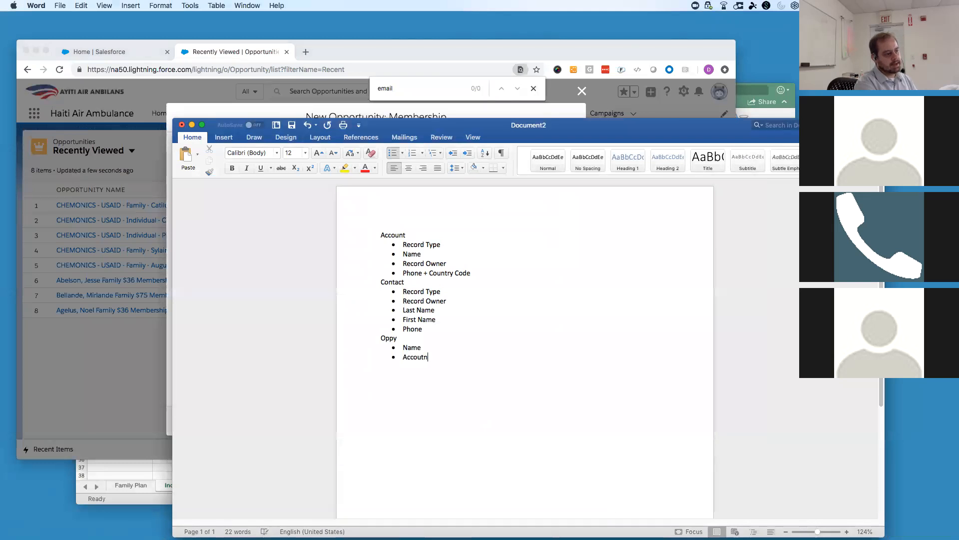
pyautogui.press('BackSpace')
pyautogui.press('BackSpace')
pyautogui.write('nt ')
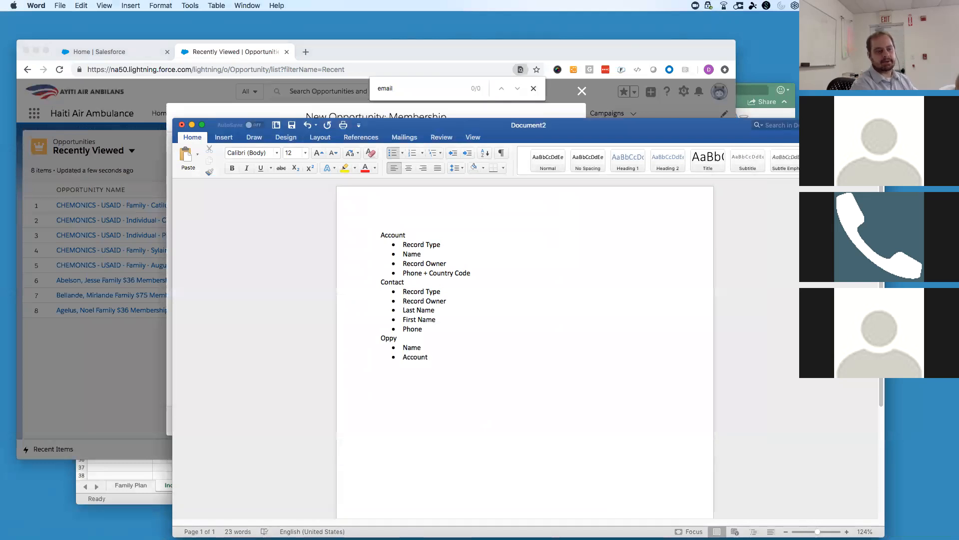
pyautogui.write('ID')
# Consult the opportunity form in Salesforce again and add the bullets Primary Contact ID and Paid Date to the Oppy list in Word.
pyautogui.press('super+Tab')
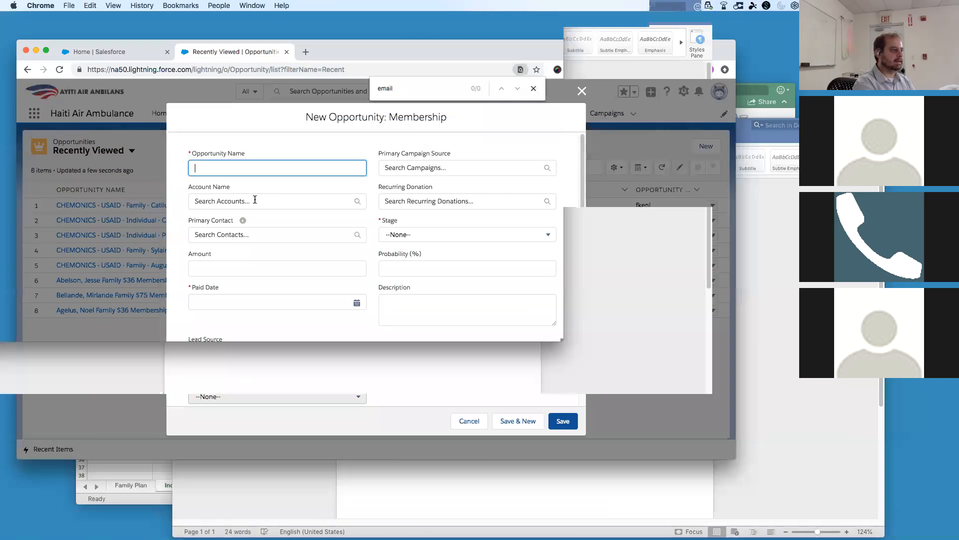
pyautogui.press('super+Tab')
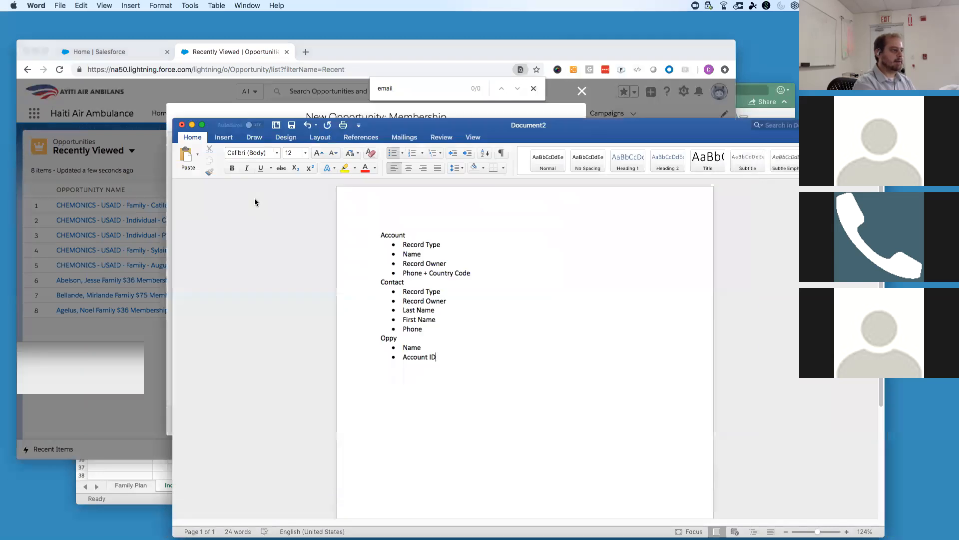
pyautogui.write('rimary Contact')
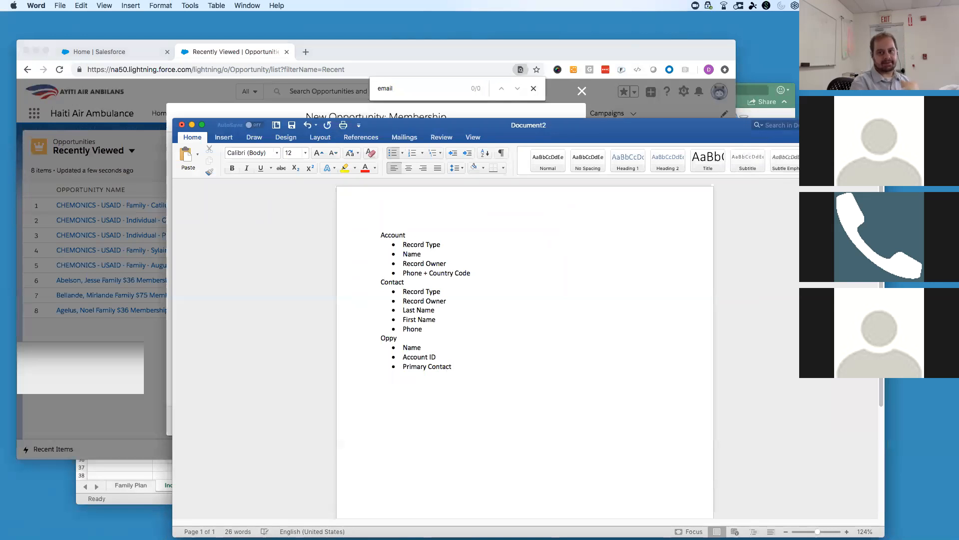
pyautogui.write(' ID')
pyautogui.press('Return')
pyautogui.press('super+Tab')
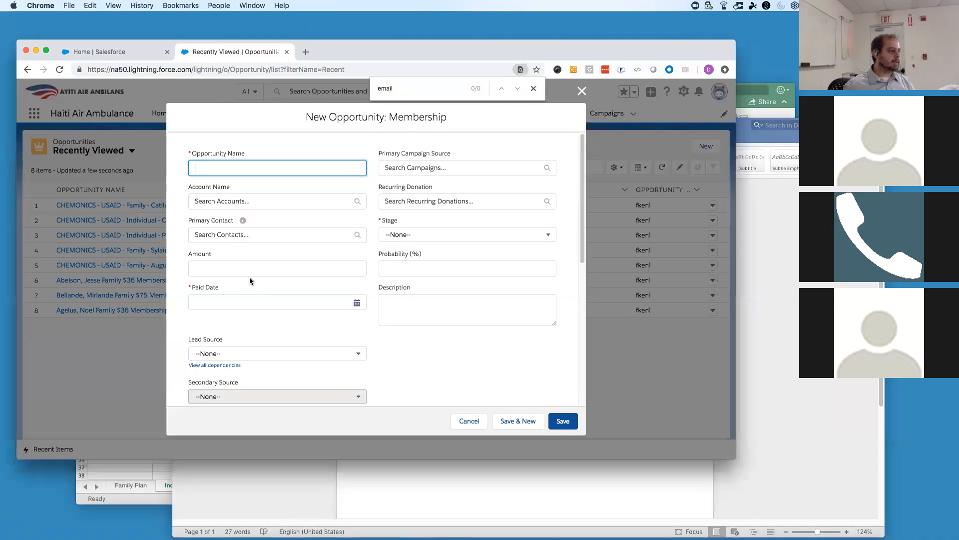
pyautogui.press('super+Tab')
pyautogui.write('Paid Date')
pyautogui.press('Return')
# Check the Member Information fields in the Salesforce opportunity form and add Membership Owner and Membership Level bullets to the Oppy list in Word.
pyautogui.press('super+Tab')
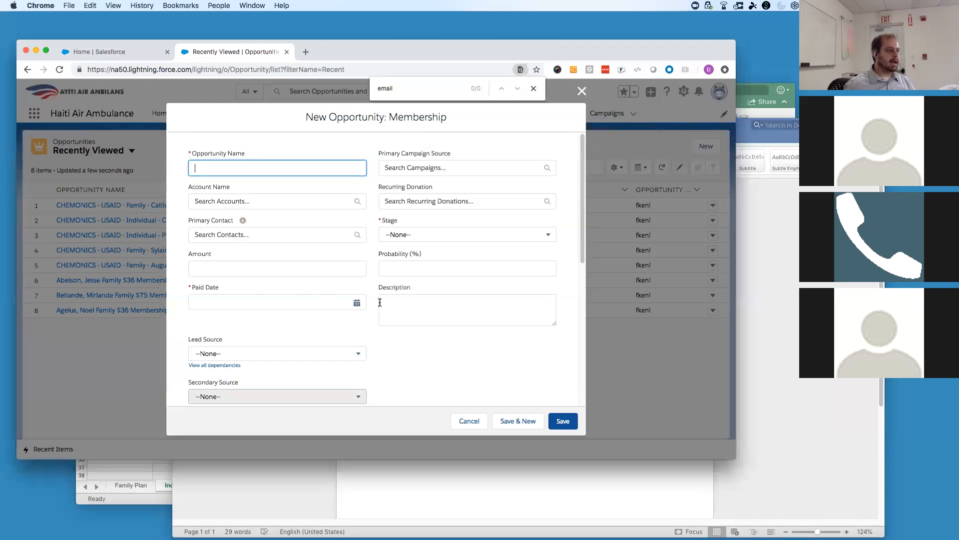
pyautogui.scroll(-6, 381, 303)
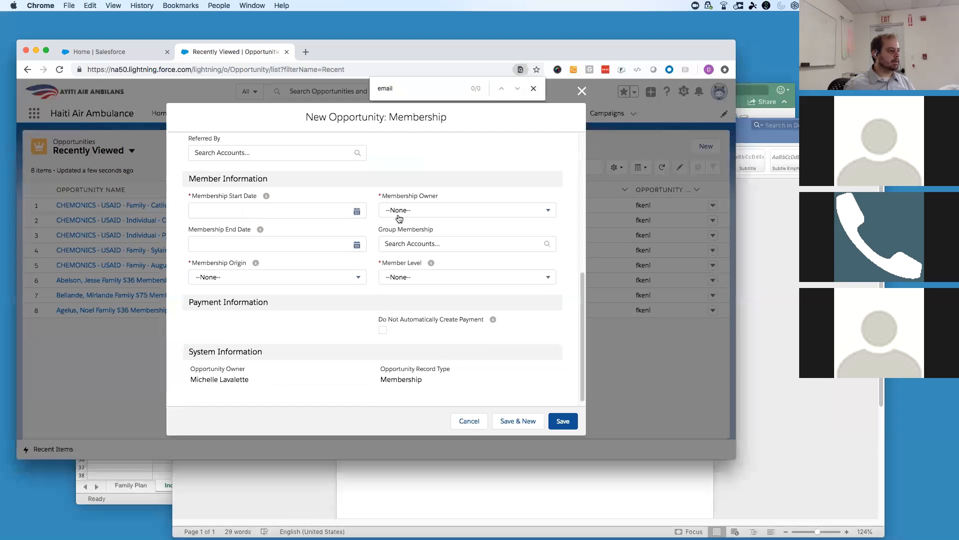
pyautogui.press('super+Tab')
pyautogui.write('Membership Owne')
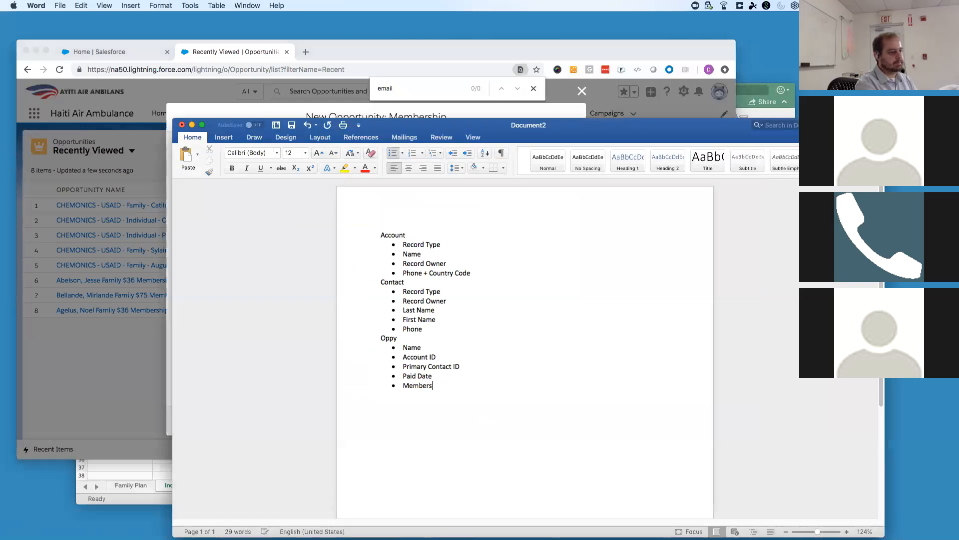
pyautogui.press('super+Tab')
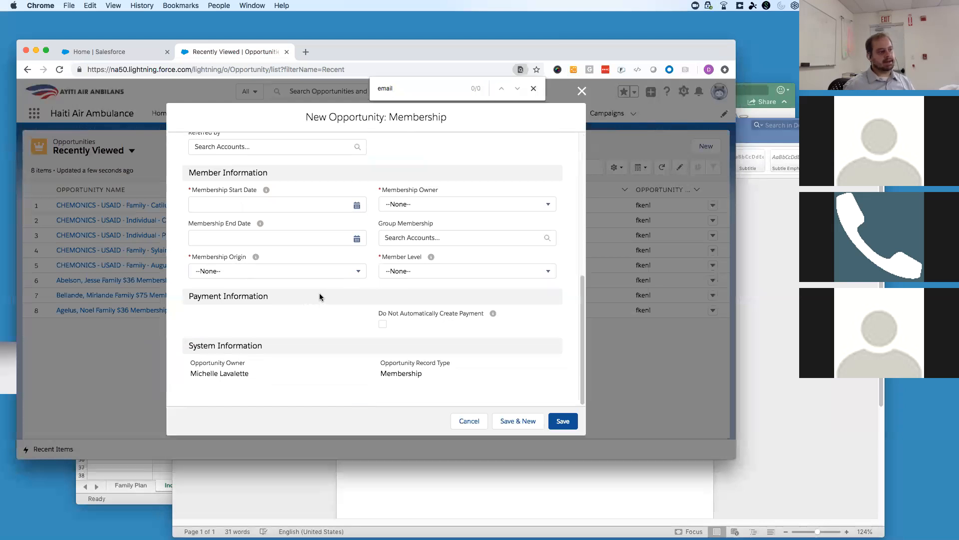
pyautogui.press('super+Tab')
pyautogui.write('Mem')
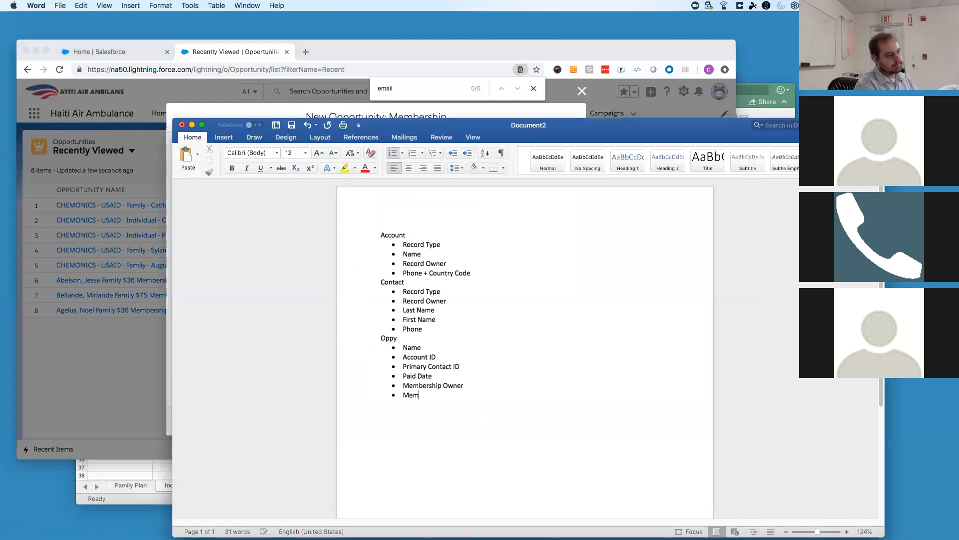
pyautogui.write('bership Level')
pyautogui.press('Return')
# Glance at the Salesforce opportunity form once more and add an Amount bullet to the Oppy list in Word.
pyautogui.press('super+Tab')
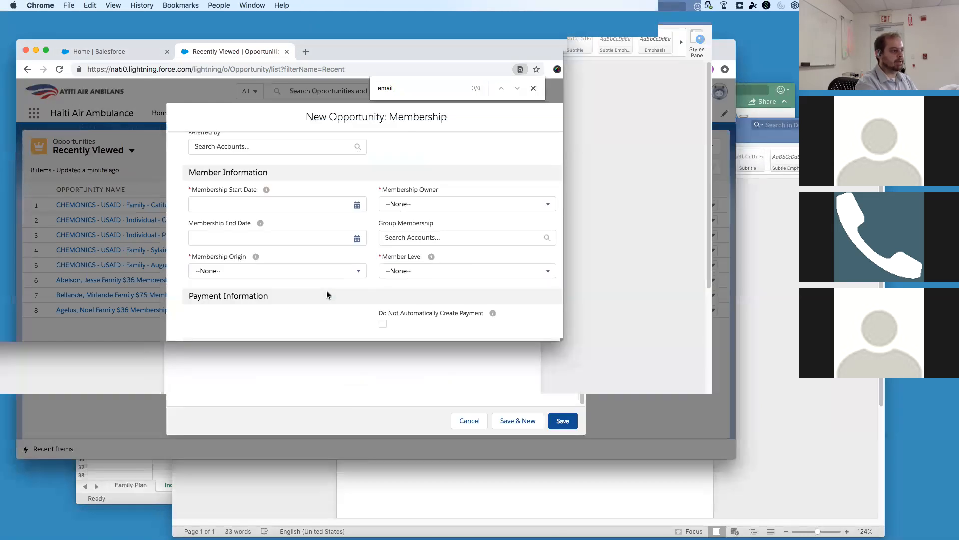
pyautogui.press('super+Tab')
pyautogui.write('Amout')
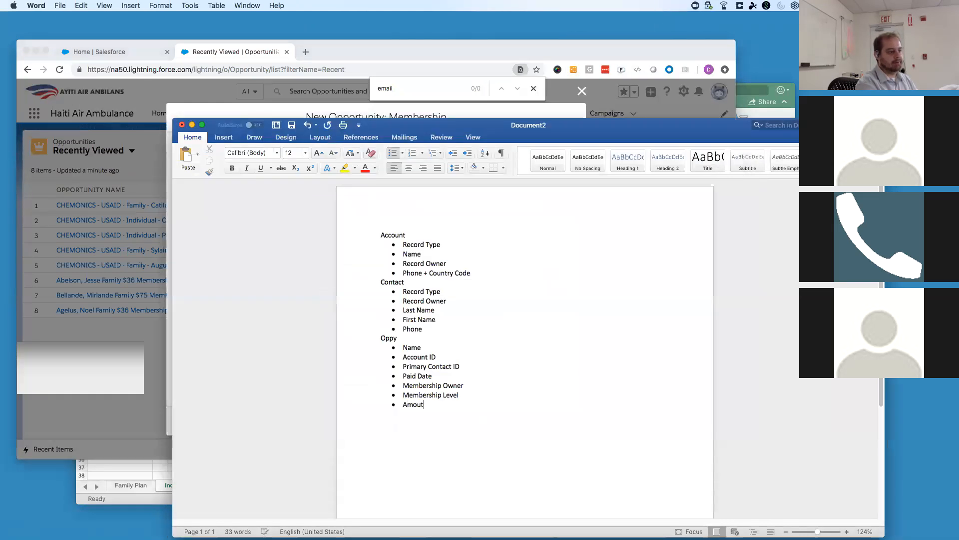
pyautogui.press('BackSpace')
pyautogui.write('nt')
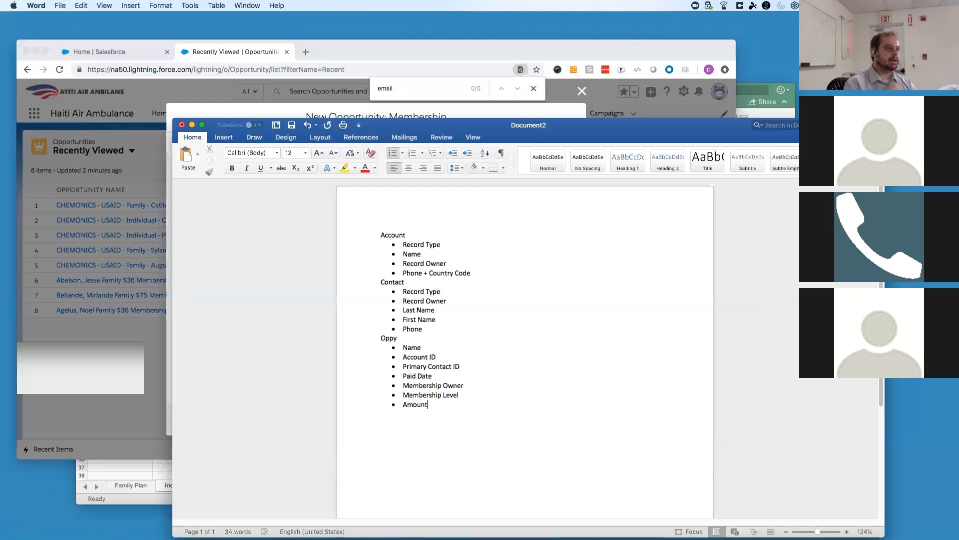
# Switch to Excel, go through the open workbooks to HAA - Chemonics Individual Data, and shift its window slightly left.
pyautogui.click(767, 83)
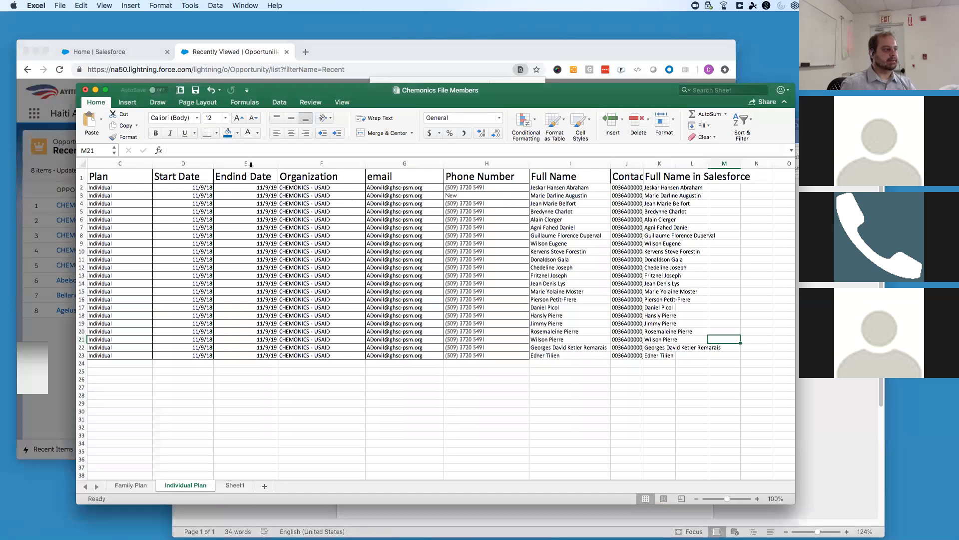
pyautogui.press('super+grave')
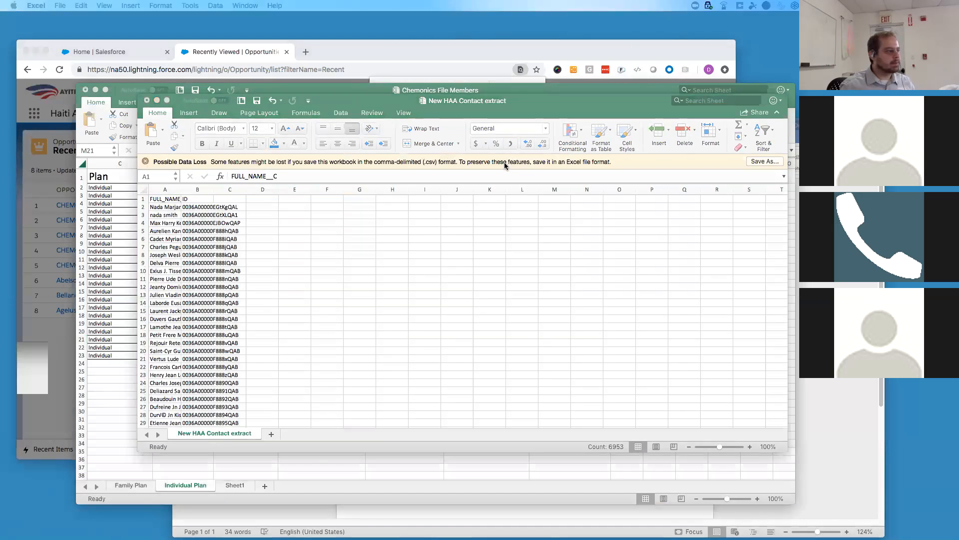
pyautogui.press('super+grave')
pyautogui.press('super+grave')
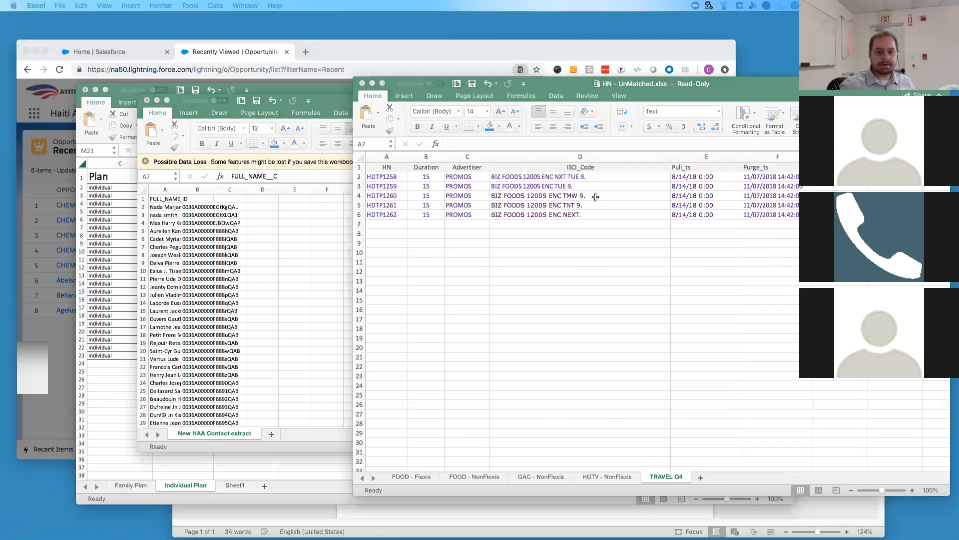
pyautogui.press('super+grave')
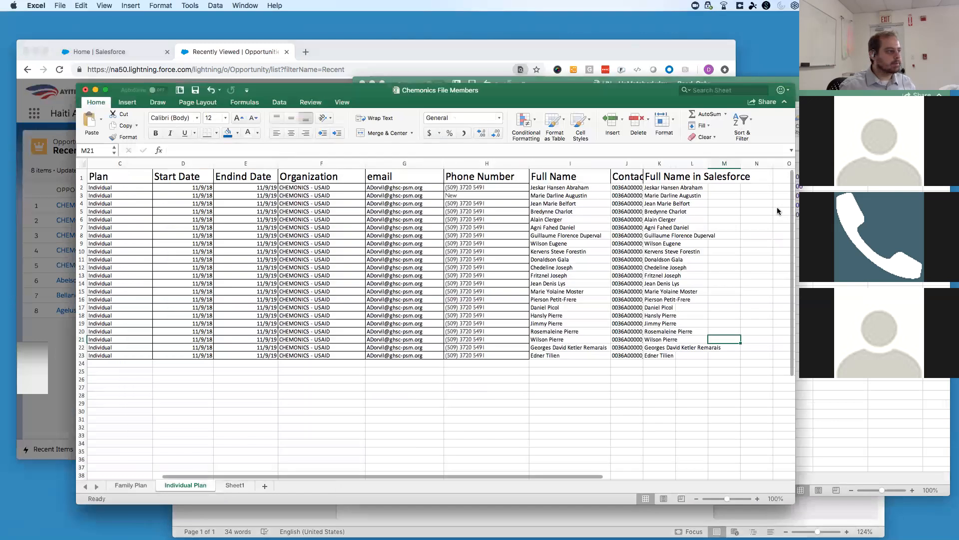
pyautogui.press('super+grave')
pyautogui.press('super+grave')
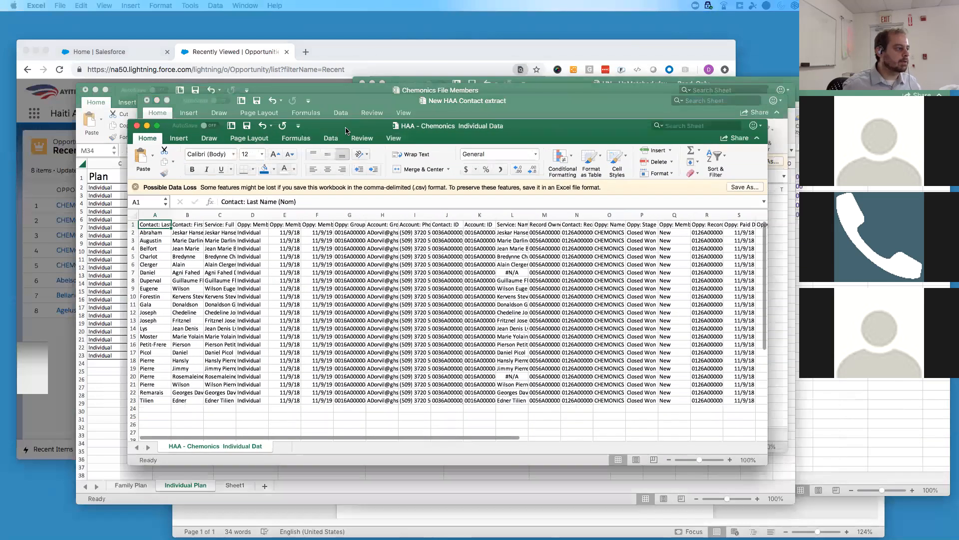
pyautogui.moveTo(346, 130); pyautogui.dragTo(315, 130)
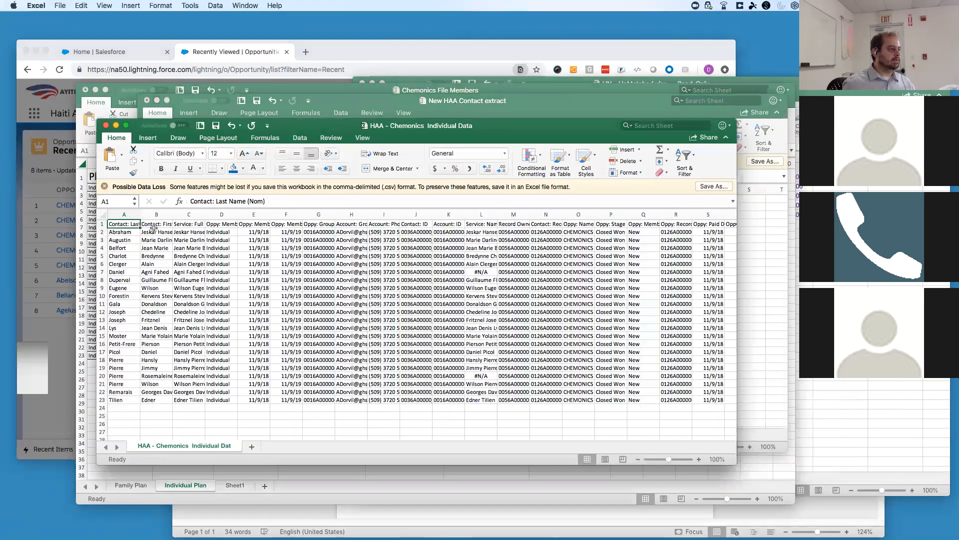